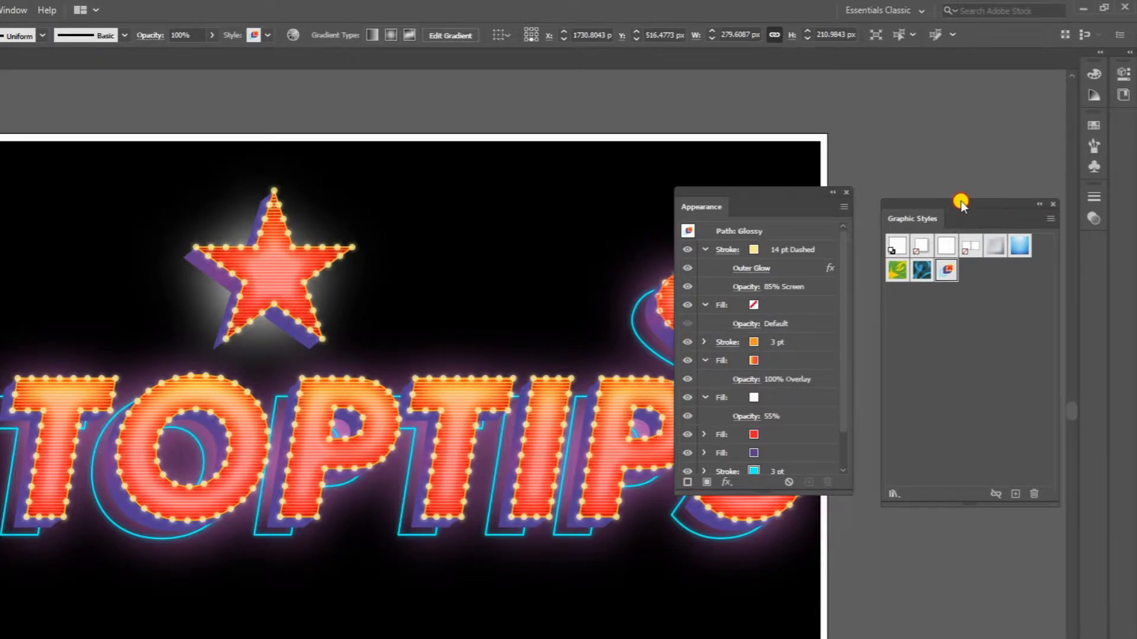
{"action": "mouse_move", "coordinate": [959, 200]}
{"action": "left_mouse_down"}
{"action": "mouse_move", "coordinate": [941, 158]}
{"action": "mouse_move", "coordinate": [940, 187]}
{"action": "left_mouse_up"}
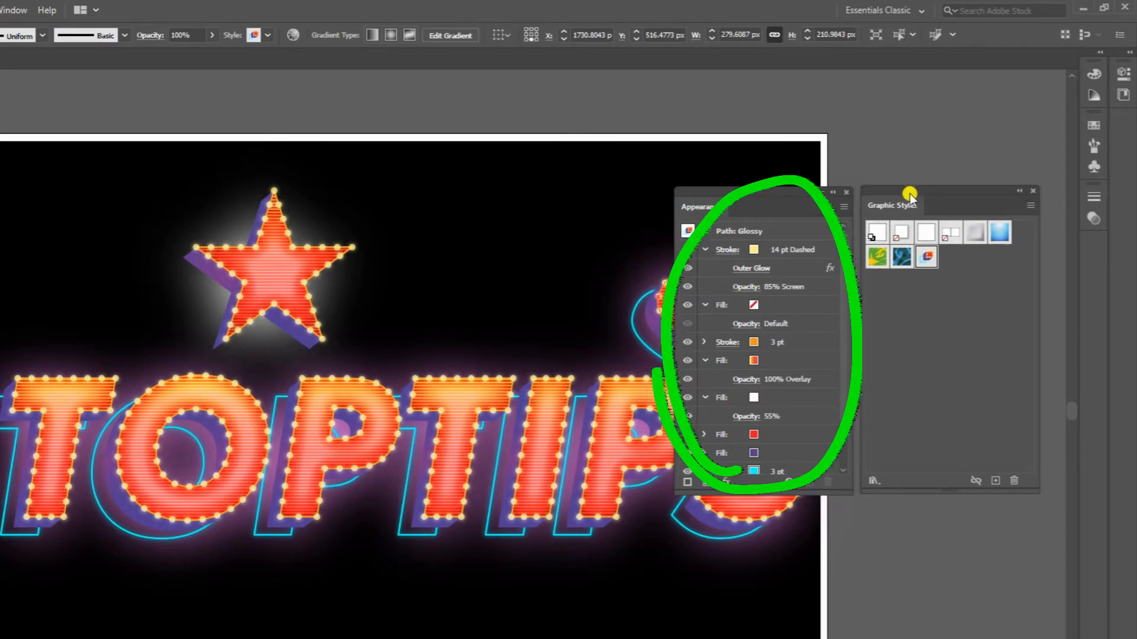
{"action": "left_click_drag", "start_coordinate": [558, 329], "coordinate": [415, 321]}
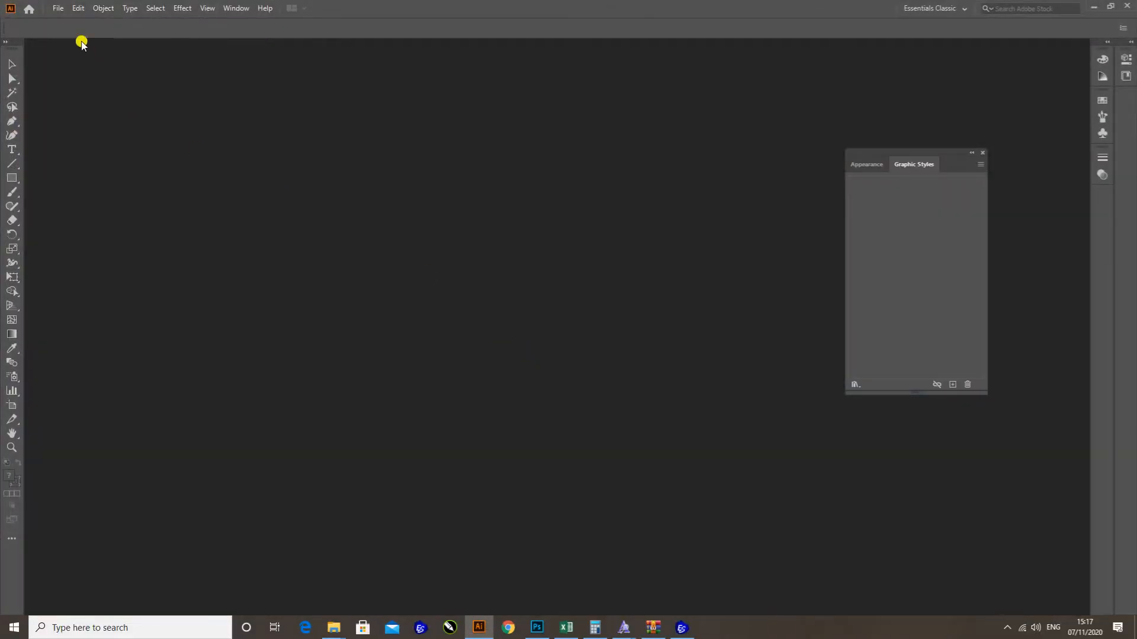
Create a new document 700 mm wide and 500 mm high
{"action": "left_click", "coordinate": [62, 12]}
{"action": "left_click", "coordinate": [82, 35]}
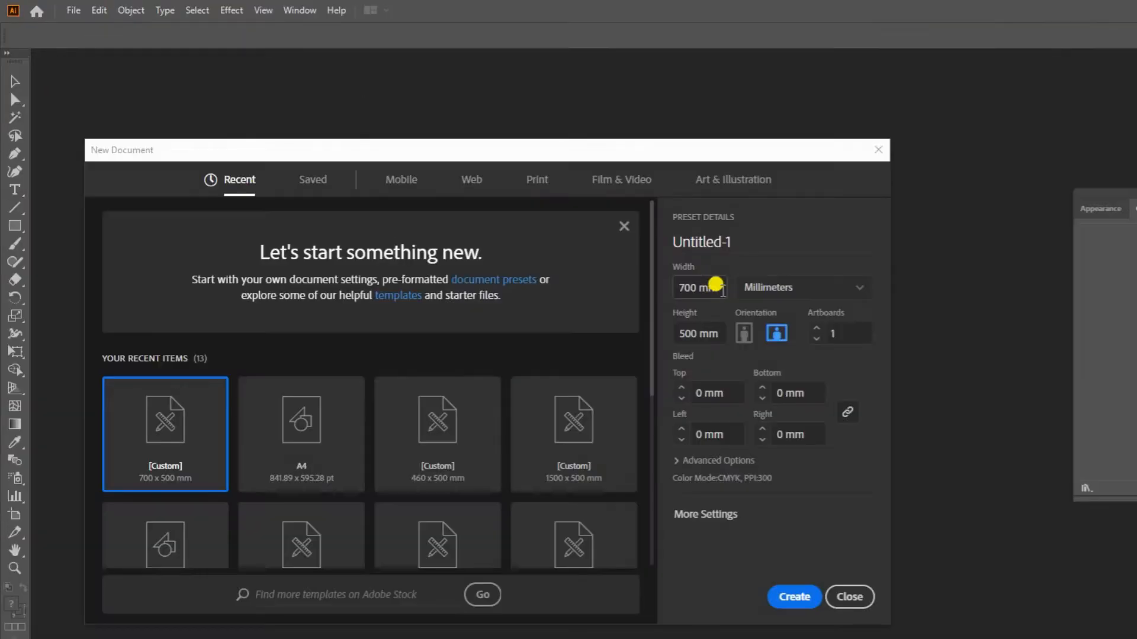
{"action": "left_click_drag", "start_coordinate": [564, 224], "coordinate": [520, 227]}
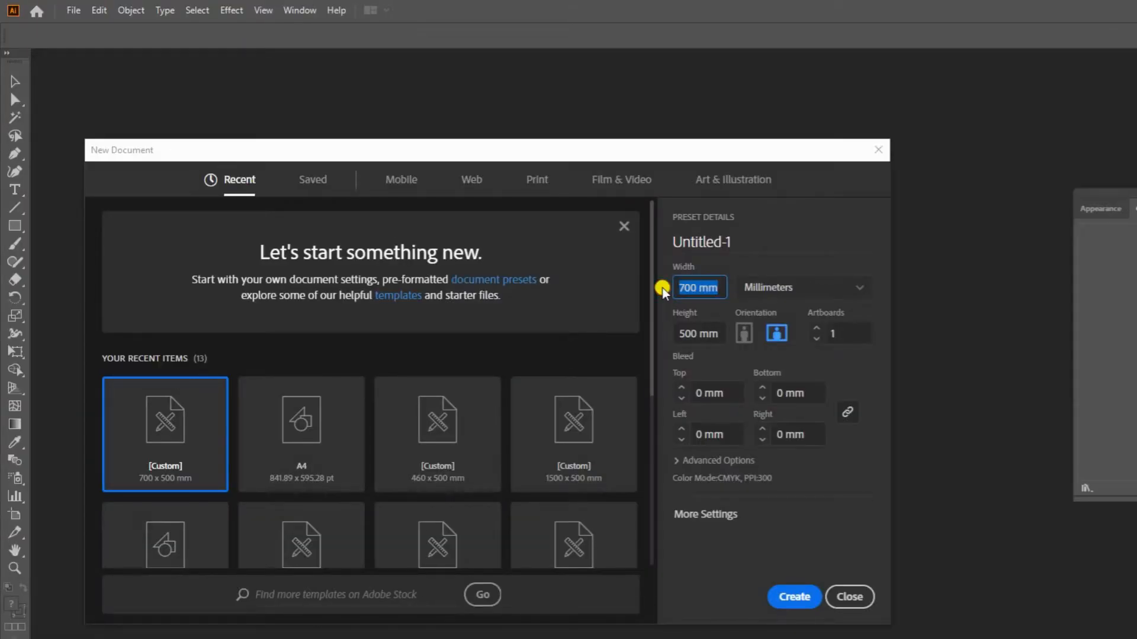
{"action": "type", "text": "700"}
{"action": "key", "text": "Tab"}
{"action": "type", "text": "5"}
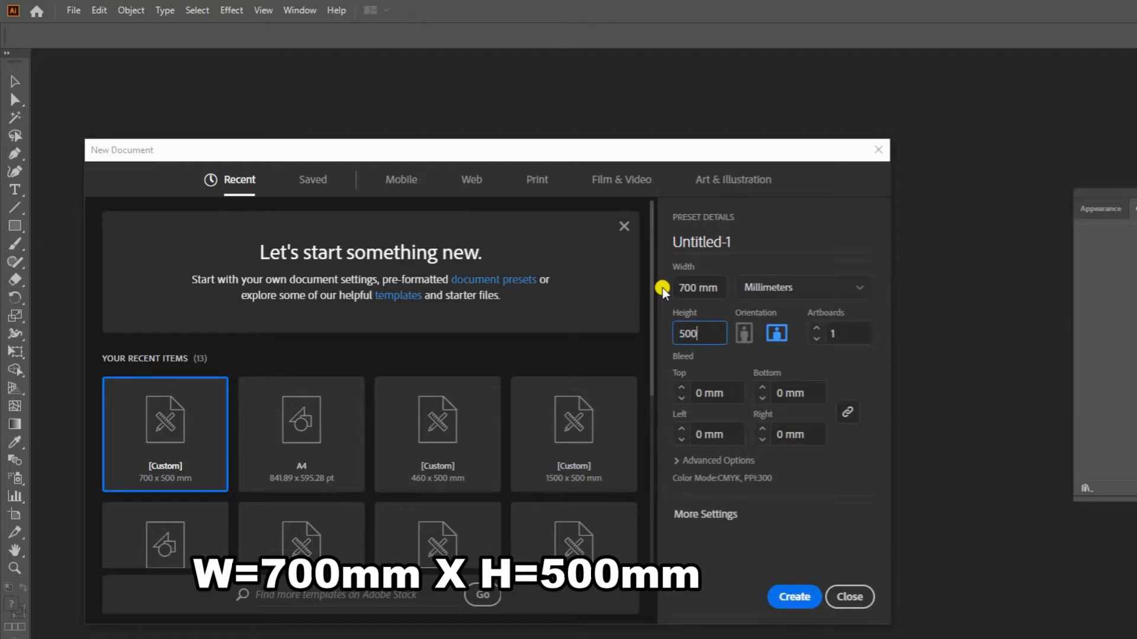
{"action": "type", "text": "00"}
{"action": "left_click", "coordinate": [794, 597]}
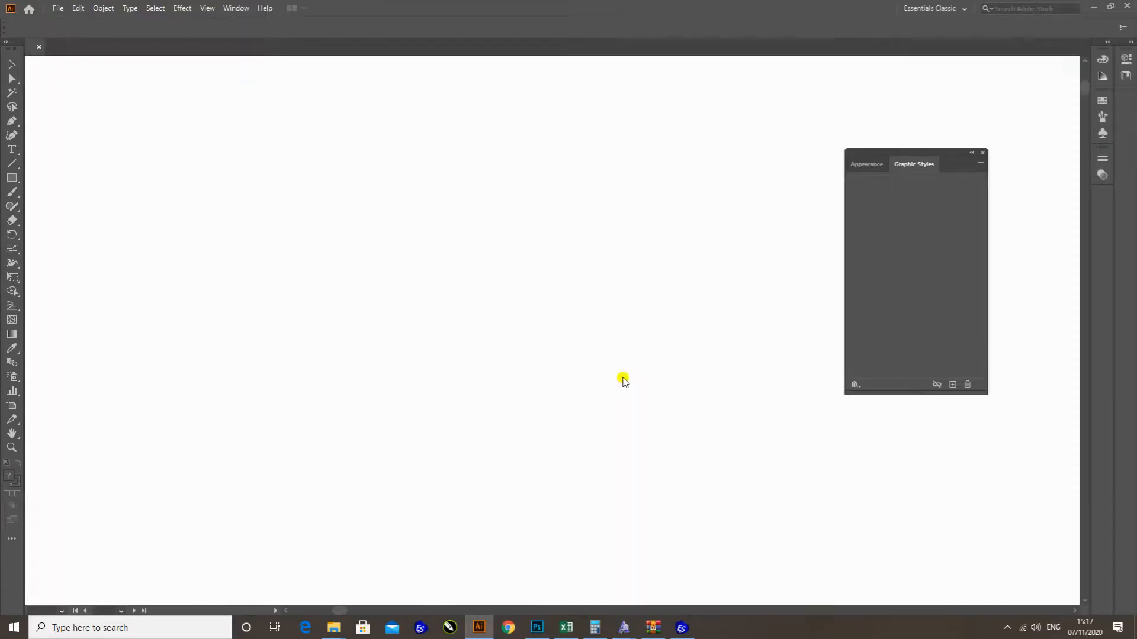
Switch the document color mode to RGB
{"action": "left_click", "coordinate": [58, 8]}
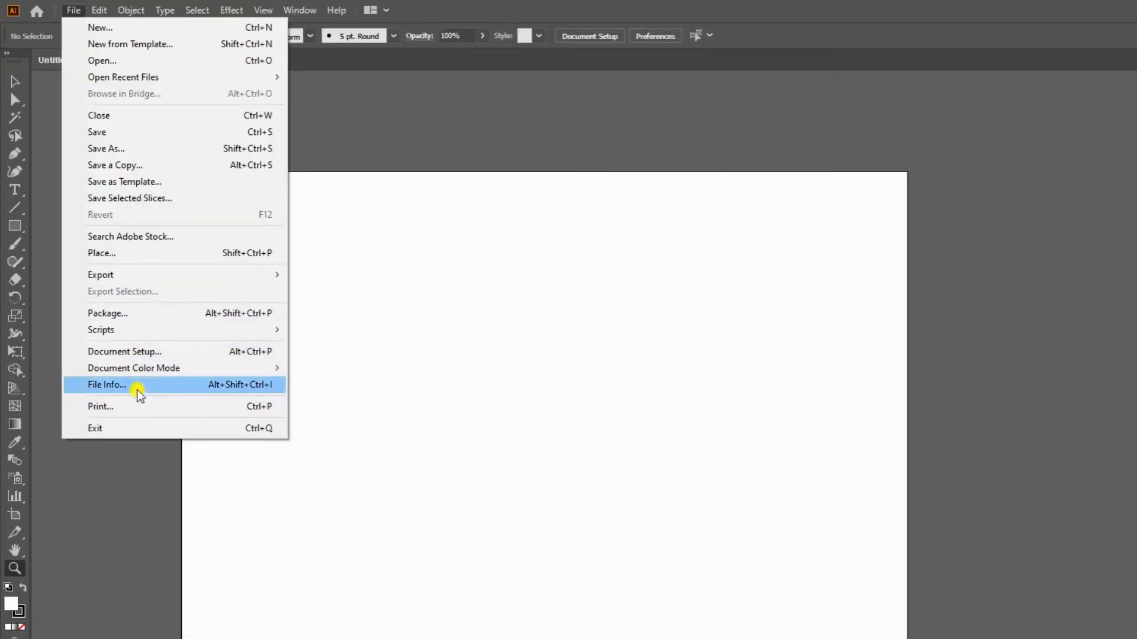
{"action": "mouse_move", "coordinate": [266, 369]}
{"action": "left_click", "coordinate": [342, 386]}
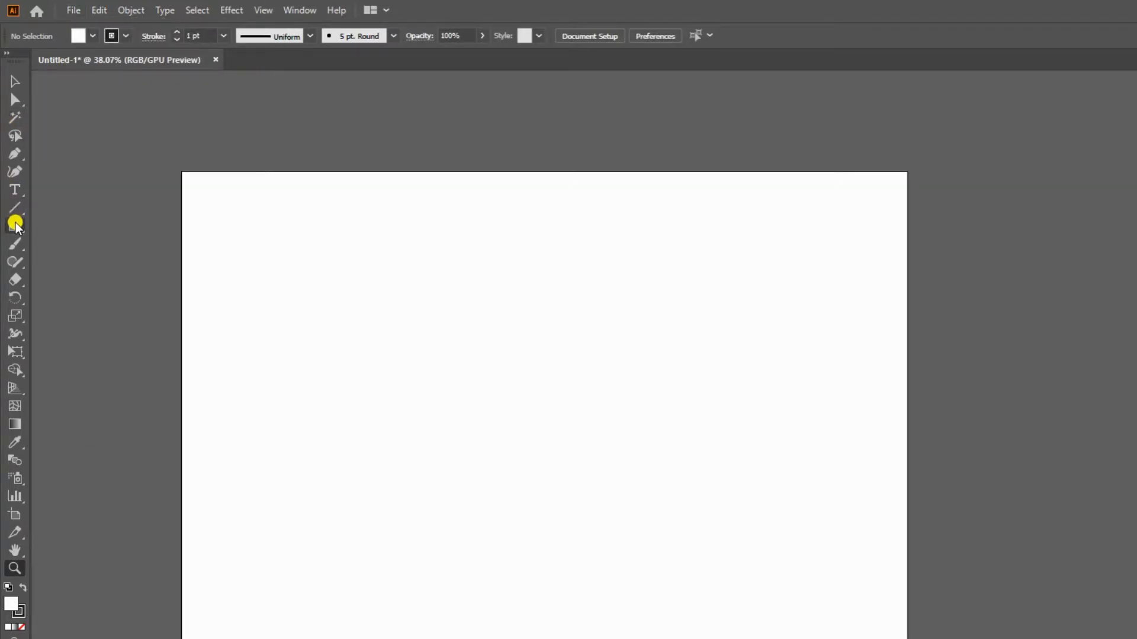
Draw a background rectangle of about 690 × 489 mm just inside the artboard edges, filled with #000000 and without a stroke
{"action": "left_click", "coordinate": [22, 626]}
{"action": "key", "text": "shift+x"}
{"action": "double_click", "coordinate": [15, 607]}
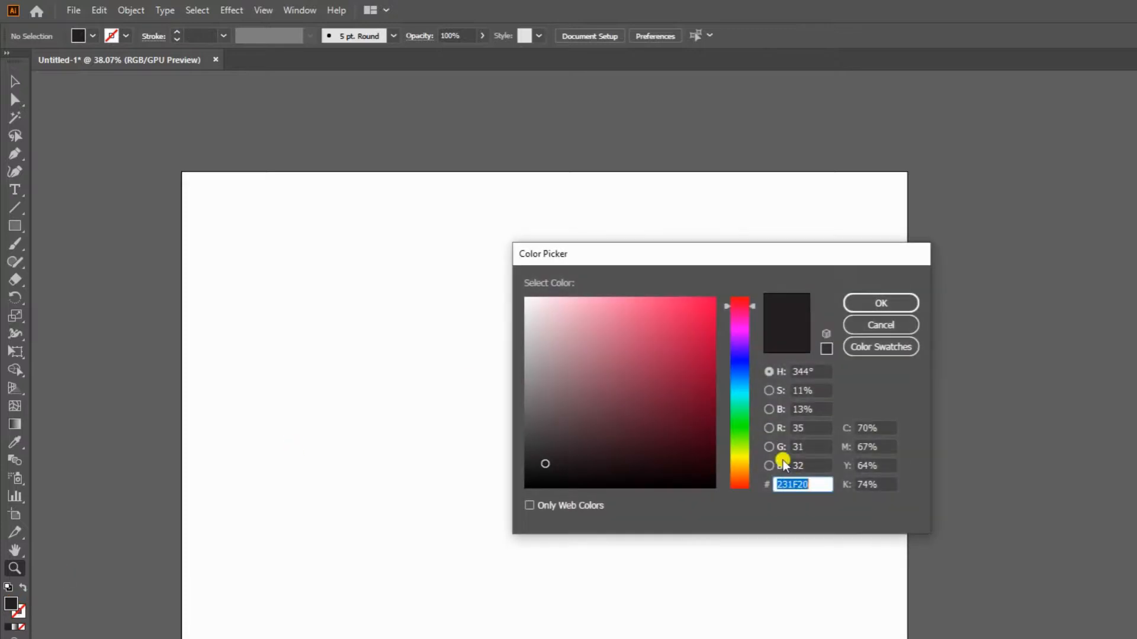
{"action": "type", "text": "000000"}
{"action": "left_click", "coordinate": [881, 303]}
{"action": "left_click", "coordinate": [14, 226]}
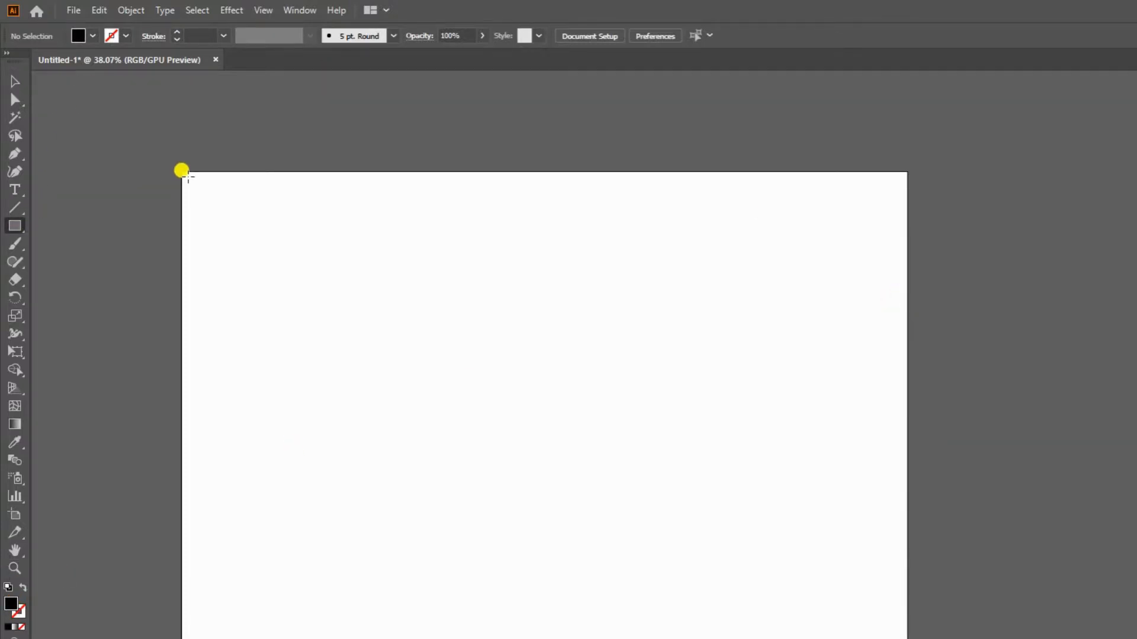
{"action": "left_click_drag", "start_coordinate": [182, 171], "coordinate": [878, 638]}
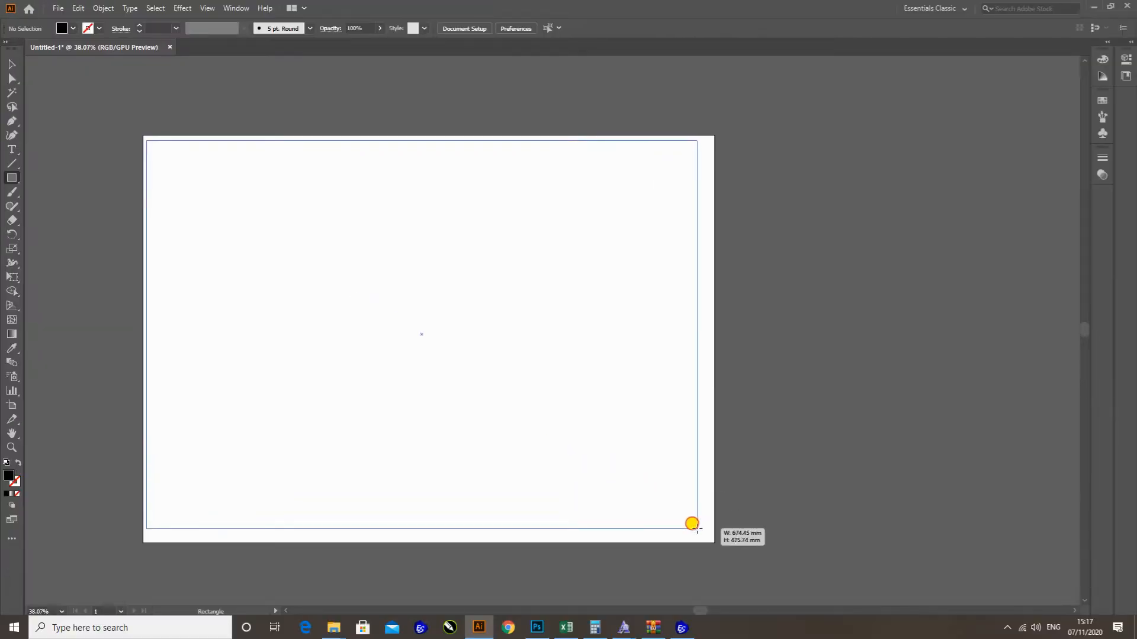
{"action": "left_click_drag", "start_coordinate": [691, 524], "coordinate": [705, 534]}
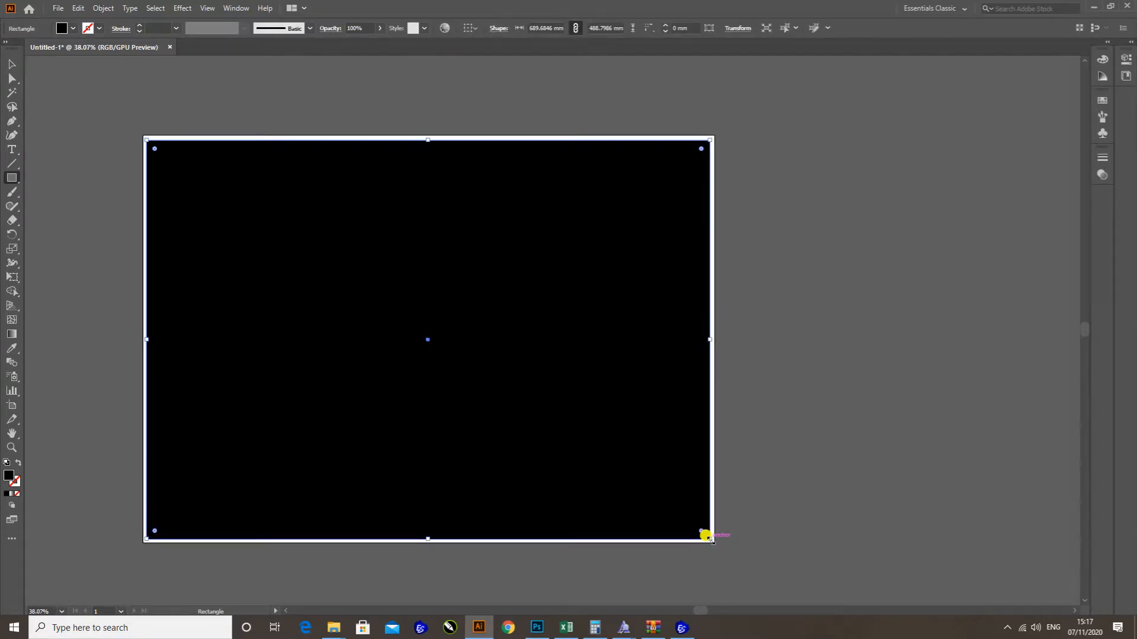
Lock Layer 1 holding the black background and make a new layer above it the active one
{"action": "left_click", "coordinate": [235, 12]}
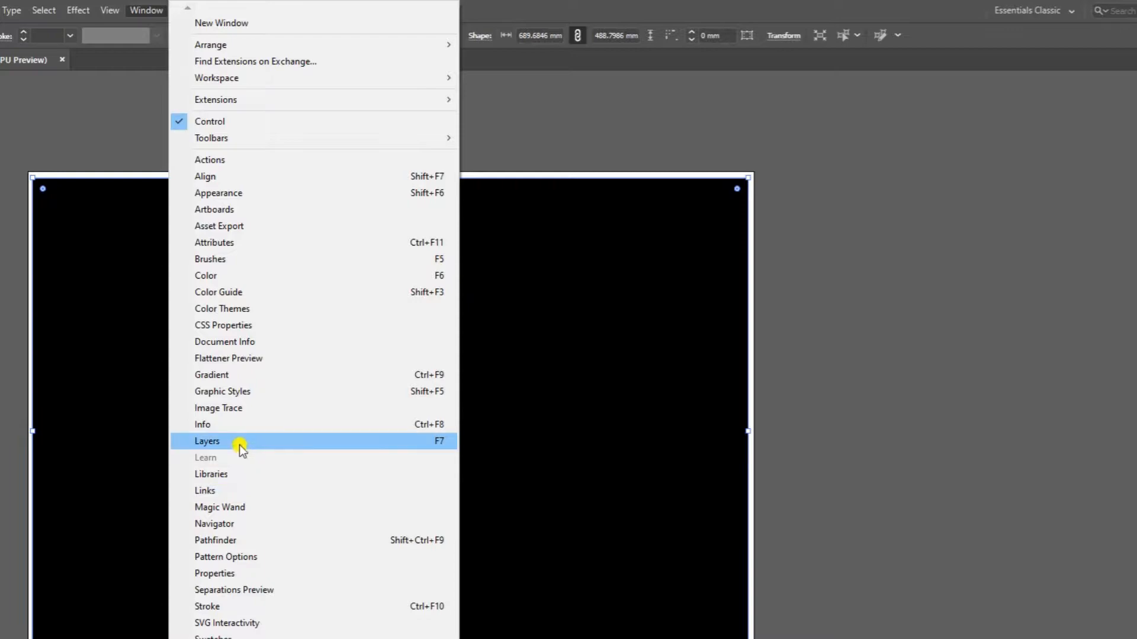
{"action": "left_click", "coordinate": [304, 342]}
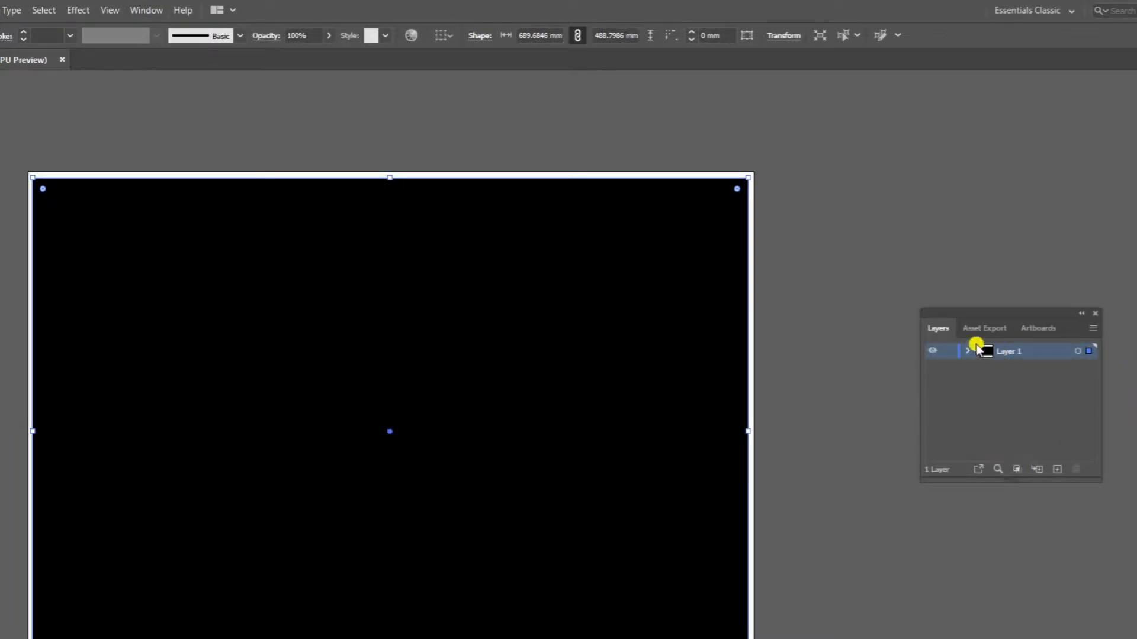
{"action": "left_click", "coordinate": [1056, 470]}
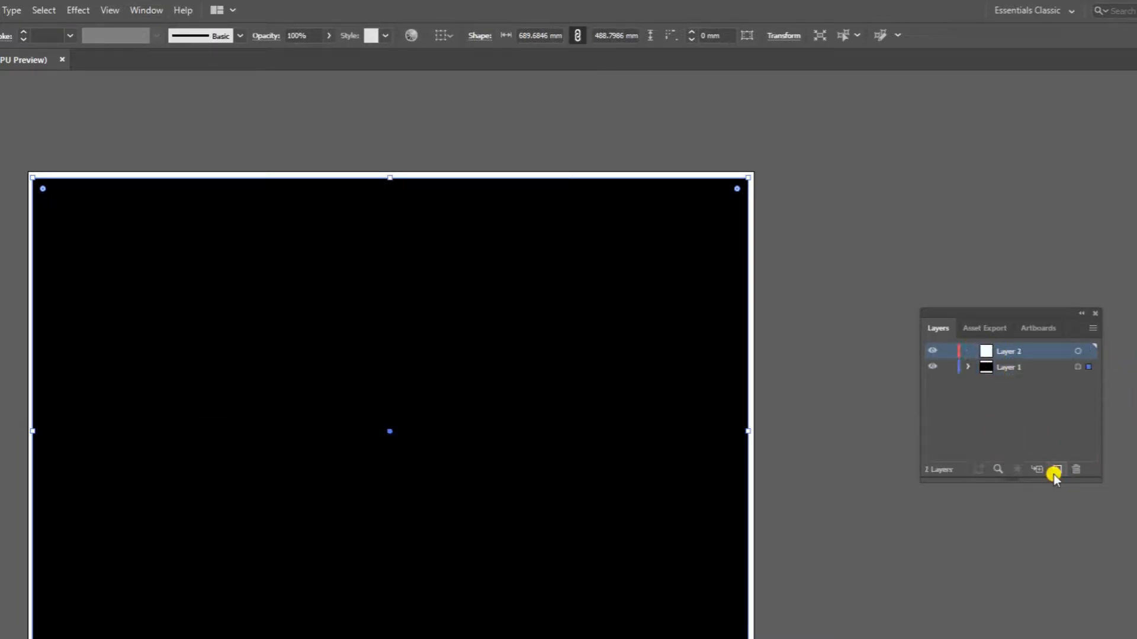
{"action": "left_click", "coordinate": [948, 367]}
{"action": "left_click", "coordinate": [1022, 367]}
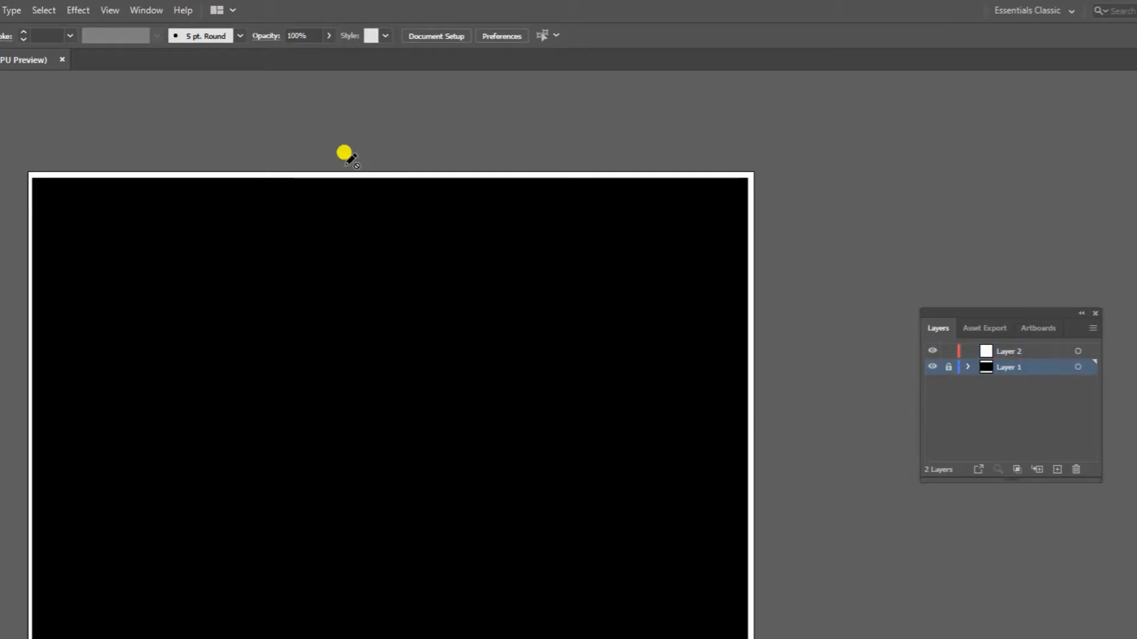
{"action": "key", "text": "v"}
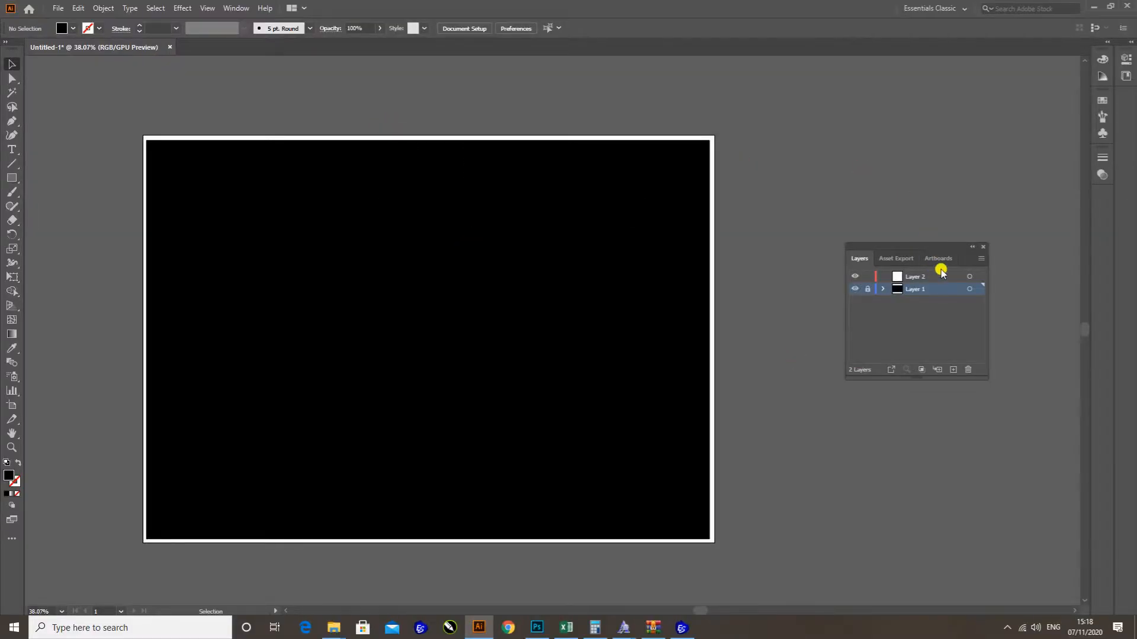
{"action": "left_click", "coordinate": [941, 274]}
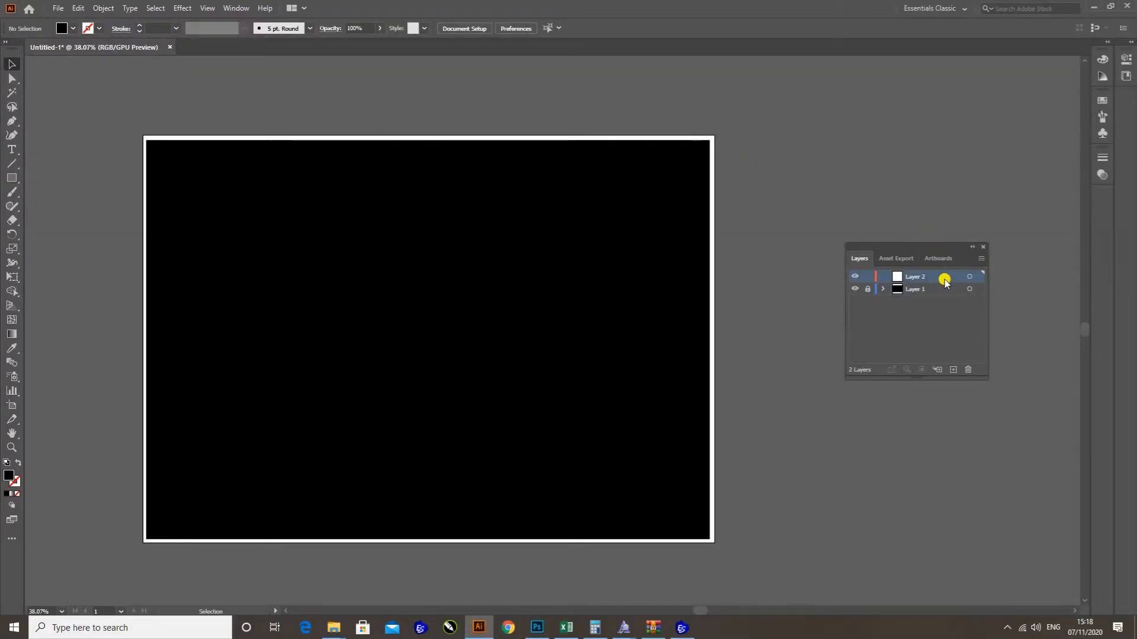
{"action": "left_click", "coordinate": [982, 246]}
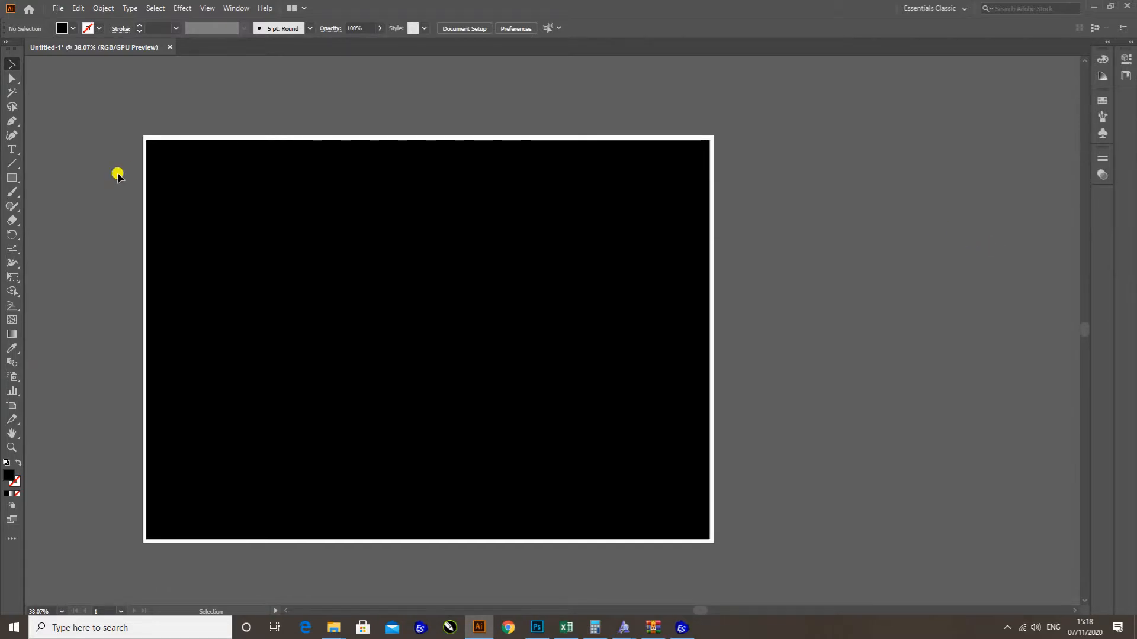
Set the general units preference to Pixels and keep the stroke units in Points
{"action": "key", "text": "ctrl+k"}
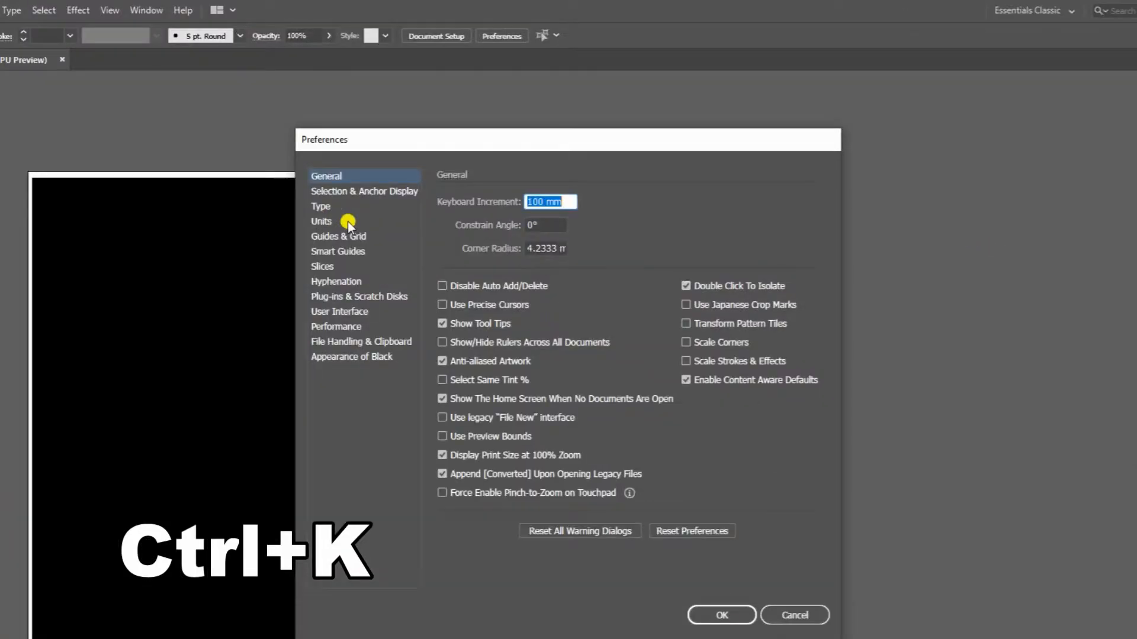
{"action": "left_click", "coordinate": [373, 175]}
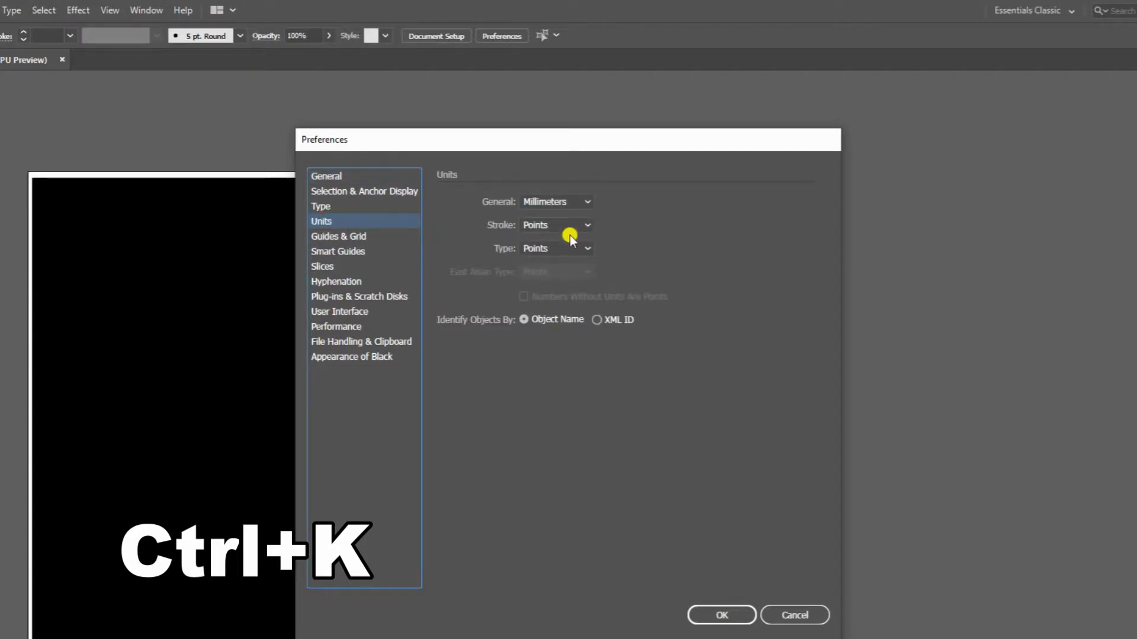
{"action": "left_click", "coordinate": [564, 205]}
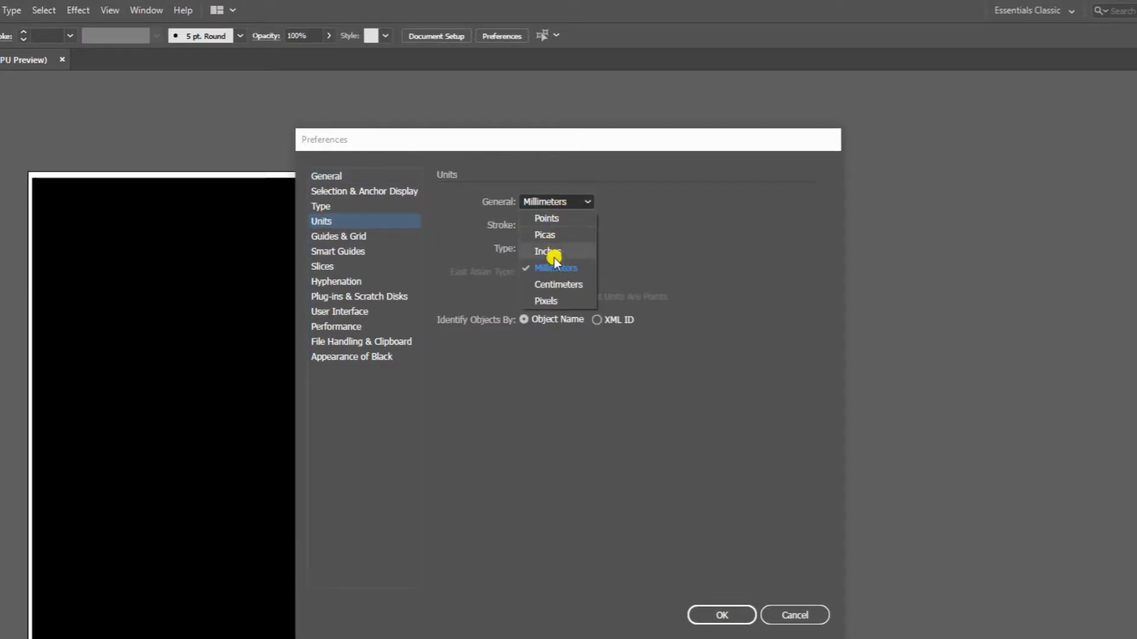
{"action": "left_click", "coordinate": [559, 301]}
{"action": "left_click", "coordinate": [562, 225]}
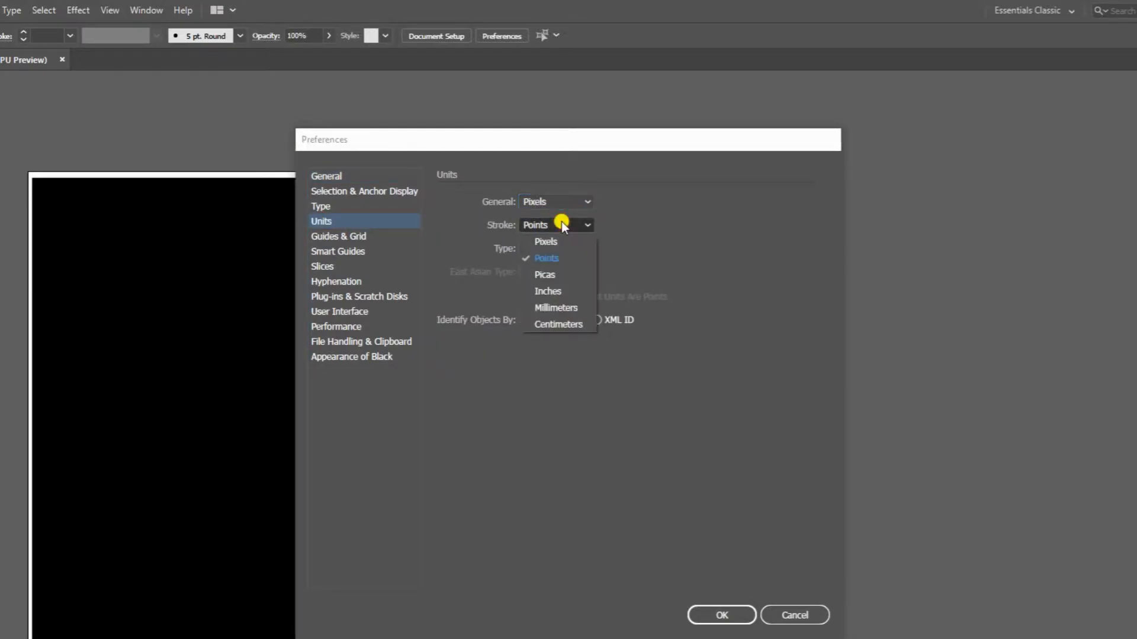
{"action": "left_click", "coordinate": [552, 261]}
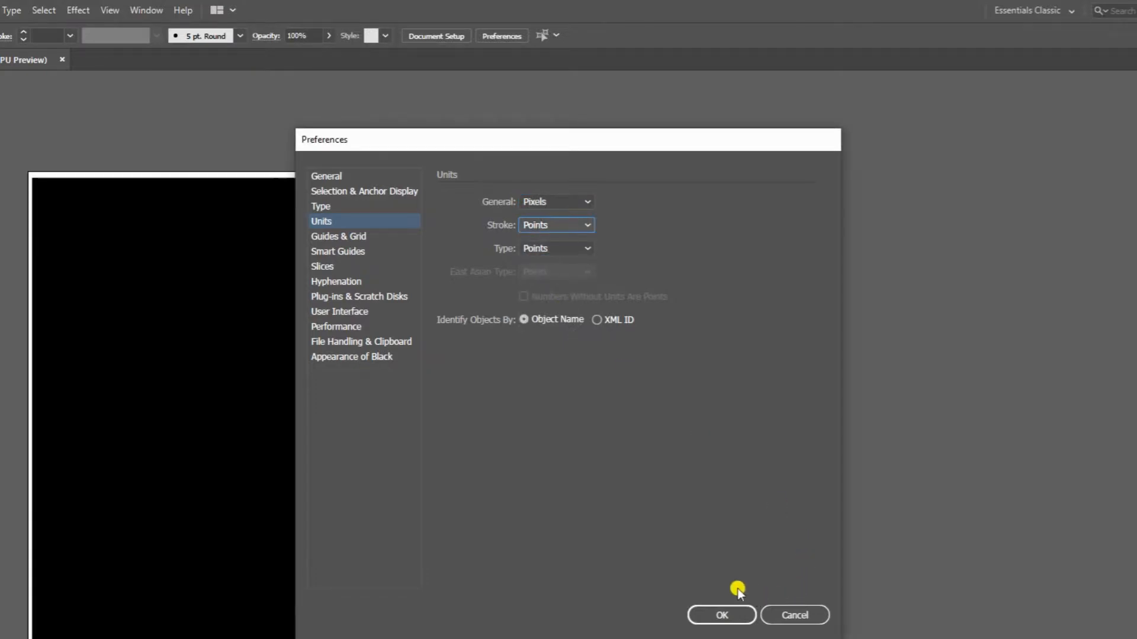
{"action": "left_click", "coordinate": [721, 615]}
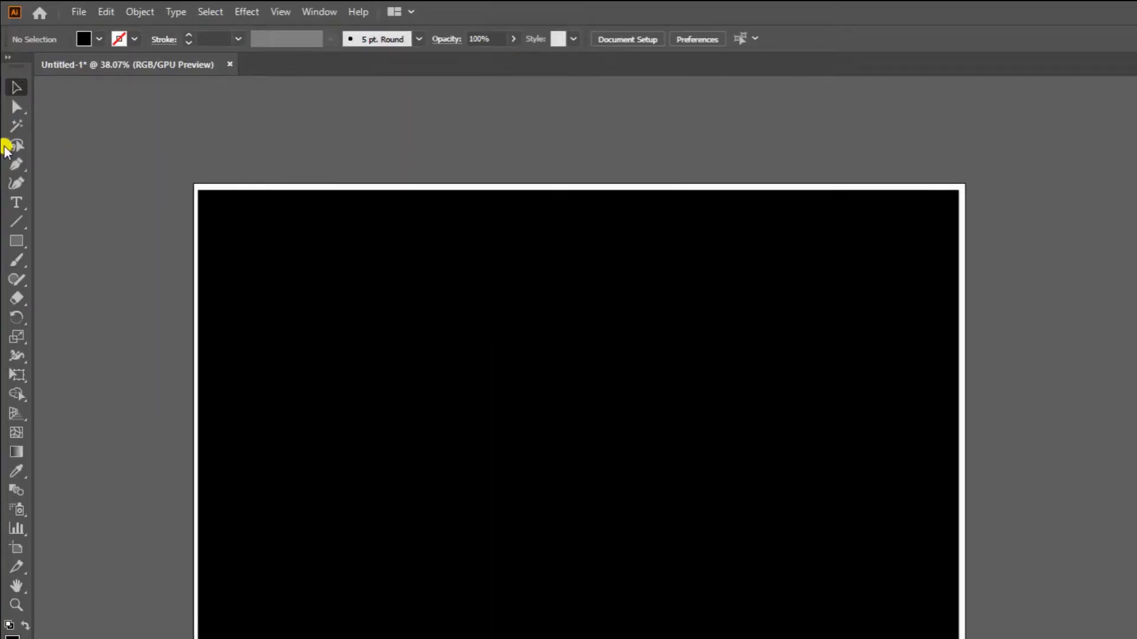
Prepare the Type tool with a white fill, a 450 pt size and the Futura Md BT Bold Italic font
{"action": "left_click", "coordinate": [18, 202]}
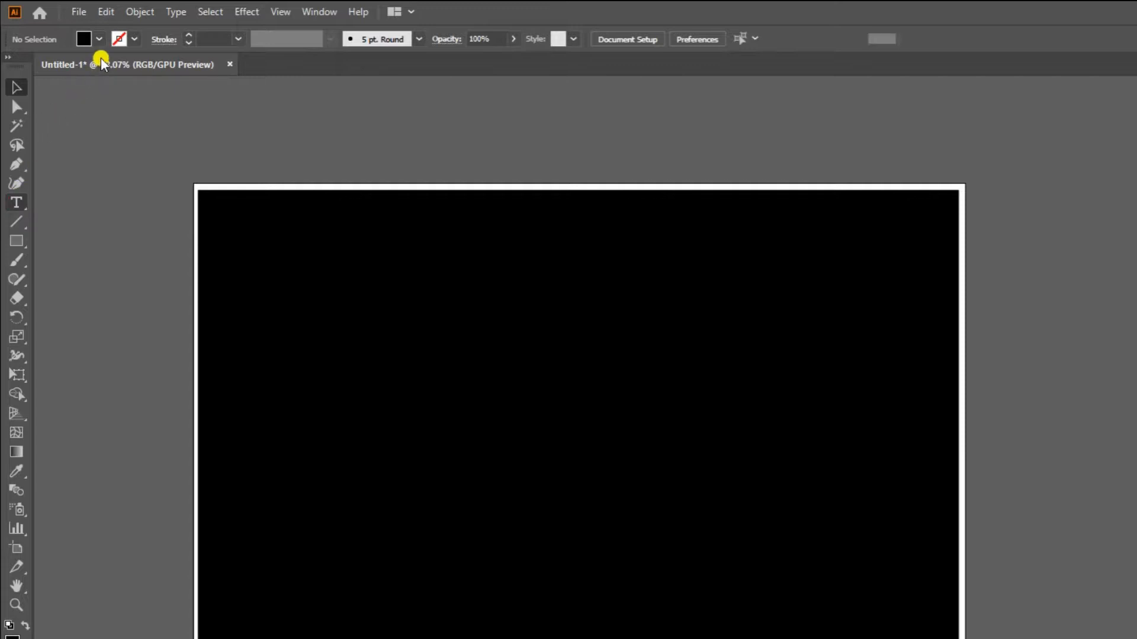
{"action": "left_click", "coordinate": [98, 39]}
{"action": "left_click", "coordinate": [34, 66]}
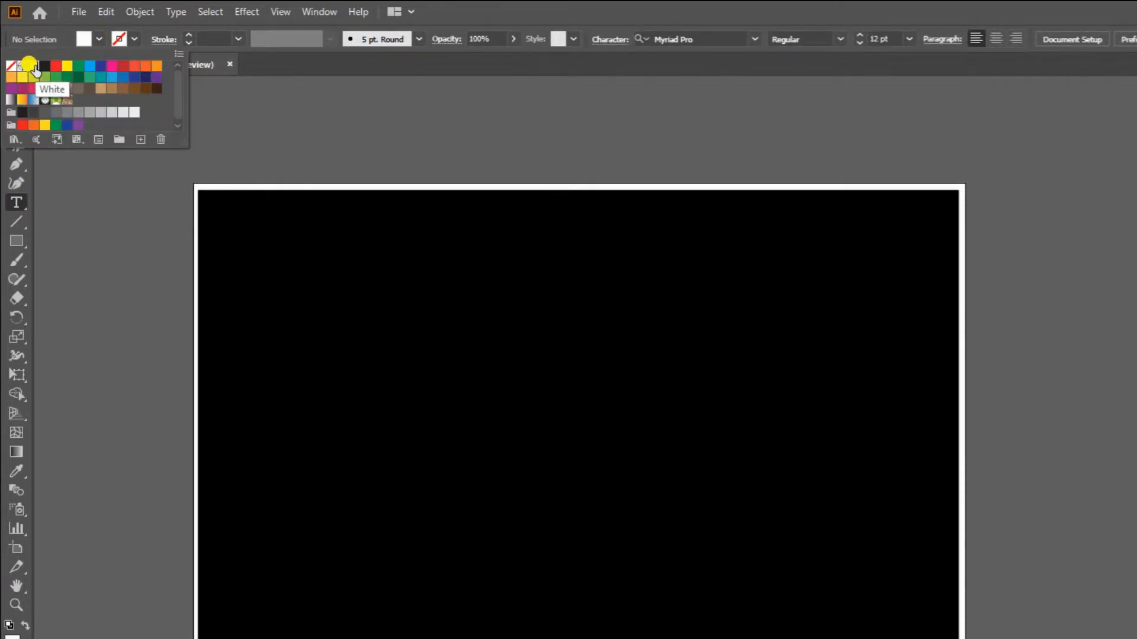
{"action": "left_click", "coordinate": [882, 36]}
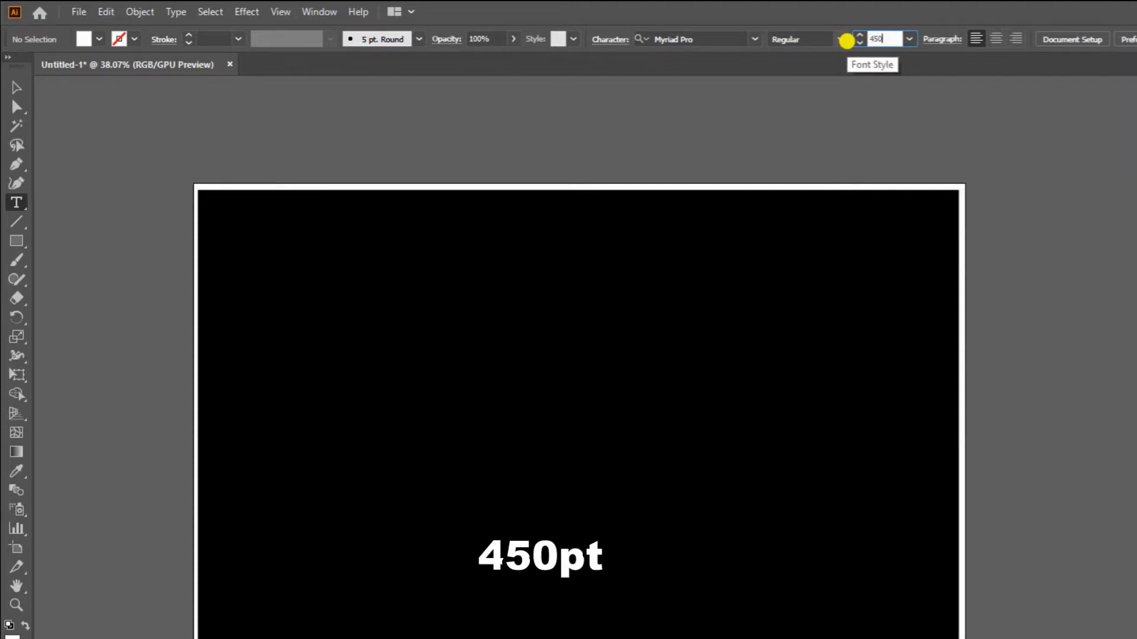
{"action": "left_click", "coordinate": [699, 37]}
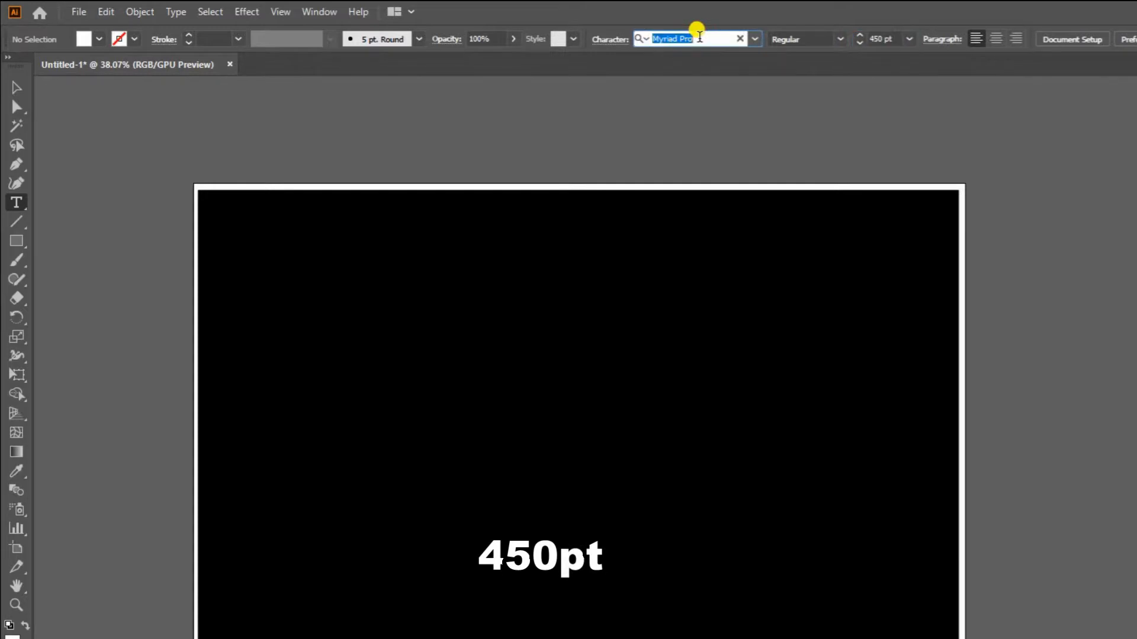
{"action": "type", "text": "fut"}
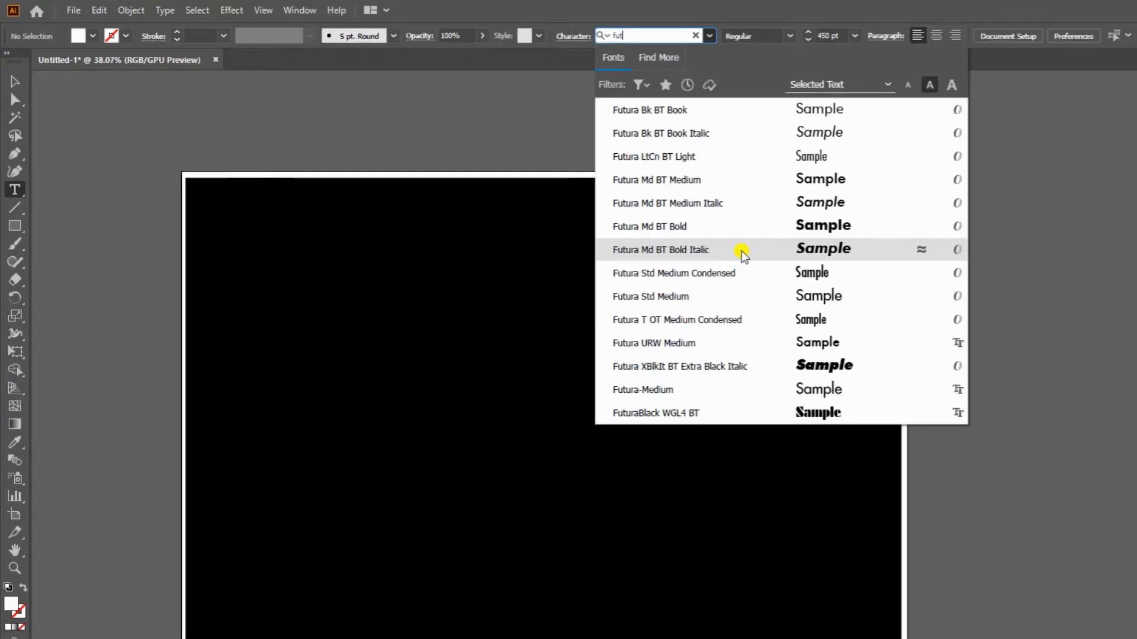
{"action": "left_click", "coordinate": [741, 251]}
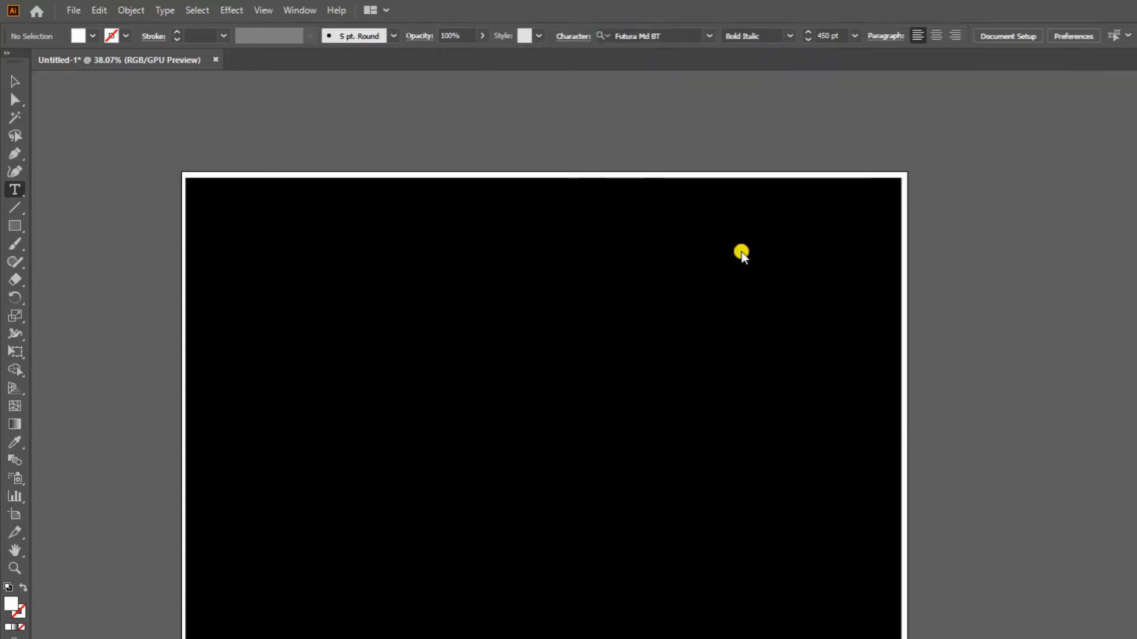
Add the text TOPTIPS over the black background and center it on the artboard
{"action": "triple_click", "coordinate": [372, 309]}
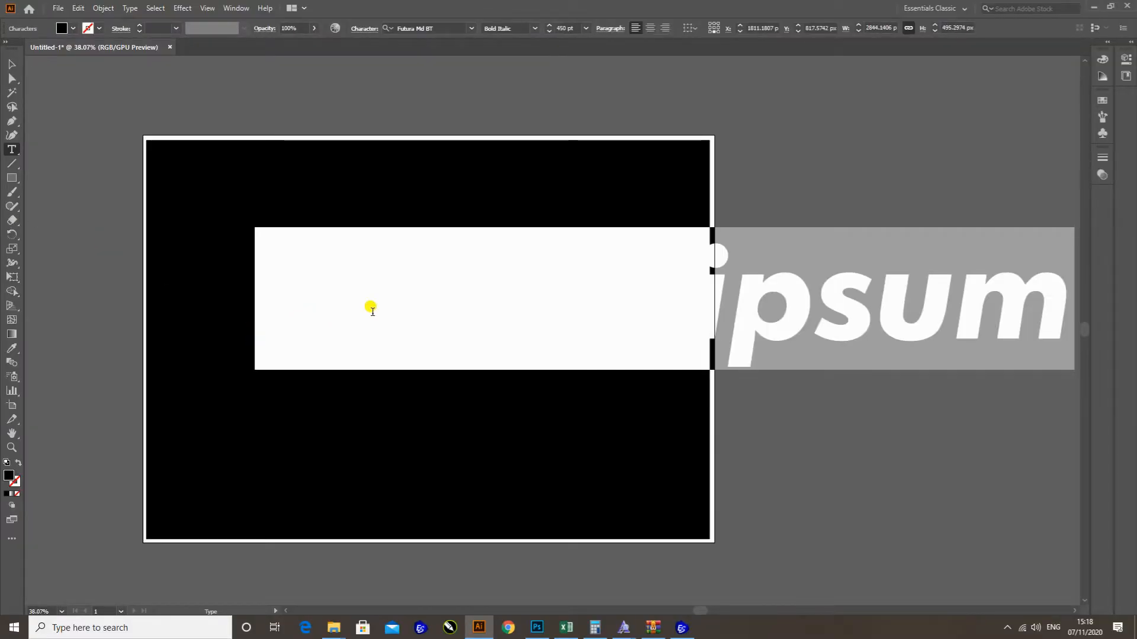
{"action": "key", "text": "BackSpace"}
{"action": "type", "text": "TOPTIPS"}
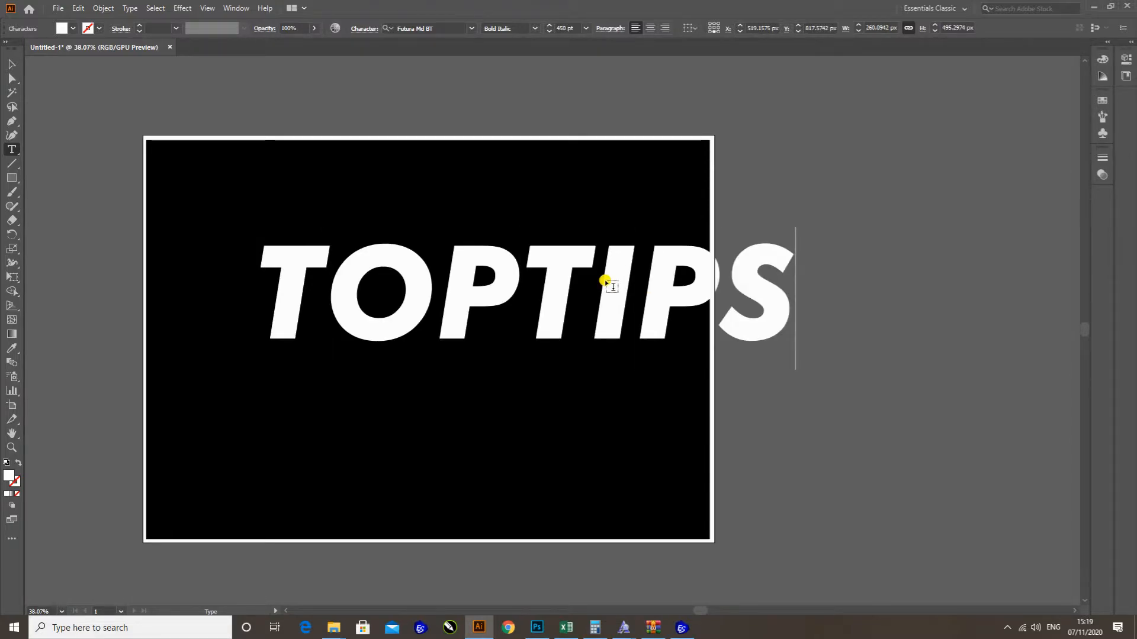
{"action": "key", "text": "Escape"}
{"action": "left_click_drag", "start_coordinate": [441, 291], "coordinate": [410, 341]}
Remove the fill color from the TOPTIPS text
{"action": "key", "text": "z"}
{"action": "key", "text": "space"}
{"action": "left_click_drag", "start_coordinate": [410, 341], "coordinate": [489, 271]}
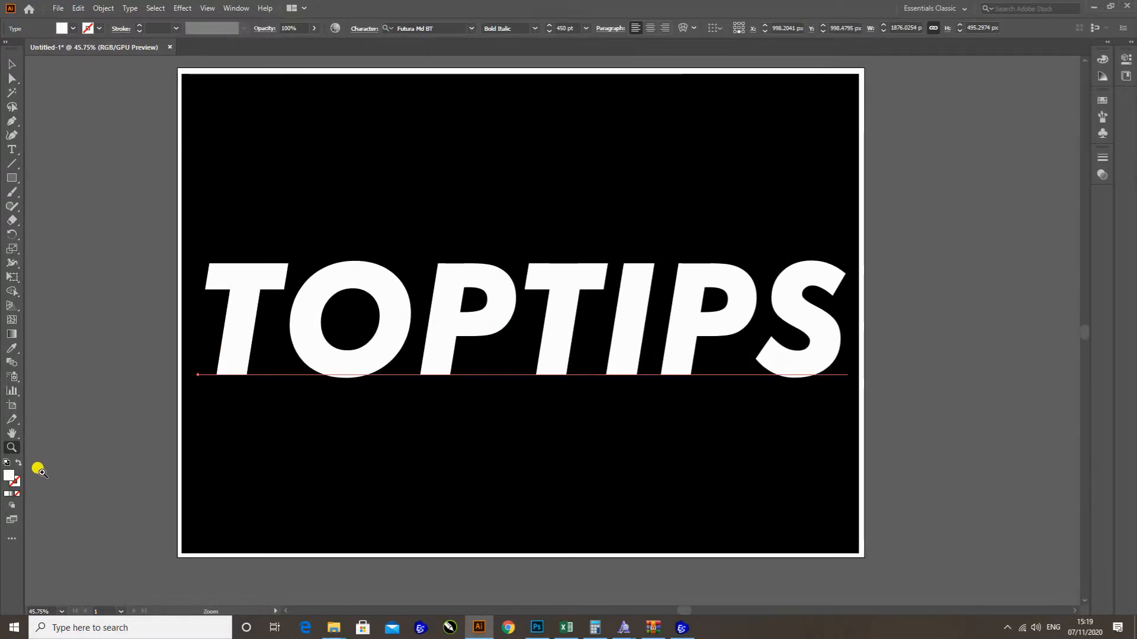
{"action": "left_click", "coordinate": [17, 494]}
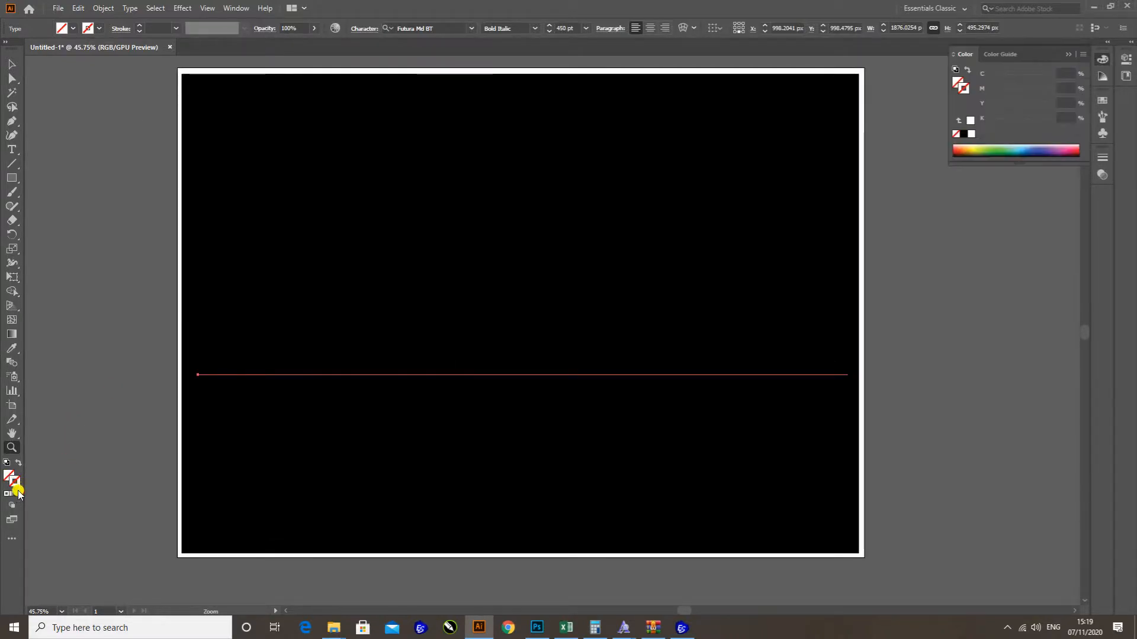
Move the TOPTIPS text slightly left and down on the artboard, to about X 979 px and Y 1053 px
{"action": "left_click_drag", "start_coordinate": [482, 290], "coordinate": [453, 290]}
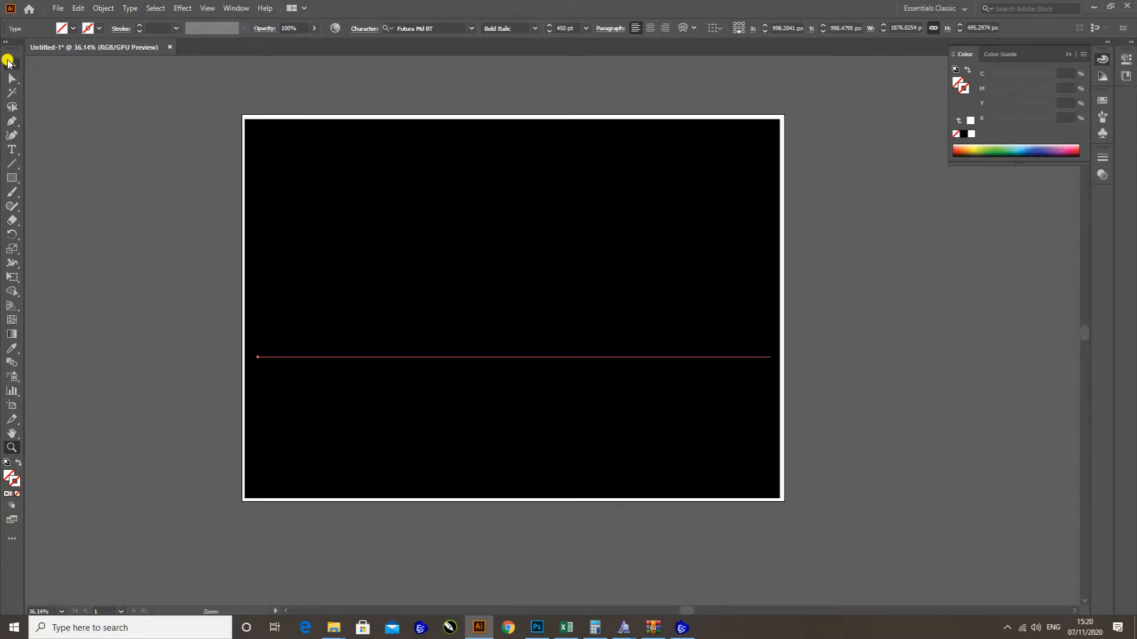
{"action": "left_click", "coordinate": [10, 63]}
{"action": "mouse_move", "coordinate": [530, 325]}
{"action": "left_mouse_down"}
{"action": "mouse_move", "coordinate": [537, 373]}
{"action": "mouse_move", "coordinate": [545, 336]}
{"action": "left_mouse_up"}
{"action": "key", "text": "ctrl+z"}
{"action": "key", "text": "z"}
{"action": "left_click_drag", "start_coordinate": [581, 286], "coordinate": [487, 290]}
{"action": "key", "text": "v"}
{"action": "left_click_drag", "start_coordinate": [403, 338], "coordinate": [408, 338]}
{"action": "left_click_drag", "start_coordinate": [396, 300], "coordinate": [416, 302]}
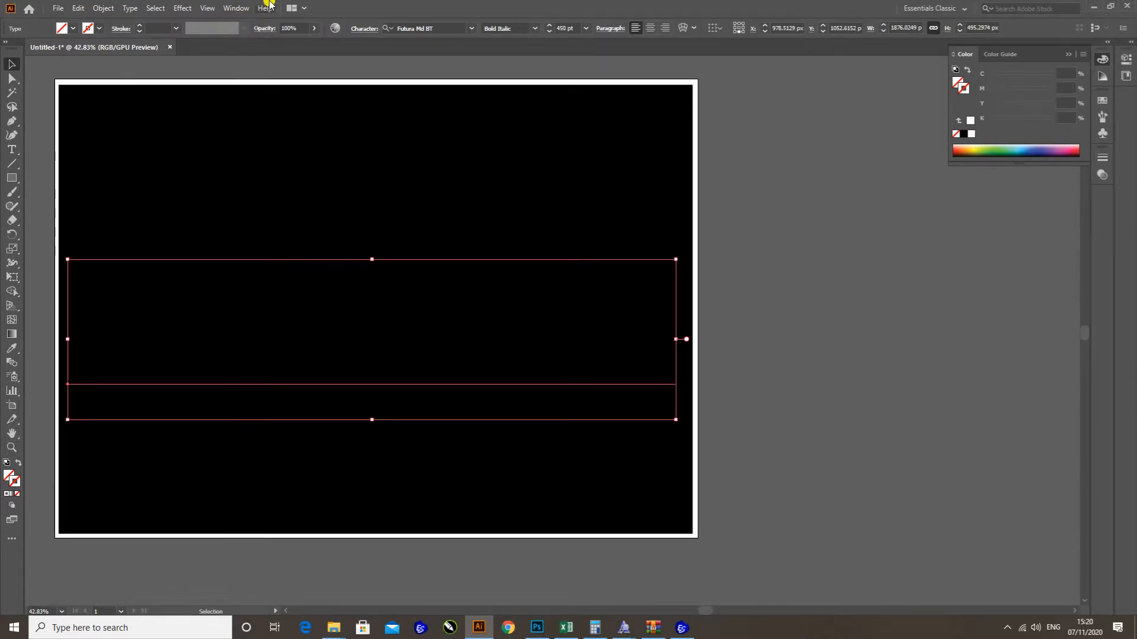
Collapse the Color settings and display the text's Appearance settings beside the artboard
{"action": "left_click", "coordinate": [1066, 55]}
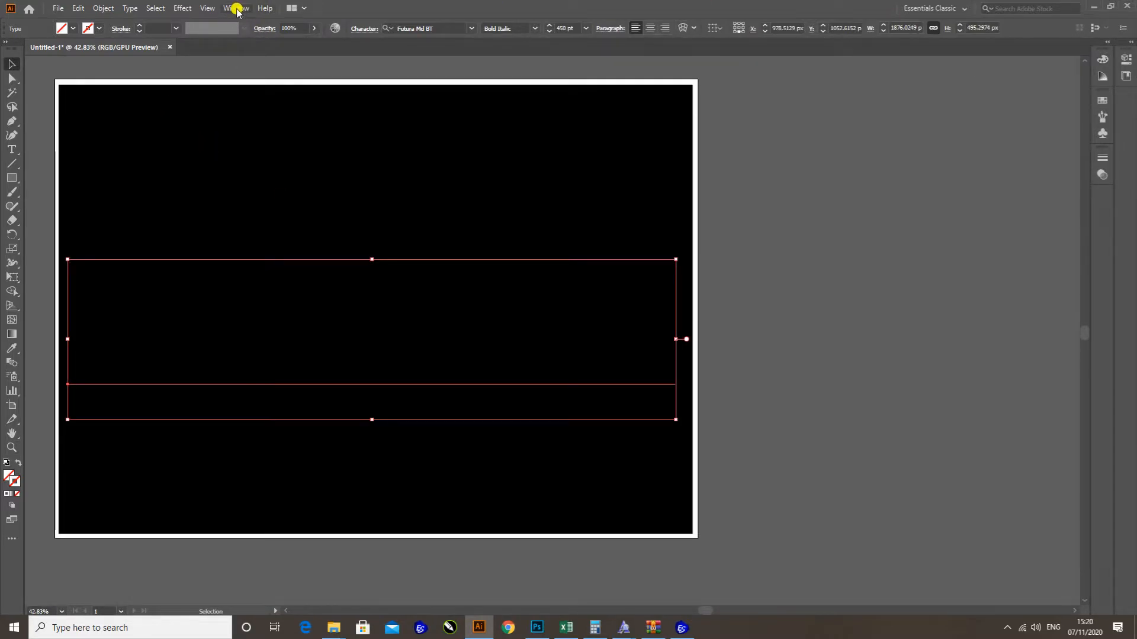
{"action": "left_click", "coordinate": [236, 8]}
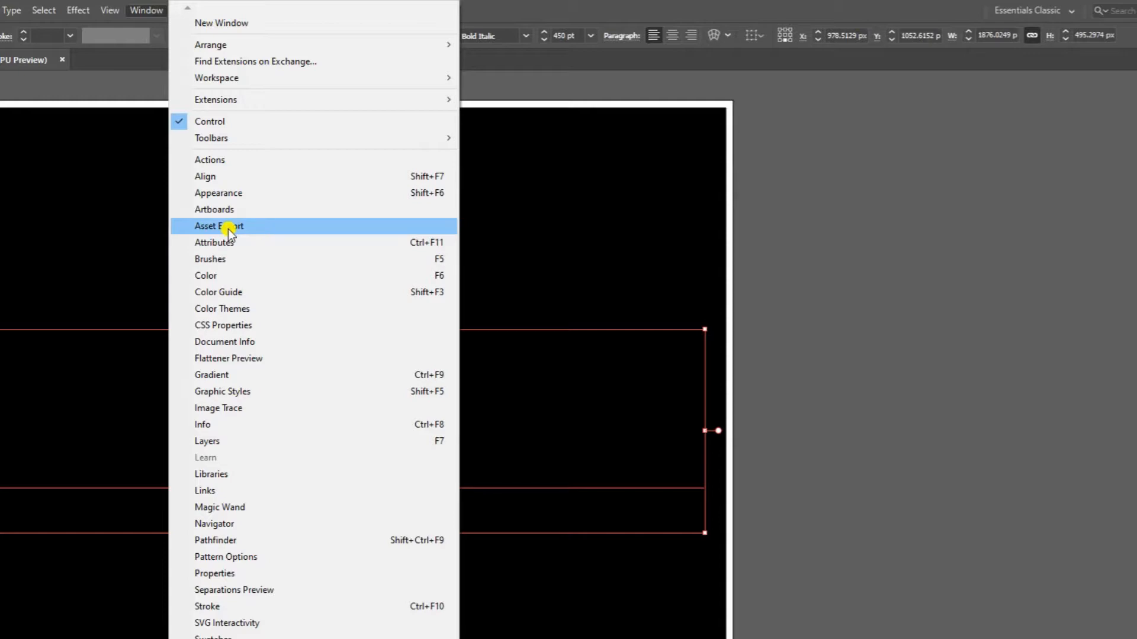
{"action": "left_click", "coordinate": [235, 194]}
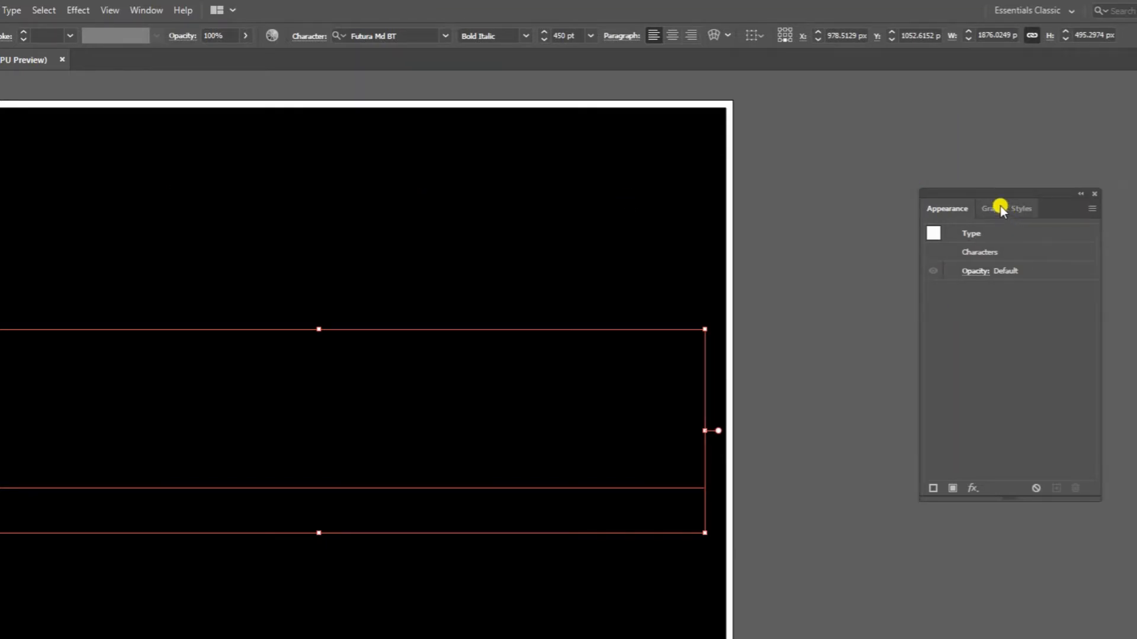
{"action": "left_click_drag", "start_coordinate": [1000, 196], "coordinate": [873, 287]}
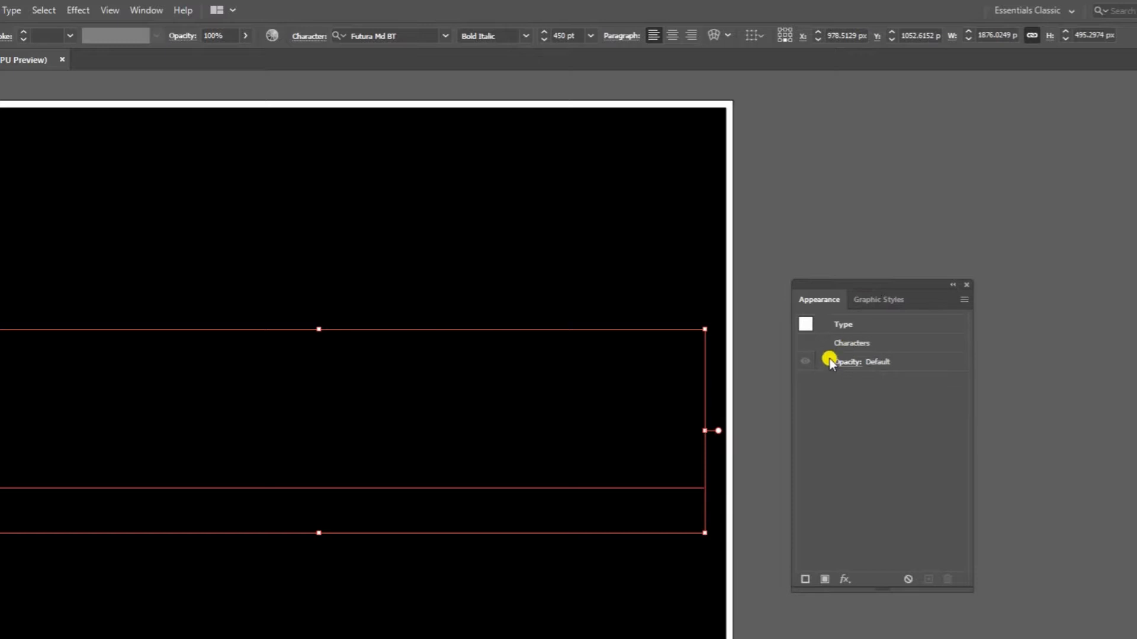
Add a new stroke to the TOPTIPS text and color it with the CMYK Yellow swatch
{"action": "left_click", "coordinate": [880, 341]}
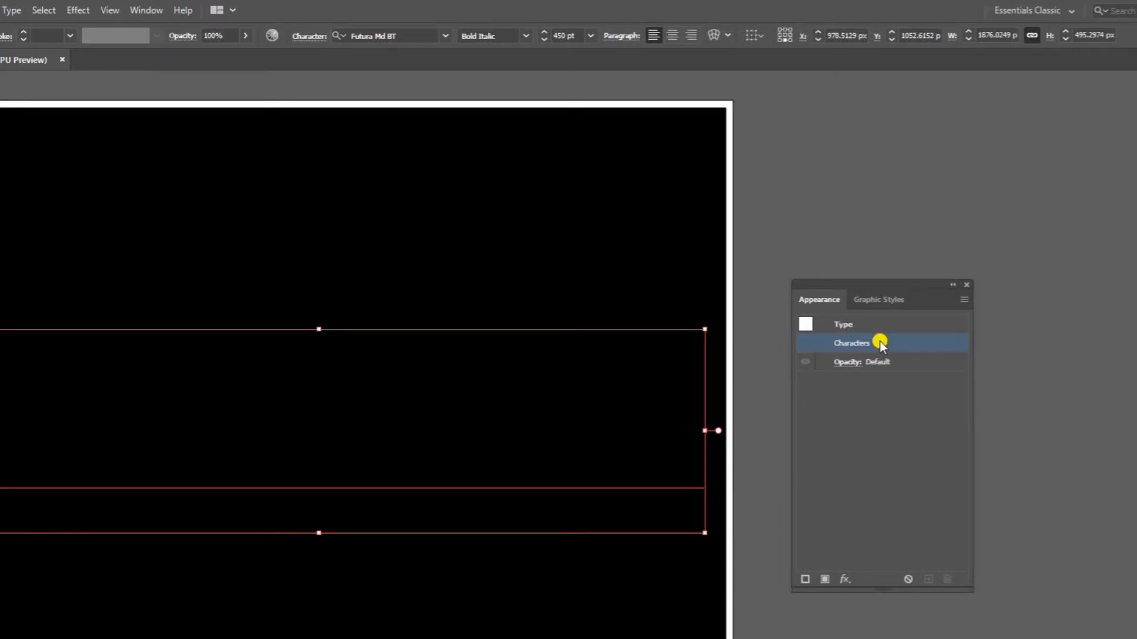
{"action": "left_click", "coordinate": [808, 580]}
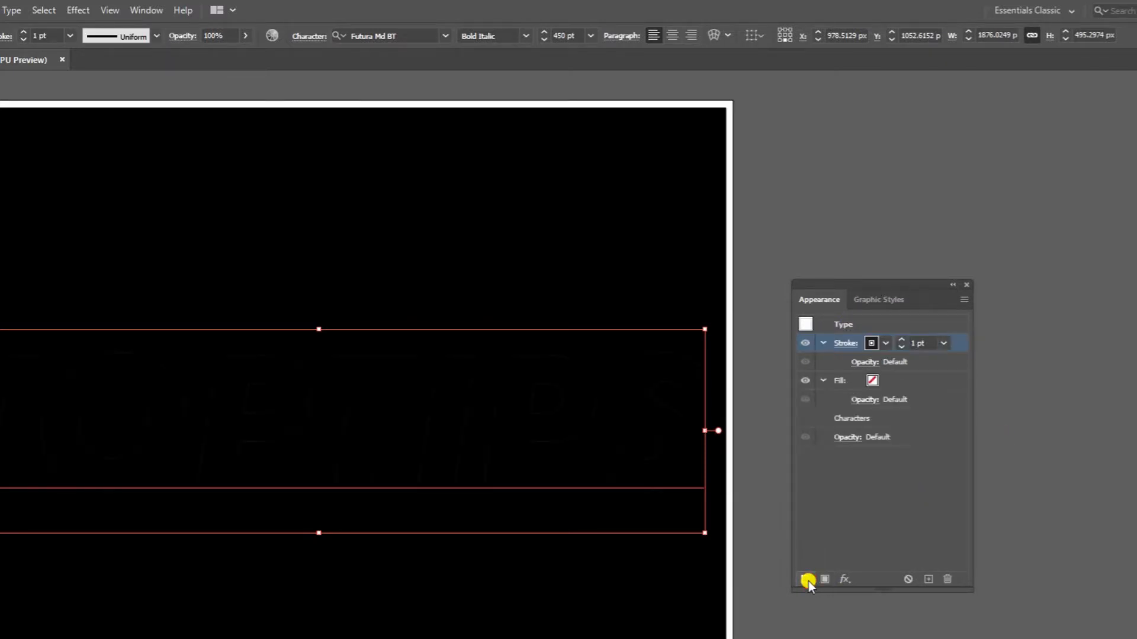
{"action": "left_click", "coordinate": [886, 343]}
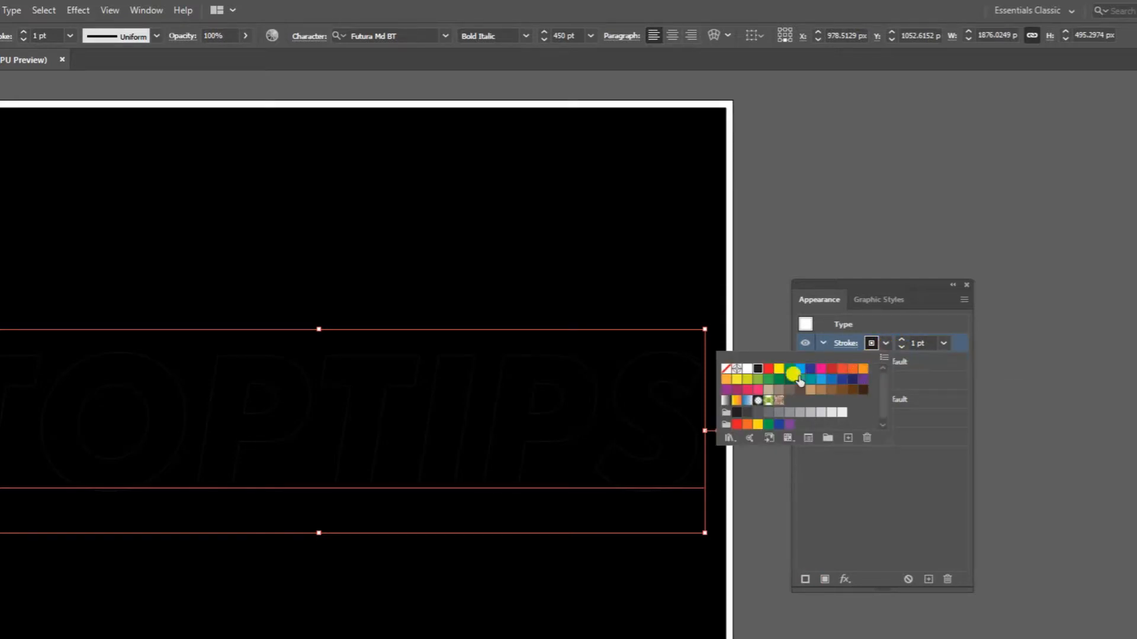
{"action": "left_click", "coordinate": [778, 372]}
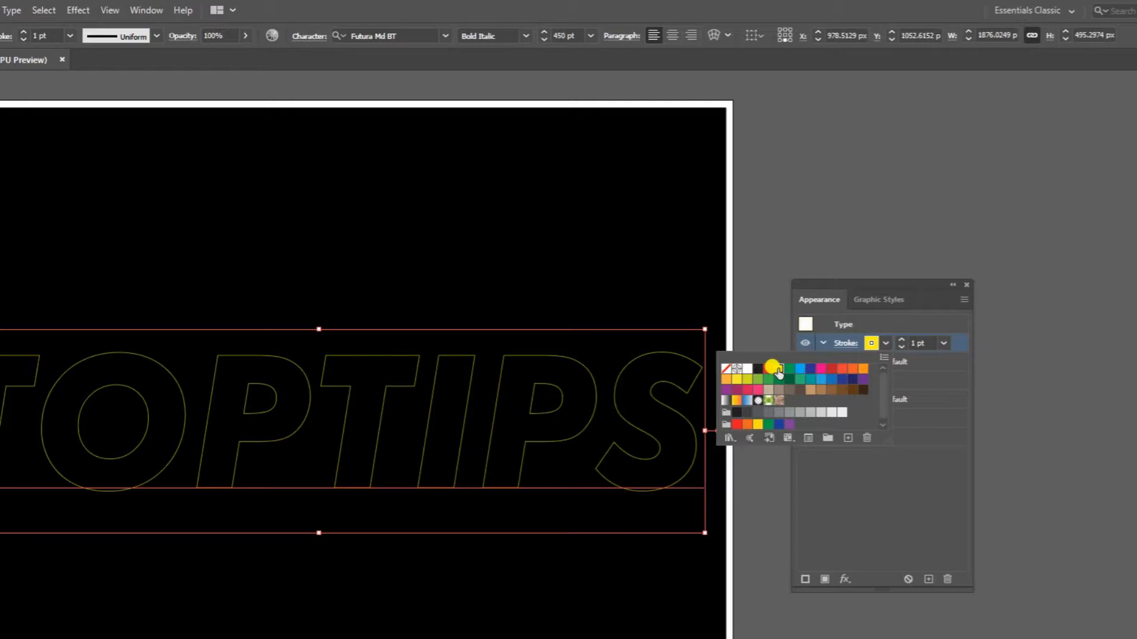
Redefine the CMYK Yellow swatch as a paler yellow with RGB values 255, 238, 138 and preview turned on
{"action": "double_click", "coordinate": [776, 368]}
{"action": "double_click", "coordinate": [622, 395]}
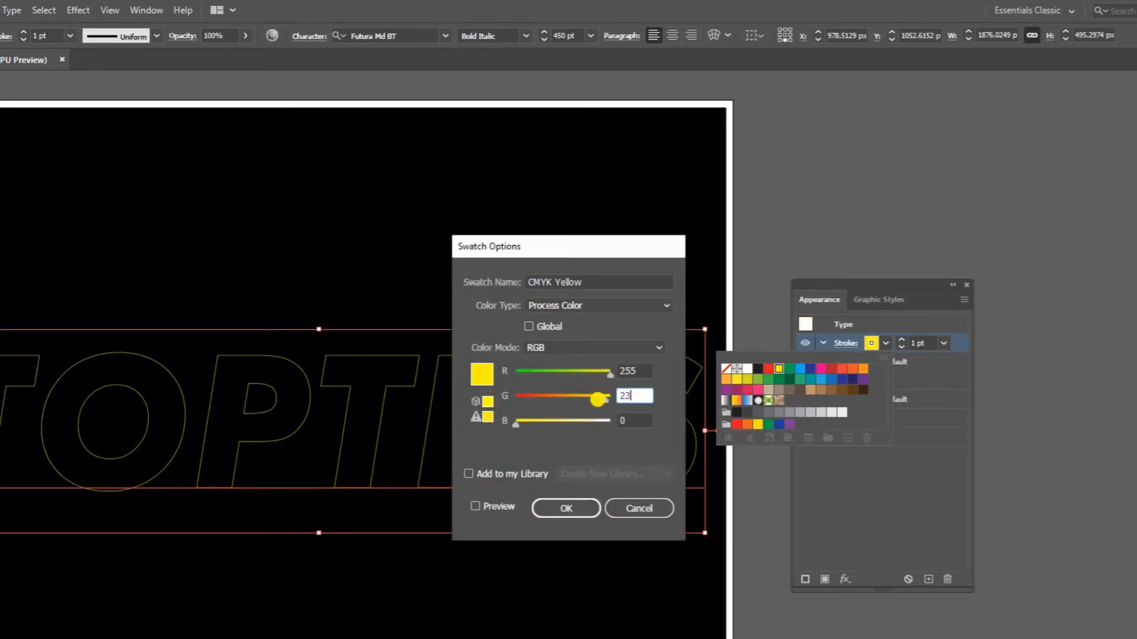
{"action": "type", "text": "238"}
{"action": "key", "text": "Tab"}
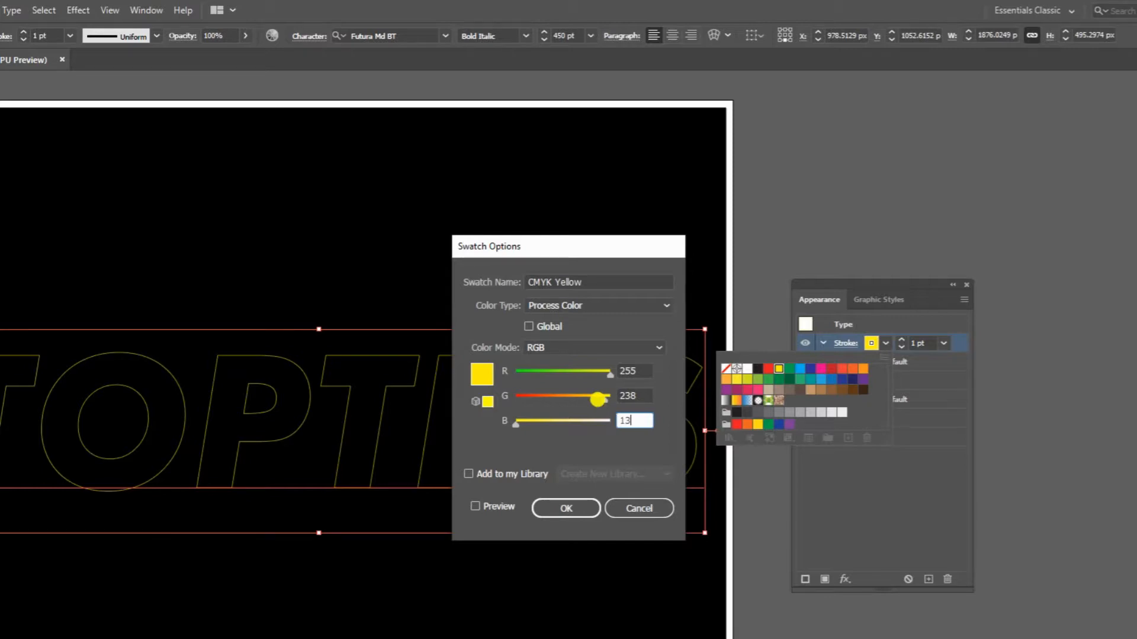
{"action": "type", "text": "138"}
{"action": "left_click", "coordinate": [499, 506]}
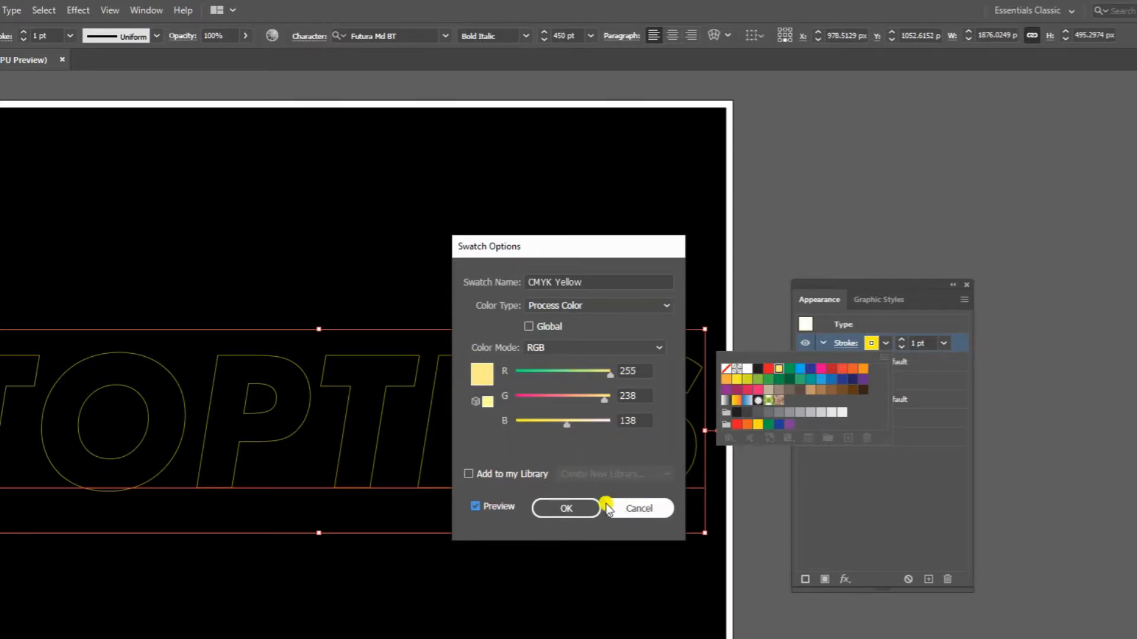
{"action": "left_click", "coordinate": [577, 507]}
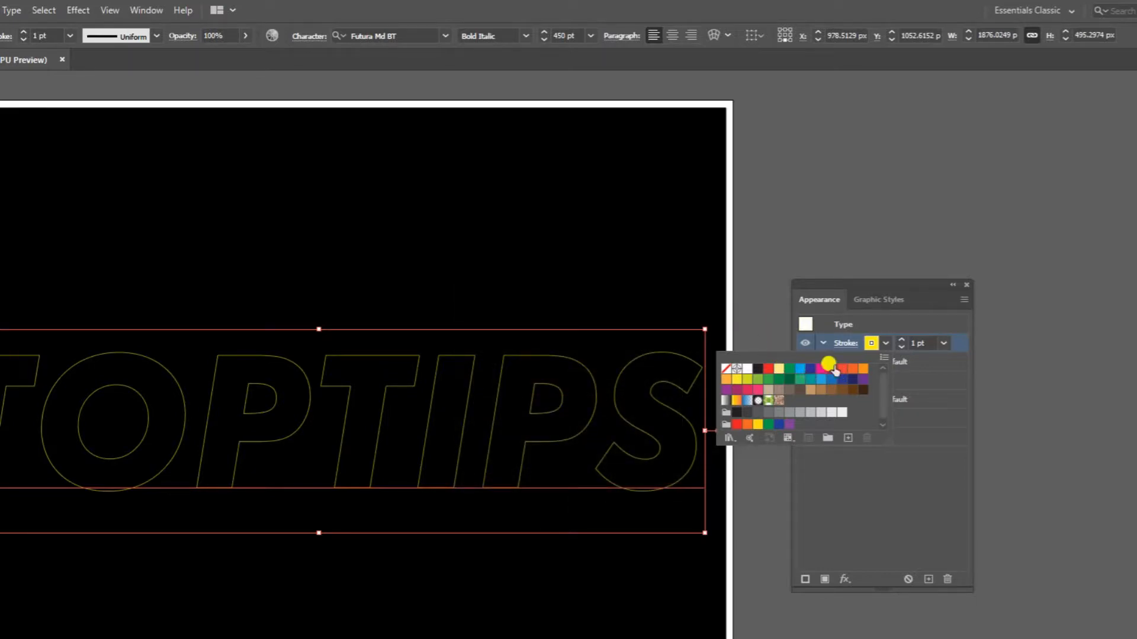
Increase the weight of the text's yellow stroke to 14 pt
{"action": "left_click", "coordinate": [921, 343]}
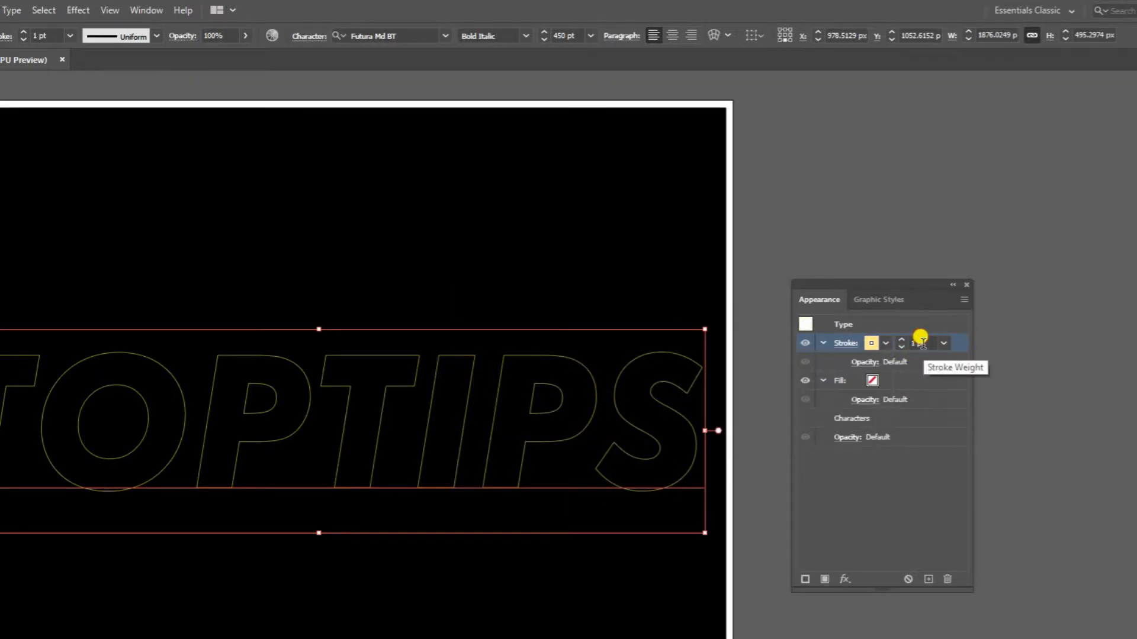
{"action": "left_click", "coordinate": [921, 343]}
{"action": "key", "text": "Up"}
{"action": "key", "text": "Up"}
{"action": "key", "text": "Up"}
{"action": "key", "text": "Up"}
{"action": "key", "text": "Up"}
{"action": "key", "text": "Up"}
{"action": "key", "text": "Up"}
{"action": "key", "text": "Up"}
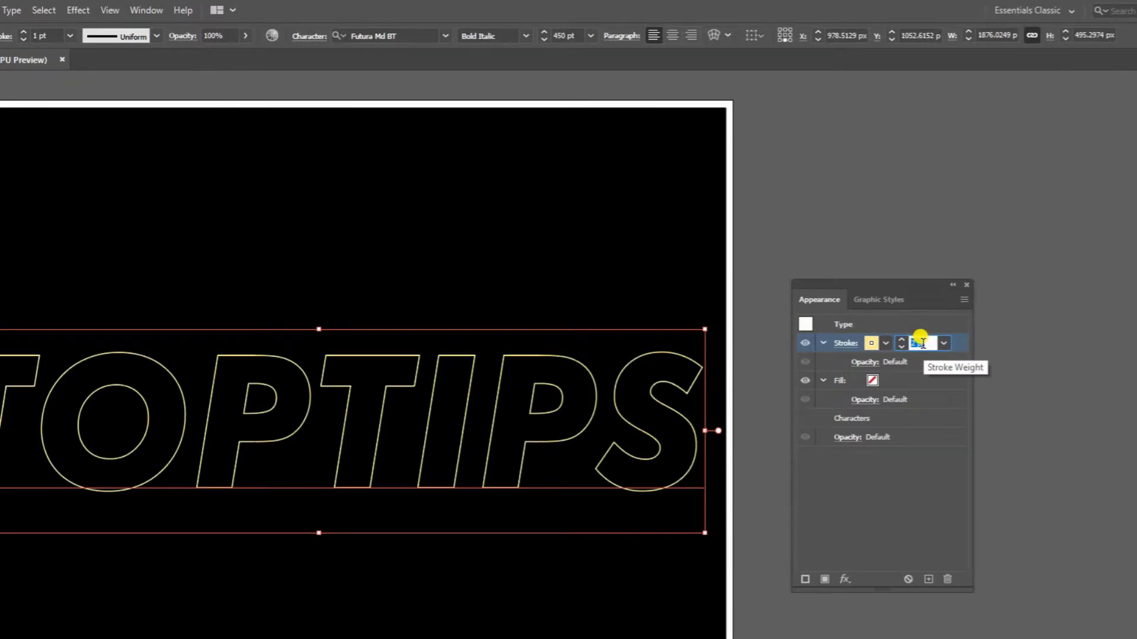
{"action": "key", "text": "Up"}
{"action": "key", "text": "Up"}
{"action": "key", "text": "Up"}
{"action": "key", "text": "Up"}
{"action": "key", "text": "Up"}
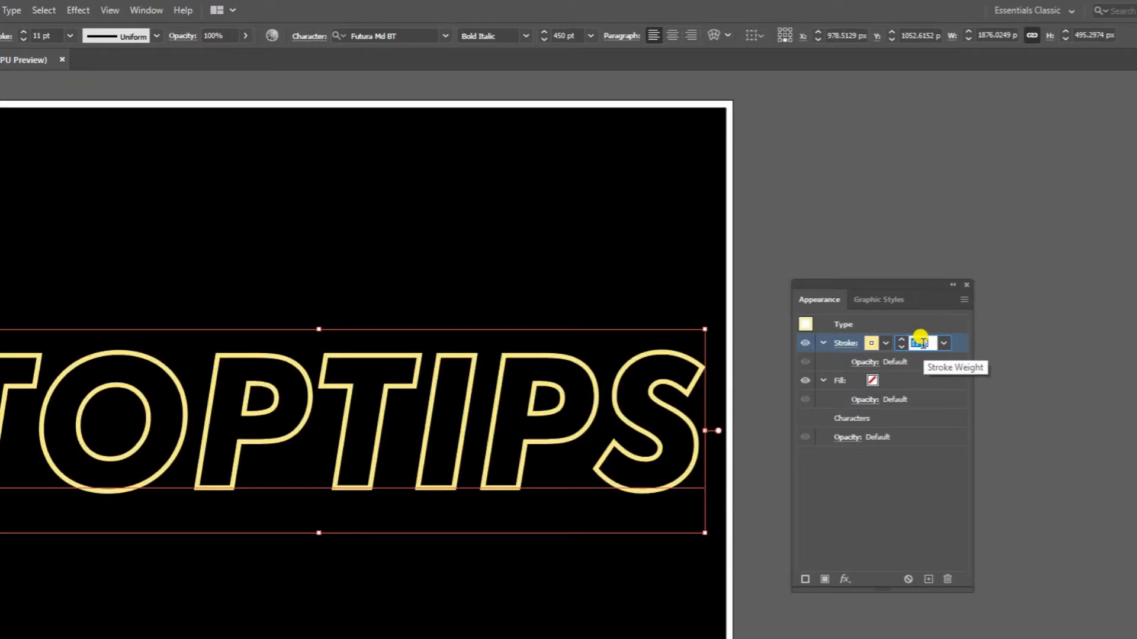
Give the stroke round caps and round joins, and make it a dashed line that preserves exact dash and gap lengths
{"action": "left_click", "coordinate": [845, 344]}
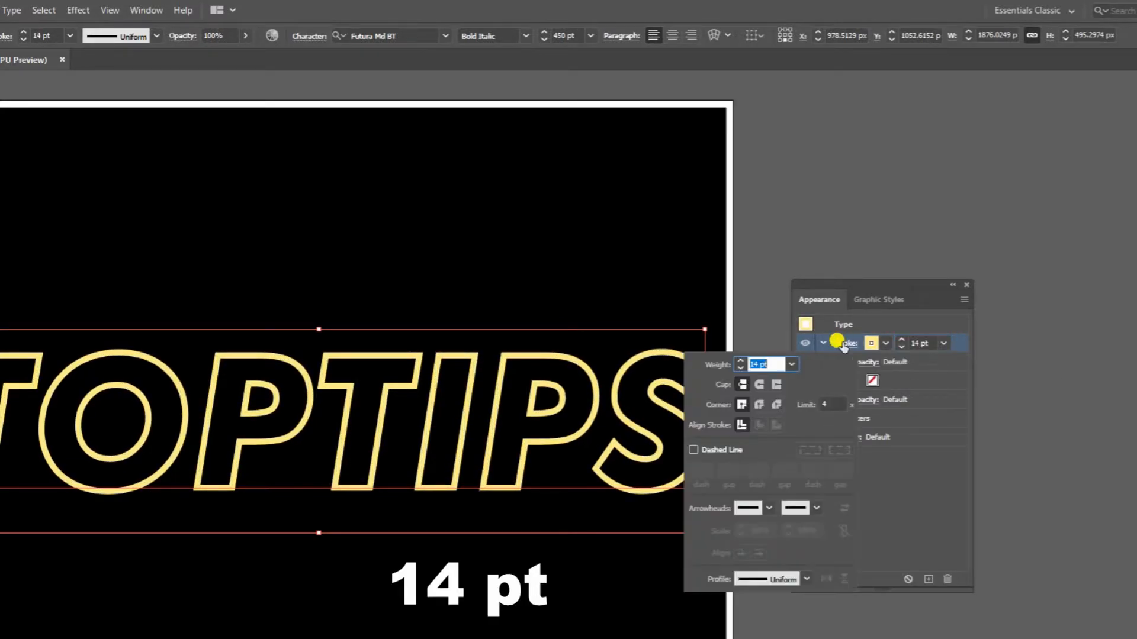
{"action": "left_click", "coordinate": [758, 385]}
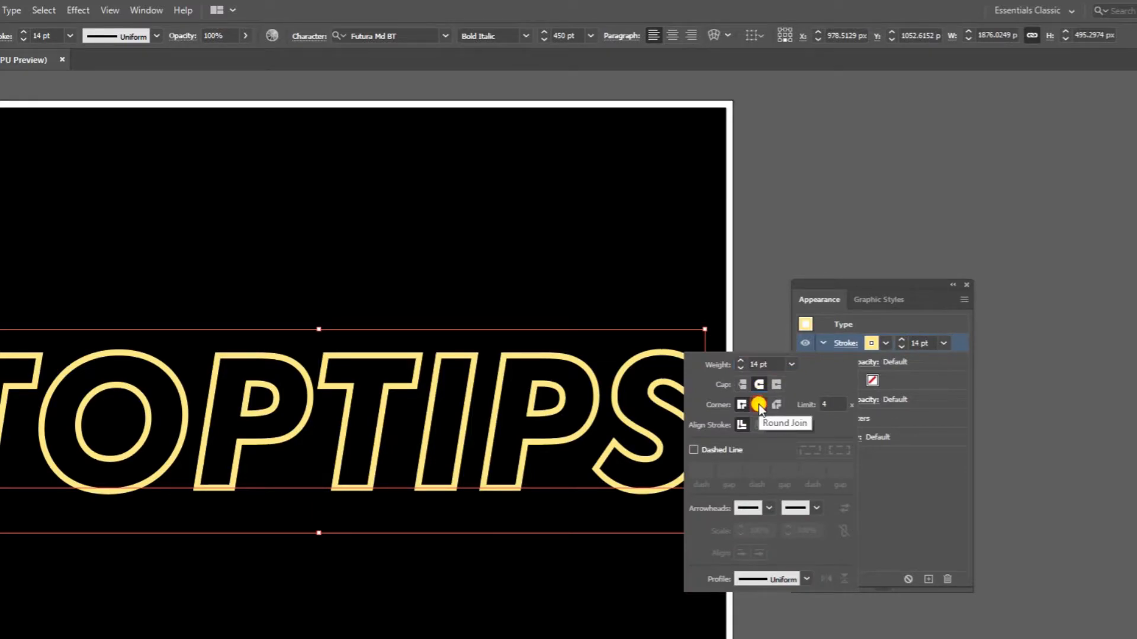
{"action": "left_click", "coordinate": [758, 405]}
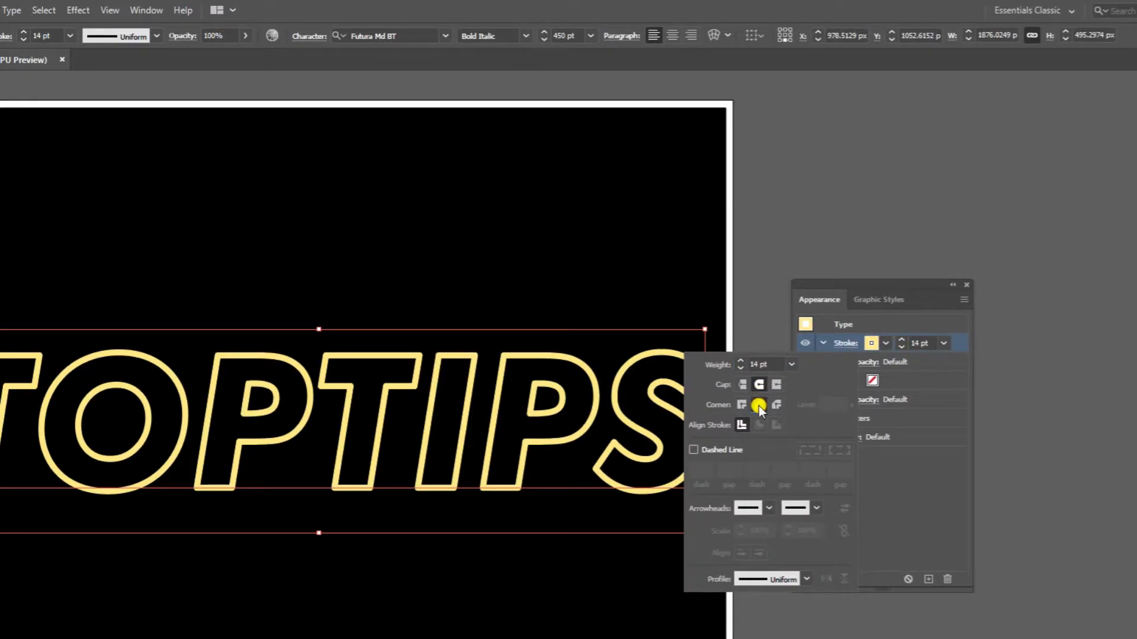
{"action": "left_click", "coordinate": [712, 452]}
{"action": "left_click", "coordinate": [808, 450]}
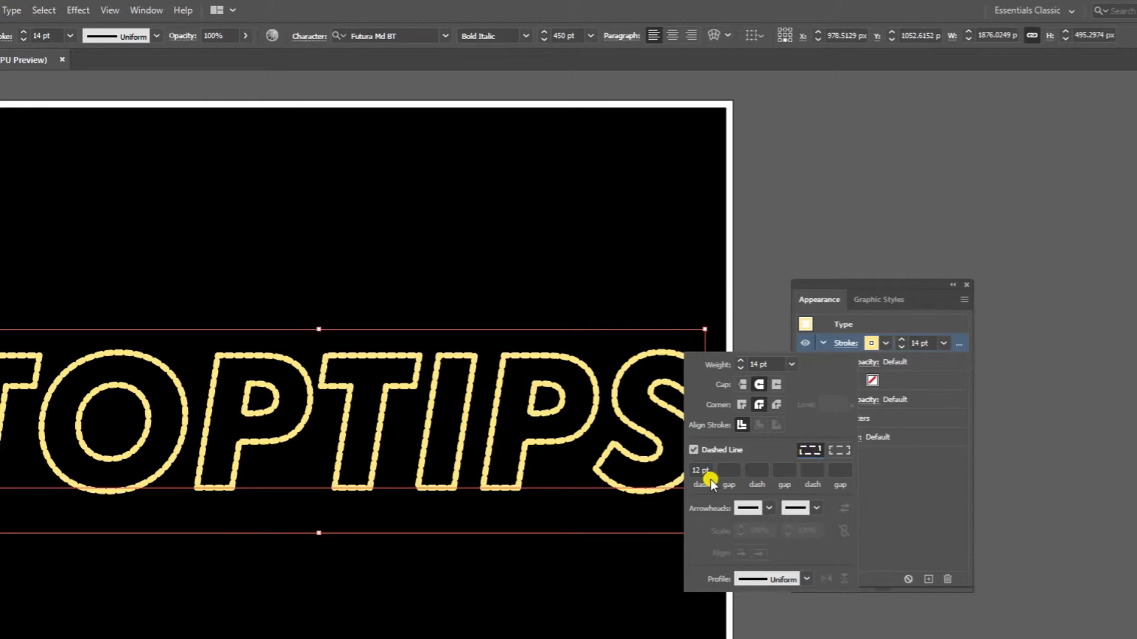
Set the dashed stroke to a 0 pt dash and a 35 pt gap
{"action": "left_click_drag", "start_coordinate": [712, 472], "coordinate": [683, 469]}
{"action": "key", "text": "Down"}
{"action": "key", "text": "Down"}
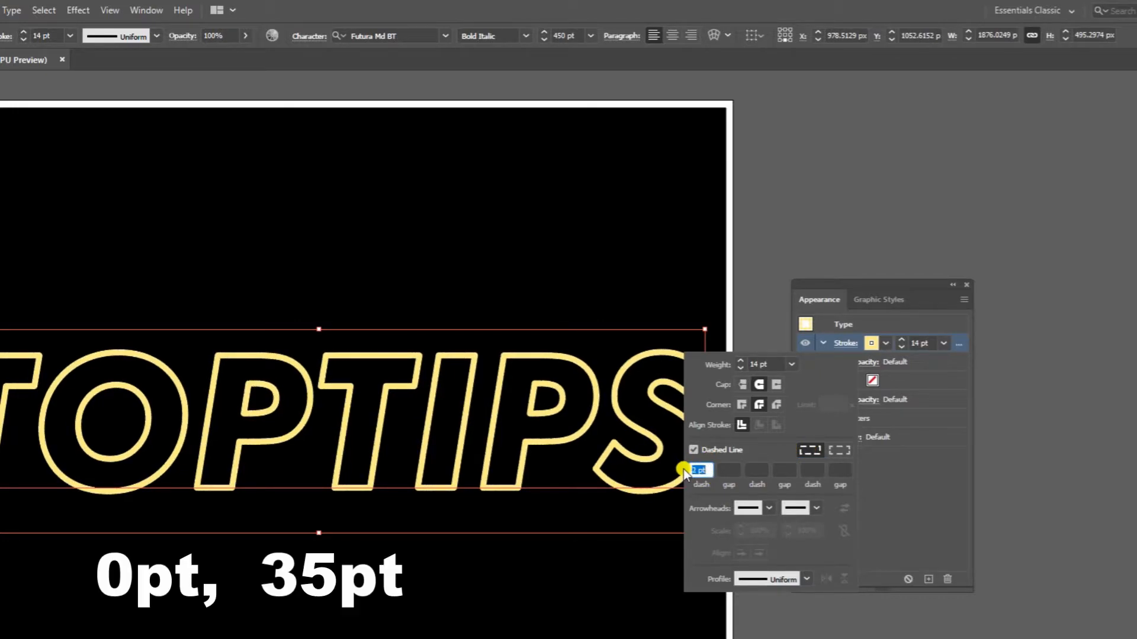
{"action": "key", "text": "Tab"}
{"action": "type", "text": "35"}
{"action": "key", "text": "Tab"}
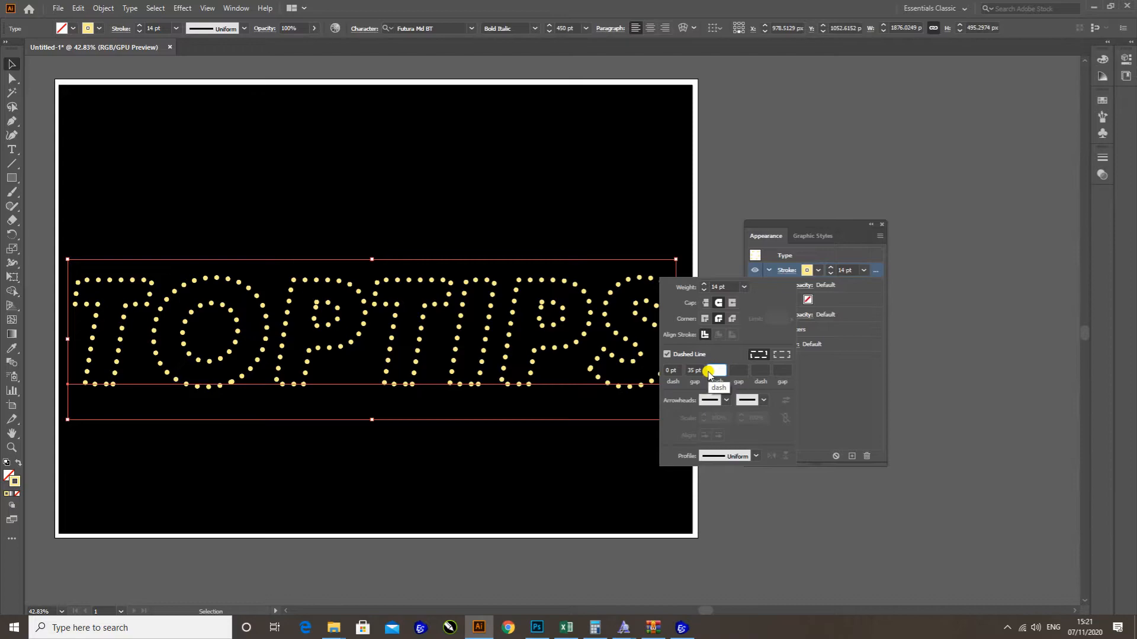
Compare the two dash placement options on the letters and align the dashes to corners and path ends
{"action": "left_click", "coordinate": [781, 354]}
{"action": "left_click", "coordinate": [755, 355]}
{"action": "key", "text": "z"}
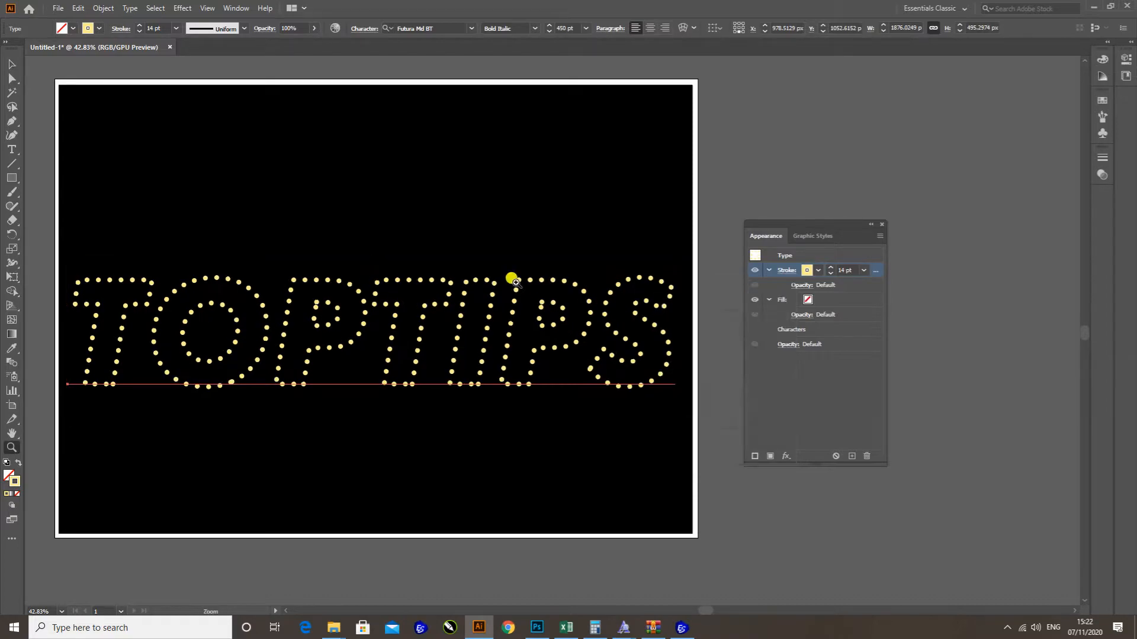
{"action": "mouse_move", "coordinate": [510, 278]}
{"action": "left_mouse_down"}
{"action": "mouse_move", "coordinate": [689, 314]}
{"action": "mouse_move", "coordinate": [604, 338]}
{"action": "left_mouse_up"}
{"action": "key", "text": "space"}
{"action": "mouse_move", "coordinate": [604, 338]}
{"action": "left_mouse_down"}
{"action": "mouse_move", "coordinate": [662, 357]}
{"action": "mouse_move", "coordinate": [611, 327]}
{"action": "left_mouse_up"}
{"action": "left_click", "coordinate": [786, 270]}
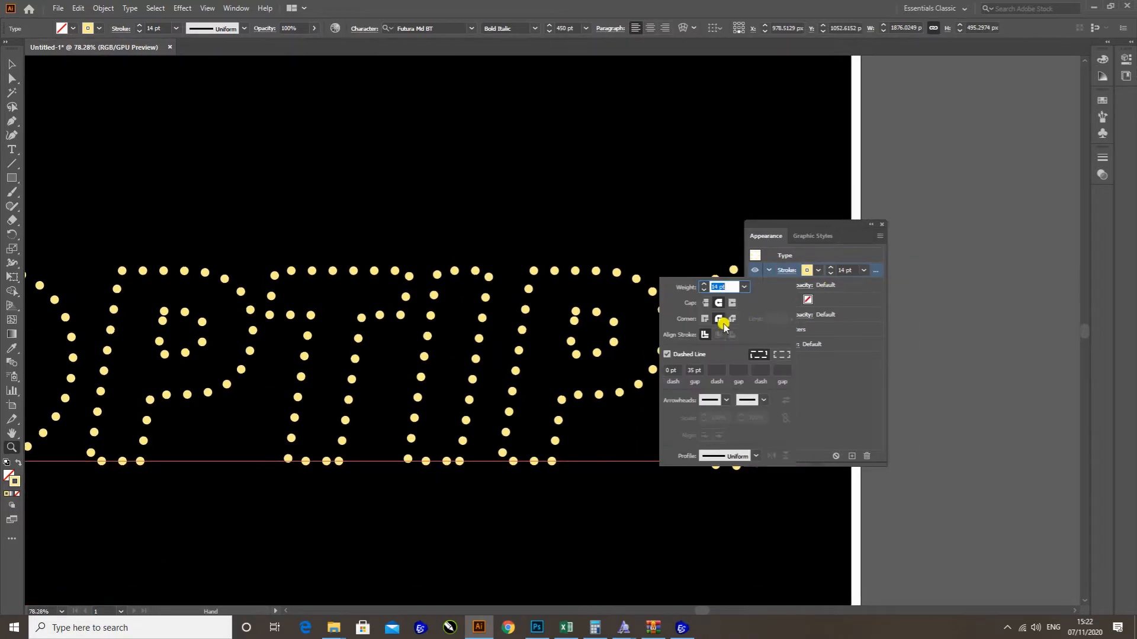
{"action": "left_click", "coordinate": [781, 354]}
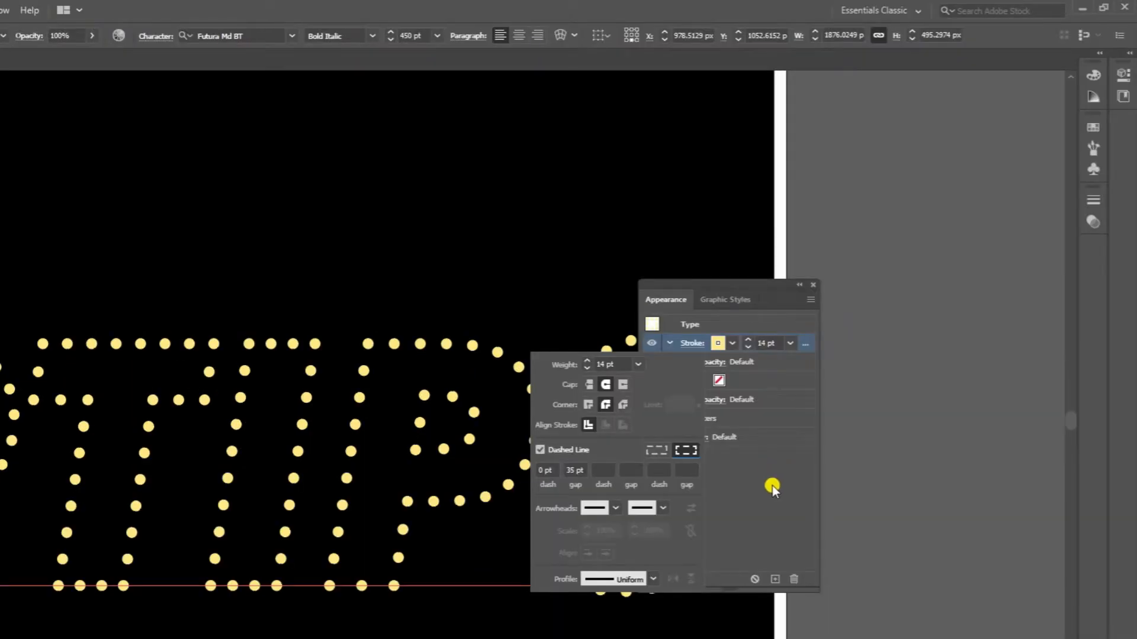
{"action": "key", "text": "ctrl+plus"}
{"action": "left_click_drag", "start_coordinate": [397, 400], "coordinate": [213, 318]}
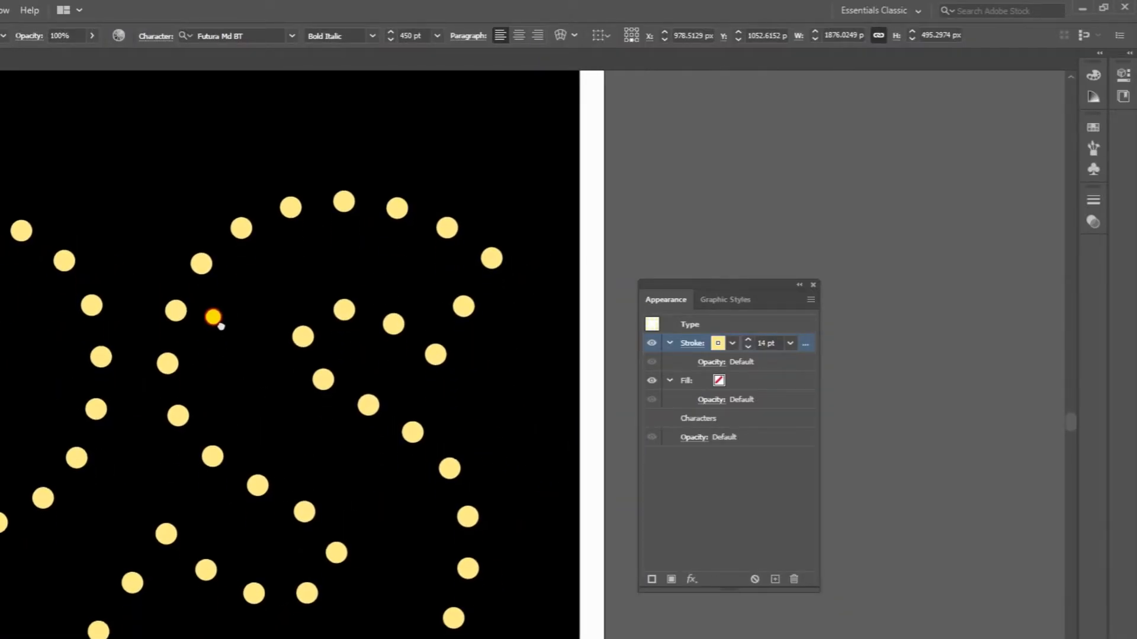
Add an Outer Glow effect to the dotted stroke and use the CMYK Yellow swatch as its glow color
{"action": "left_click", "coordinate": [691, 579]}
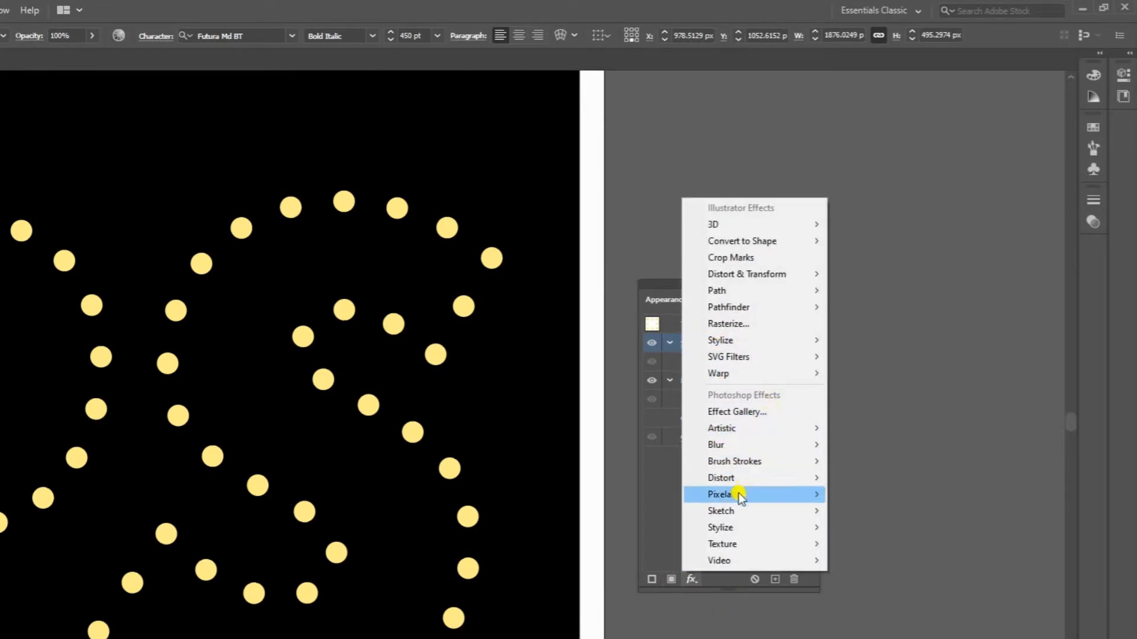
{"action": "mouse_move", "coordinate": [734, 509]}
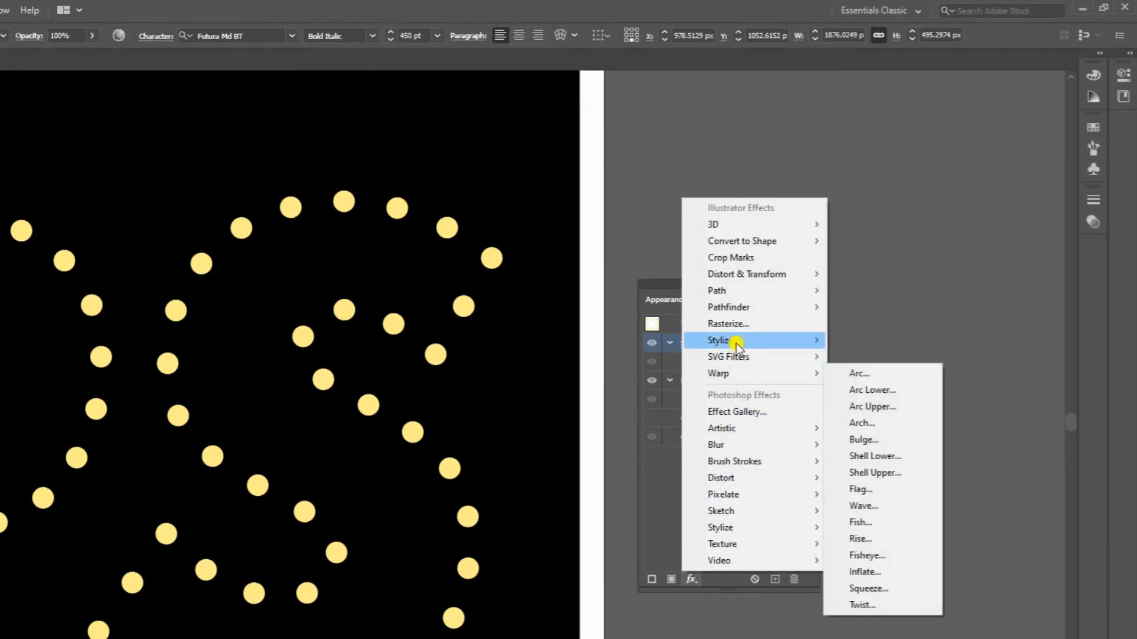
{"action": "mouse_move", "coordinate": [736, 342]}
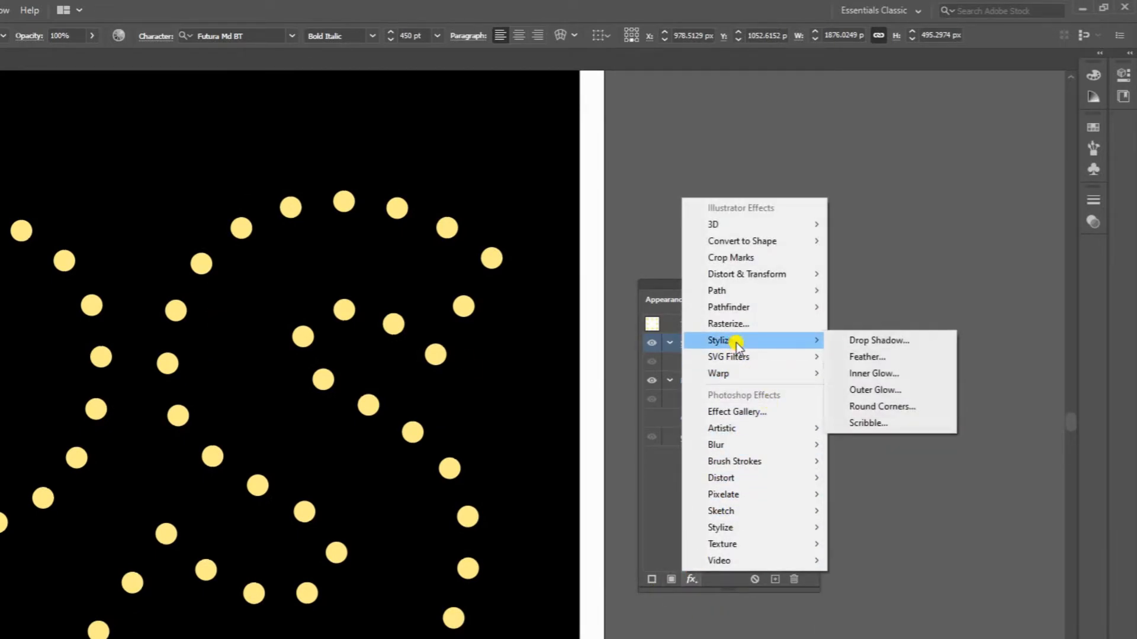
{"action": "left_click", "coordinate": [887, 391]}
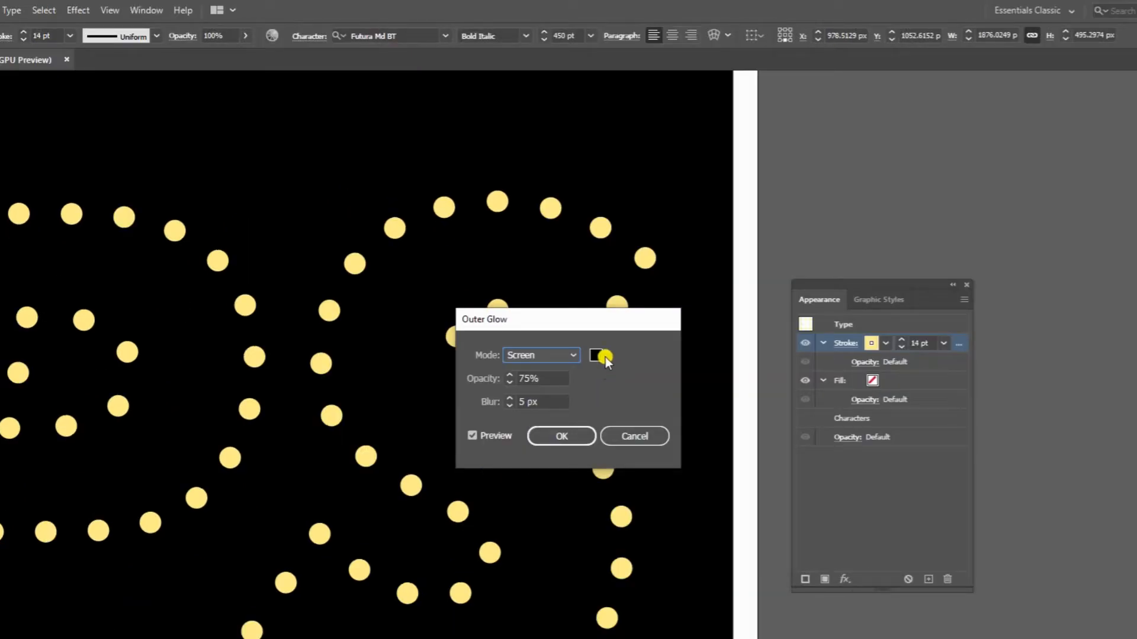
{"action": "left_click", "coordinate": [442, 356]}
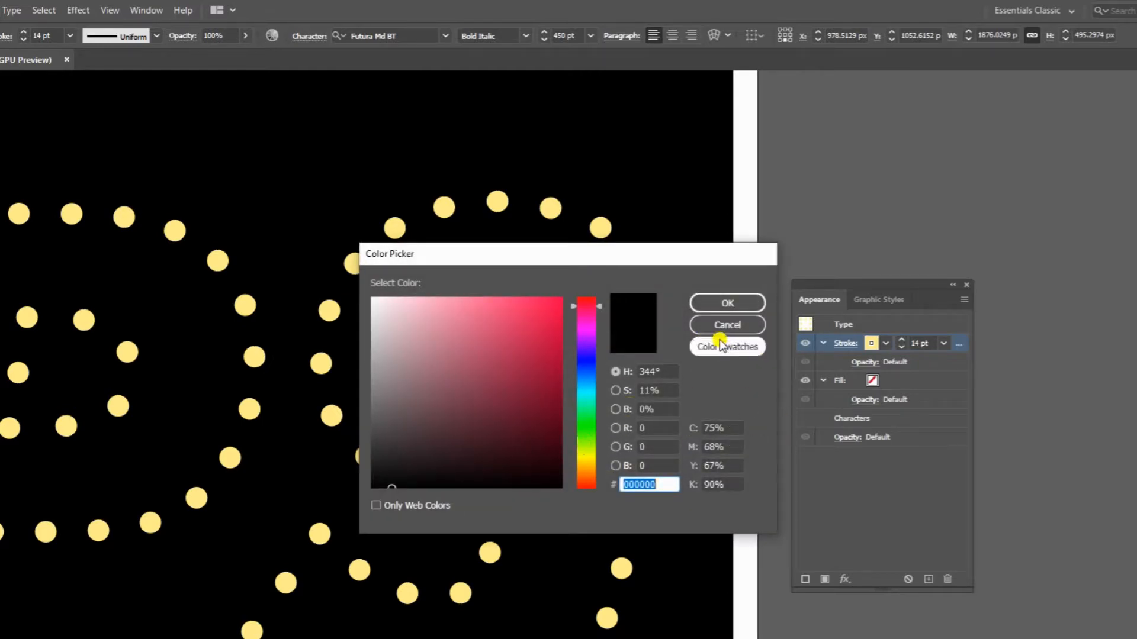
{"action": "left_click", "coordinate": [726, 347]}
{"action": "left_click", "coordinate": [417, 358]}
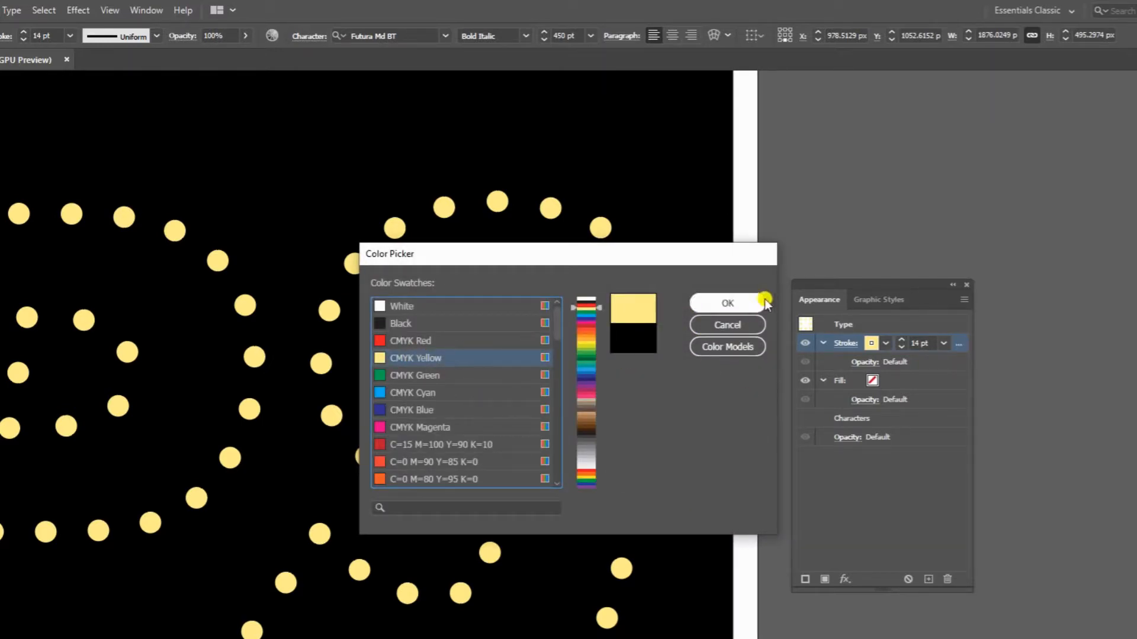
{"action": "left_click", "coordinate": [727, 302]}
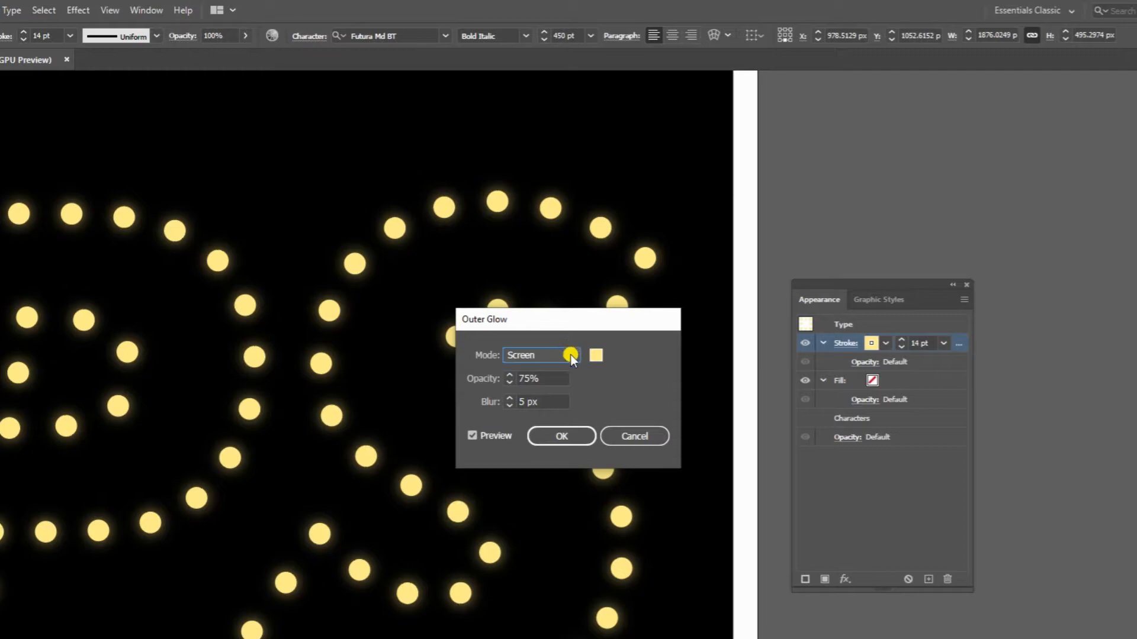
Set the outer glow to Normal mode, 100% opacity and a 5.5 px blur, and apply it to the dotted stroke
{"action": "left_click", "coordinate": [570, 354]}
{"action": "left_click", "coordinate": [545, 372]}
{"action": "key", "text": "Tab"}
{"action": "key", "text": "shift+Up"}
{"action": "key", "text": "shift+Up"}
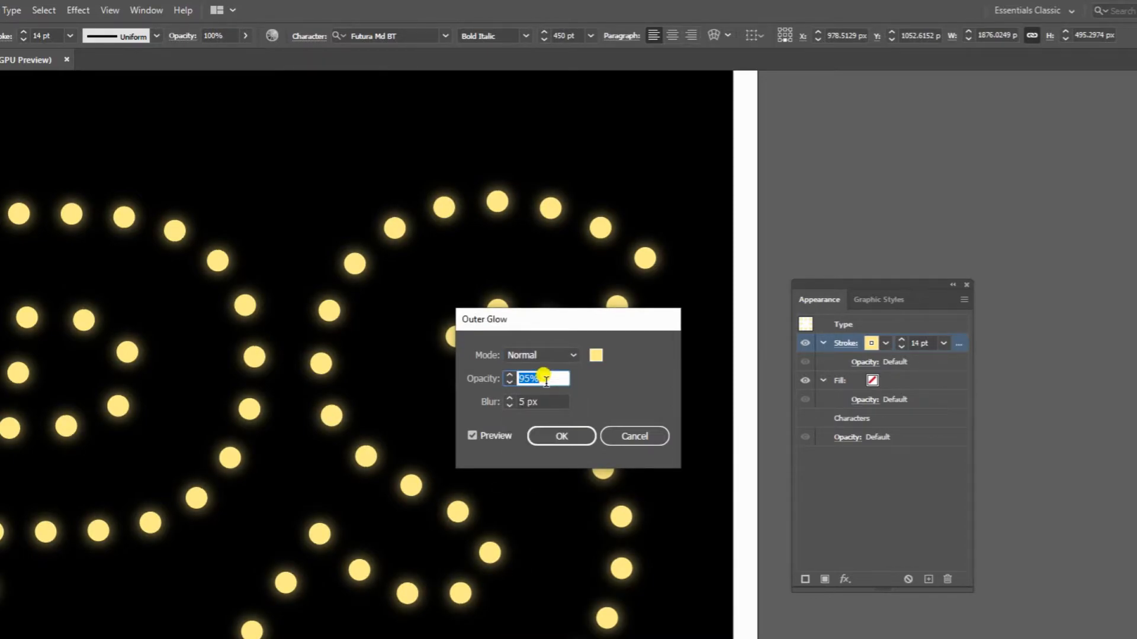
{"action": "key", "text": "shift+Up"}
{"action": "key", "text": "Tab"}
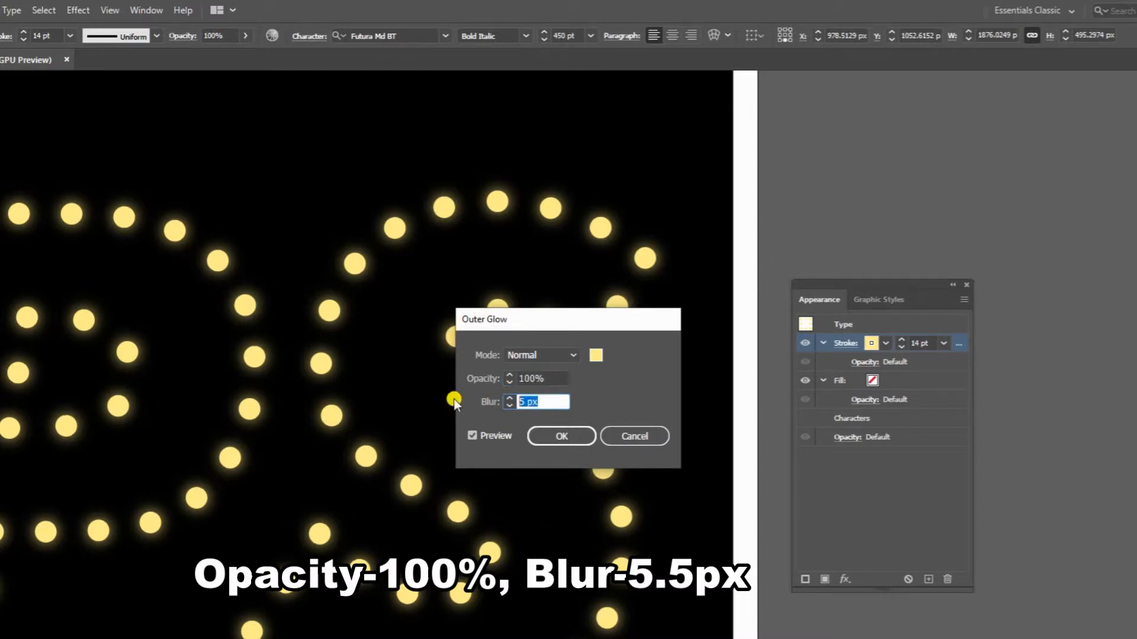
{"action": "key", "text": "BackSpace"}
{"action": "type", "text": "5.5"}
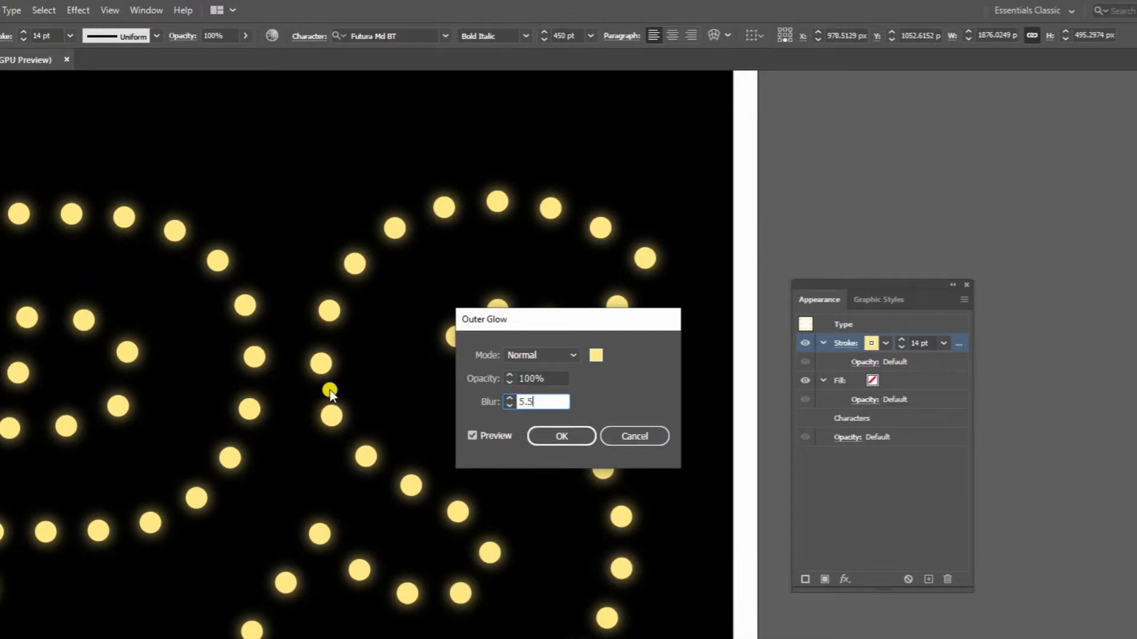
{"action": "left_click", "coordinate": [562, 436]}
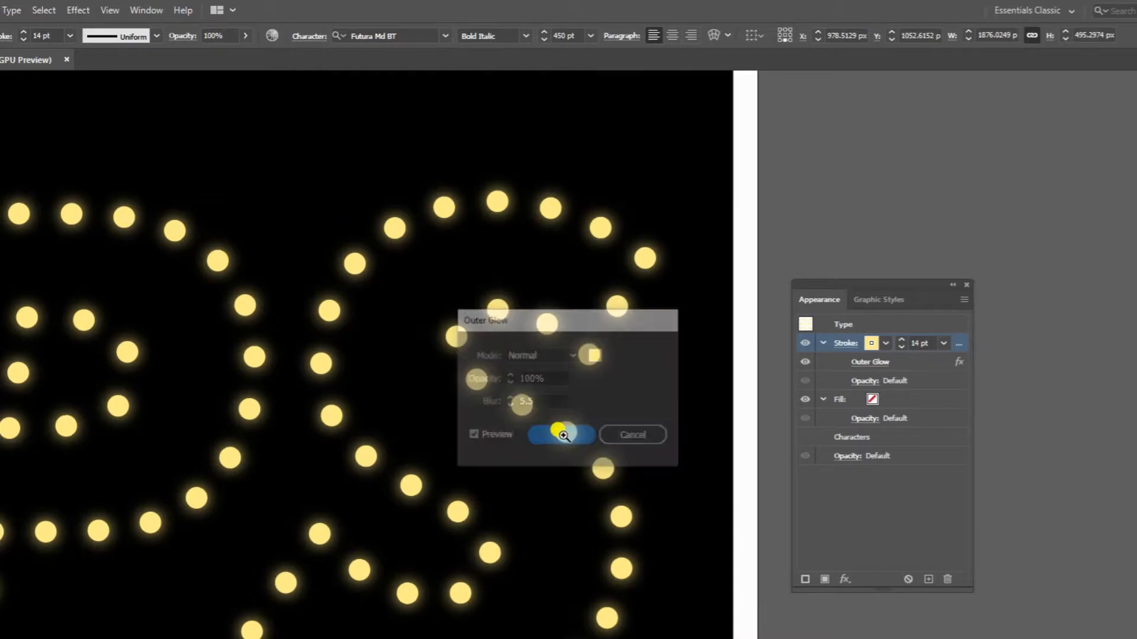
Set the dotted stroke's opacity to 85% and its blending mode to Screen
{"action": "left_click_drag", "start_coordinate": [563, 311], "coordinate": [755, 327]}
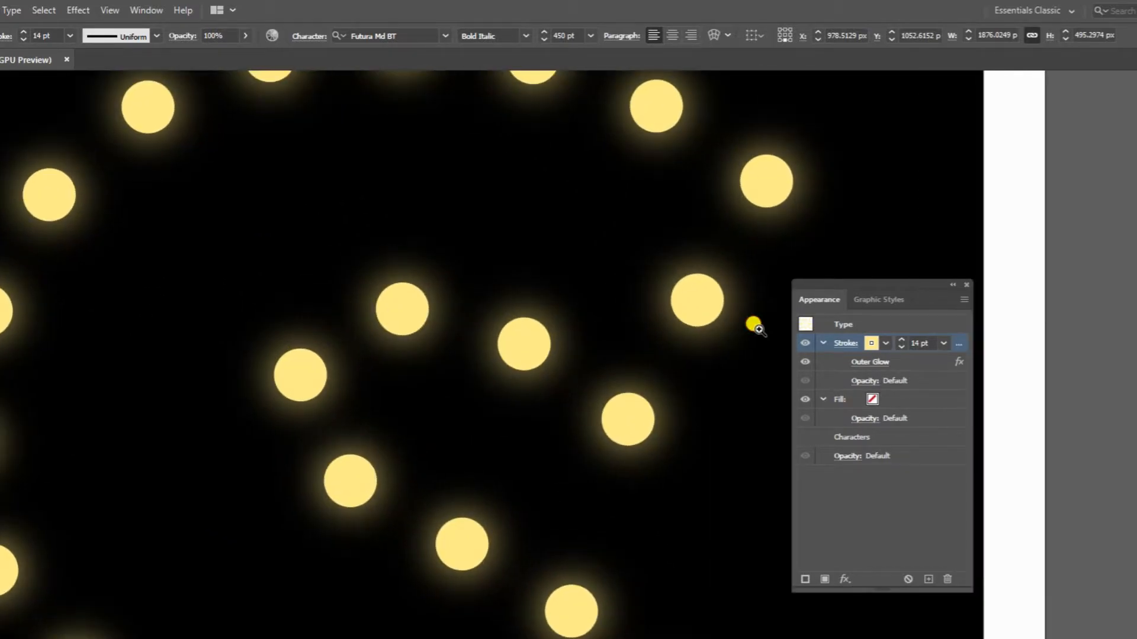
{"action": "left_click_drag", "start_coordinate": [561, 326], "coordinate": [494, 349]}
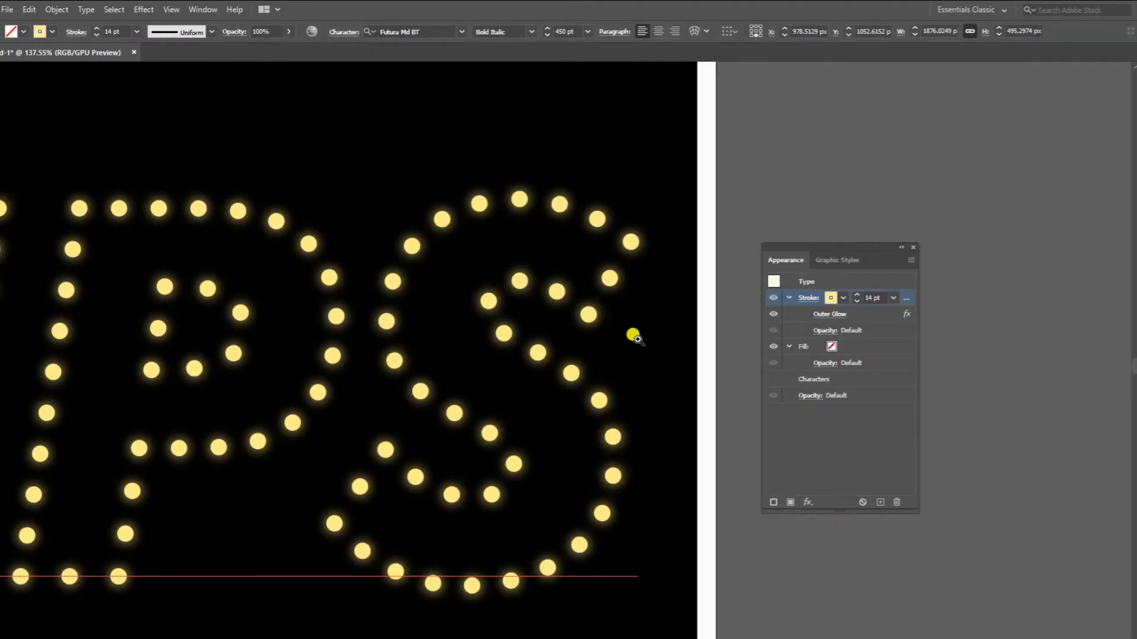
{"action": "left_click", "coordinate": [883, 446]}
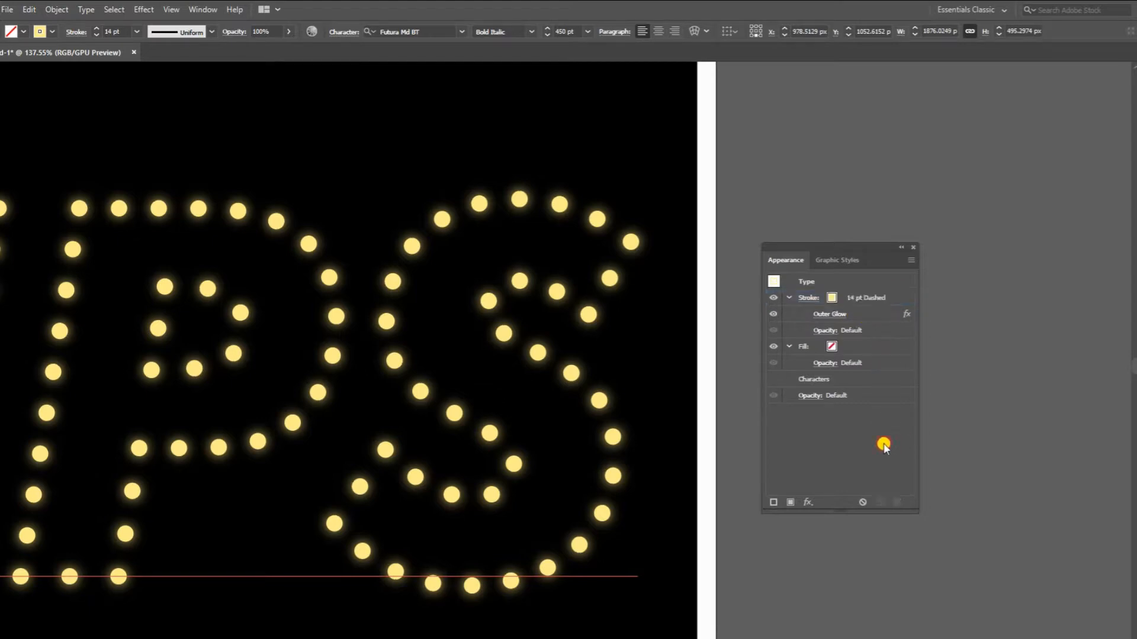
{"action": "left_click", "coordinate": [827, 330]}
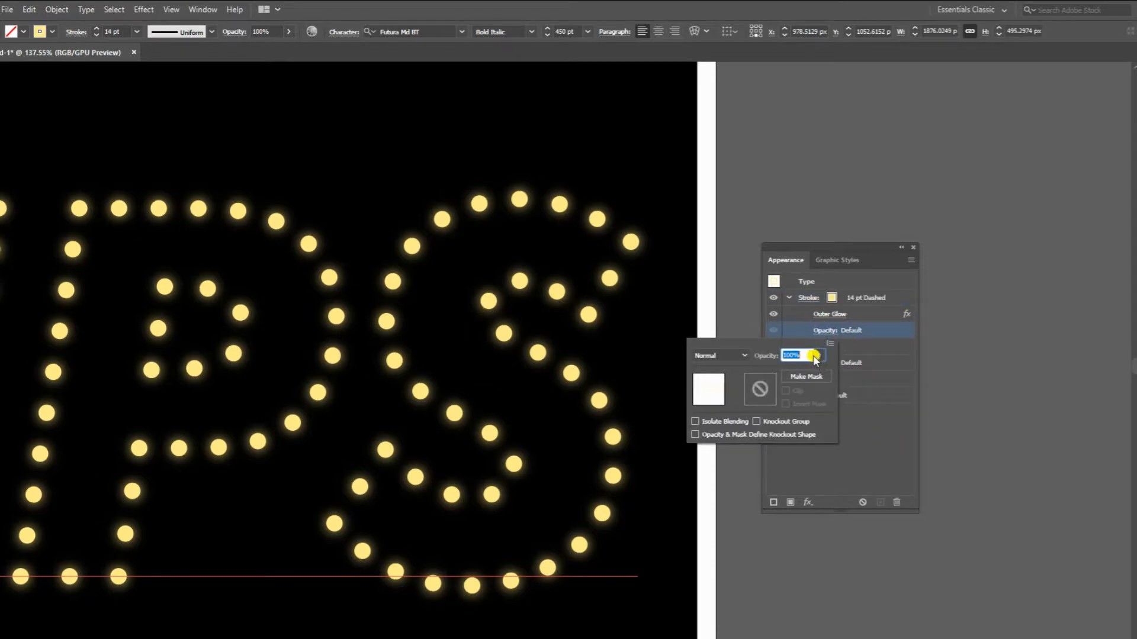
{"action": "type", "text": "85"}
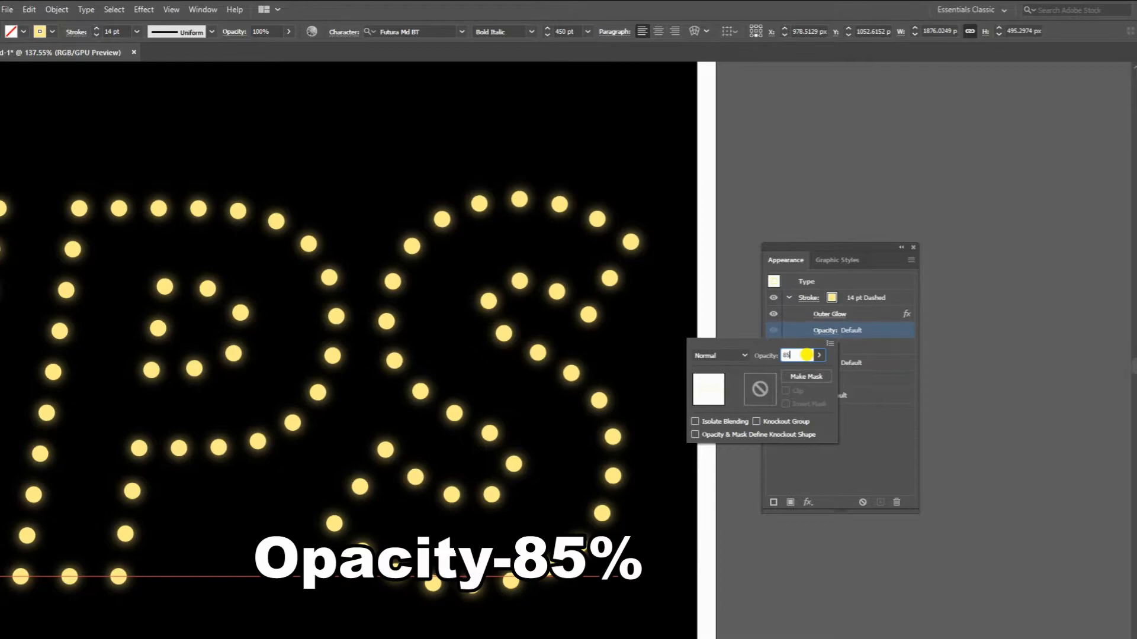
{"action": "left_click", "coordinate": [745, 356]}
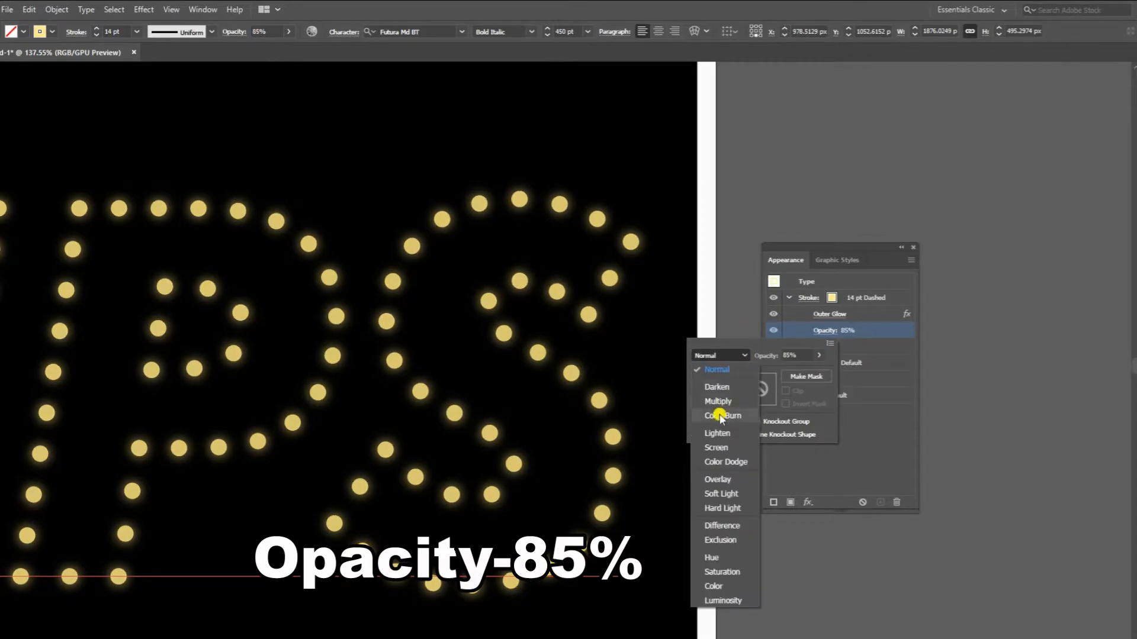
{"action": "left_click", "coordinate": [716, 448]}
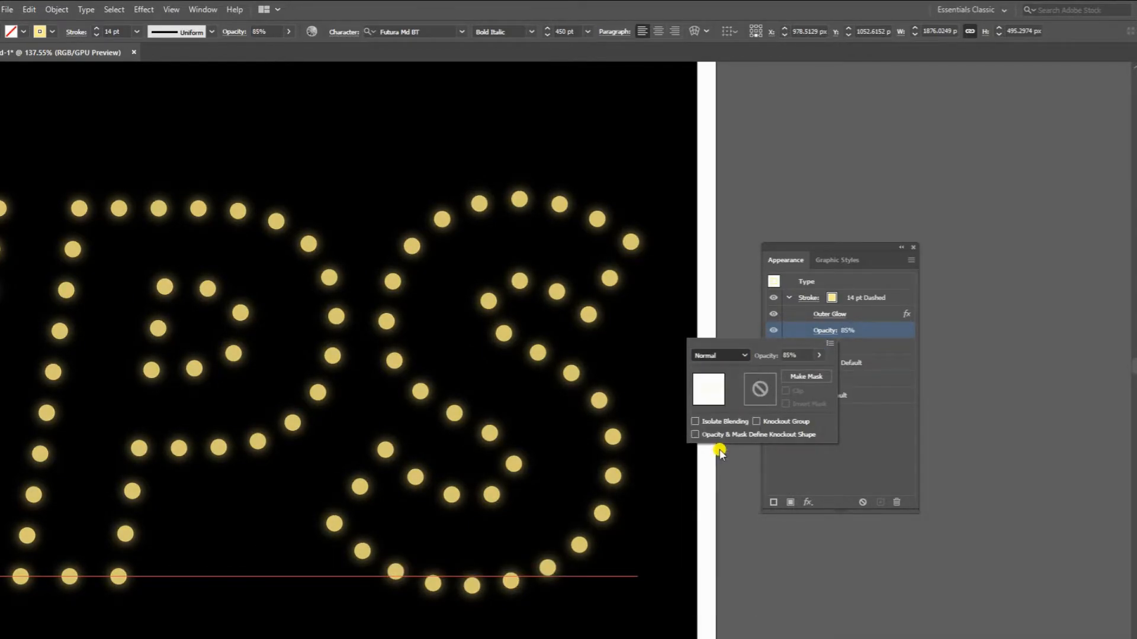
{"action": "left_click", "coordinate": [836, 467]}
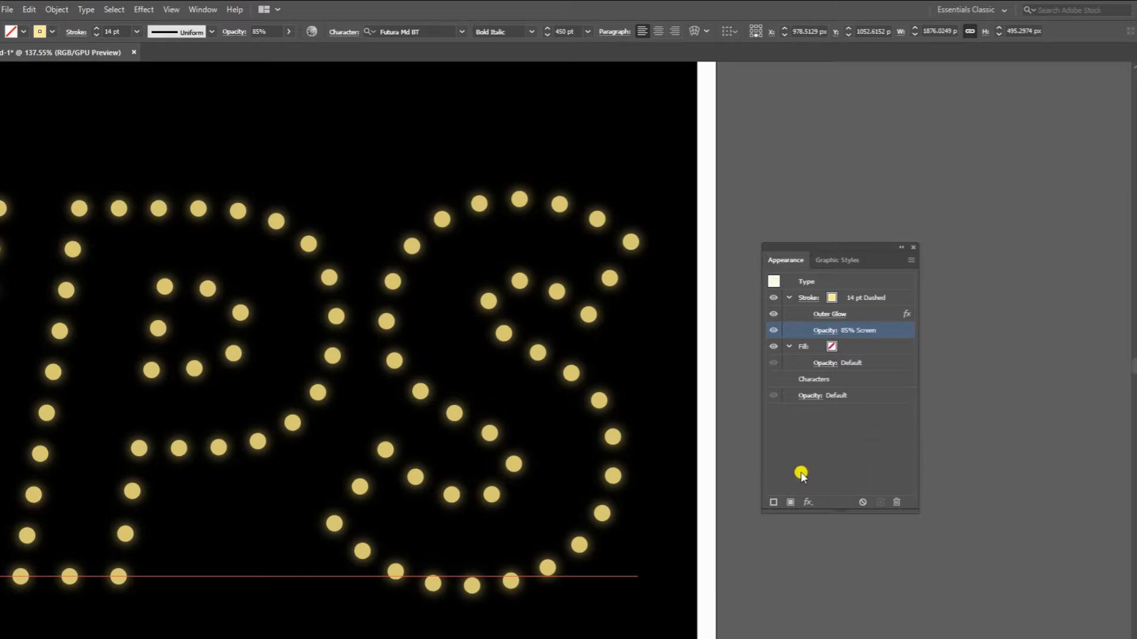
Add a second stroke beneath the existing fill, just above Characters, and color it with the orange swatch
{"action": "left_click", "coordinate": [853, 379]}
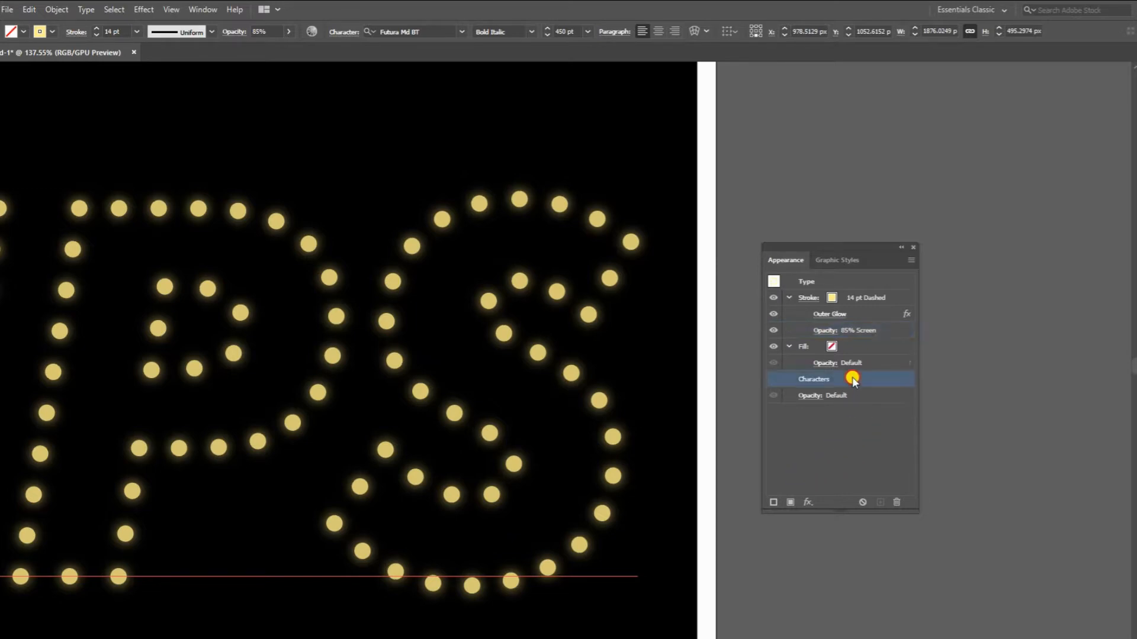
{"action": "left_click", "coordinate": [774, 502]}
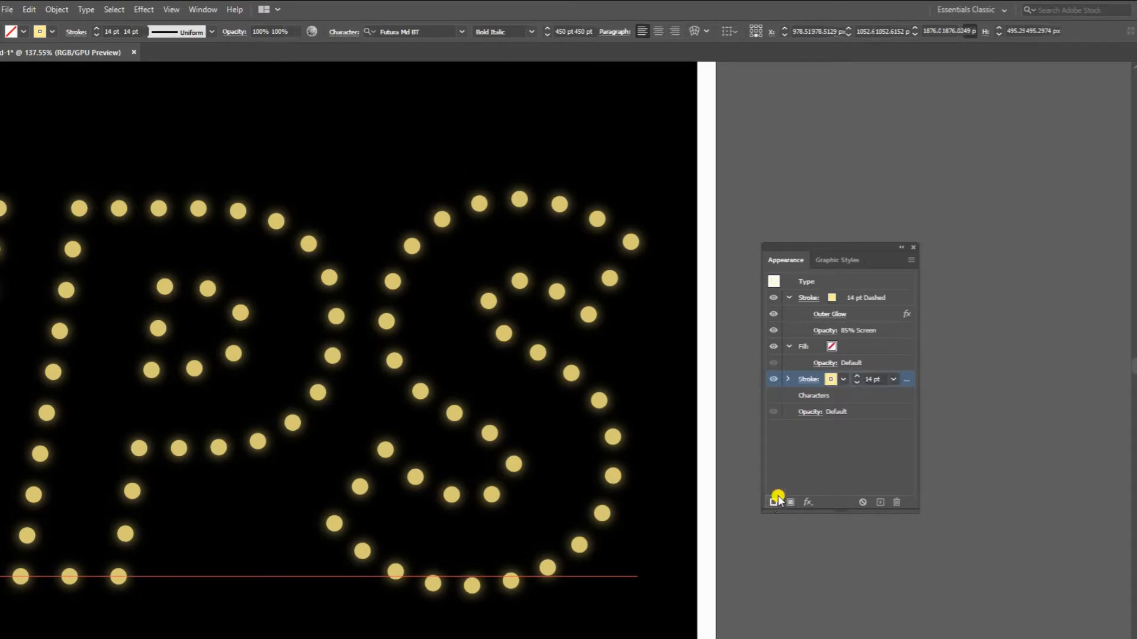
{"action": "left_click", "coordinate": [844, 379]}
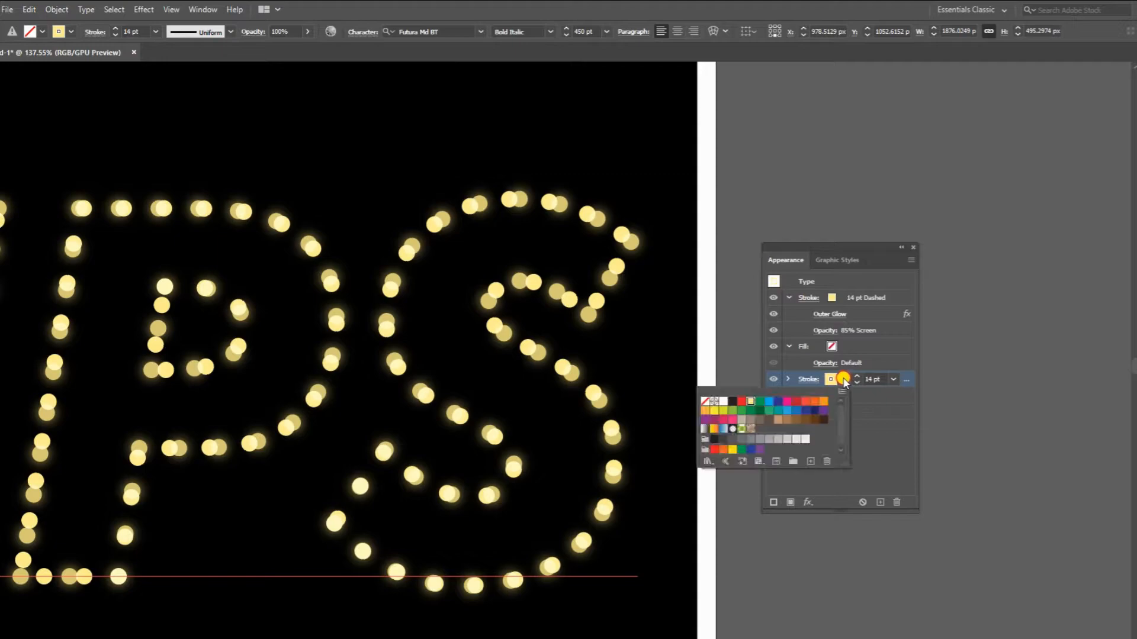
{"action": "left_click", "coordinate": [821, 402]}
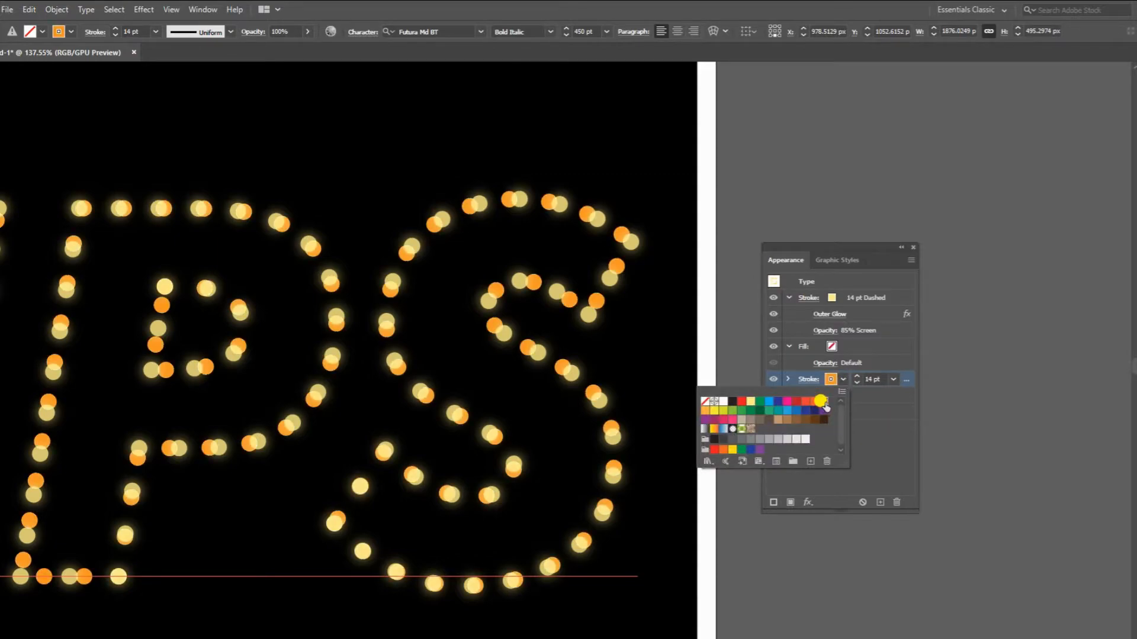
{"action": "left_click", "coordinate": [870, 450]}
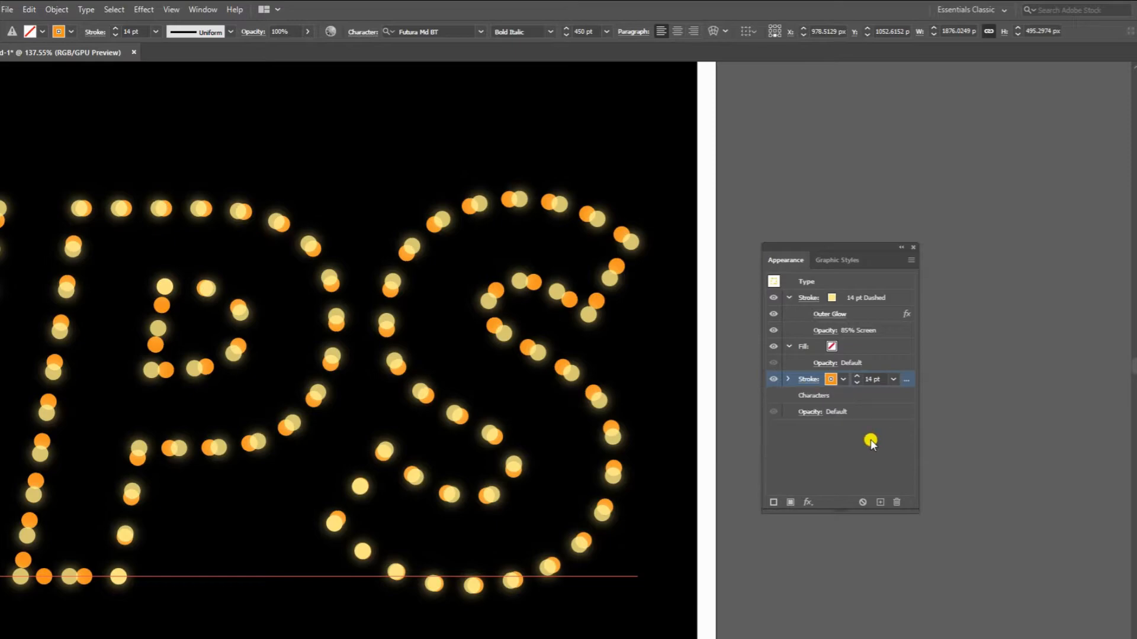
Set the orange stroke's weight to 3 pt and turn off its dashed line so it runs solid
{"action": "left_click", "coordinate": [873, 378]}
{"action": "key", "text": "Down"}
{"action": "key", "text": "Down"}
{"action": "key", "text": "Down"}
{"action": "key", "text": "Down"}
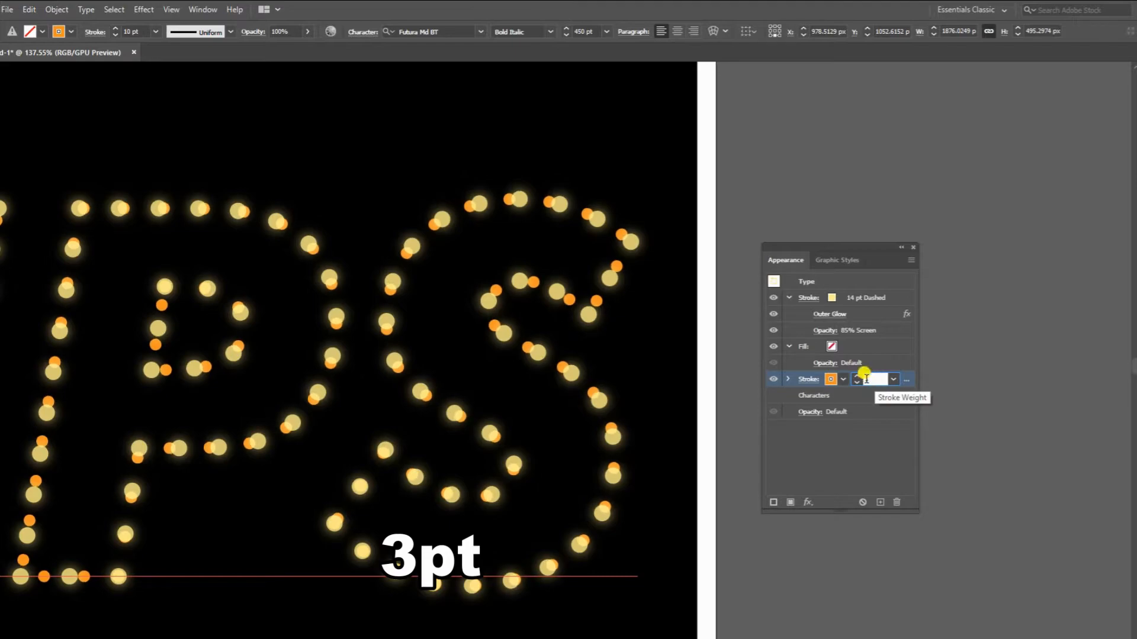
{"action": "type", "text": "3"}
{"action": "left_click", "coordinate": [805, 379]}
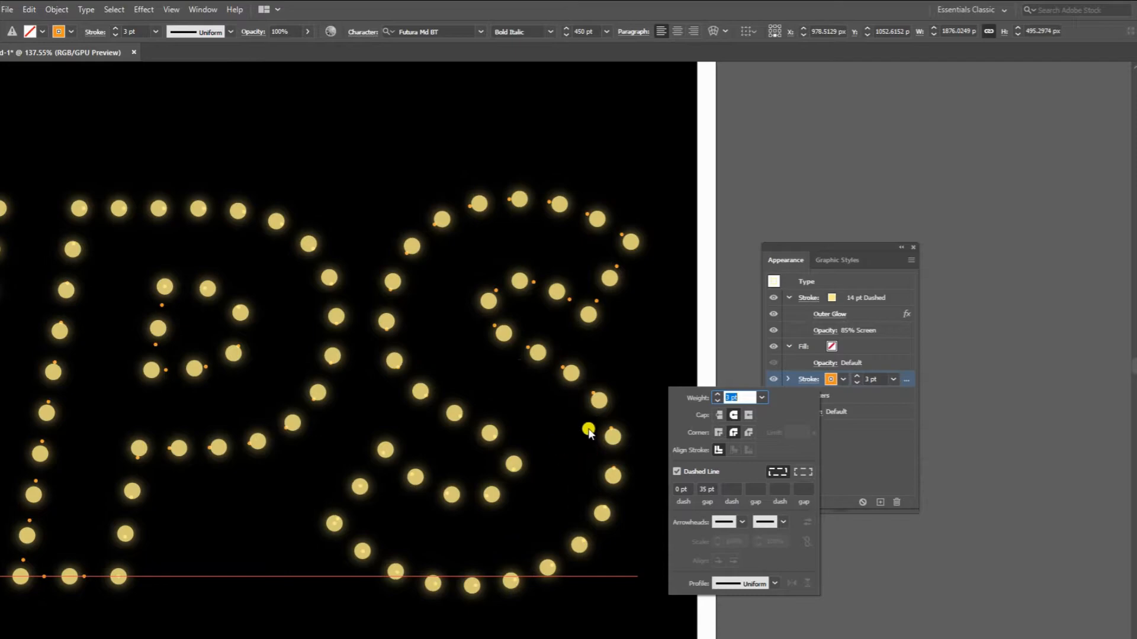
{"action": "left_click", "coordinate": [684, 472]}
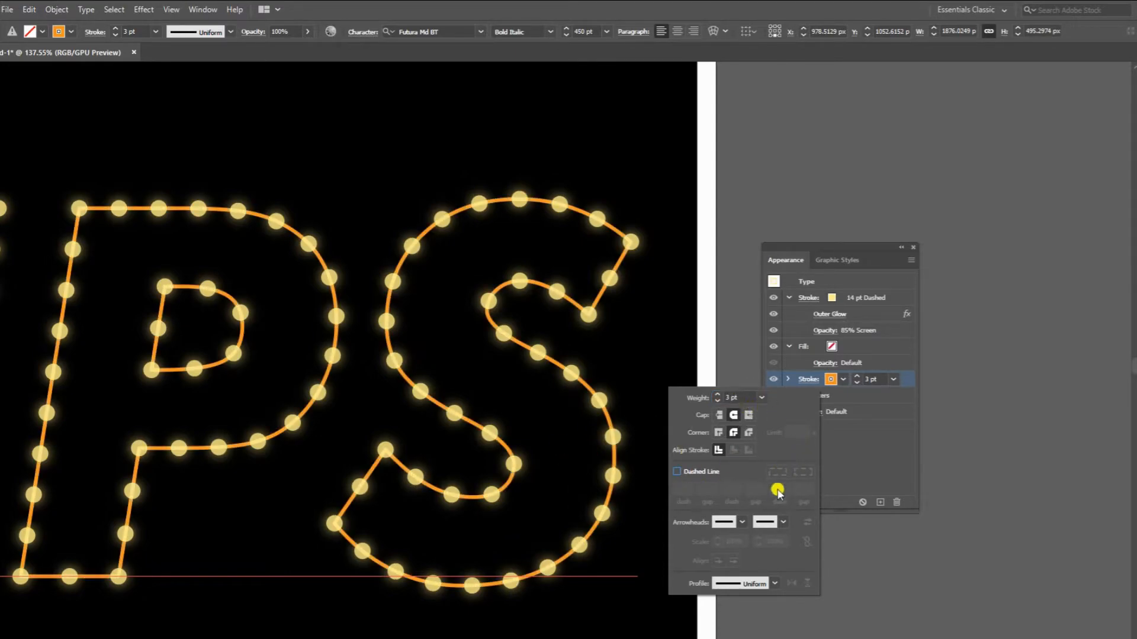
{"action": "left_click", "coordinate": [858, 447]}
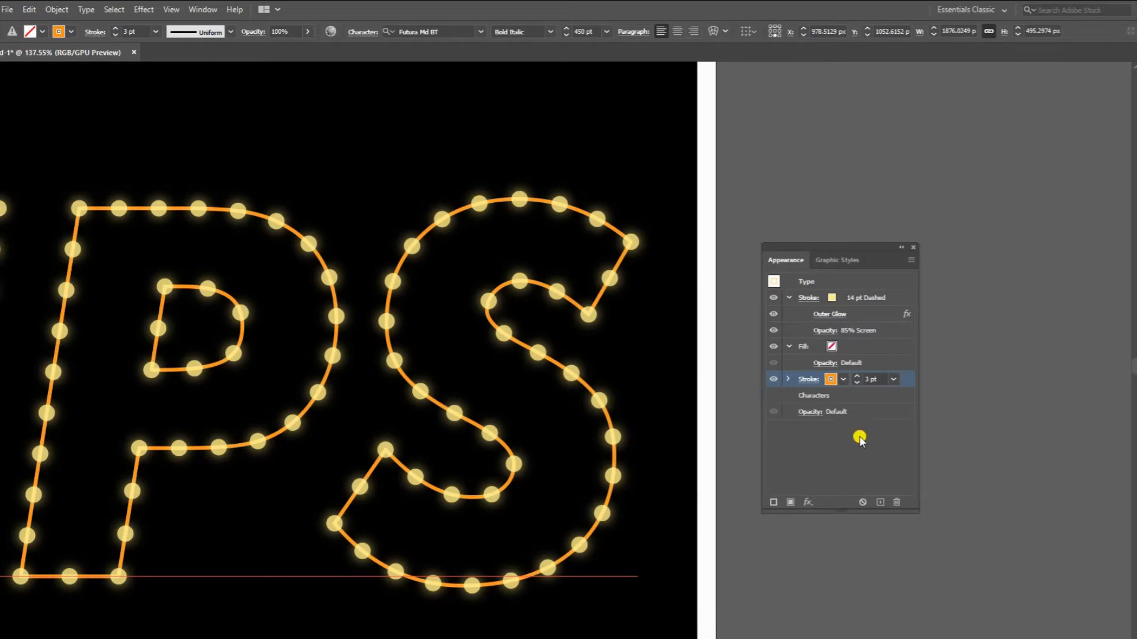
Add a new fill below the orange stroke and give it the Orange, Yellow gradient swatch
{"action": "left_click", "coordinate": [864, 396]}
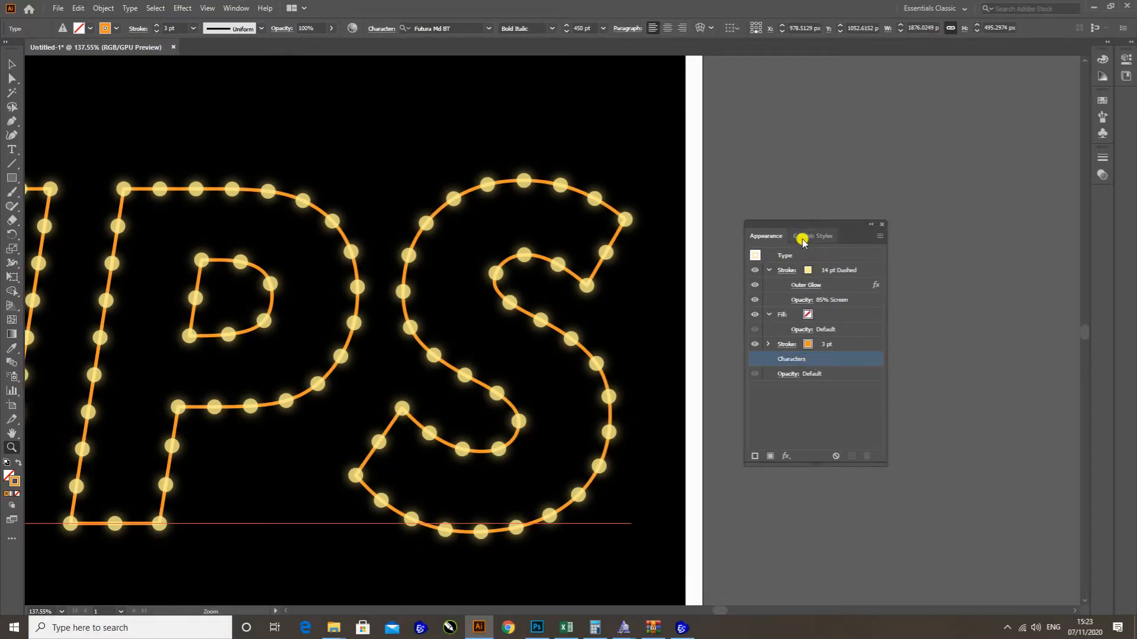
{"action": "left_click_drag", "start_coordinate": [854, 250], "coordinate": [801, 252]}
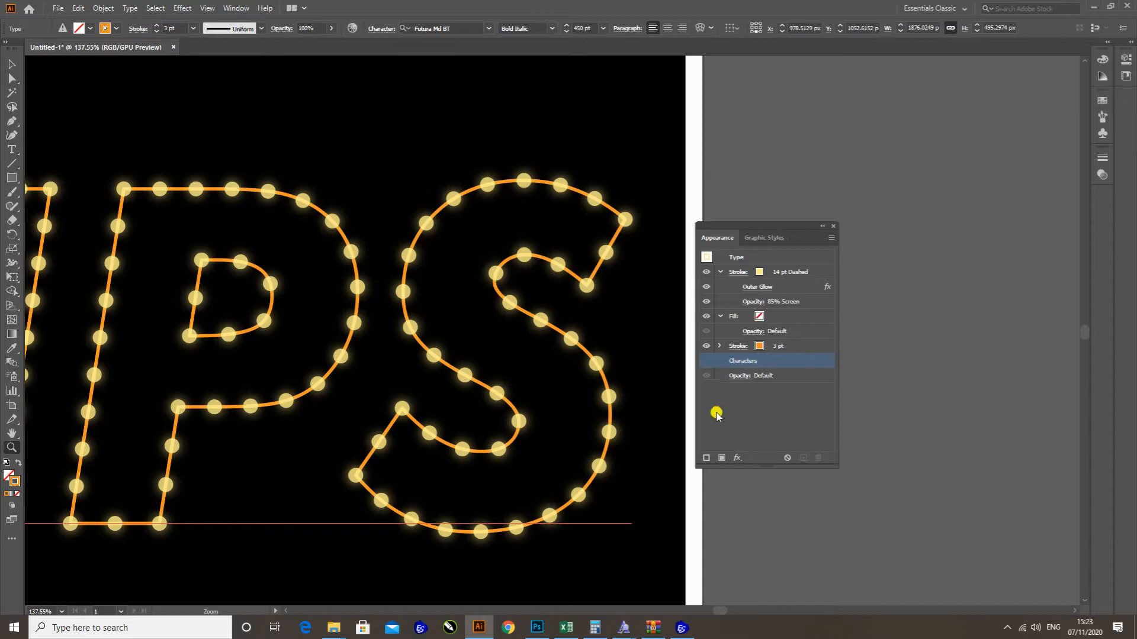
{"action": "left_click_drag", "start_coordinate": [528, 329], "coordinate": [353, 361]}
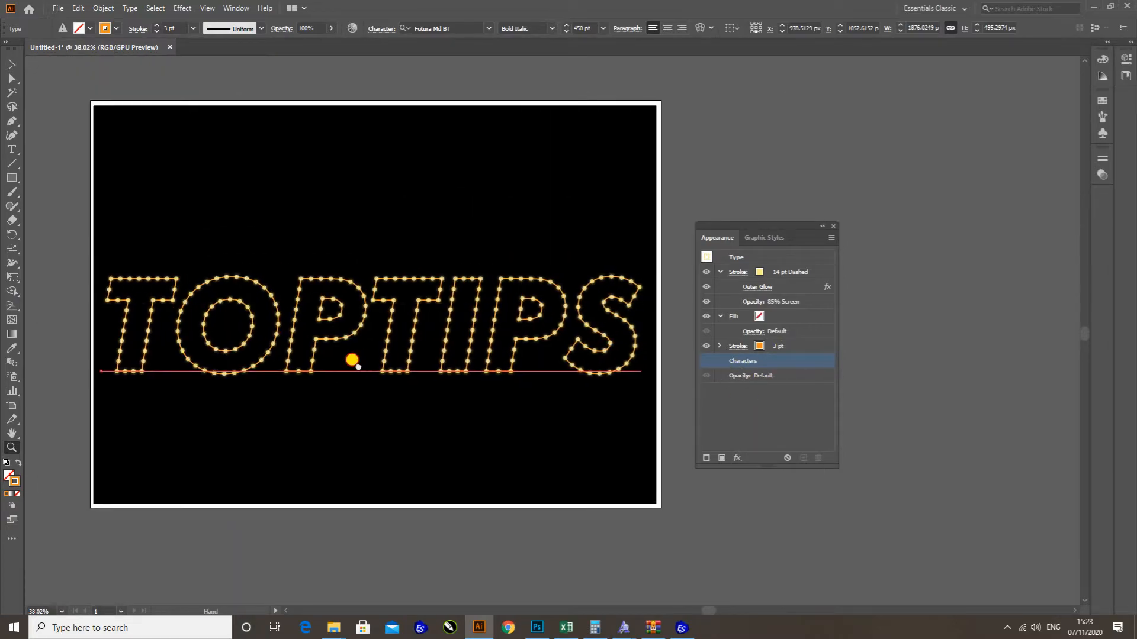
{"action": "left_click_drag", "start_coordinate": [415, 338], "coordinate": [511, 320]}
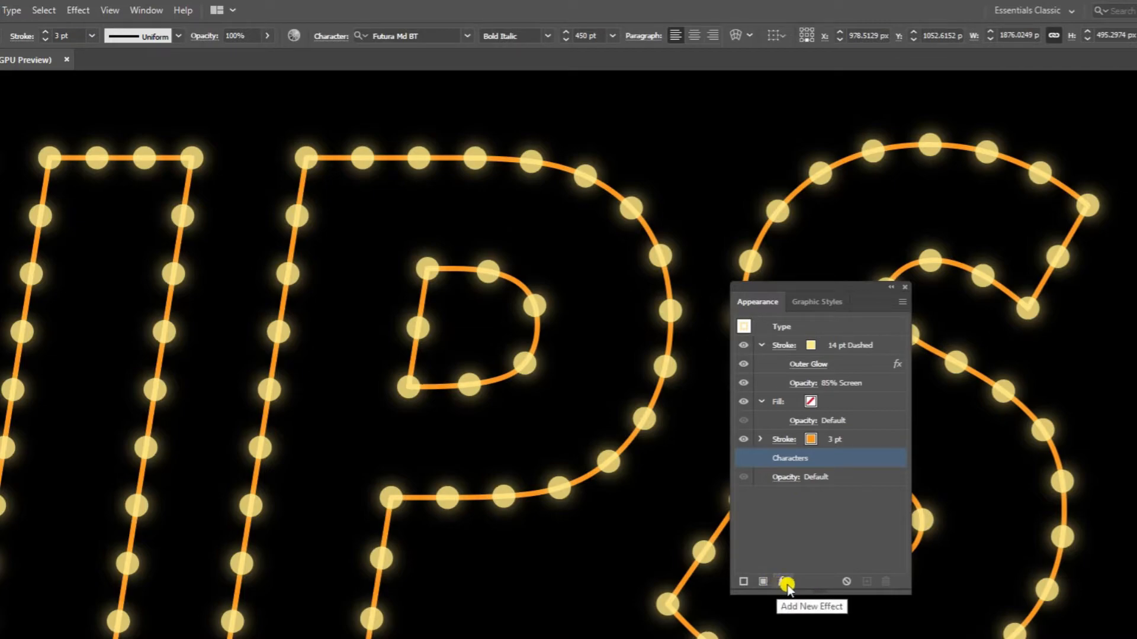
{"action": "left_click", "coordinate": [764, 580]}
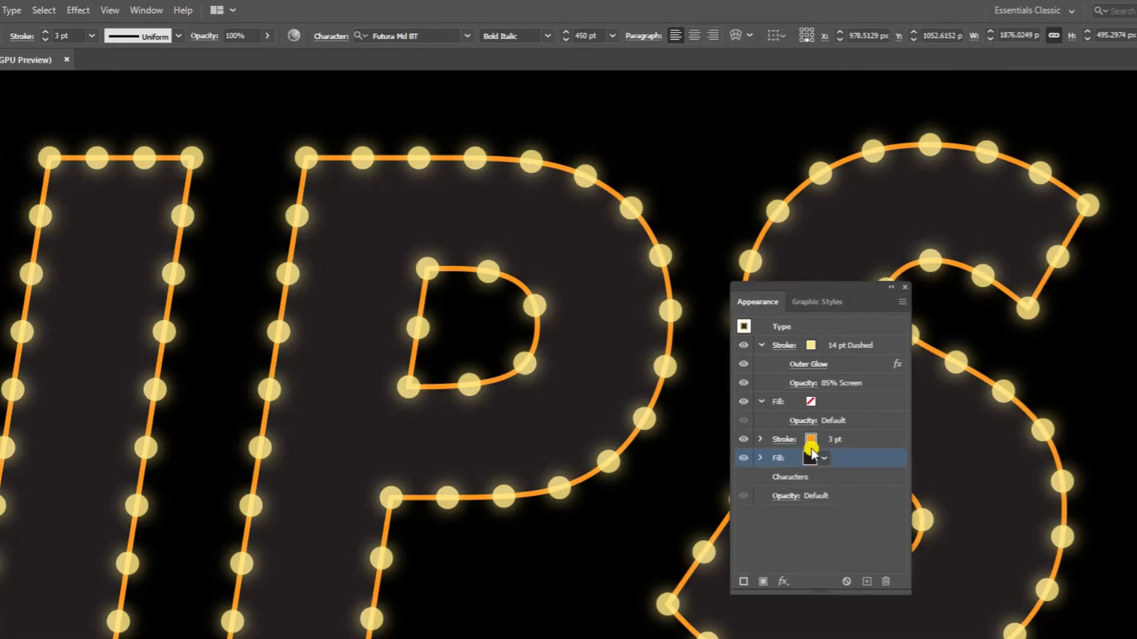
{"action": "left_click", "coordinate": [821, 456]}
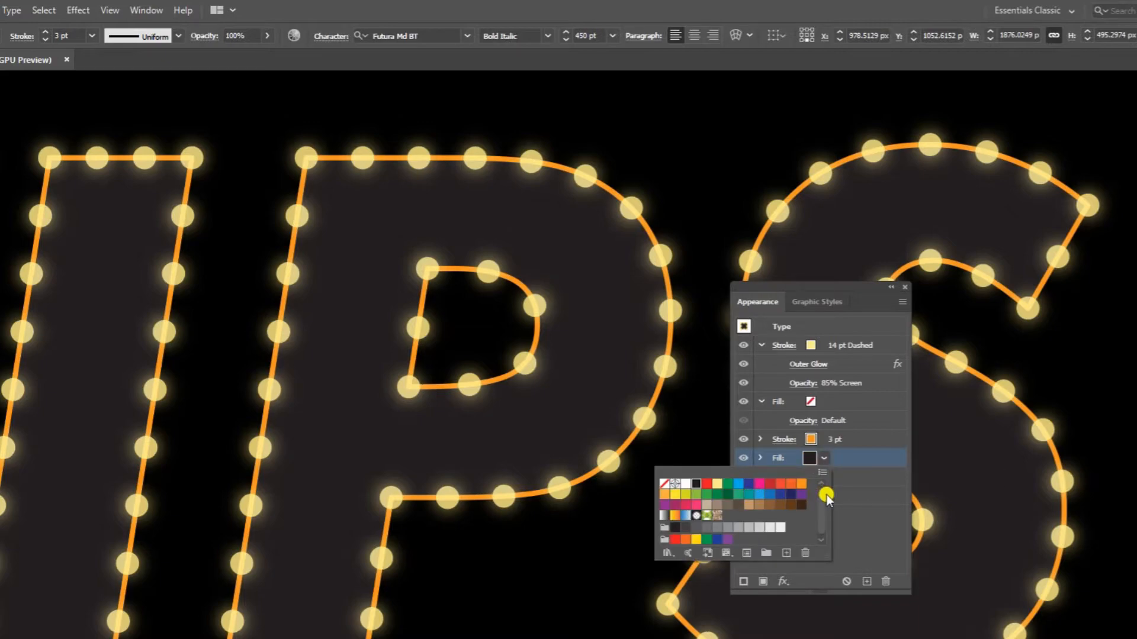
{"action": "left_click", "coordinate": [674, 512]}
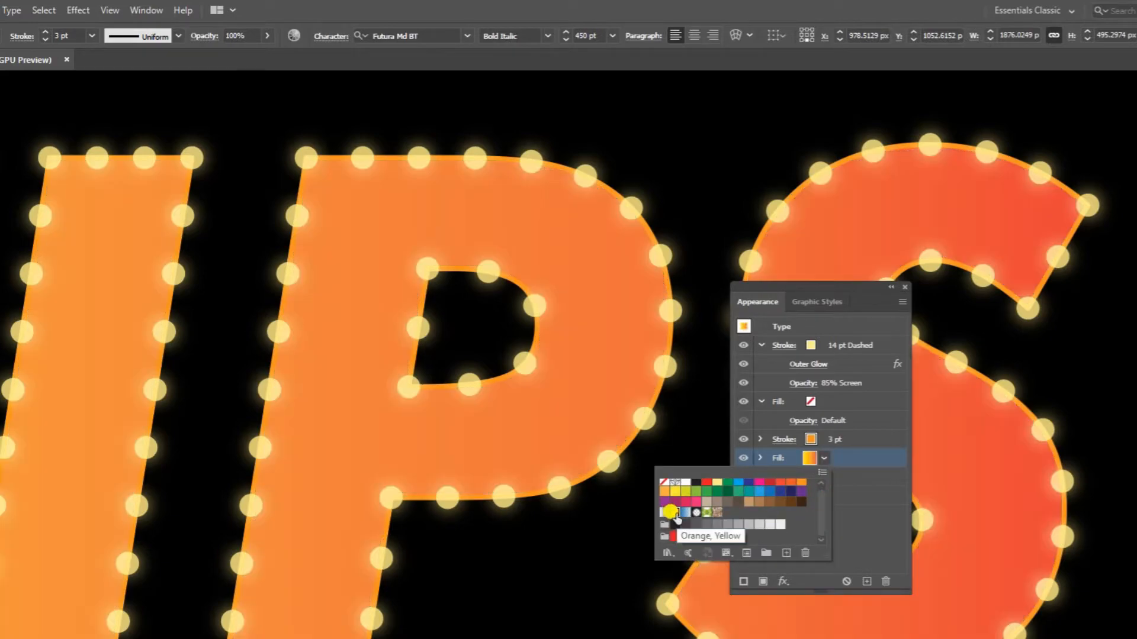
{"action": "left_click", "coordinate": [861, 531]}
Display the gradient settings for the new fill and arrange them between the artwork and the appearance attributes
{"action": "left_click_drag", "start_coordinate": [569, 338], "coordinate": [161, 563]}
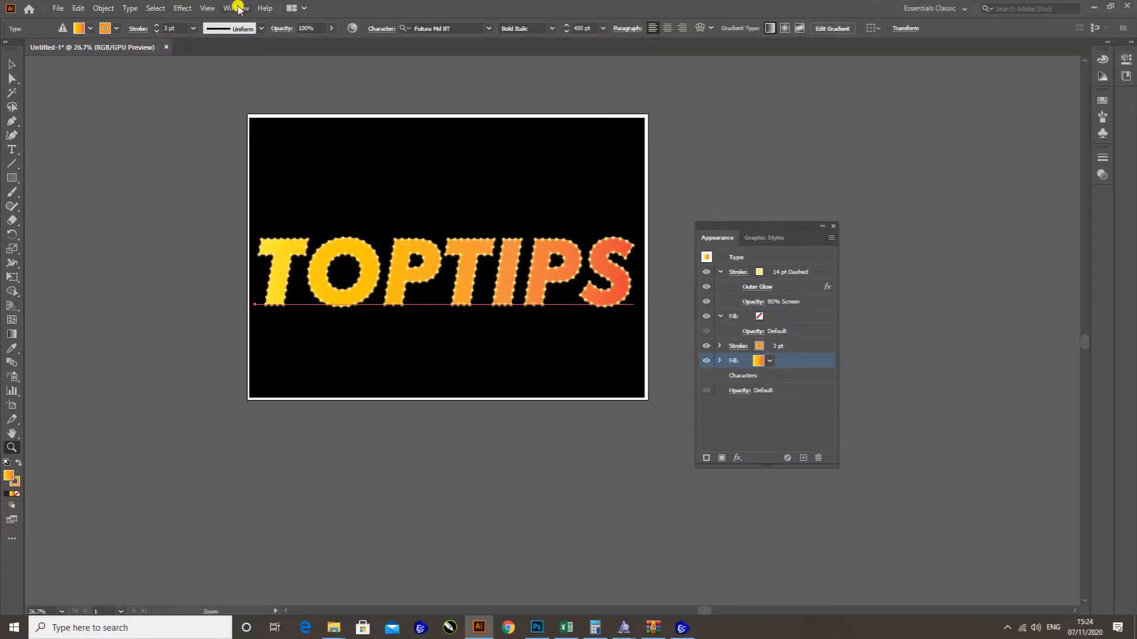
{"action": "left_click", "coordinate": [237, 8]}
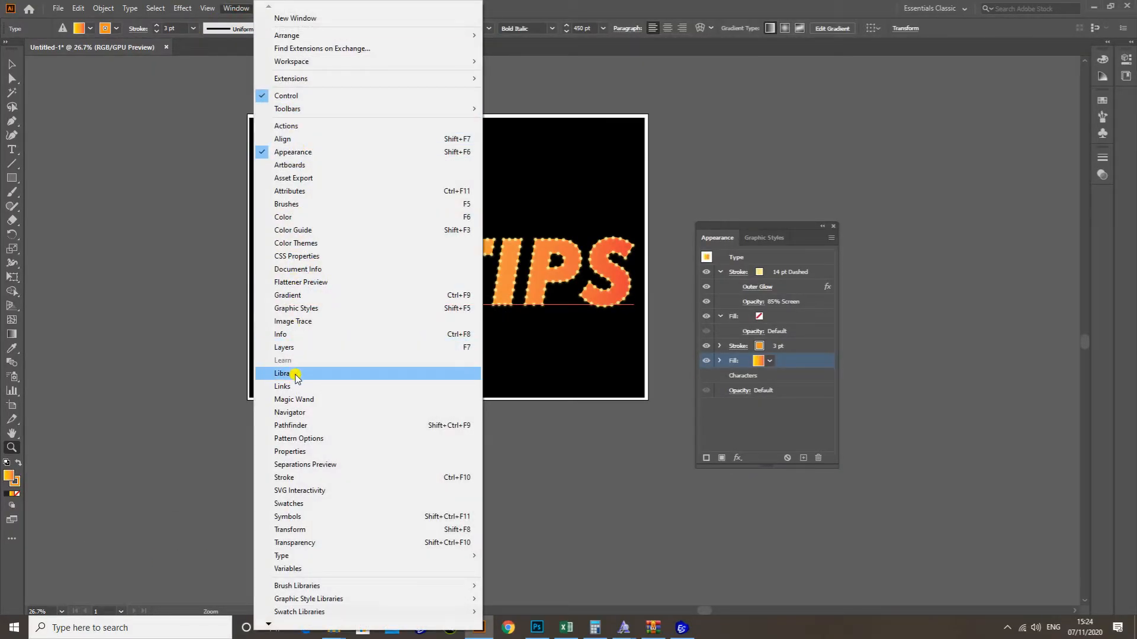
{"action": "left_click", "coordinate": [299, 295]}
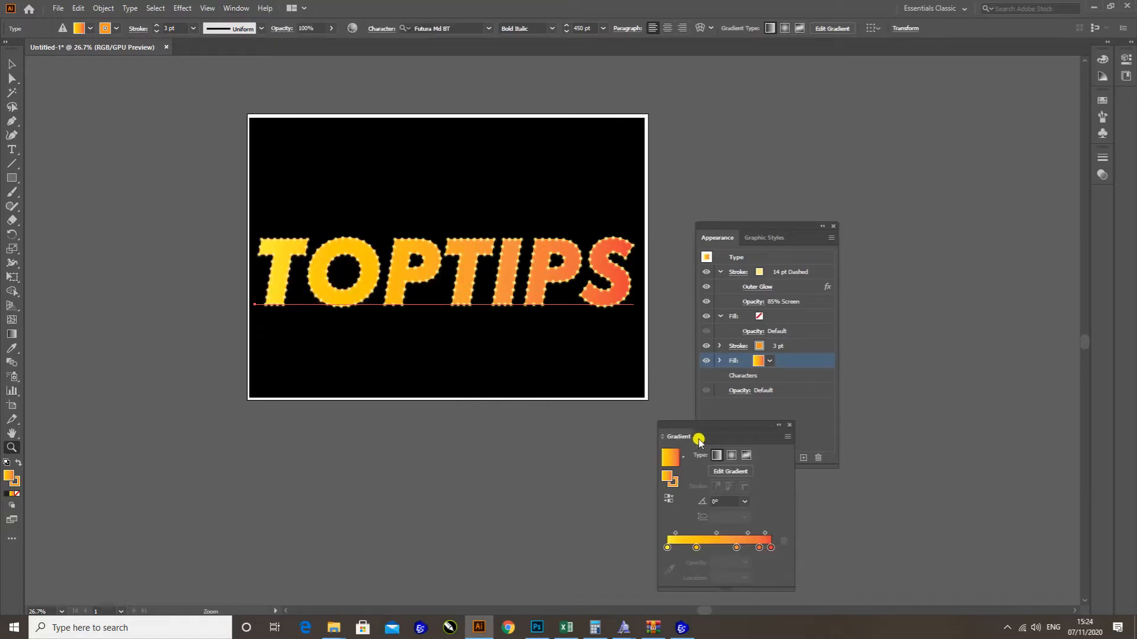
{"action": "left_click_drag", "start_coordinate": [696, 425], "coordinate": [583, 333]}
{"action": "left_click_drag", "start_coordinate": [741, 226], "coordinate": [834, 221]}
{"action": "left_click_drag", "start_coordinate": [623, 333], "coordinate": [728, 211]}
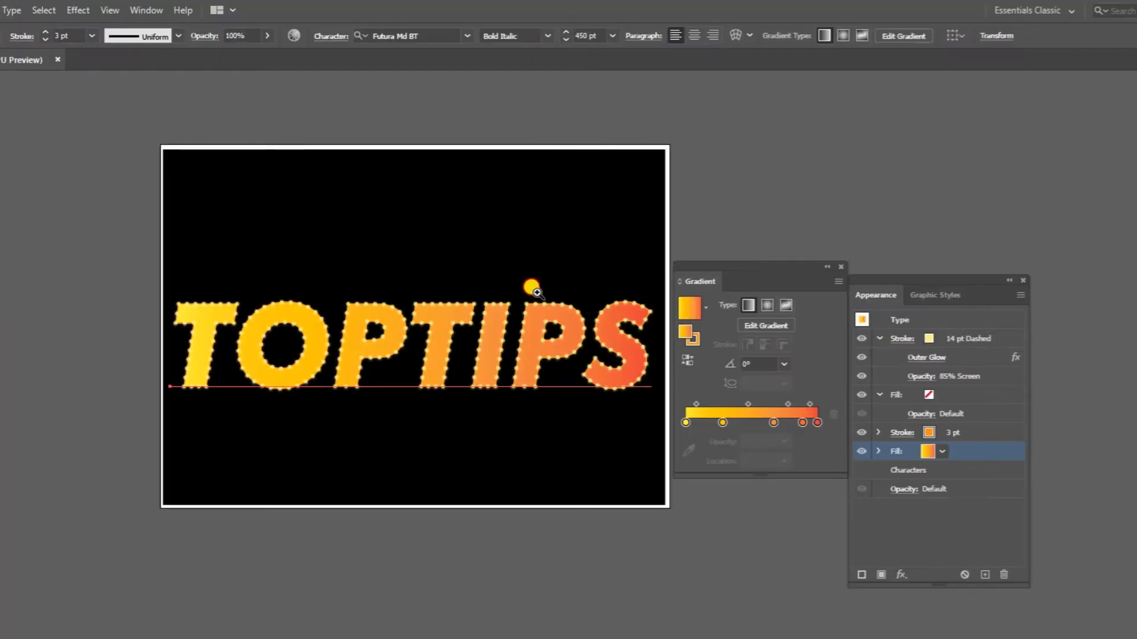
Remove the three intermediate color stops from the fill gradient and move its midpoint to about 19%
{"action": "left_click", "coordinate": [536, 292]}
{"action": "left_click", "coordinate": [722, 422]}
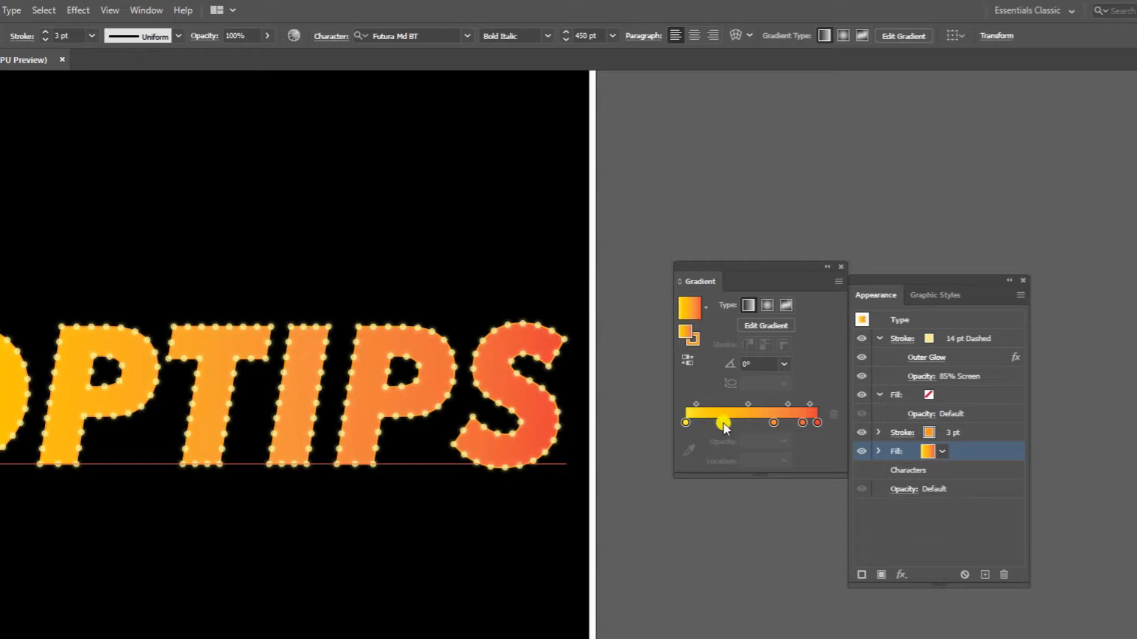
{"action": "left_click_drag", "start_coordinate": [723, 423], "coordinate": [727, 459]}
{"action": "left_click_drag", "start_coordinate": [773, 422], "coordinate": [777, 459]}
{"action": "left_click_drag", "start_coordinate": [803, 423], "coordinate": [801, 462]}
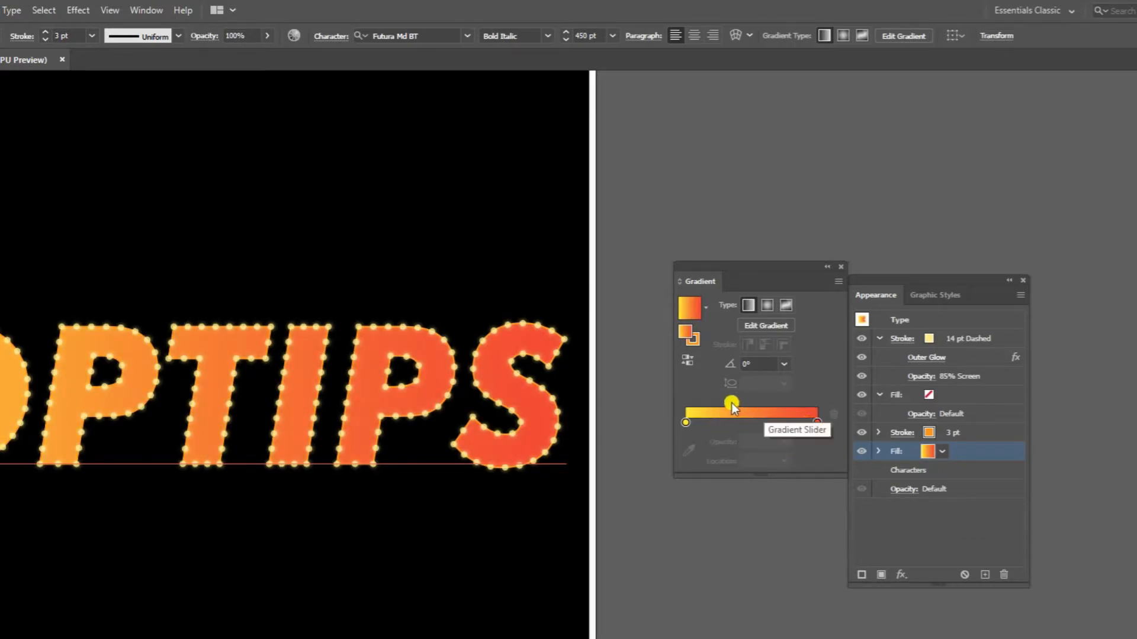
{"action": "left_click_drag", "start_coordinate": [733, 404], "coordinate": [710, 403]}
Set the fill gradient's angle to -90°, move its red color stop to about 87%, and close the gradient settings
{"action": "left_click", "coordinate": [755, 363]}
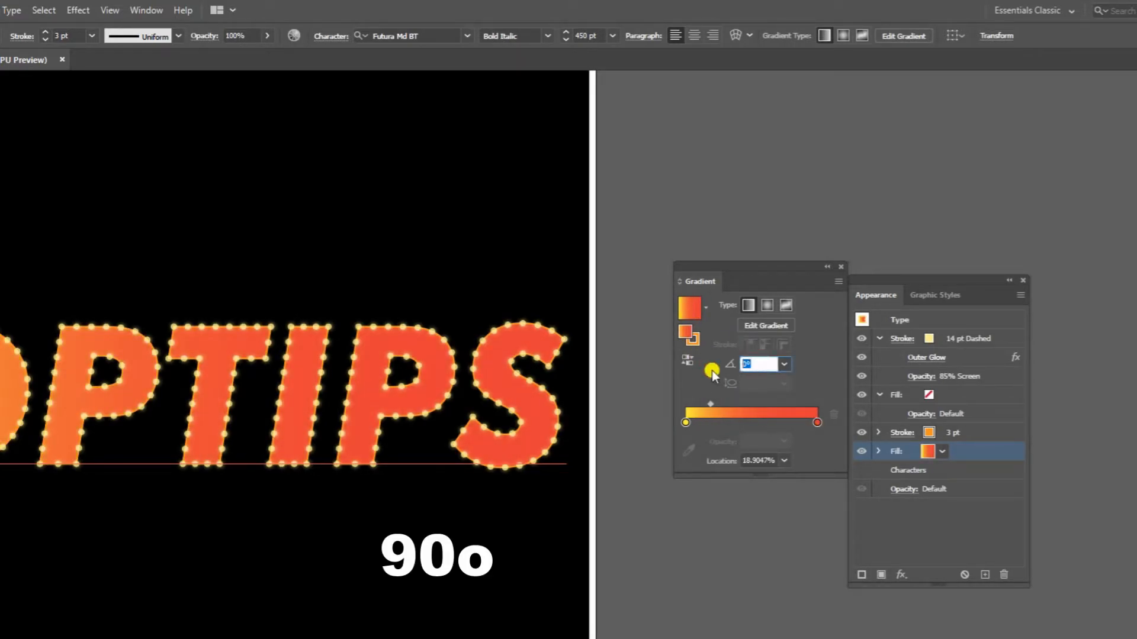
{"action": "type", "text": "-90"}
{"action": "key", "text": "Return"}
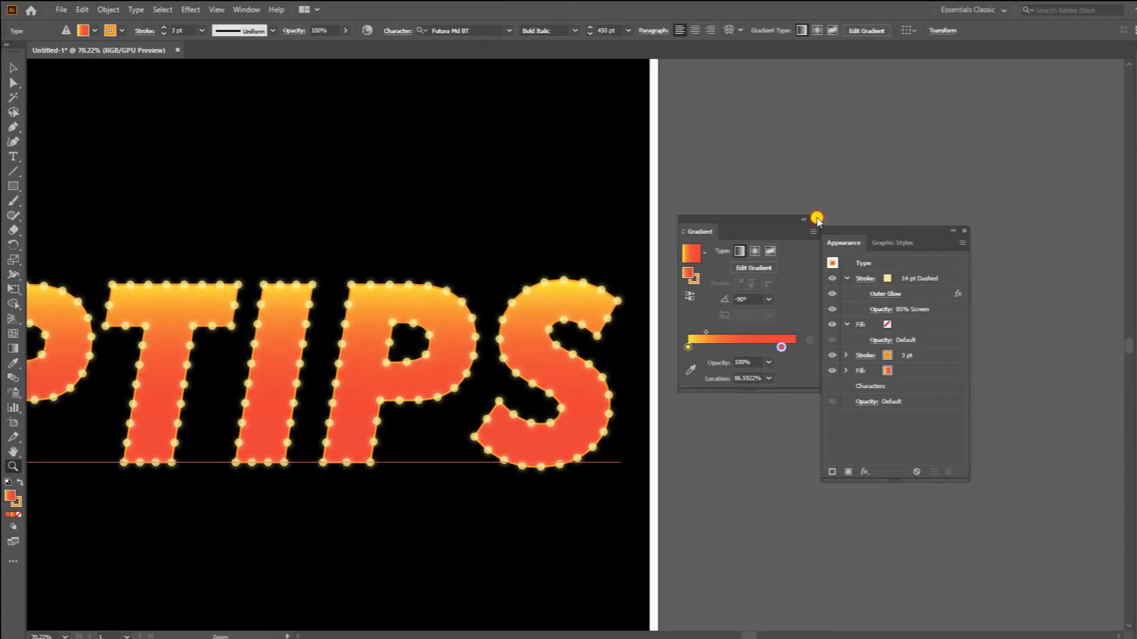
{"action": "left_click", "coordinate": [816, 219]}
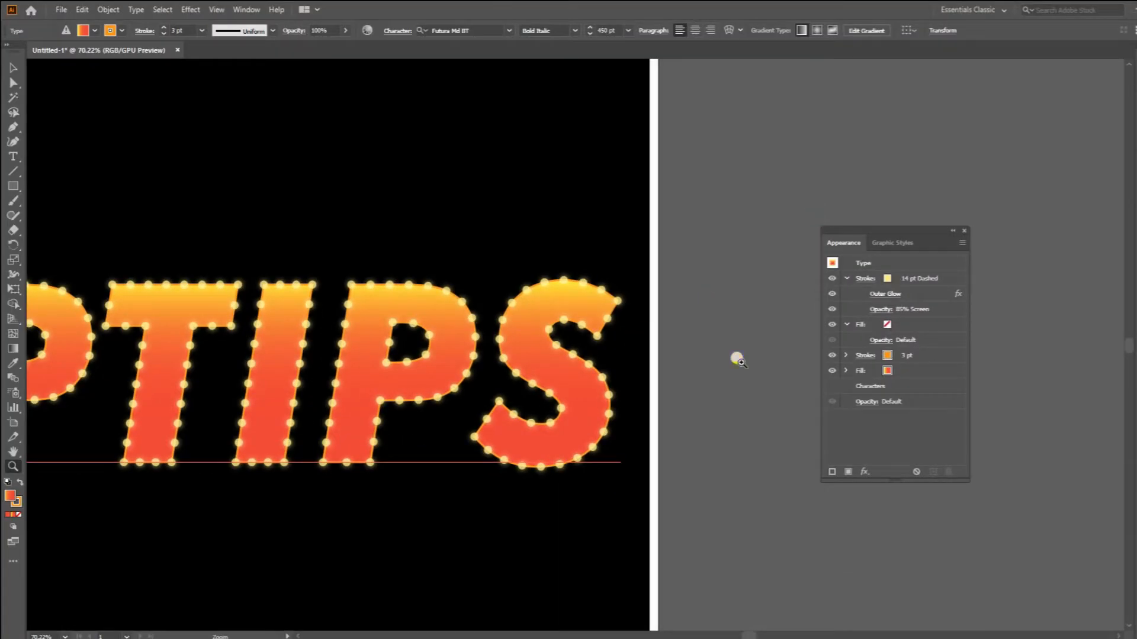
Add another fill below the gradient fill and open the Basic Graphics_Lines pattern swatch library for it
{"action": "left_click", "coordinate": [897, 386]}
{"action": "left_click", "coordinate": [848, 472]}
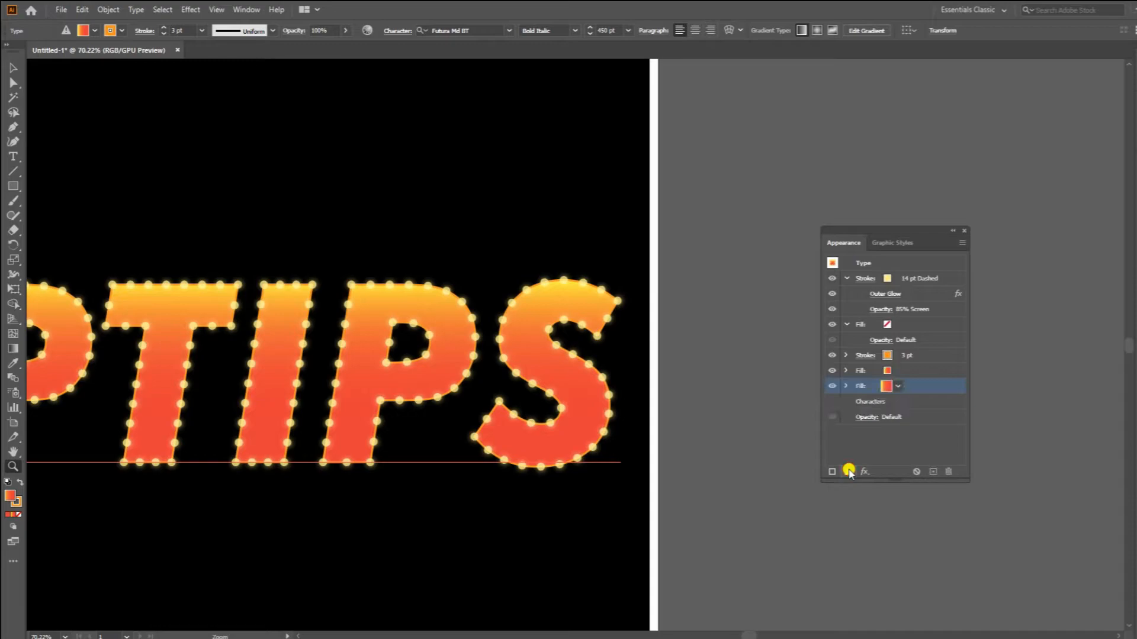
{"action": "left_click", "coordinate": [898, 388]}
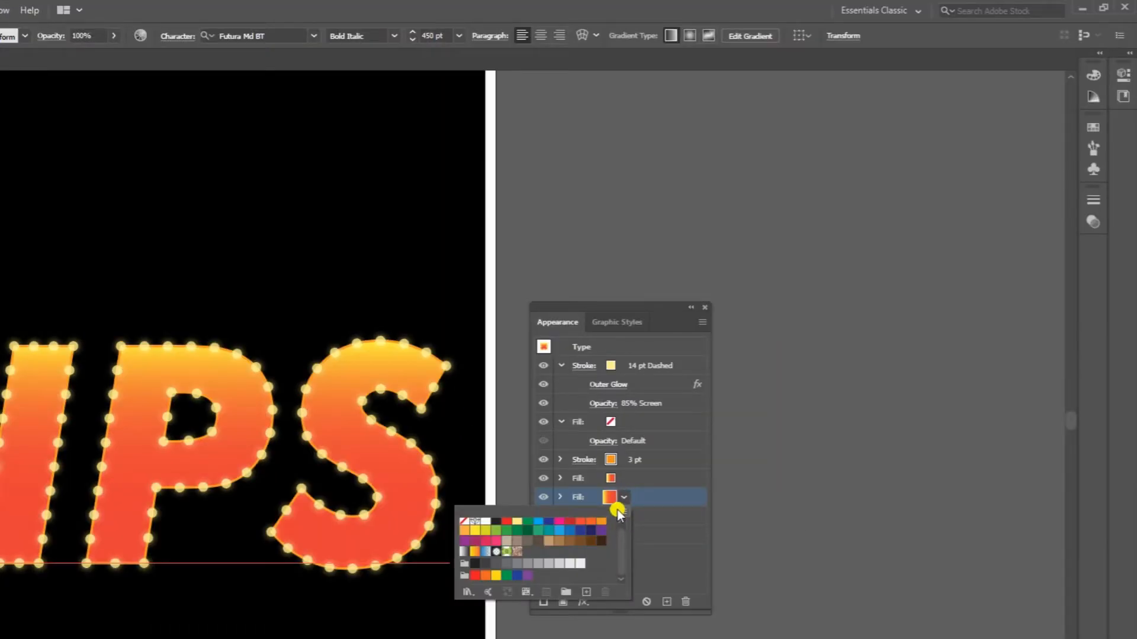
{"action": "left_click", "coordinate": [622, 511]}
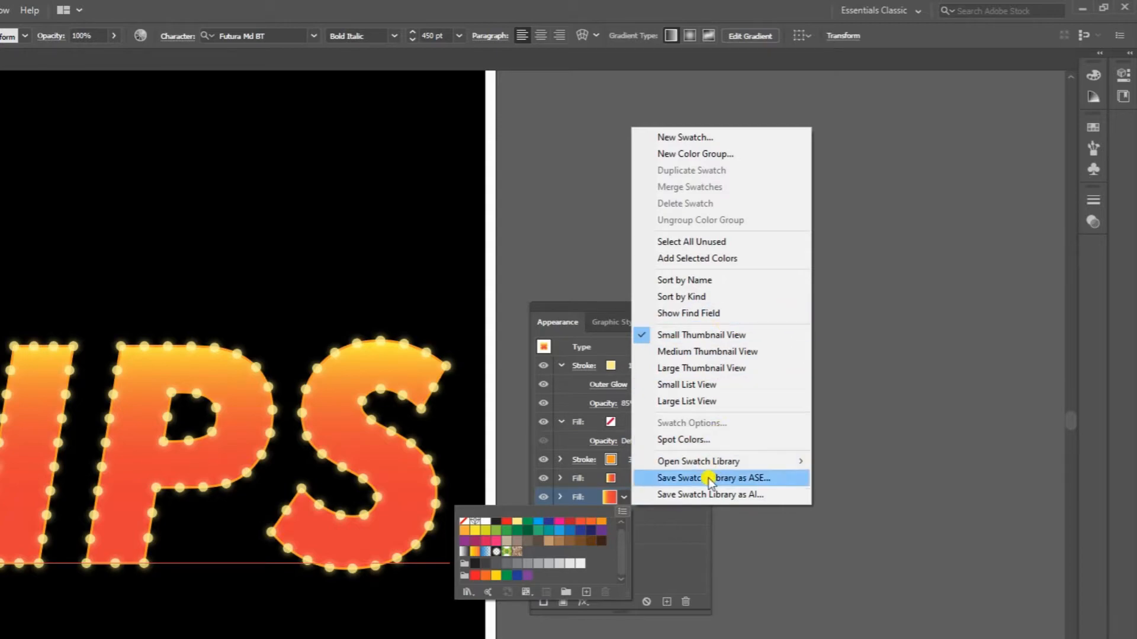
{"action": "mouse_move", "coordinate": [773, 462]}
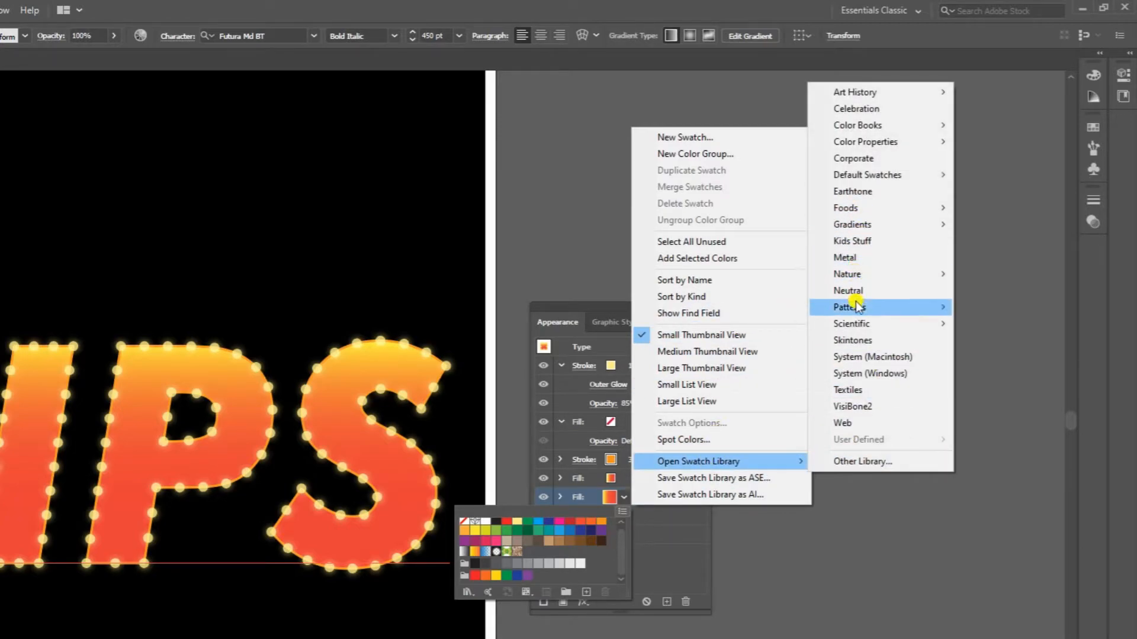
{"action": "mouse_move", "coordinate": [857, 309]}
{"action": "mouse_move", "coordinate": [997, 307]}
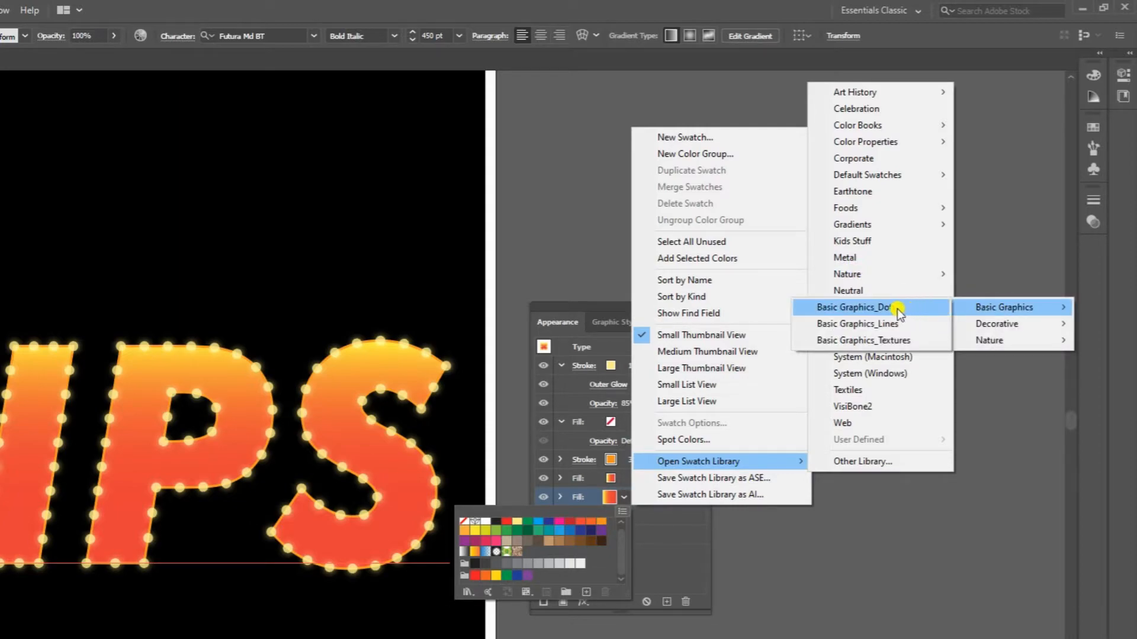
{"action": "left_click", "coordinate": [881, 325]}
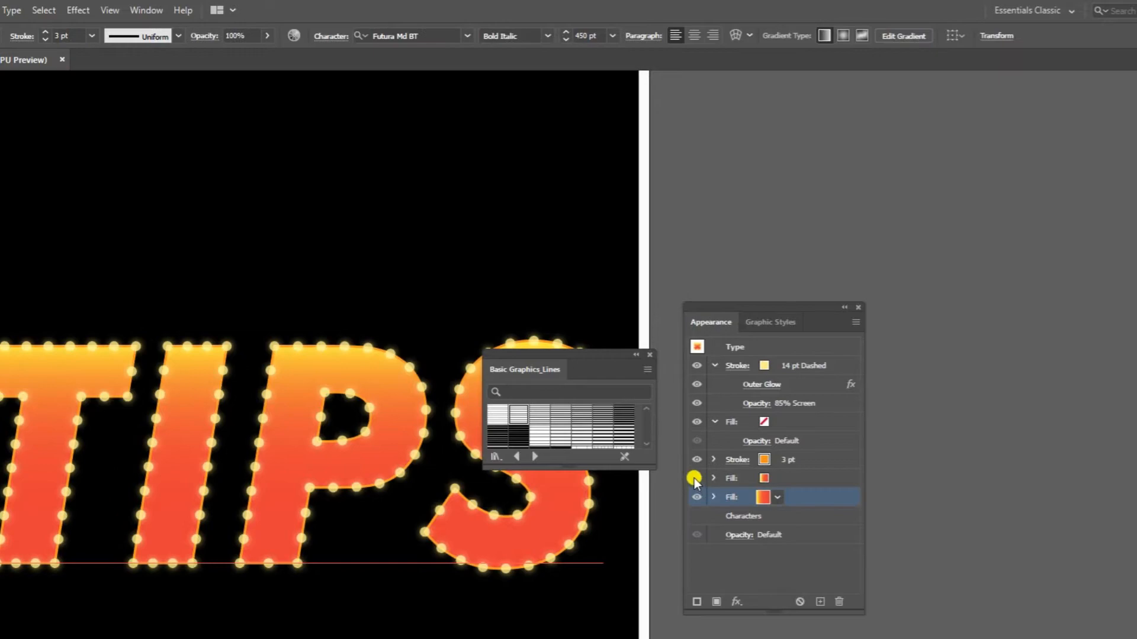
Hide the gradient fill and give the fill below it a thin line pattern from the Basic Graphics_Lines library
{"action": "left_click", "coordinate": [542, 479]}
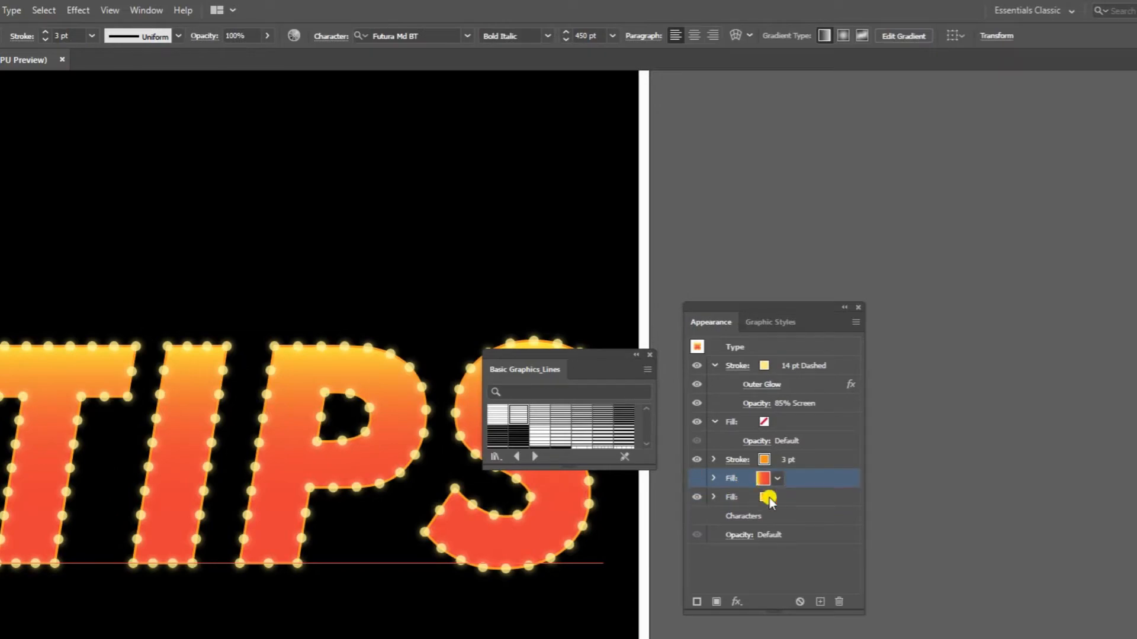
{"action": "left_click", "coordinate": [647, 499]}
{"action": "left_click", "coordinate": [519, 415]}
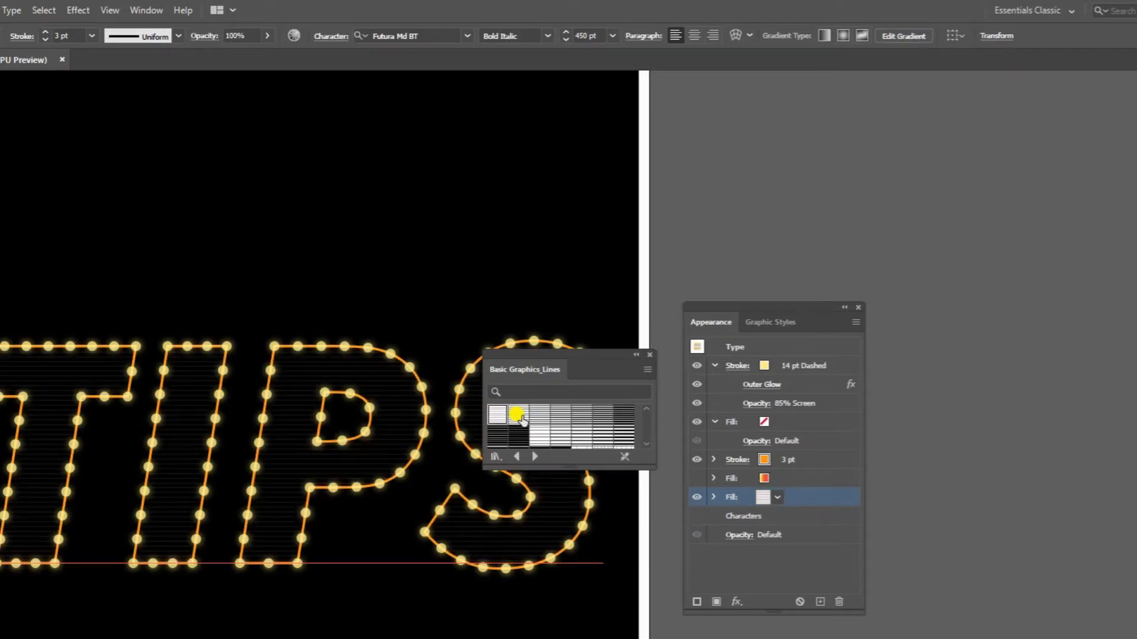
{"action": "key", "text": "ctrl+plus"}
{"action": "key", "text": "ctrl+plus"}
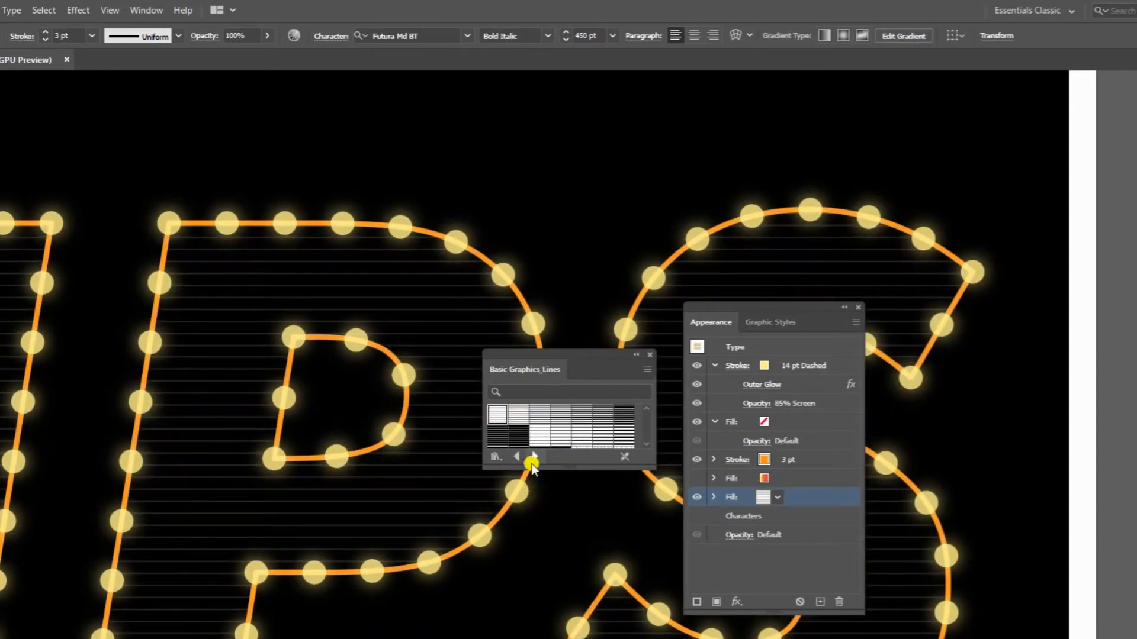
Switch the lowest fill to the 10 lpi 20% line pattern, check it on the letters, and close the pattern library
{"action": "left_click", "coordinate": [515, 416]}
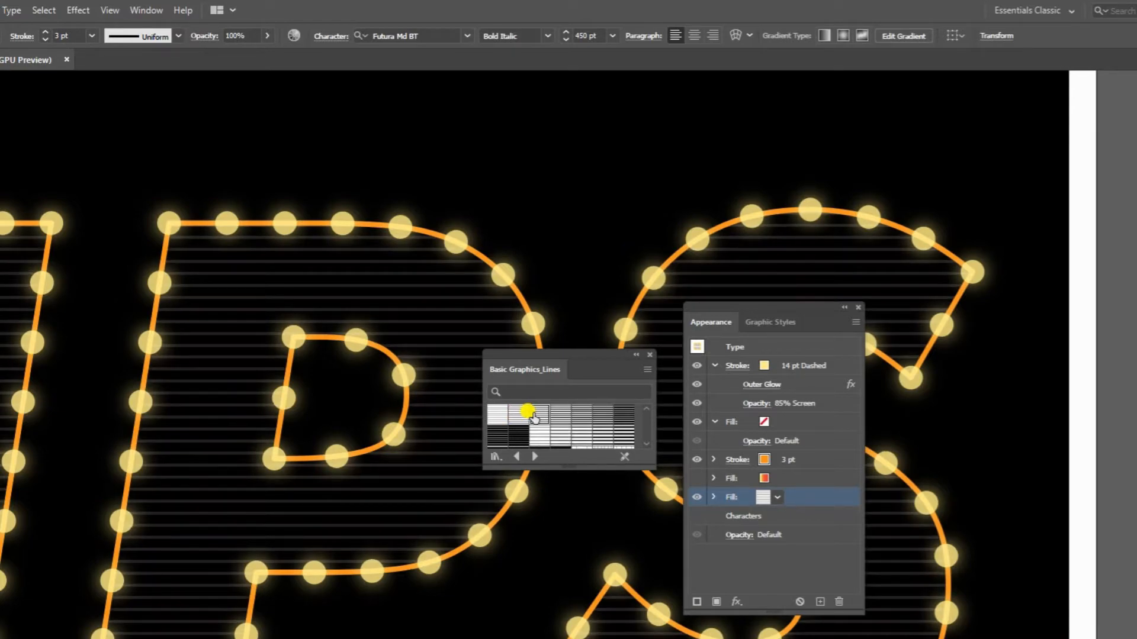
{"action": "left_click", "coordinate": [528, 418]}
{"action": "left_click", "coordinate": [520, 416]}
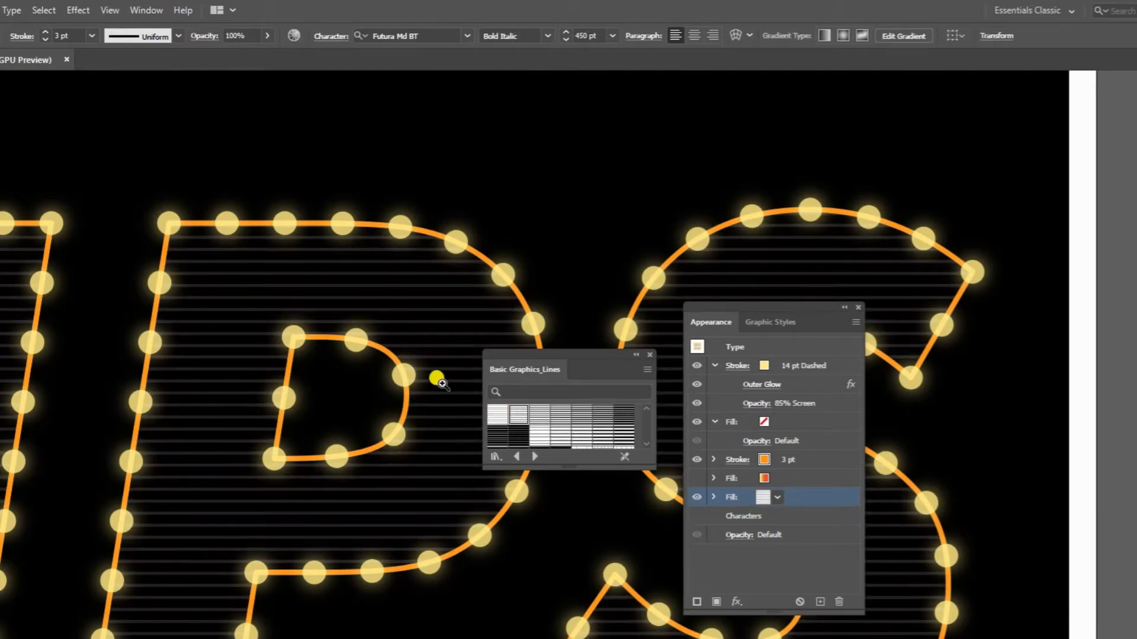
{"action": "left_click_drag", "start_coordinate": [449, 310], "coordinate": [313, 396]}
{"action": "left_click_drag", "start_coordinate": [368, 352], "coordinate": [346, 294]}
{"action": "left_click_drag", "start_coordinate": [535, 288], "coordinate": [472, 298]}
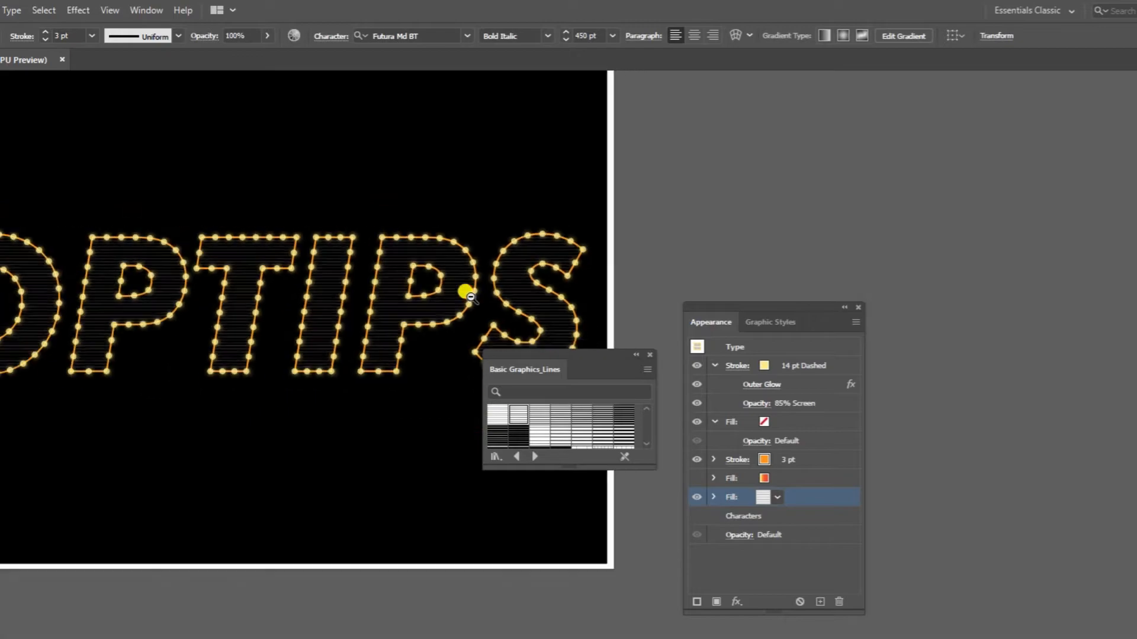
{"action": "left_click_drag", "start_coordinate": [371, 300], "coordinate": [691, 250]}
{"action": "left_click_drag", "start_coordinate": [553, 262], "coordinate": [294, 264]}
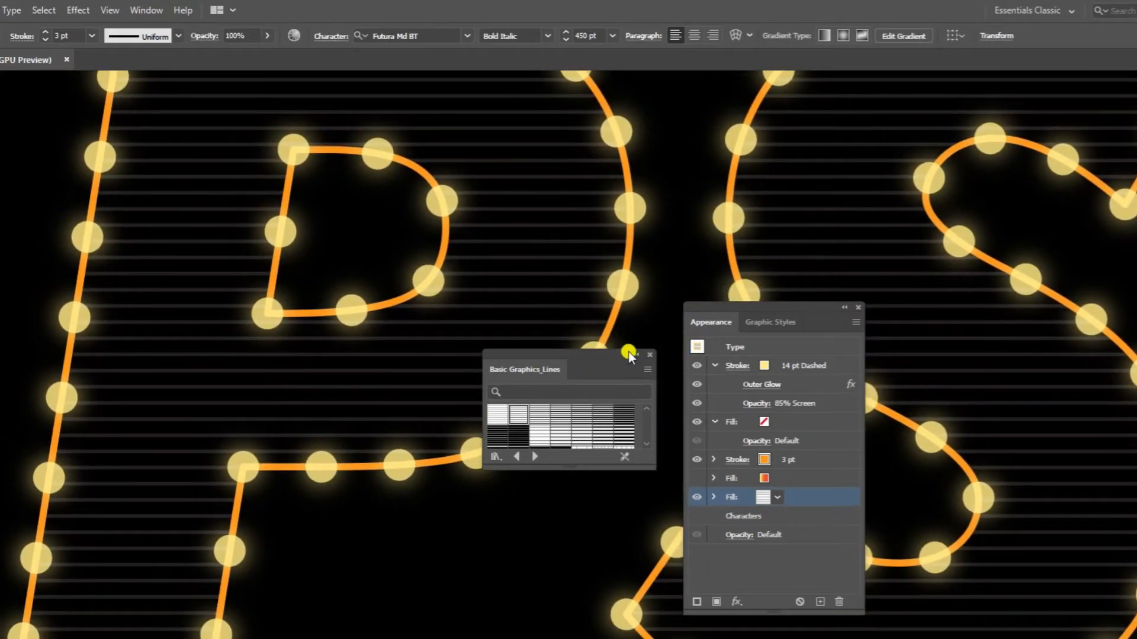
{"action": "left_click", "coordinate": [650, 354]}
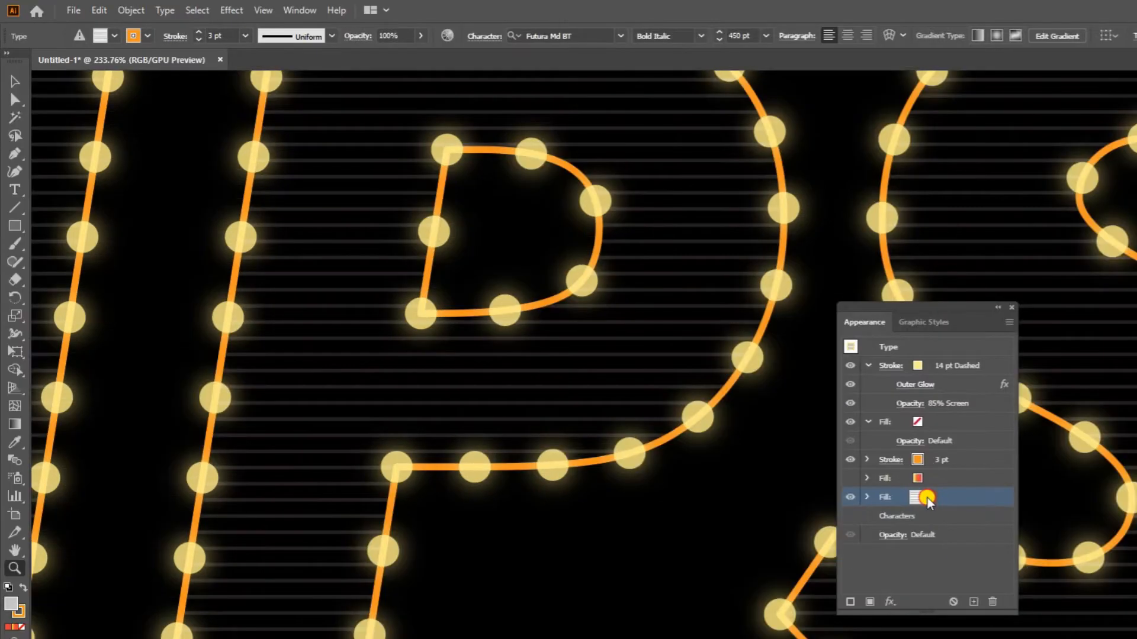
Edit the 10 lpi 20% pattern swatch, set its lines' stroke color to white (FFFFFF), and save the changes
{"action": "left_click", "coordinate": [778, 497]}
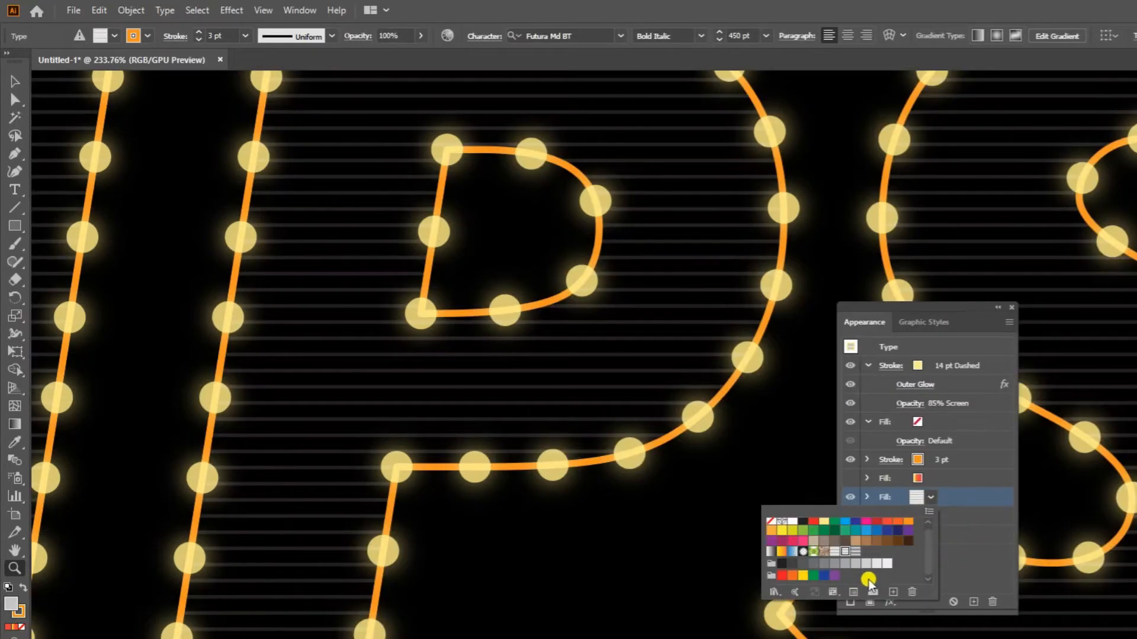
{"action": "double_click", "coordinate": [845, 552]}
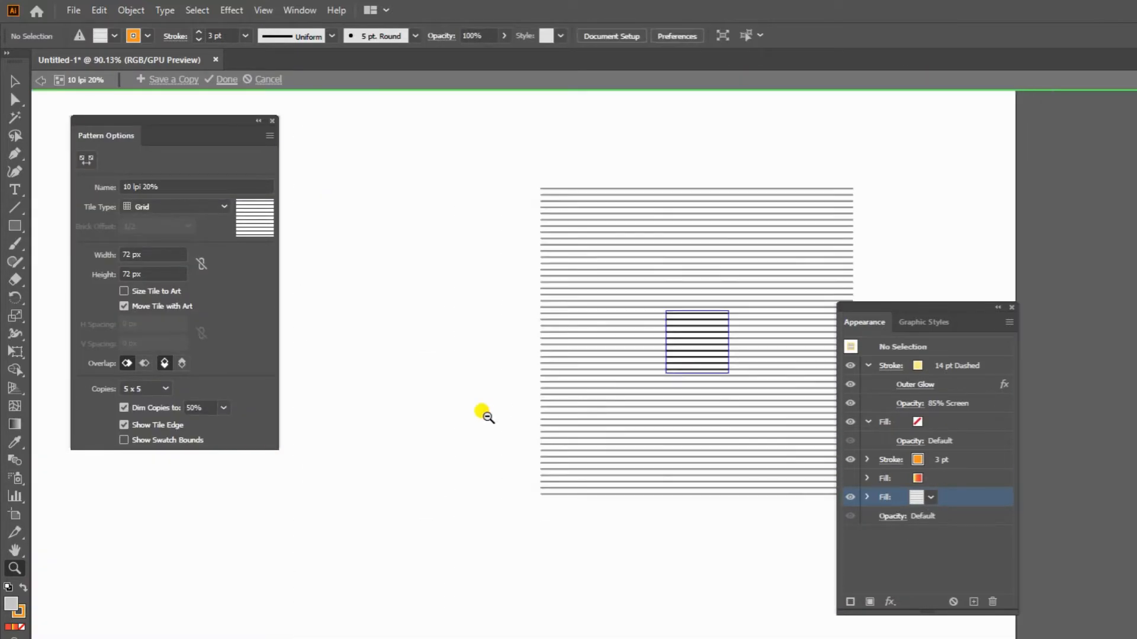
{"action": "left_click", "coordinate": [13, 82]}
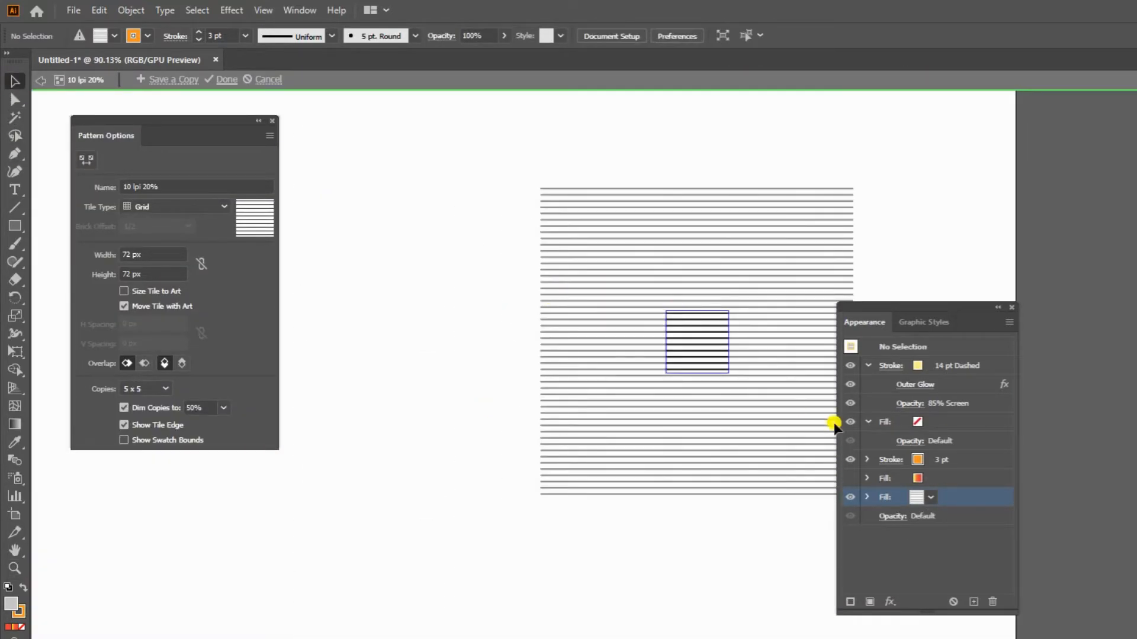
{"action": "left_click_drag", "start_coordinate": [662, 264], "coordinate": [797, 437]}
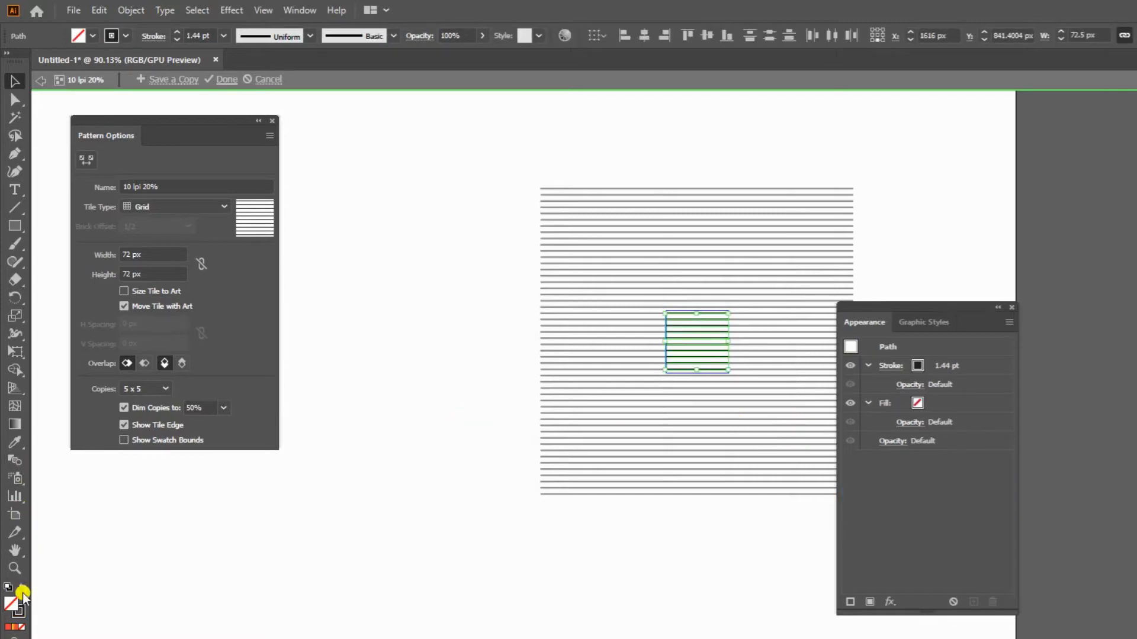
{"action": "double_click", "coordinate": [20, 613]}
{"action": "left_click_drag", "start_coordinate": [548, 414], "coordinate": [516, 272]}
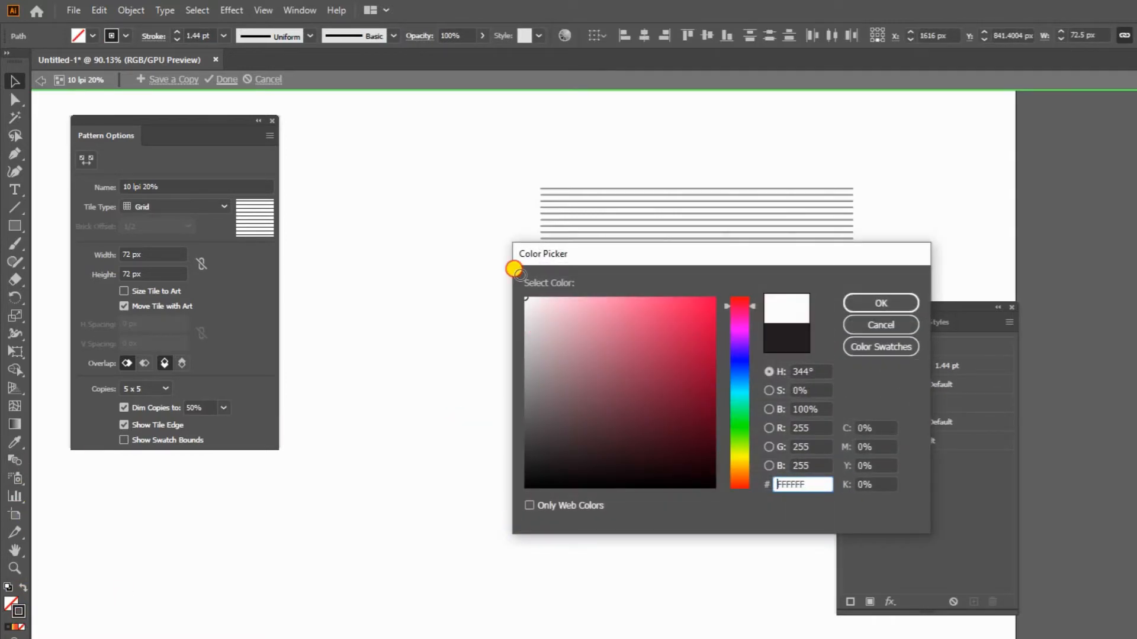
{"action": "left_click", "coordinate": [913, 310]}
{"action": "key", "text": "z"}
{"action": "mouse_move", "coordinate": [710, 333]}
{"action": "left_mouse_down"}
{"action": "mouse_move", "coordinate": [760, 340]}
{"action": "mouse_move", "coordinate": [553, 405]}
{"action": "left_mouse_up"}
{"action": "left_click_drag", "start_coordinate": [483, 409], "coordinate": [533, 408]}
{"action": "left_click", "coordinate": [225, 79]}
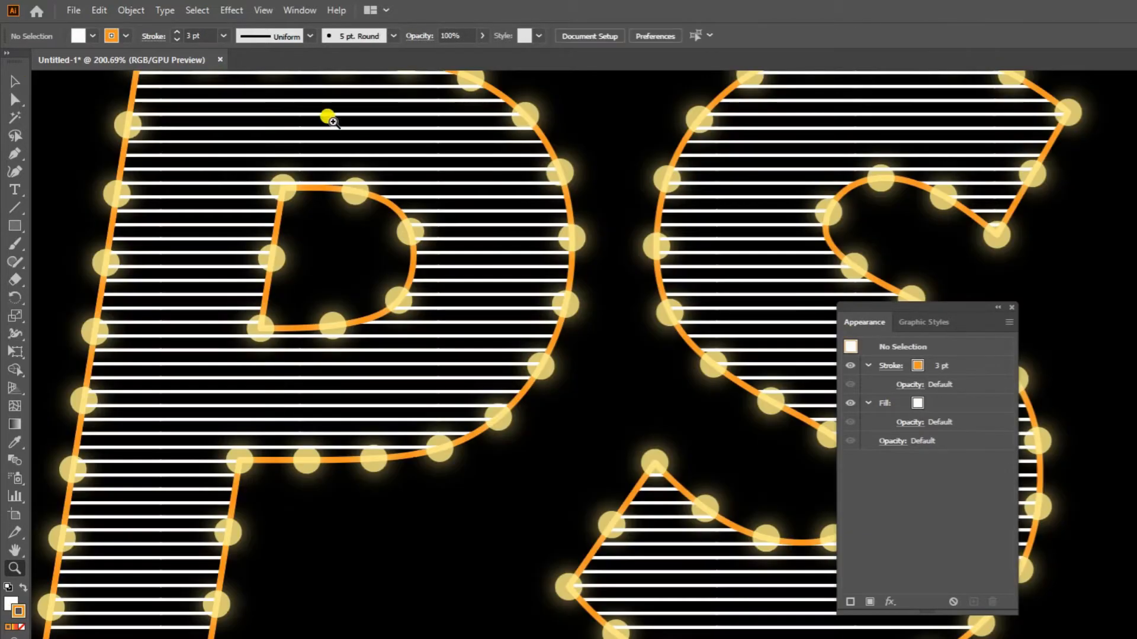
Select the TOPTIPS text again and briefly show the gradient fill before hiding it once more
{"action": "left_click_drag", "start_coordinate": [609, 305], "coordinate": [775, 384]}
{"action": "left_click_drag", "start_coordinate": [540, 360], "coordinate": [673, 357]}
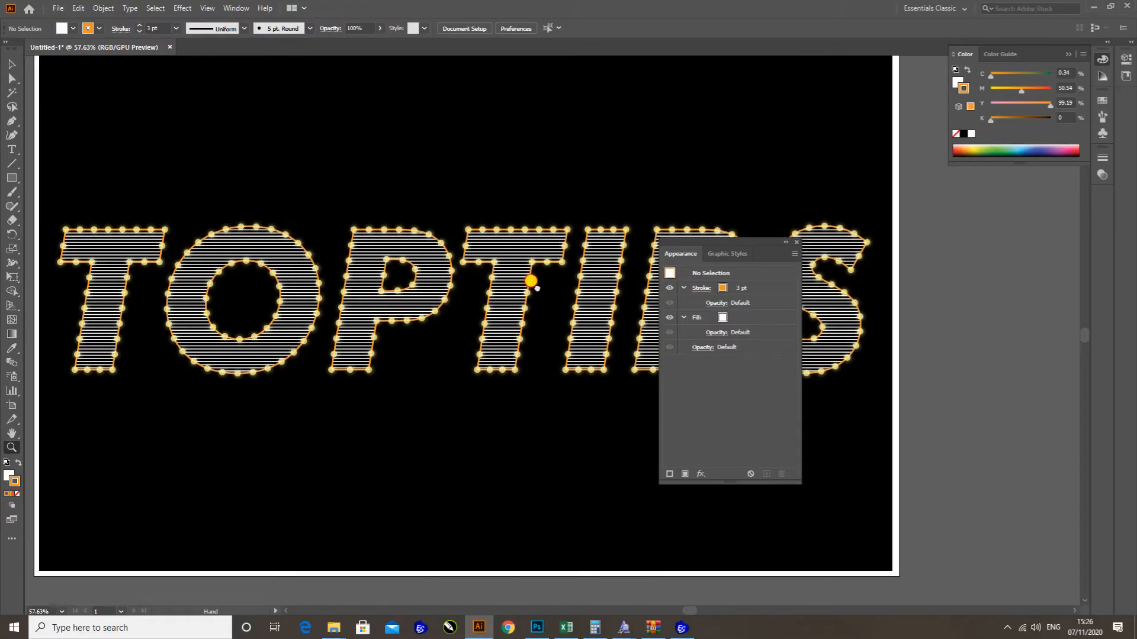
{"action": "left_click_drag", "start_coordinate": [574, 359], "coordinate": [648, 360]}
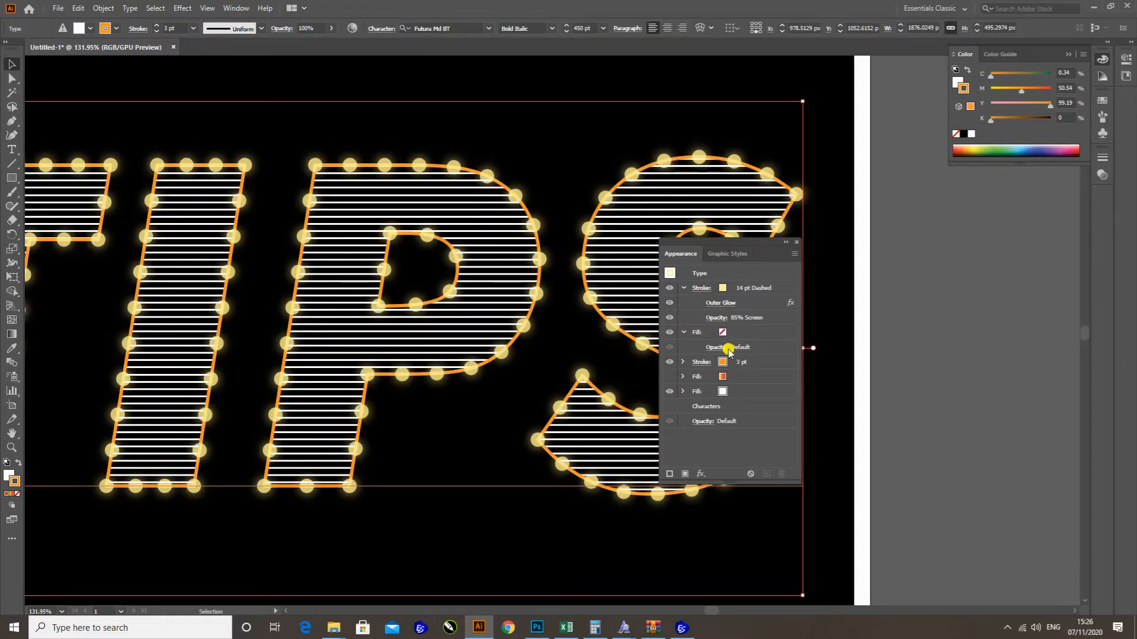
{"action": "left_click", "coordinate": [670, 377]}
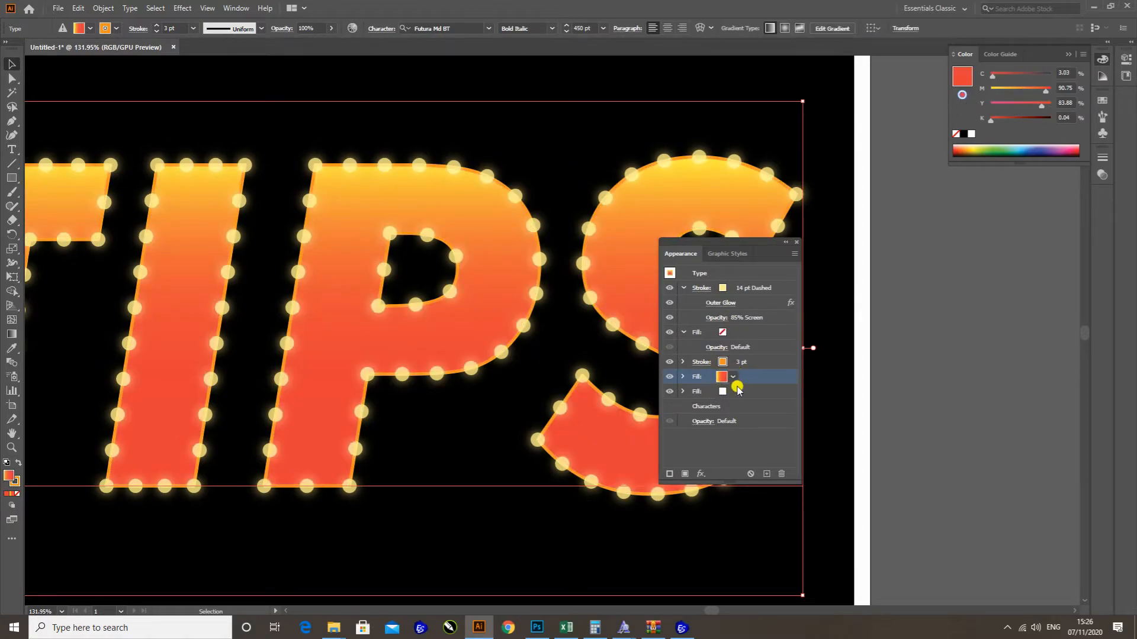
{"action": "left_click", "coordinate": [671, 378]}
Set the opacity of the white line-pattern fill to 55%
{"action": "left_click", "coordinate": [751, 392]}
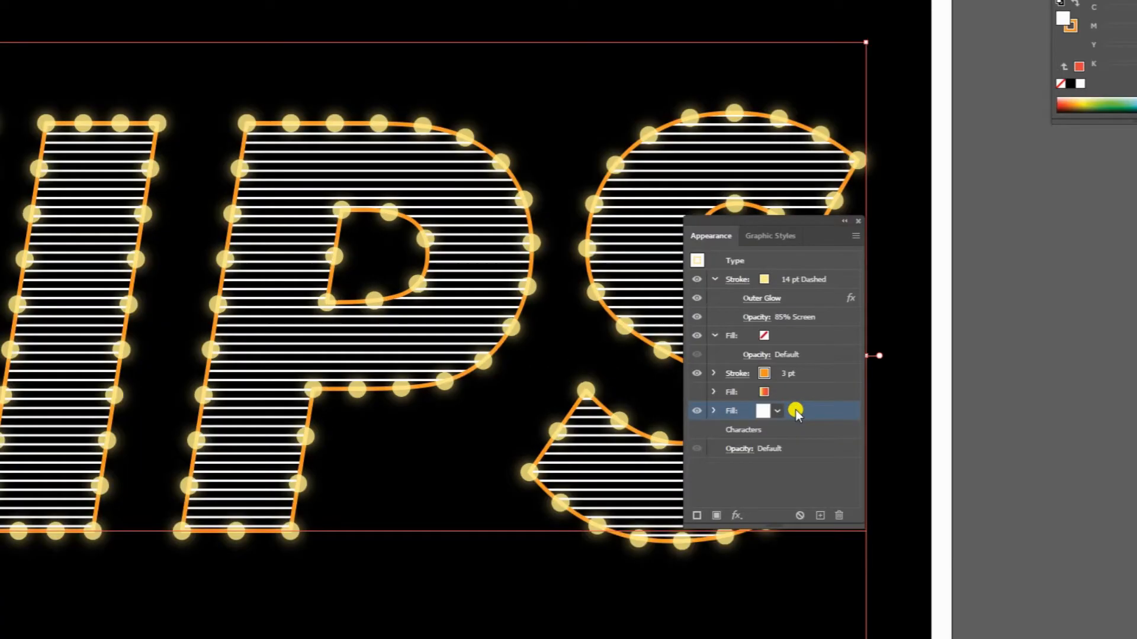
{"action": "left_click", "coordinate": [717, 410]}
{"action": "left_click", "coordinate": [755, 430]}
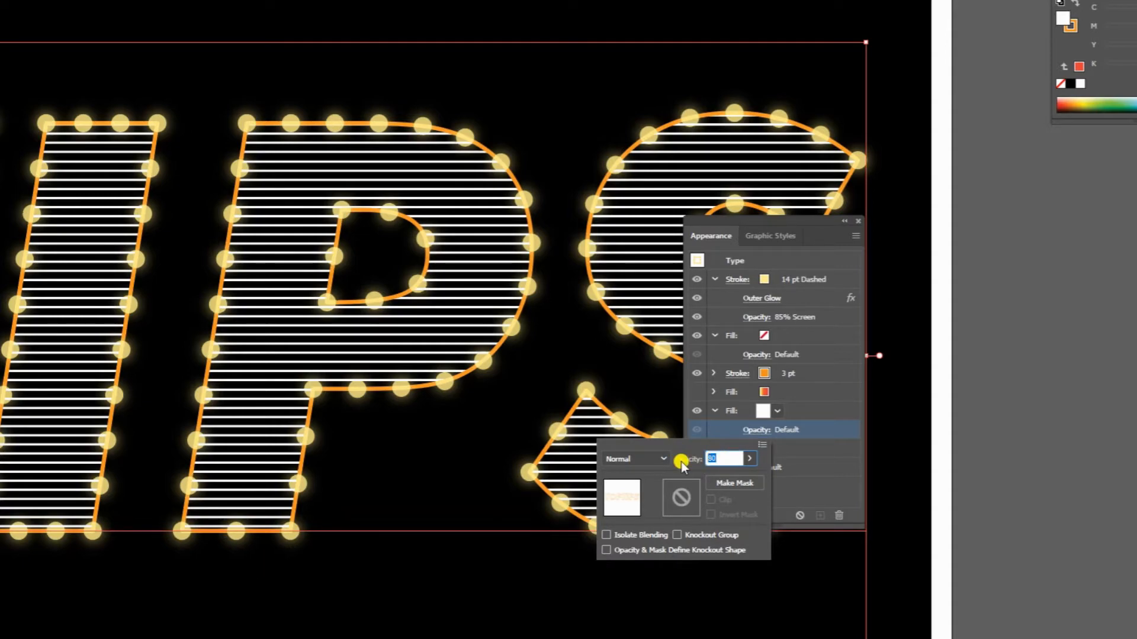
{"action": "type", "text": "55"}
{"action": "key", "text": "Return"}
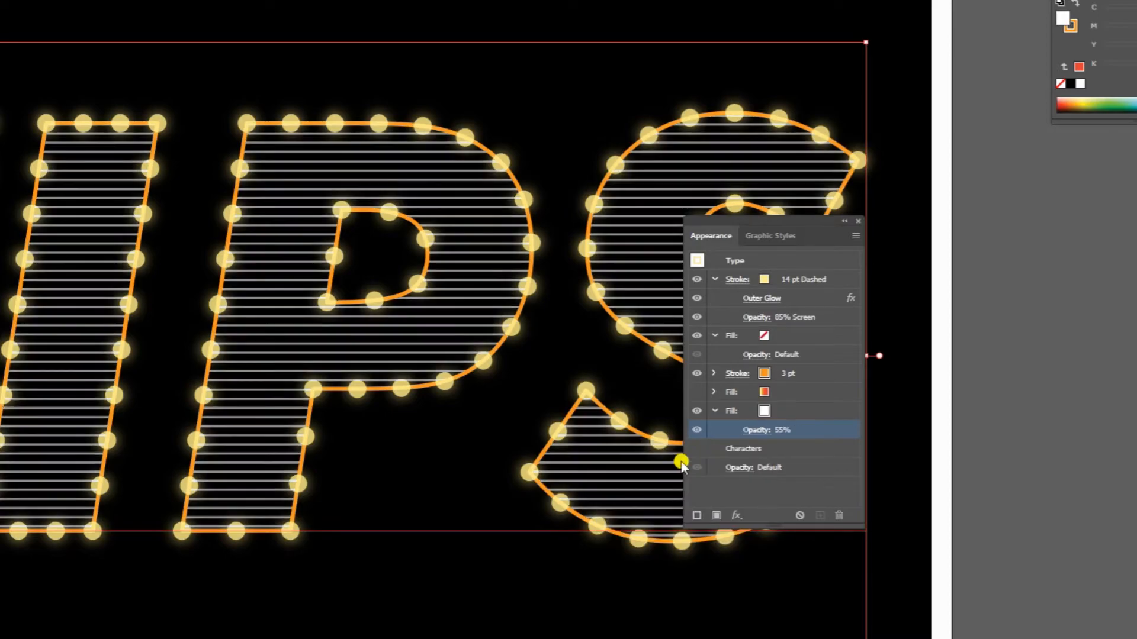
{"action": "left_click", "coordinate": [440, 290]}
{"action": "key", "text": "ctrl+0"}
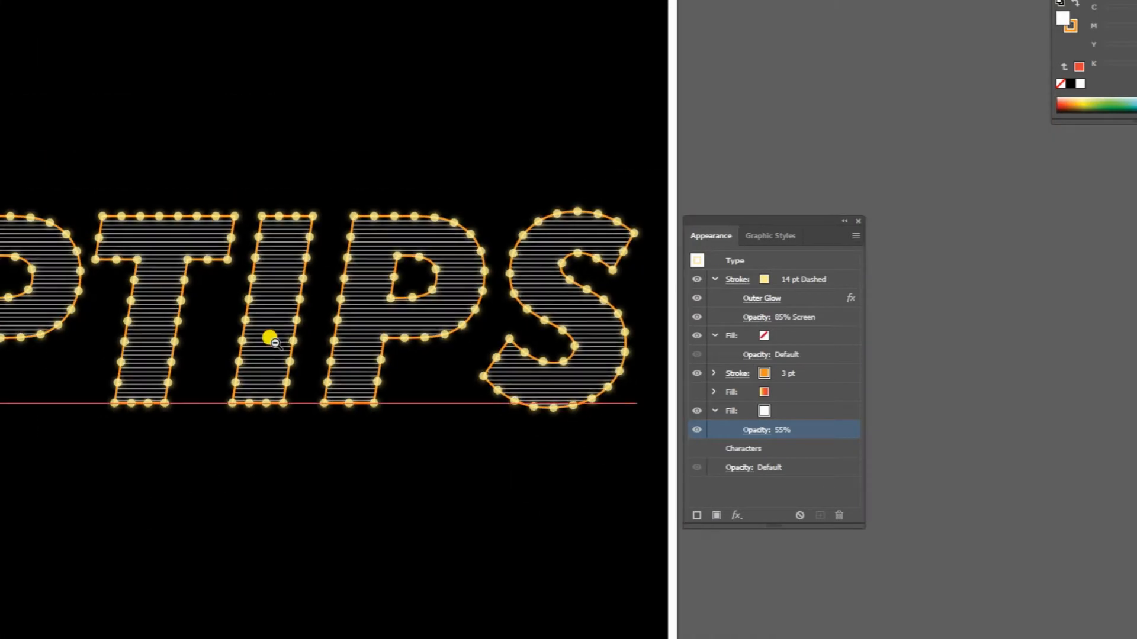
Add another fill below the line-pattern fill and color it with the red swatch
{"action": "left_click", "coordinate": [772, 449]}
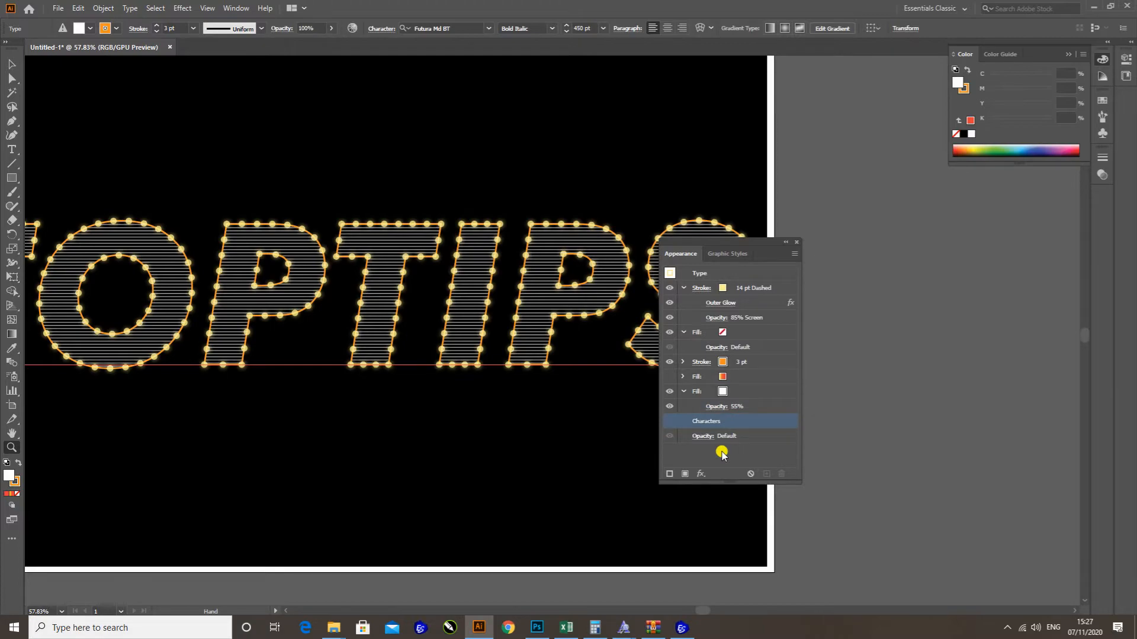
{"action": "left_click", "coordinate": [684, 474]}
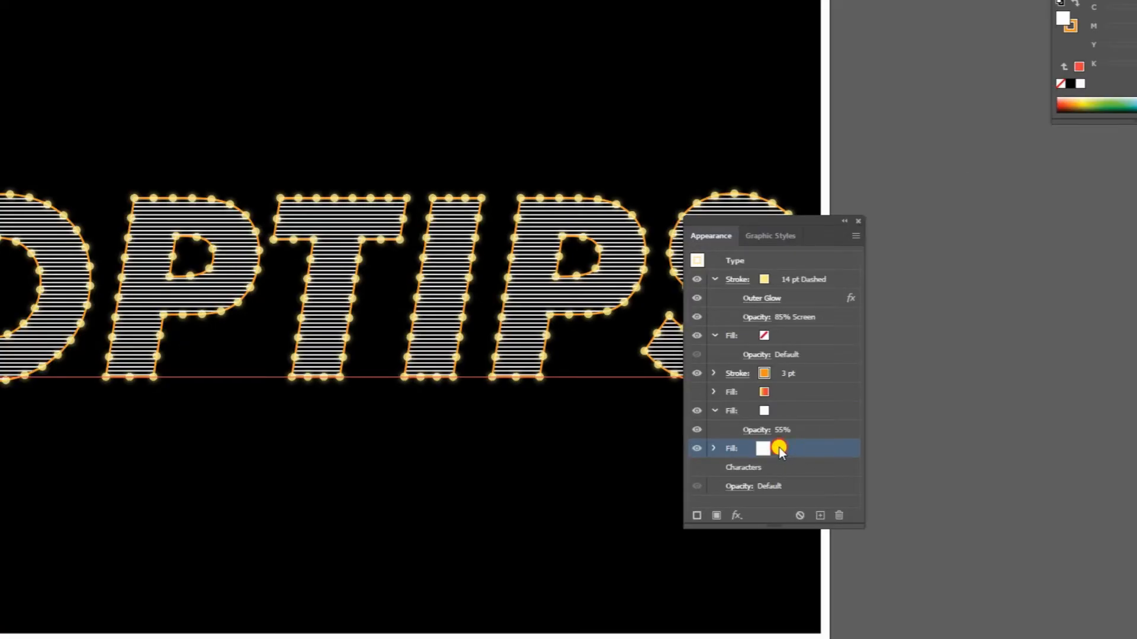
{"action": "left_click", "coordinate": [733, 421]}
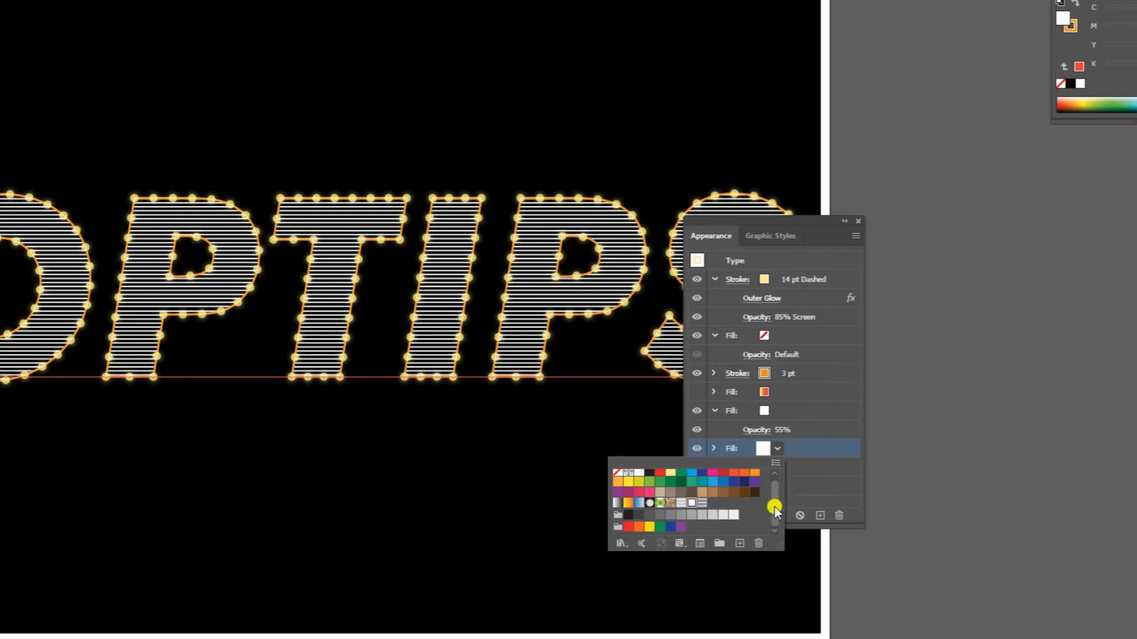
{"action": "left_click_drag", "start_coordinate": [775, 508], "coordinate": [774, 499]}
{"action": "left_click", "coordinate": [661, 479]}
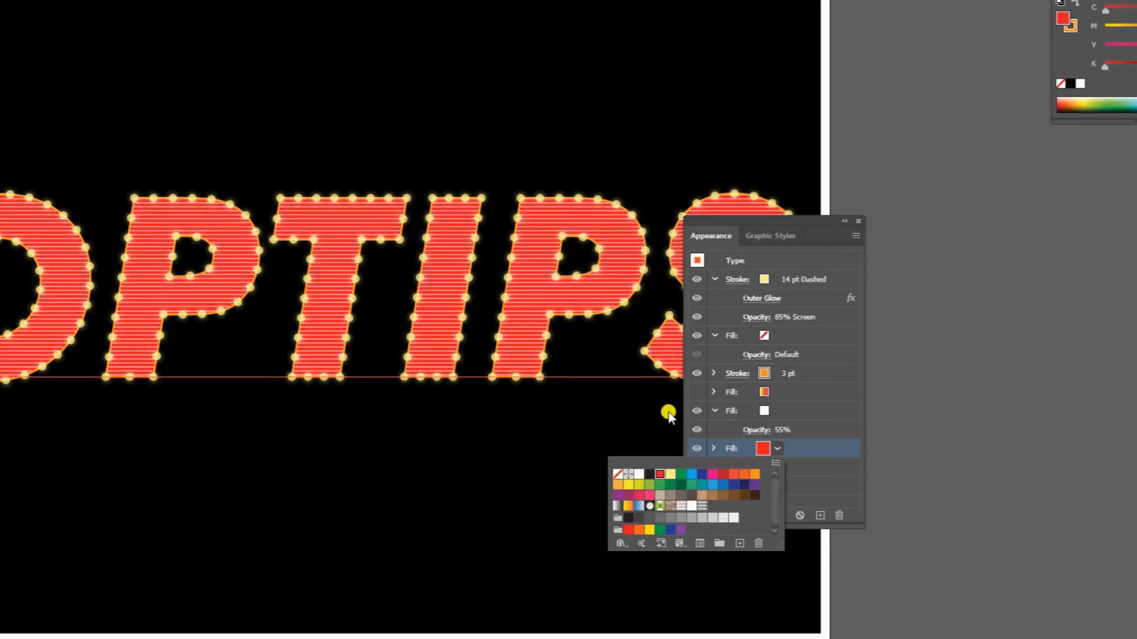
{"action": "scroll", "coordinate": [482, 251], "scroll_direction": "up", "scroll_amount": 3}
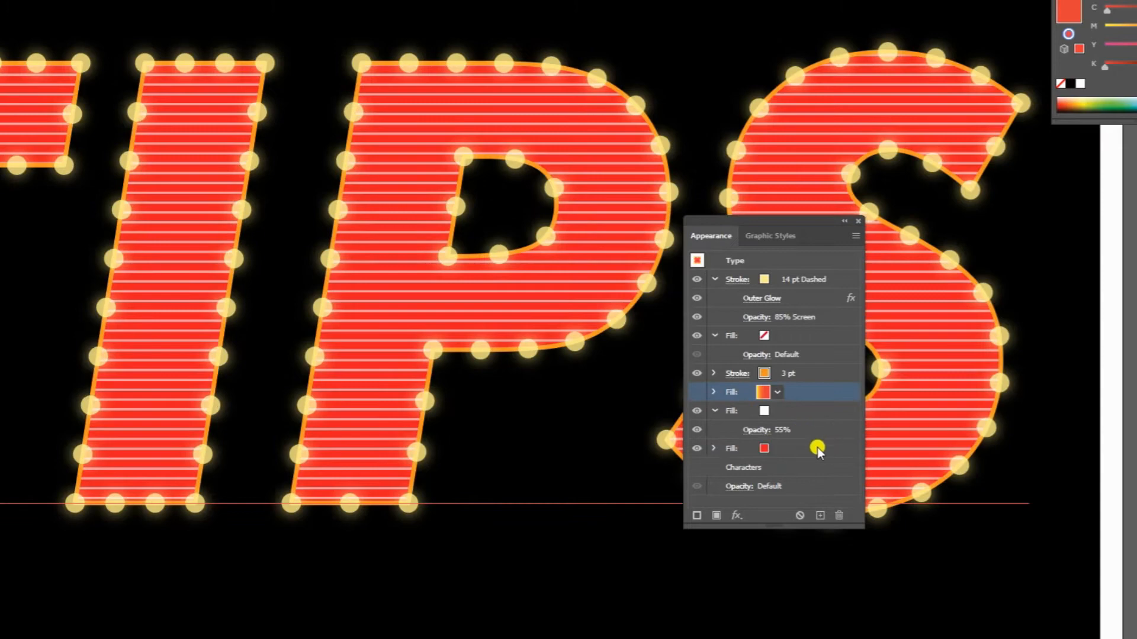
Add an Inner Glow effect to the red fill, using the Screen blending mode
{"action": "left_click", "coordinate": [817, 449]}
{"action": "left_click", "coordinate": [735, 512]}
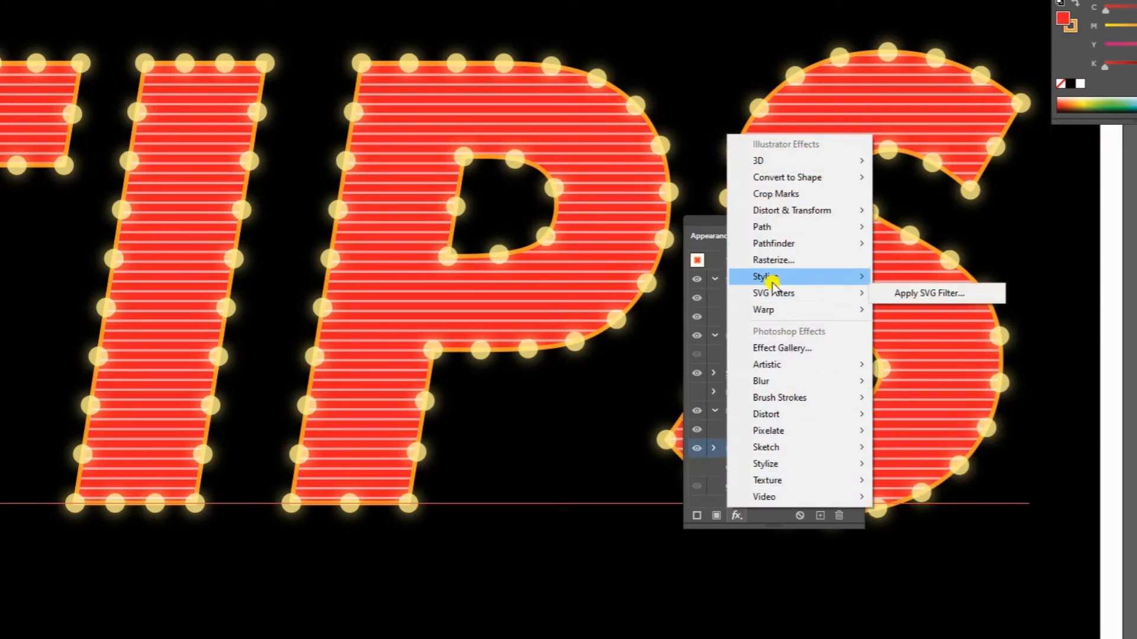
{"action": "mouse_move", "coordinate": [769, 277]}
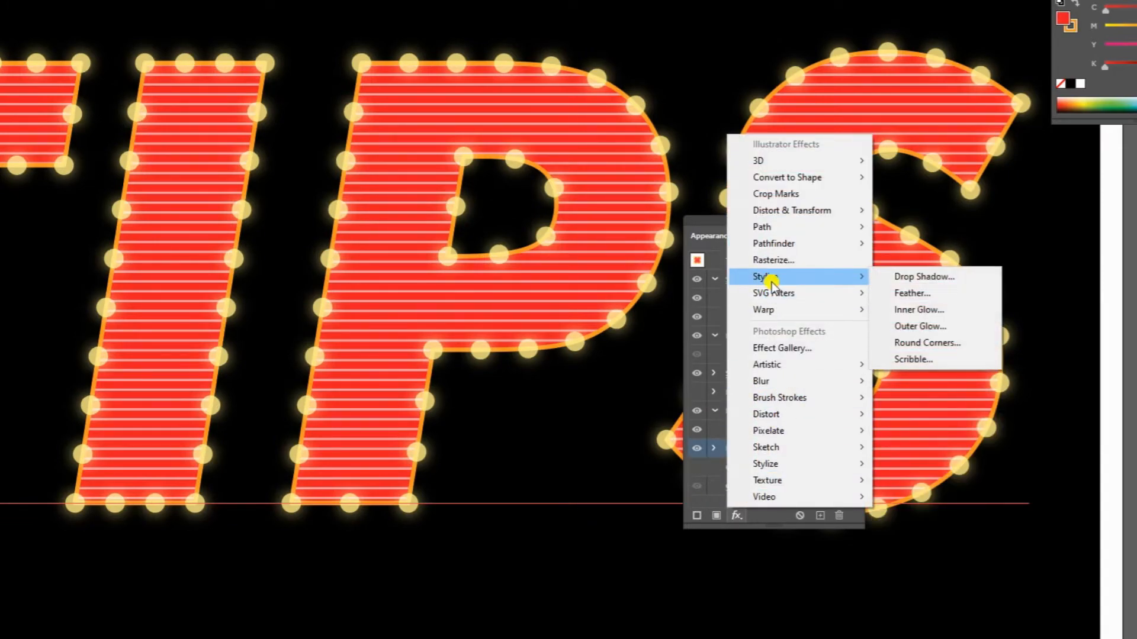
{"action": "left_click", "coordinate": [915, 309]}
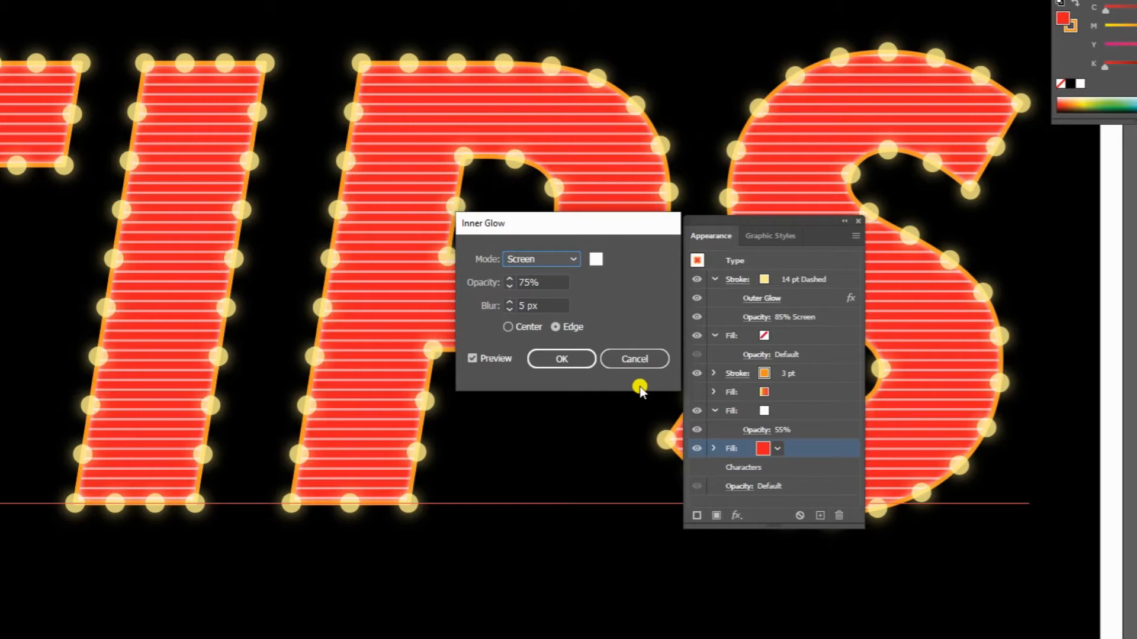
{"action": "left_click", "coordinate": [565, 260]}
{"action": "left_click", "coordinate": [560, 276]}
{"action": "left_click", "coordinate": [568, 259]}
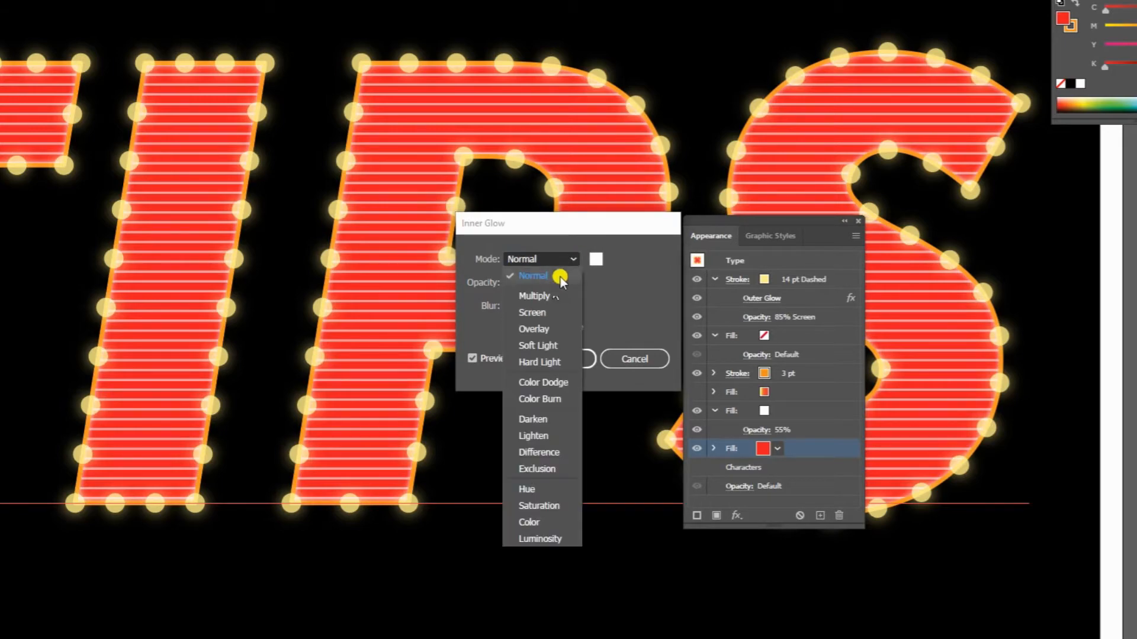
{"action": "left_click", "coordinate": [535, 312]}
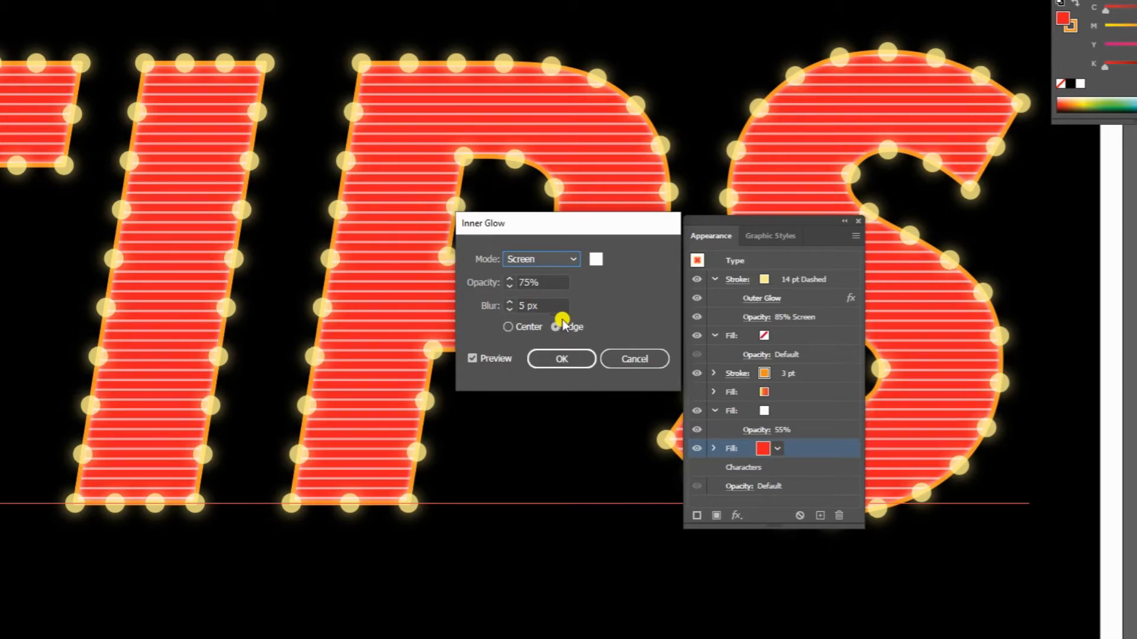
Set the red fill's white inner glow to 56% opacity, 32 px blur and Center, and apply it
{"action": "left_click", "coordinate": [486, 278]}
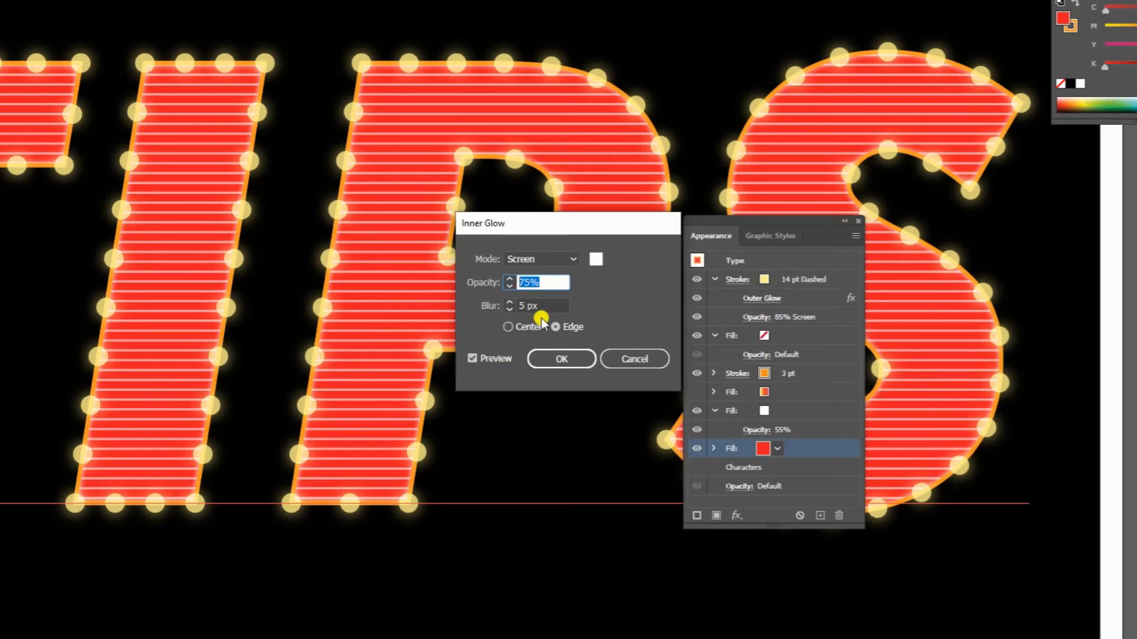
{"action": "type", "text": "56"}
{"action": "key", "text": "Tab"}
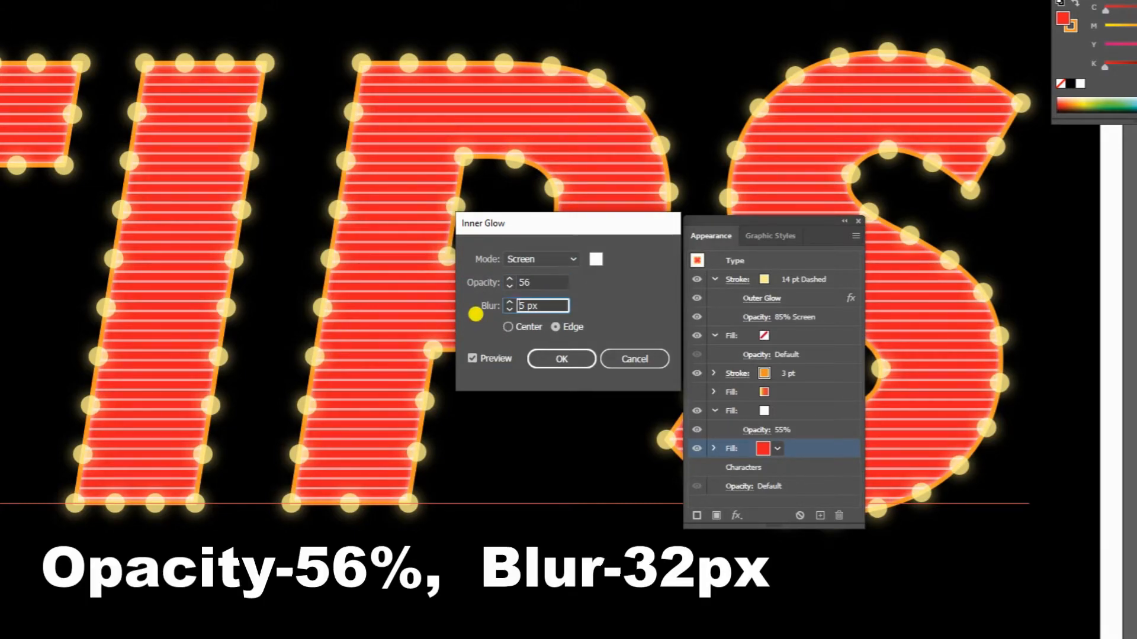
{"action": "left_click", "coordinate": [475, 314]}
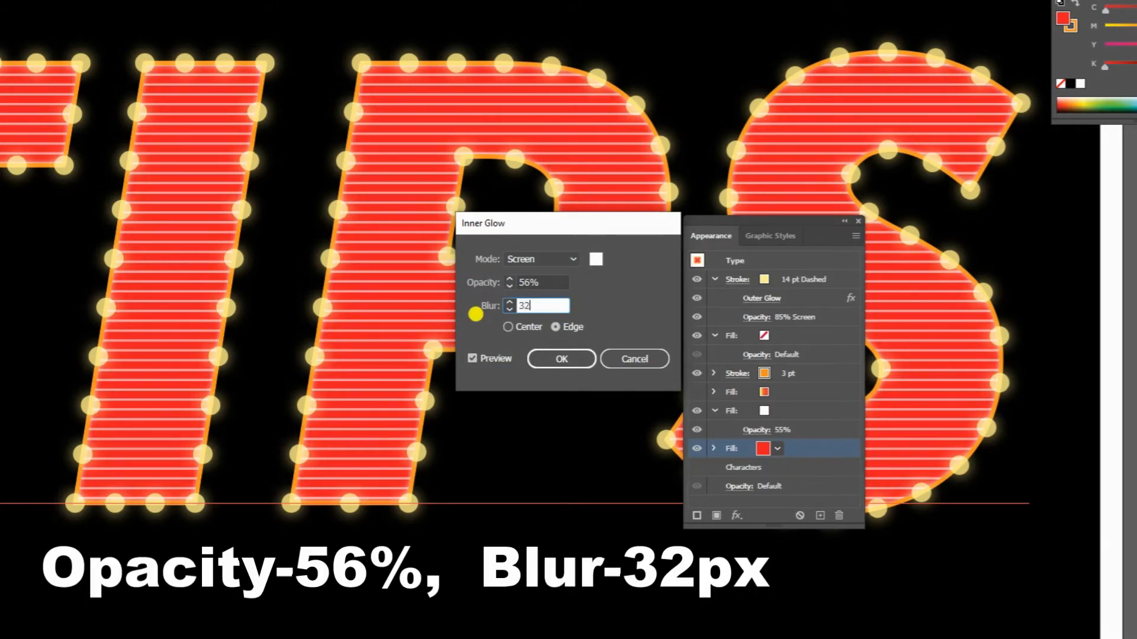
{"action": "type", "text": "32"}
{"action": "key", "text": "Tab"}
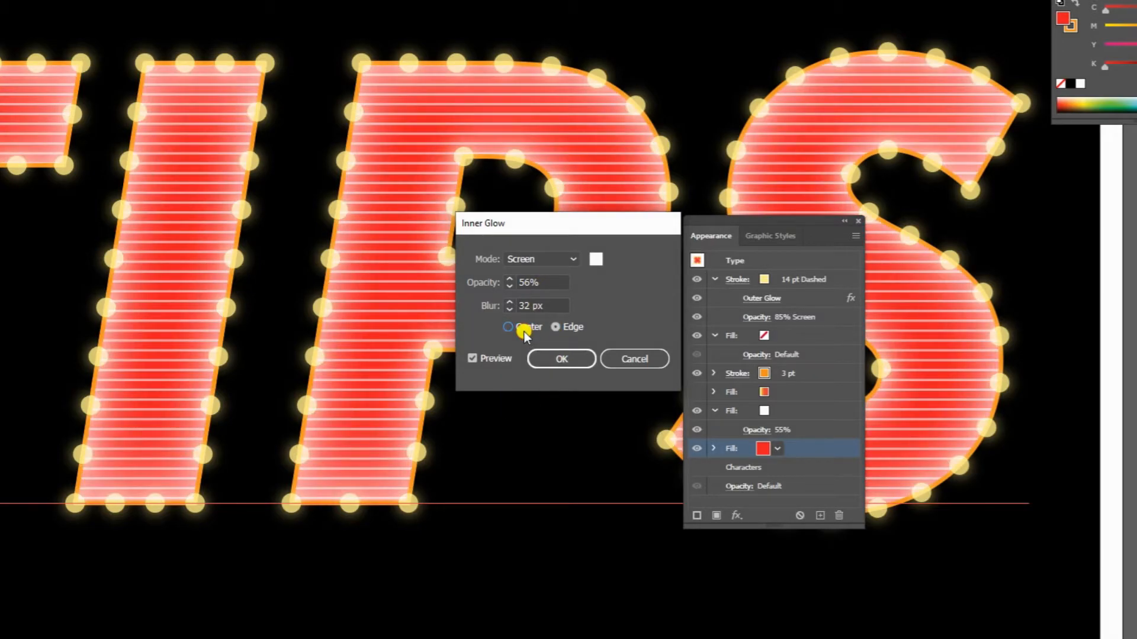
{"action": "left_click", "coordinate": [521, 329]}
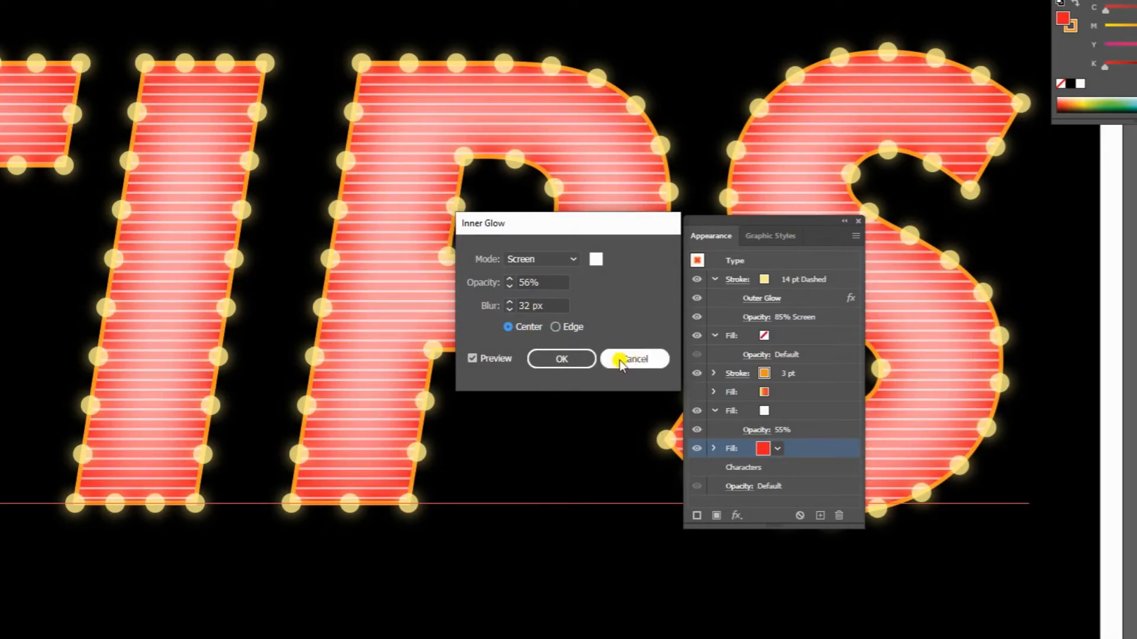
{"action": "left_click", "coordinate": [561, 359]}
{"action": "key", "text": "ctrl+minus"}
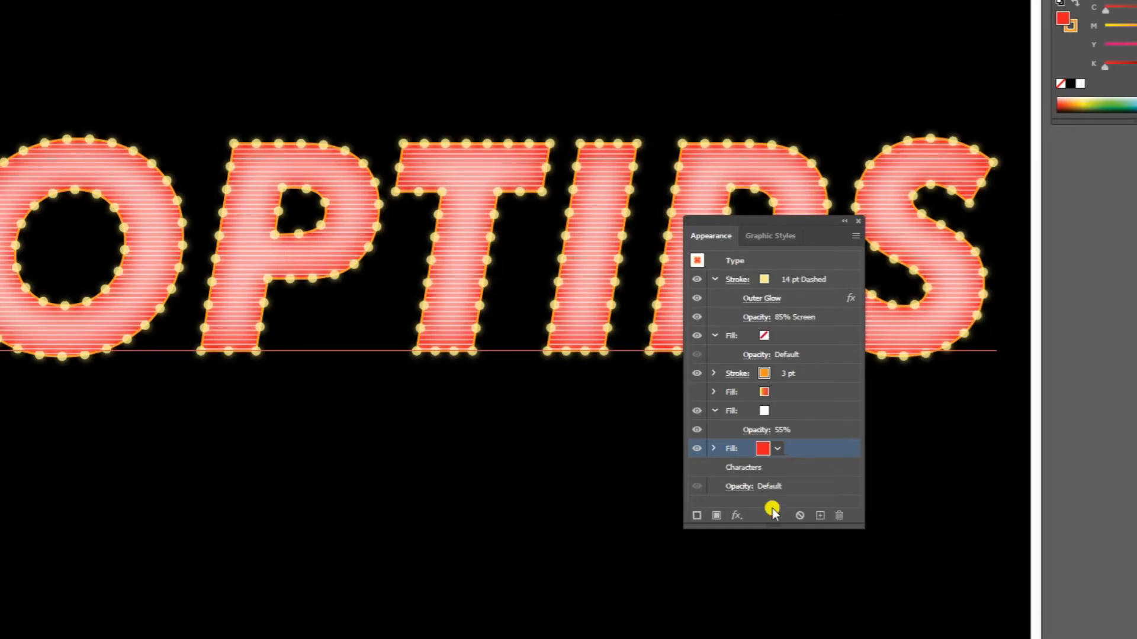
Add a second Inner Glow effect to the red fill, with black (000000) as its color and Multiply as its mode
{"action": "left_click", "coordinate": [736, 515]}
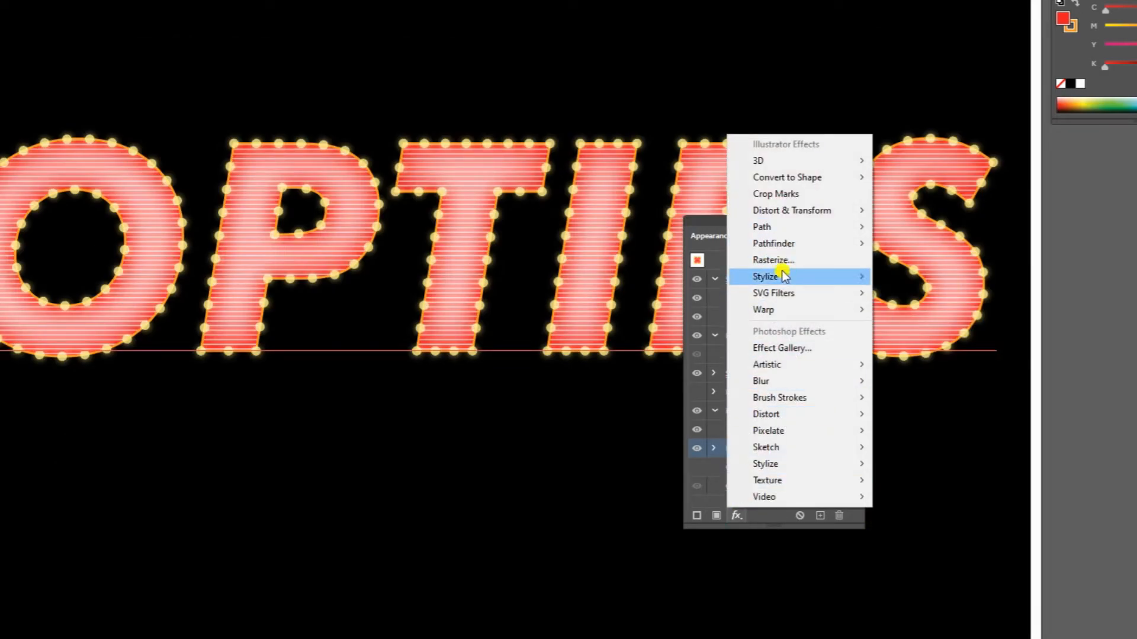
{"action": "mouse_move", "coordinate": [782, 276]}
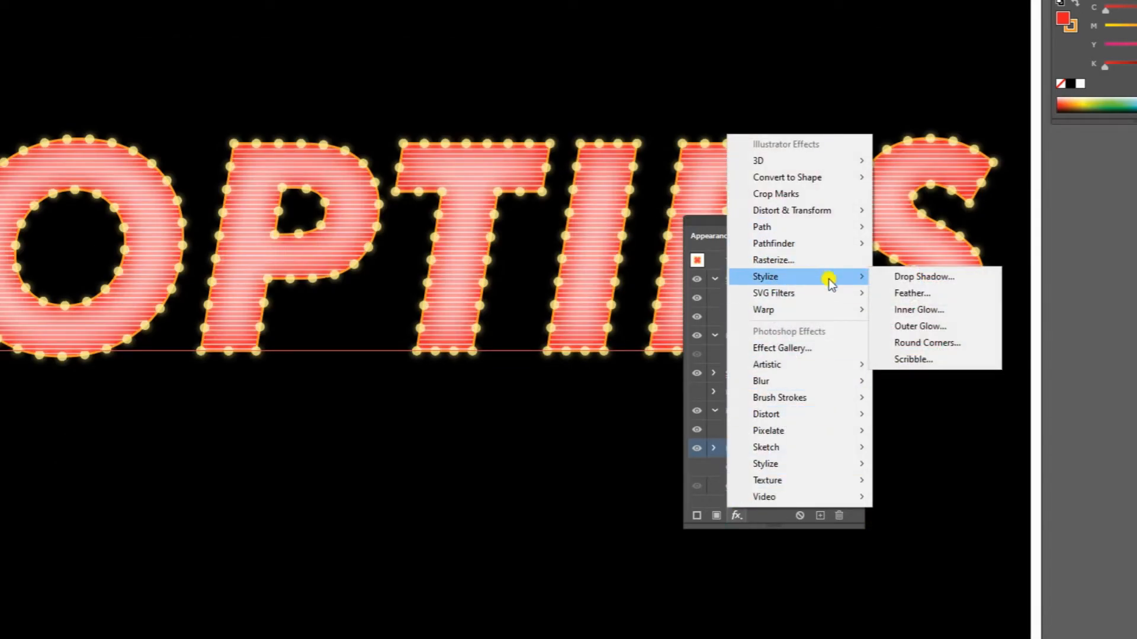
{"action": "left_click", "coordinate": [927, 328]}
{"action": "left_click", "coordinate": [642, 339]}
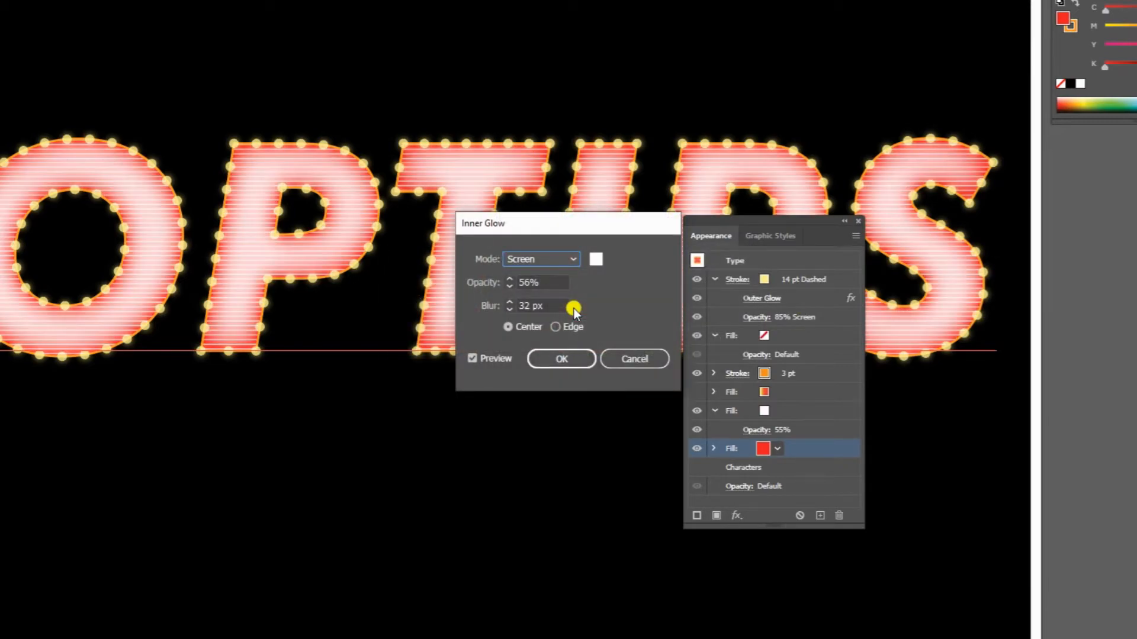
{"action": "left_click", "coordinate": [593, 258]}
{"action": "left_click_drag", "start_coordinate": [540, 368], "coordinate": [573, 409]}
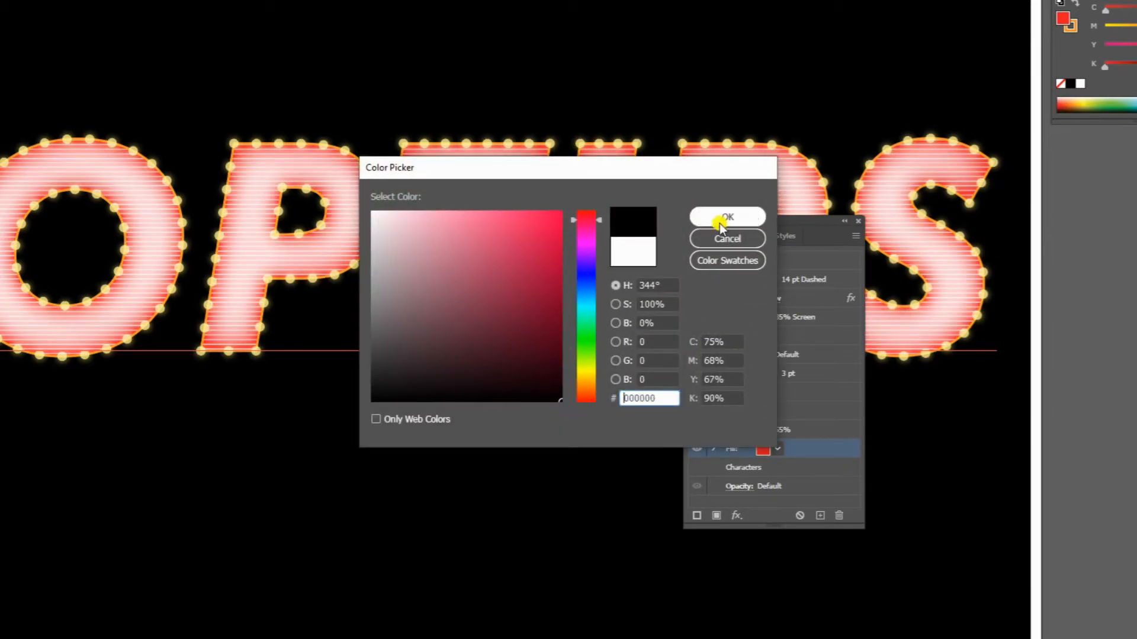
{"action": "left_click", "coordinate": [720, 224]}
{"action": "left_click", "coordinate": [548, 260]}
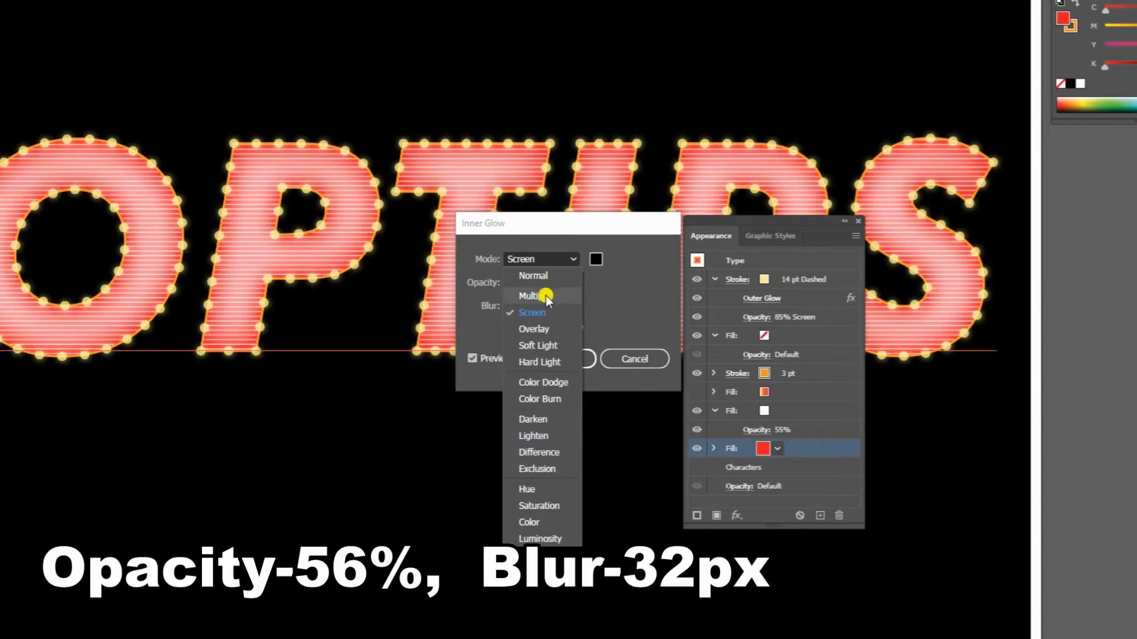
{"action": "left_click", "coordinate": [601, 325]}
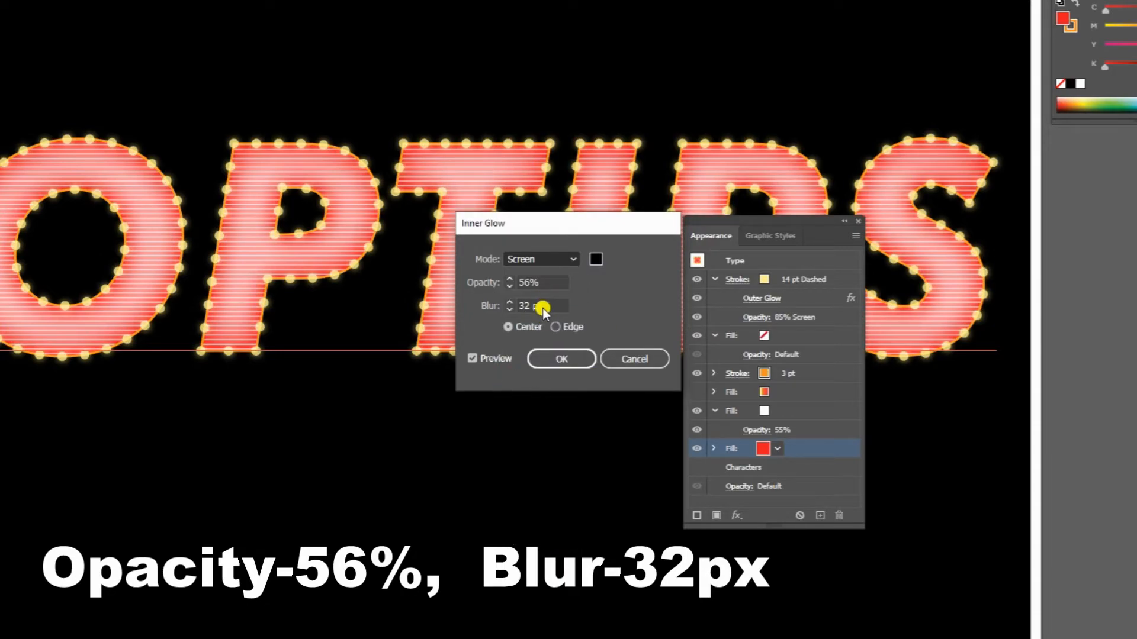
Set the black inner glow to 63% opacity, 30 px blur and Edge, and apply it
{"action": "left_click", "coordinate": [535, 283]}
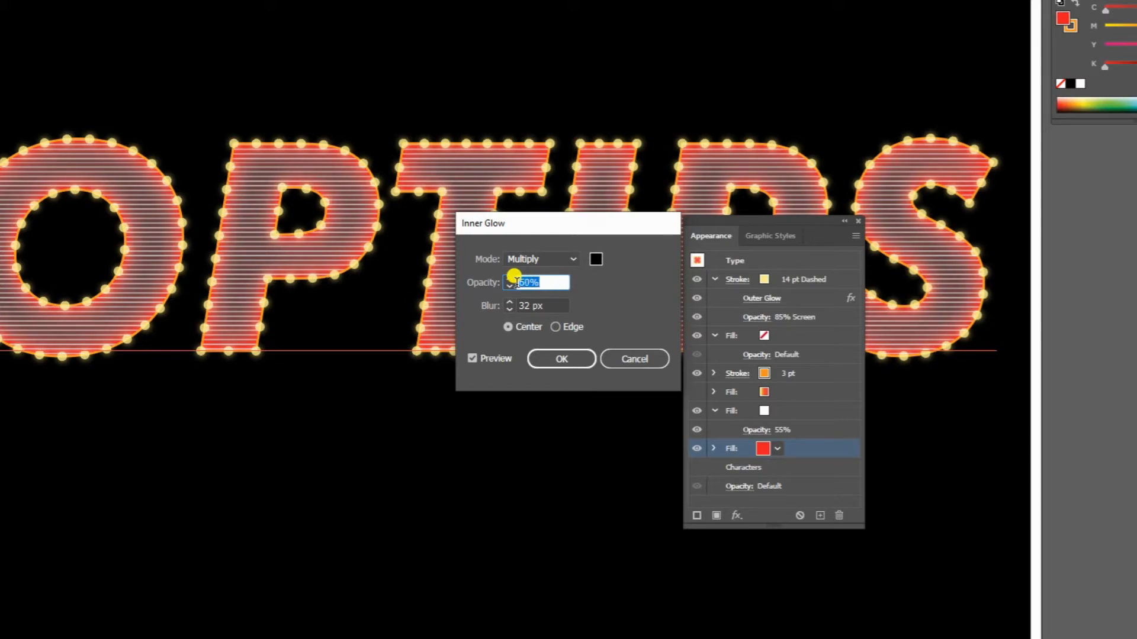
{"action": "type", "text": "3"}
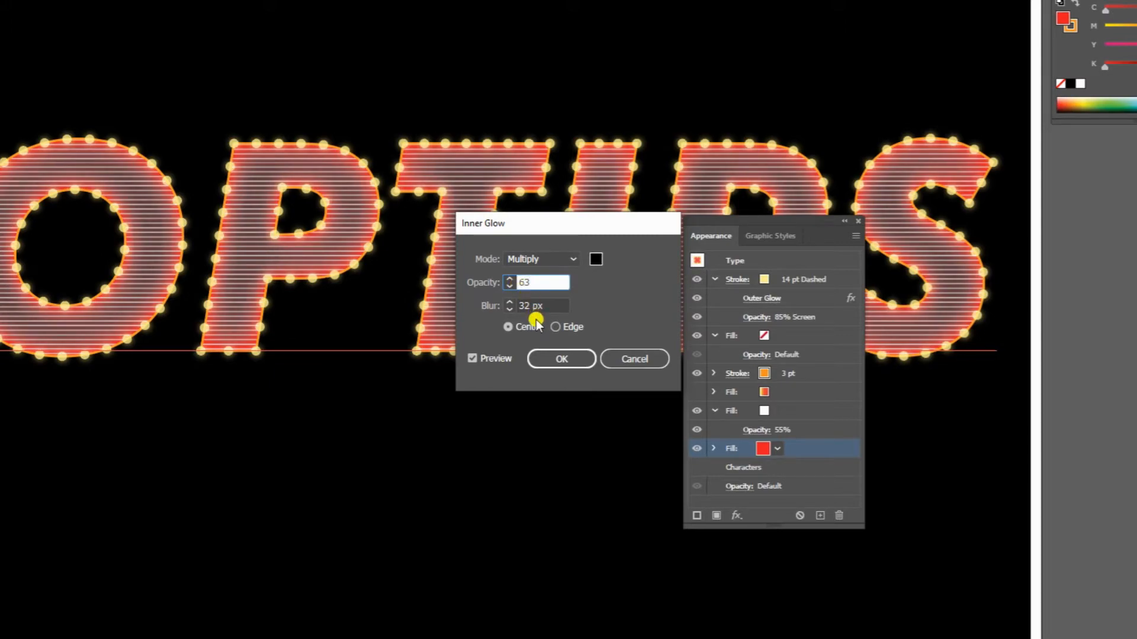
{"action": "left_click", "coordinate": [550, 306]}
{"action": "type", "text": "30"}
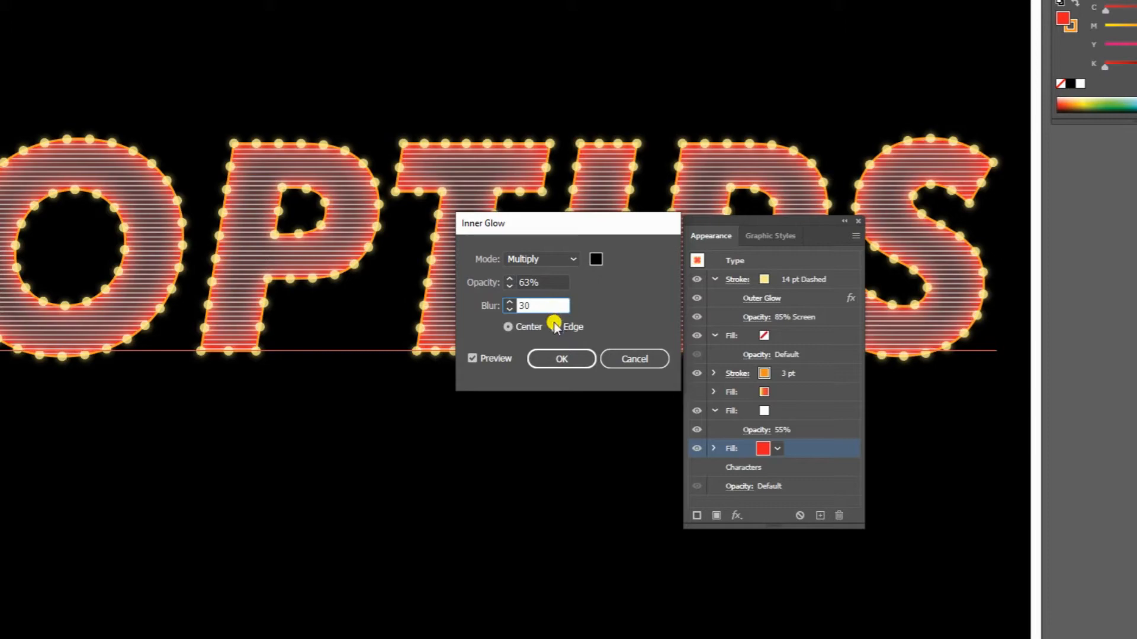
{"action": "left_click", "coordinate": [569, 328]}
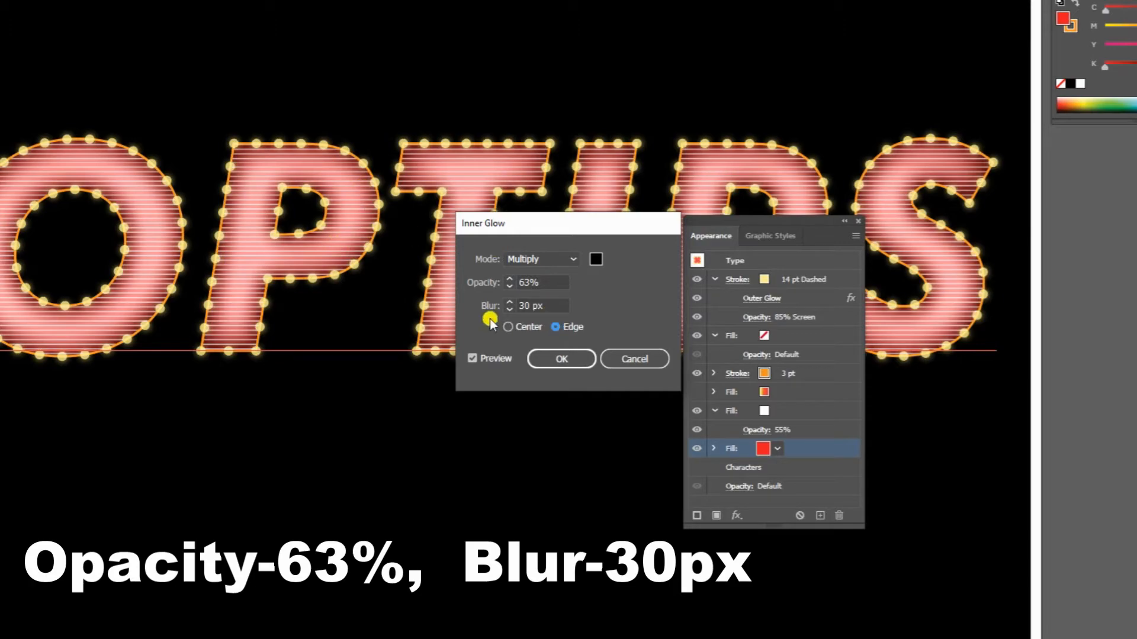
{"action": "left_click", "coordinate": [558, 358]}
{"action": "left_click", "coordinate": [540, 206], "text": "alt"}
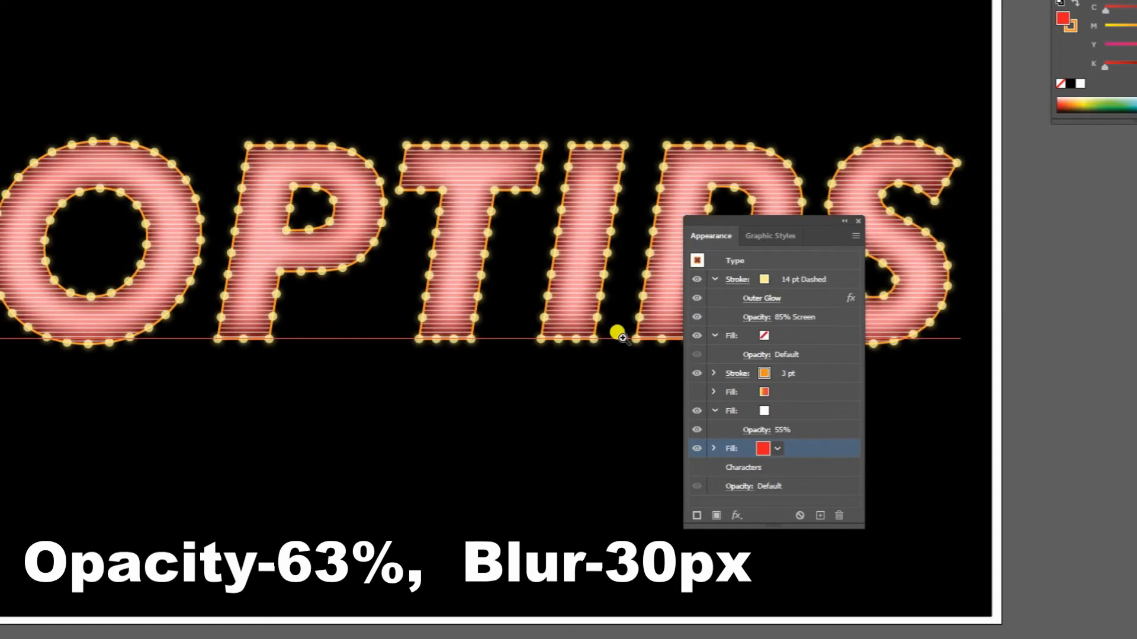
Make the hidden gradient fill of the TOPTIPS text visible again
{"action": "left_click", "coordinate": [697, 392]}
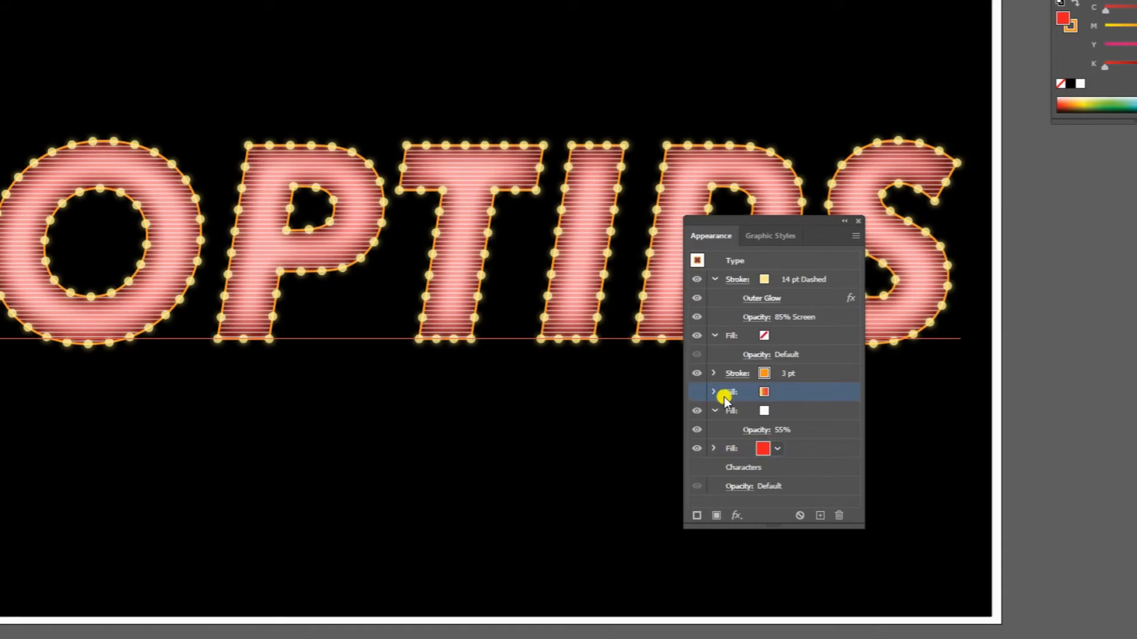
{"action": "left_click", "coordinate": [698, 392]}
{"action": "left_click_drag", "start_coordinate": [332, 226], "coordinate": [90, 305]}
{"action": "left_click_drag", "start_coordinate": [418, 243], "coordinate": [514, 270]}
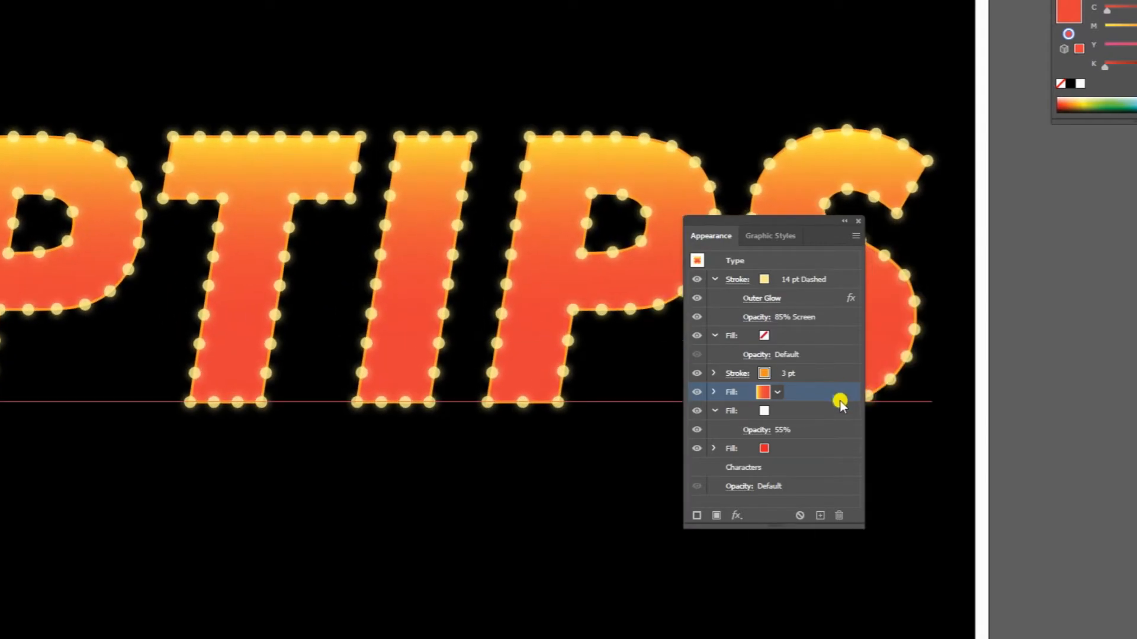
Change the gradient fill's blending mode to Overlay at 100% opacity
{"action": "left_click", "coordinate": [812, 381]}
{"action": "left_click", "coordinate": [798, 390]}
{"action": "left_click", "coordinate": [715, 393]}
{"action": "left_click", "coordinate": [751, 412]}
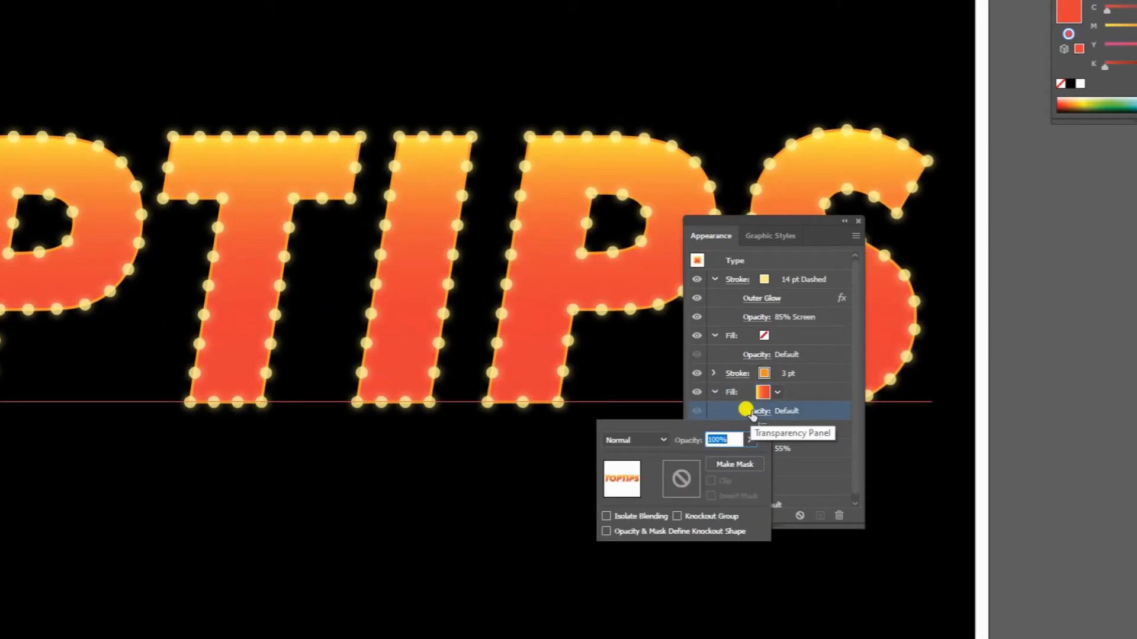
{"action": "left_click", "coordinate": [663, 440]}
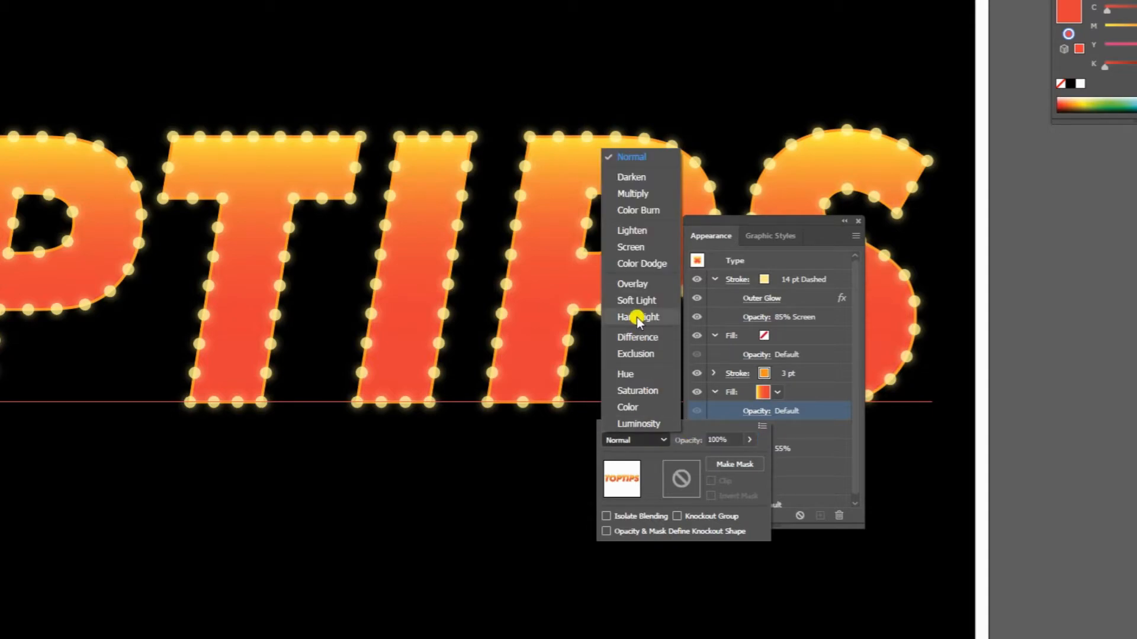
{"action": "left_click", "coordinate": [629, 286]}
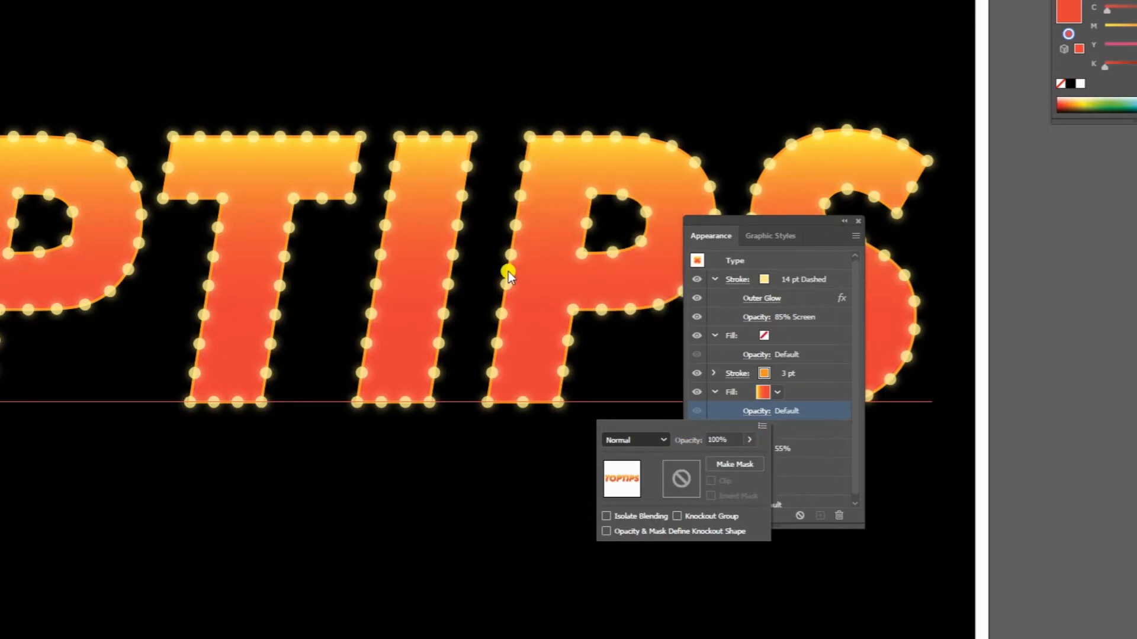
{"action": "left_click_drag", "start_coordinate": [347, 183], "coordinate": [492, 245]}
{"action": "left_click_drag", "start_coordinate": [430, 207], "coordinate": [310, 237]}
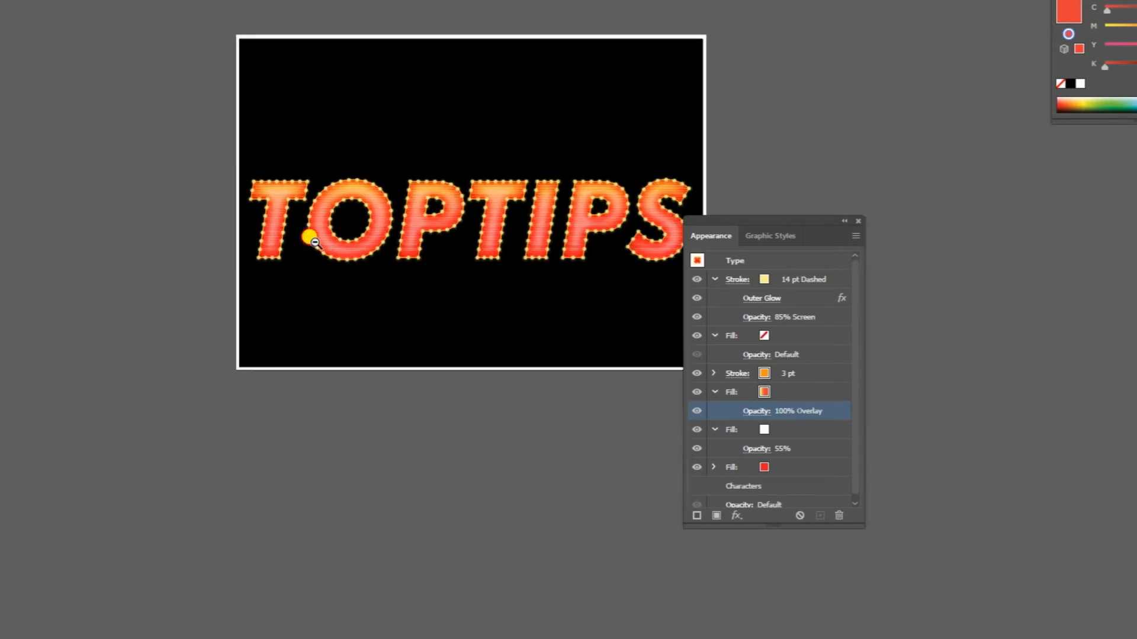
{"action": "left_click_drag", "start_coordinate": [491, 207], "coordinate": [610, 267]}
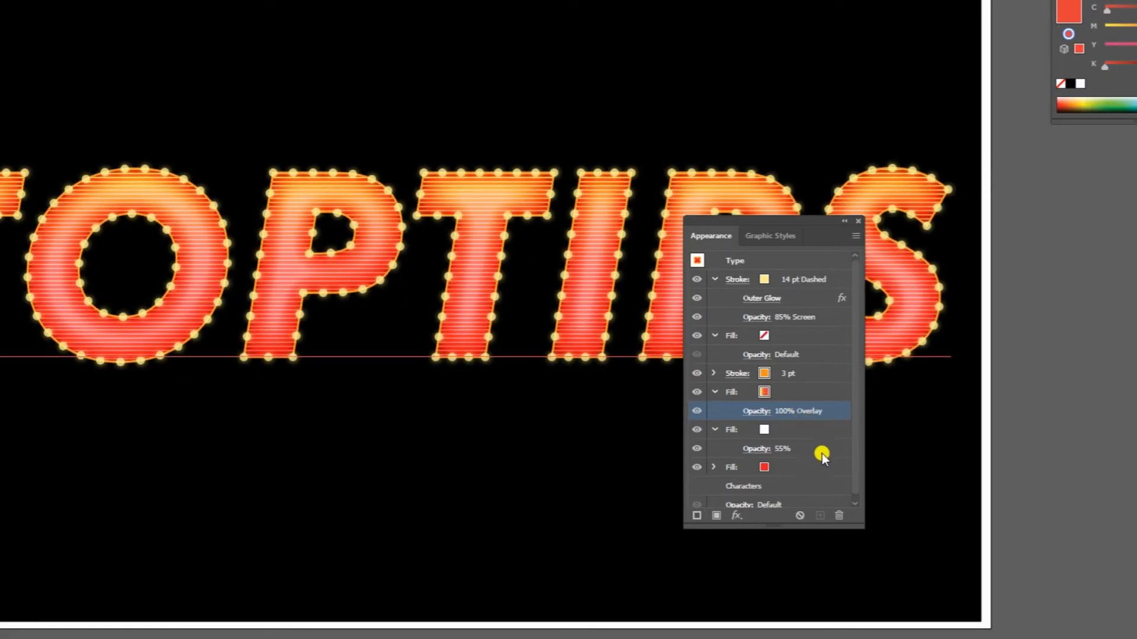
Add another fill below the red fill and color it white
{"action": "scroll", "coordinate": [823, 453], "scroll_direction": "down", "scroll_amount": 1}
{"action": "left_click", "coordinate": [763, 480]}
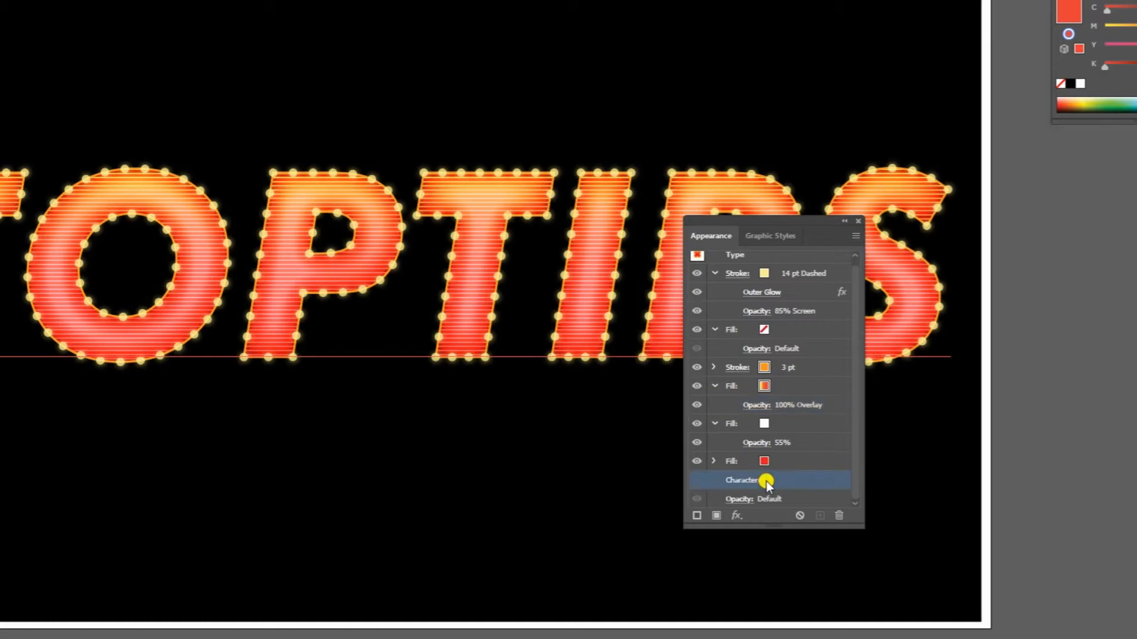
{"action": "left_click", "coordinate": [717, 516]}
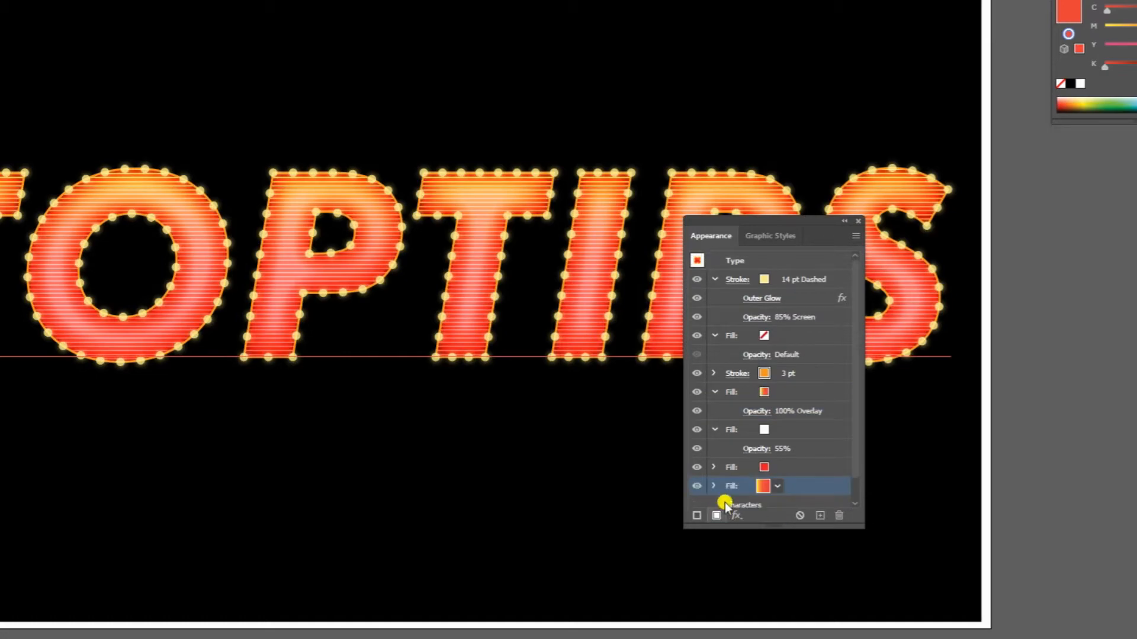
{"action": "left_click", "coordinate": [775, 487]}
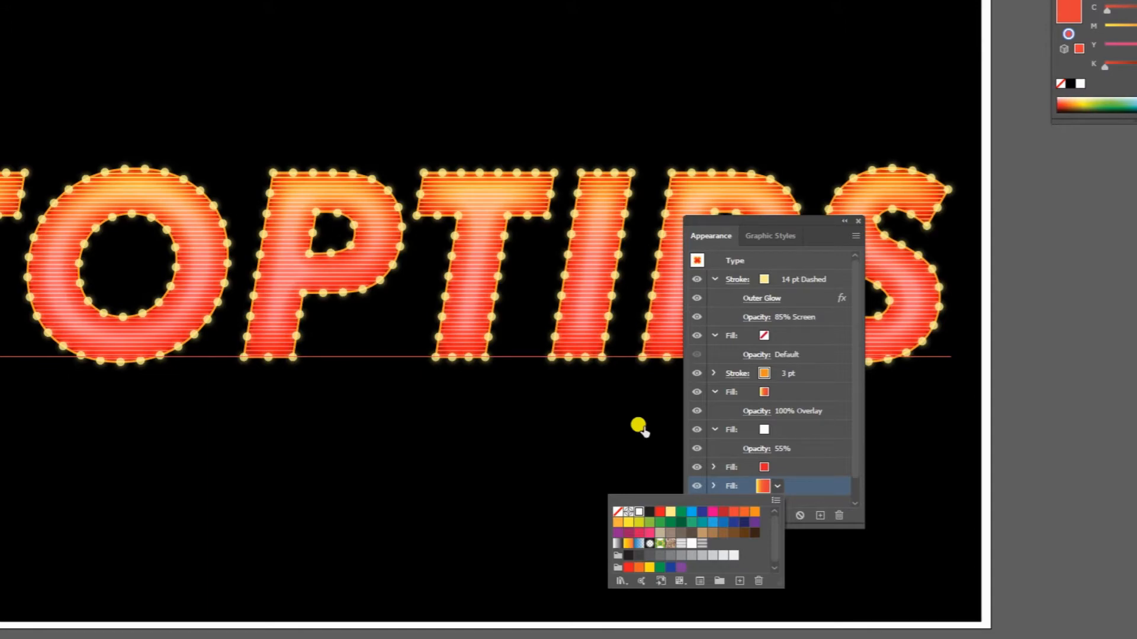
{"action": "left_click", "coordinate": [853, 433]}
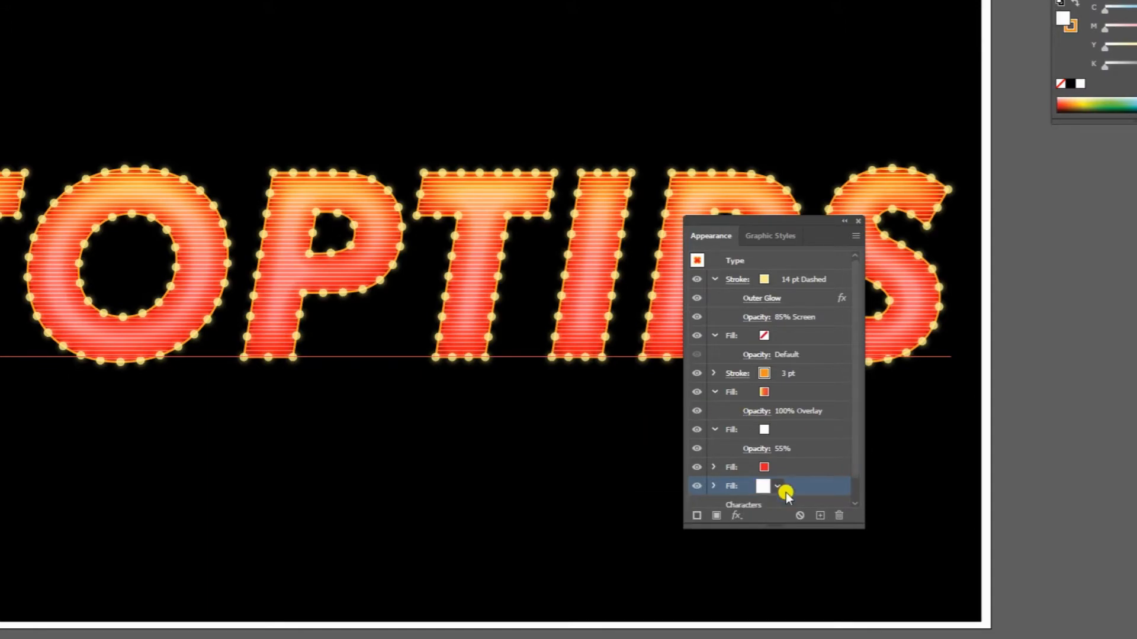
Apply a Transform effect to the lowest white fill with 30 copies moved -1 px horizontally and 0.8 px vertically
{"action": "scroll", "coordinate": [803, 462], "scroll_direction": "down", "scroll_amount": 1}
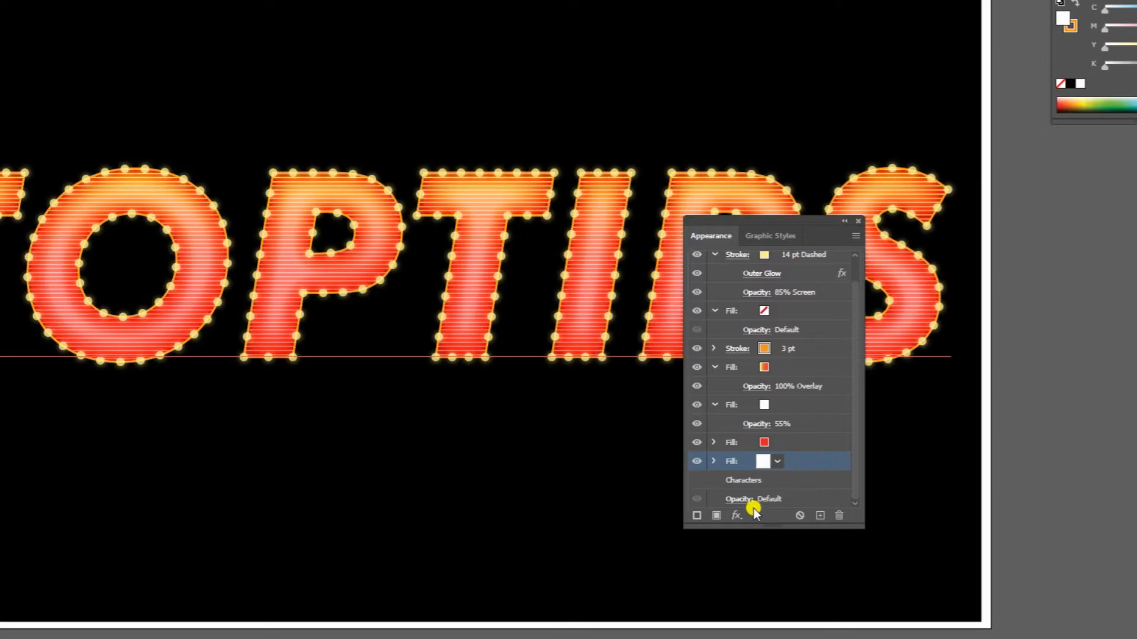
{"action": "left_click", "coordinate": [737, 515]}
{"action": "mouse_move", "coordinate": [789, 214]}
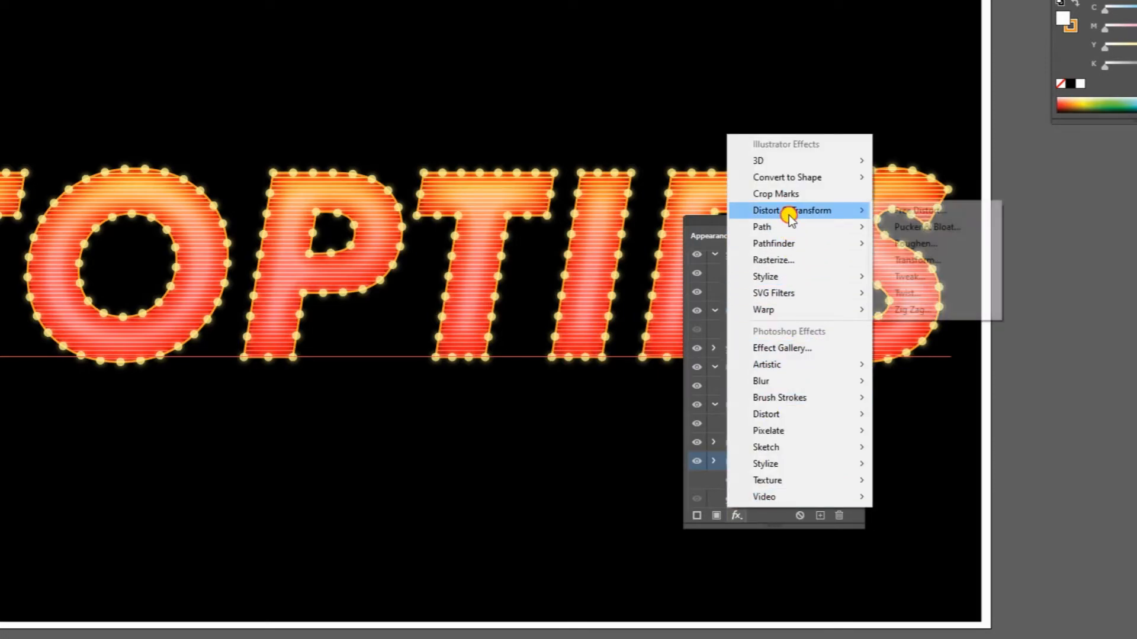
{"action": "left_click", "coordinate": [918, 260]}
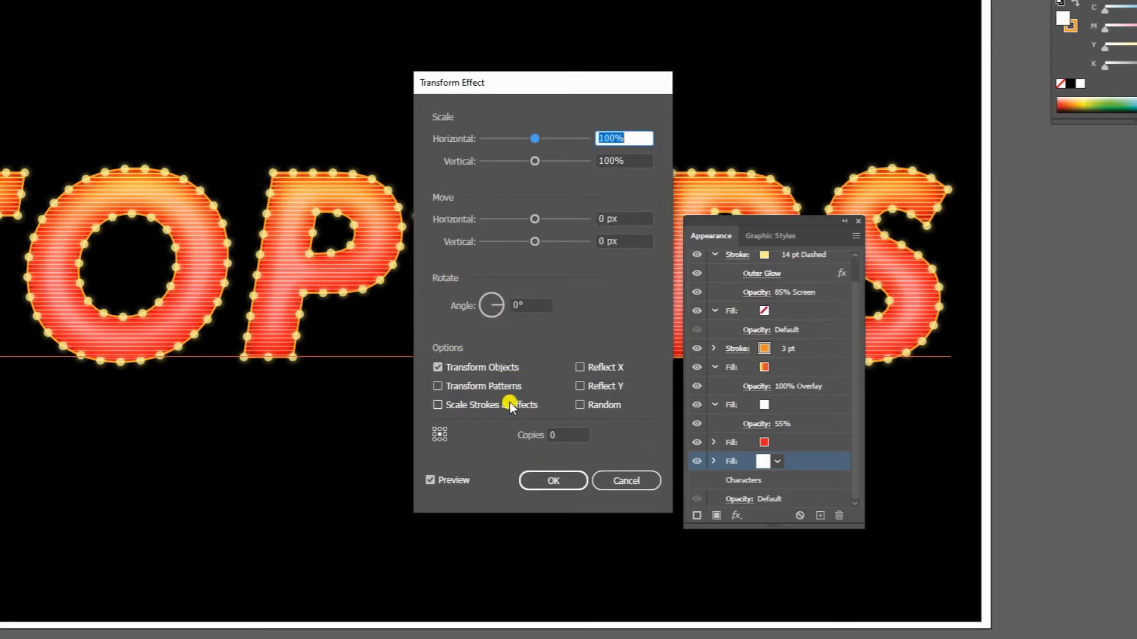
{"action": "left_click", "coordinate": [559, 435]}
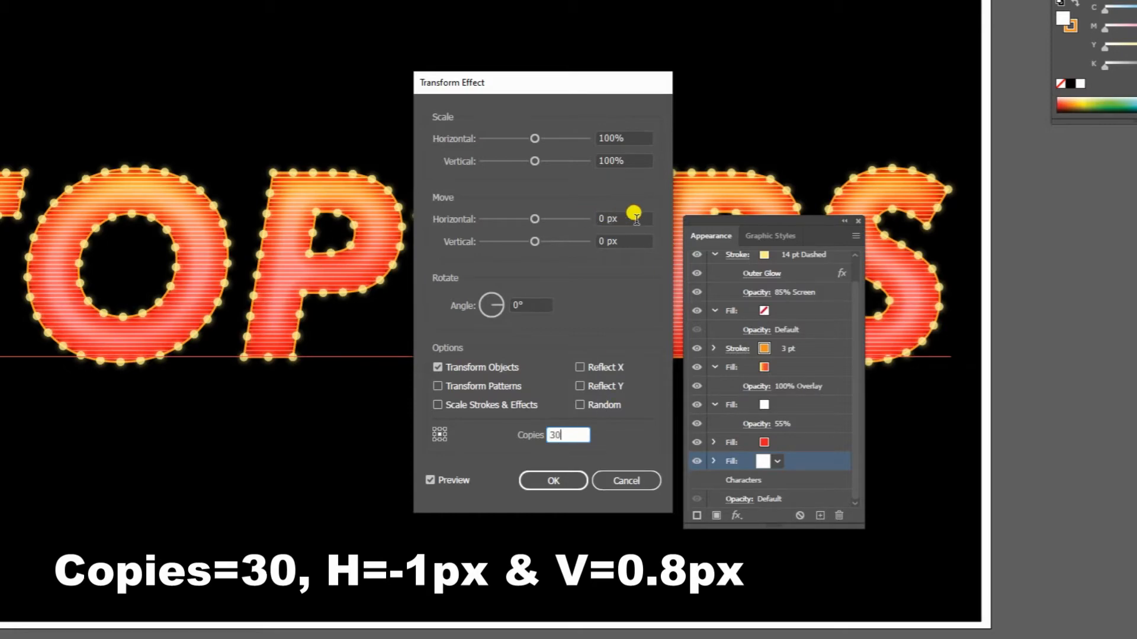
{"action": "left_click", "coordinate": [636, 219]}
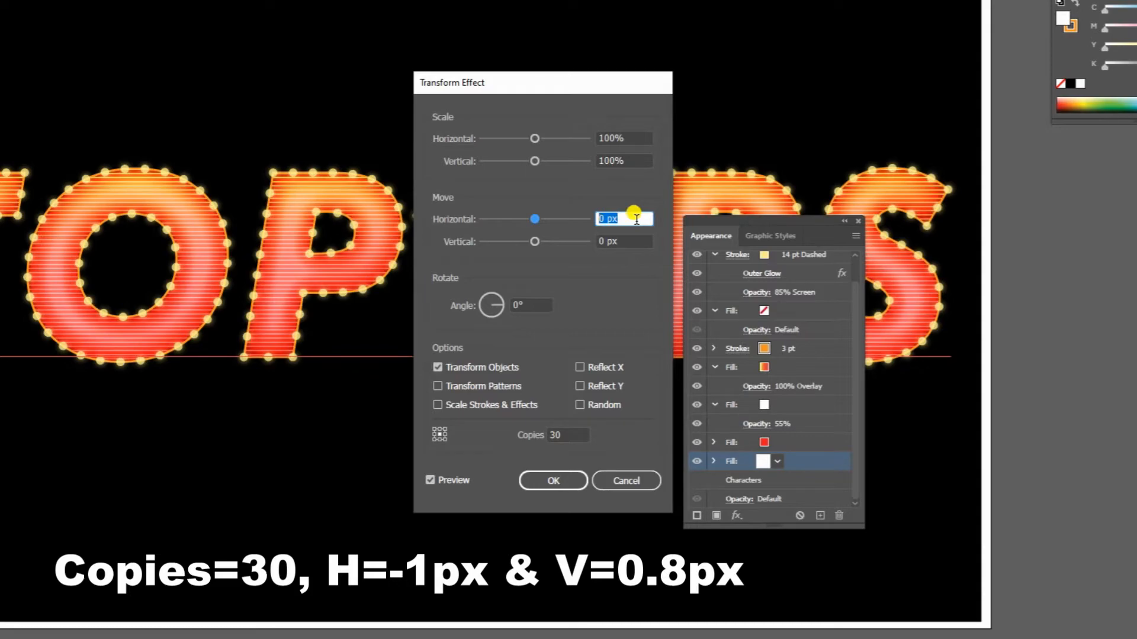
{"action": "type", "text": "-1"}
{"action": "key", "text": "Tab"}
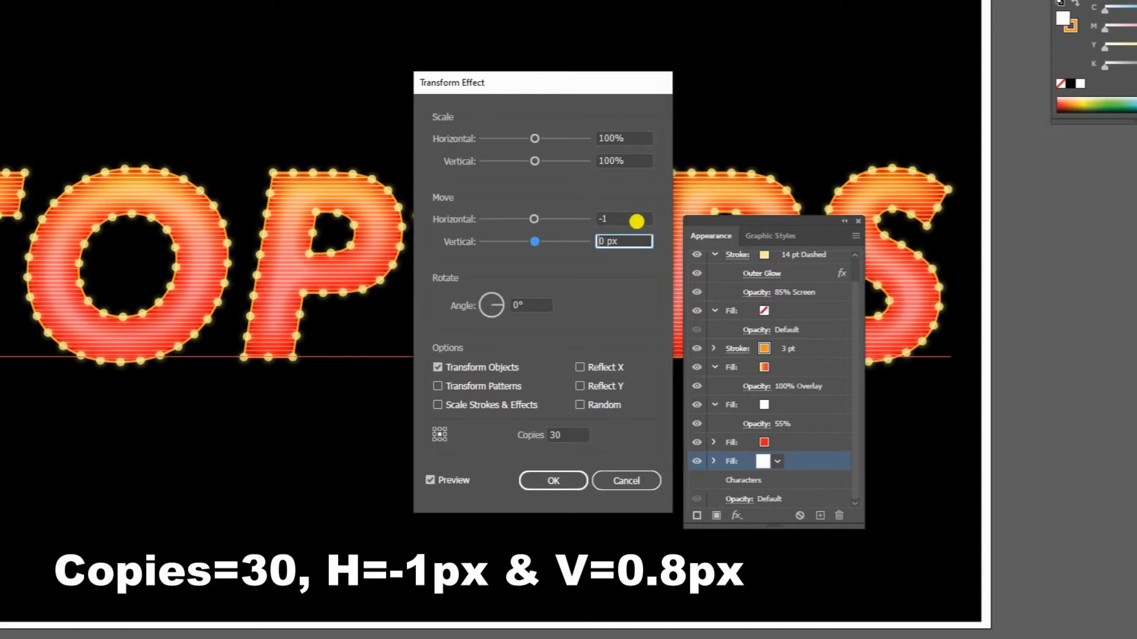
{"action": "type", "text": "0.8"}
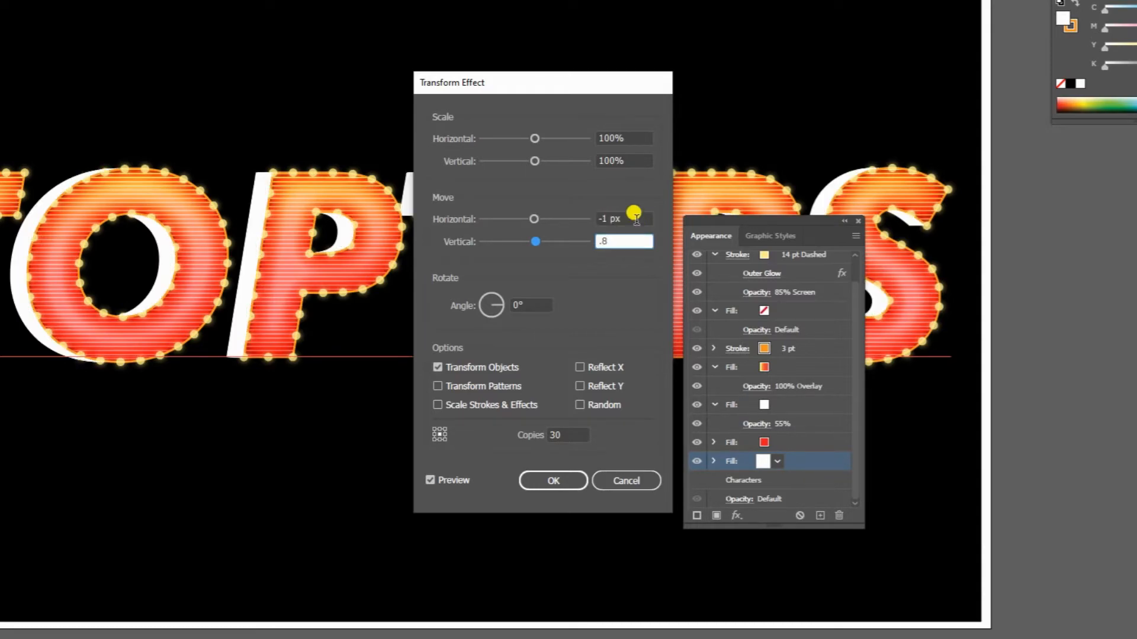
{"action": "left_click", "coordinate": [444, 483]}
{"action": "left_click", "coordinate": [444, 482]}
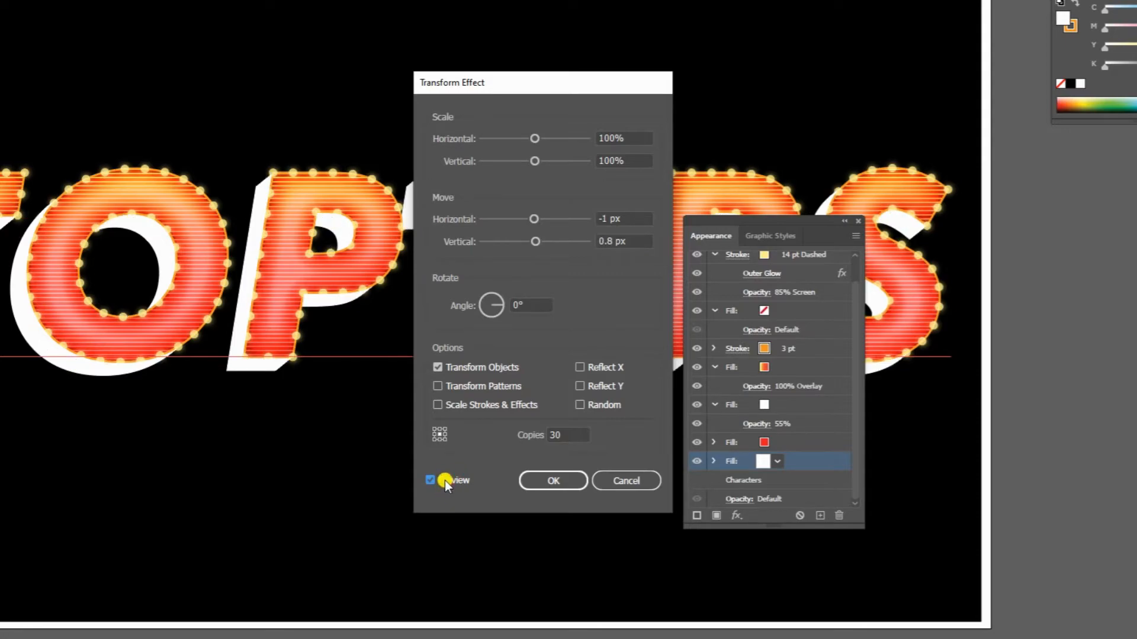
{"action": "left_click", "coordinate": [541, 482]}
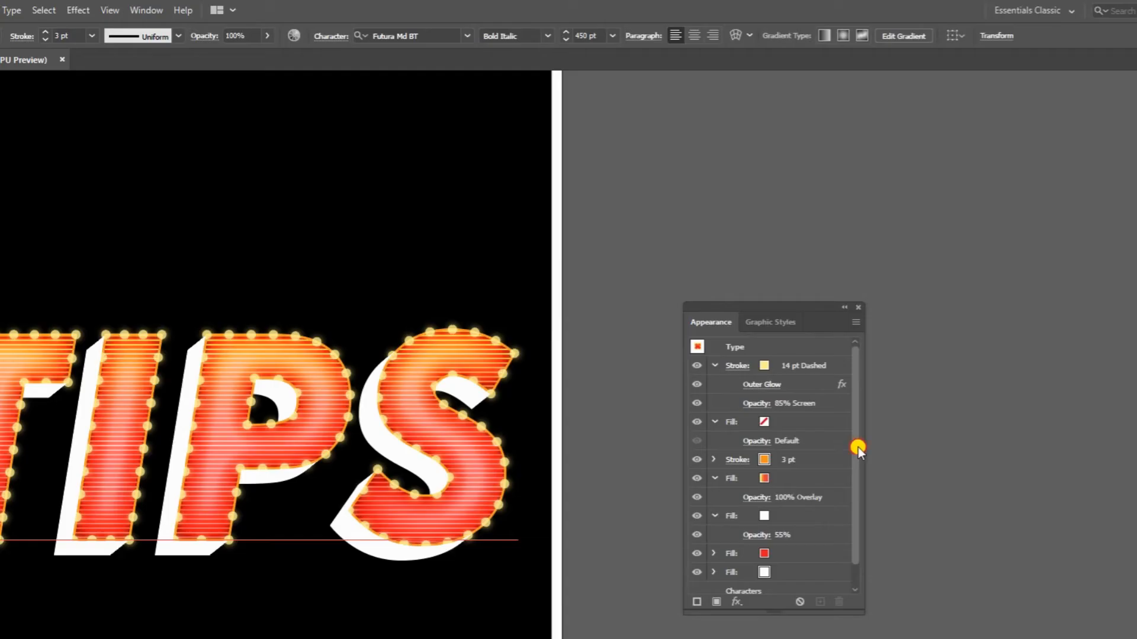
Recolor the transformed white fill at the back of the text with the purple gradient swatch
{"action": "scroll", "coordinate": [857, 446], "scroll_direction": "down", "scroll_amount": 1}
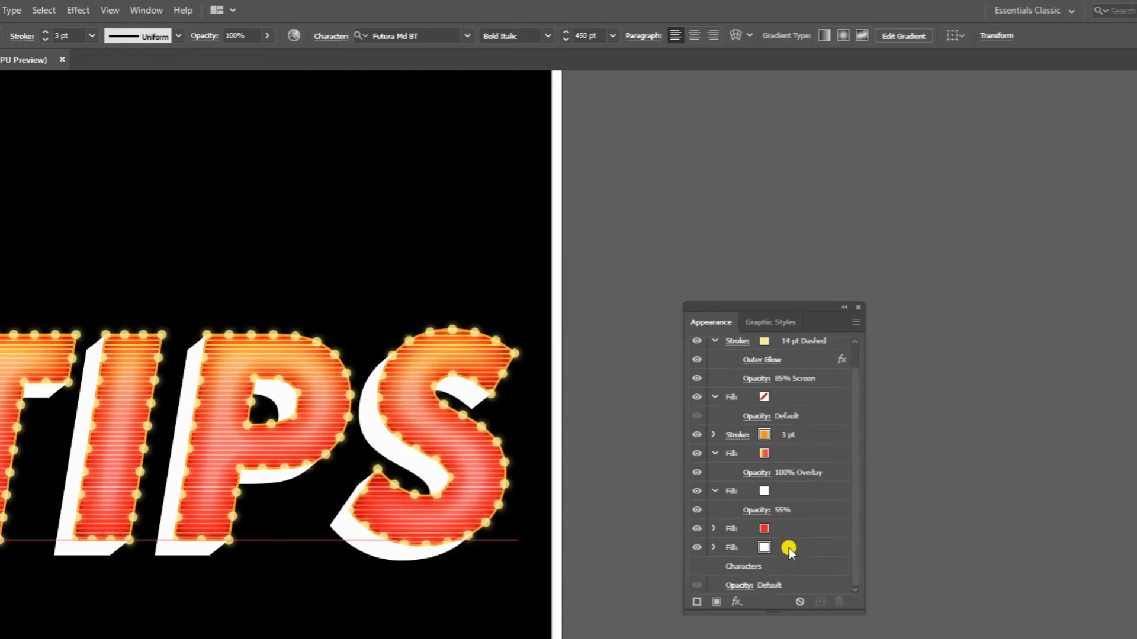
{"action": "left_click", "coordinate": [805, 551]}
{"action": "left_click", "coordinate": [779, 550]}
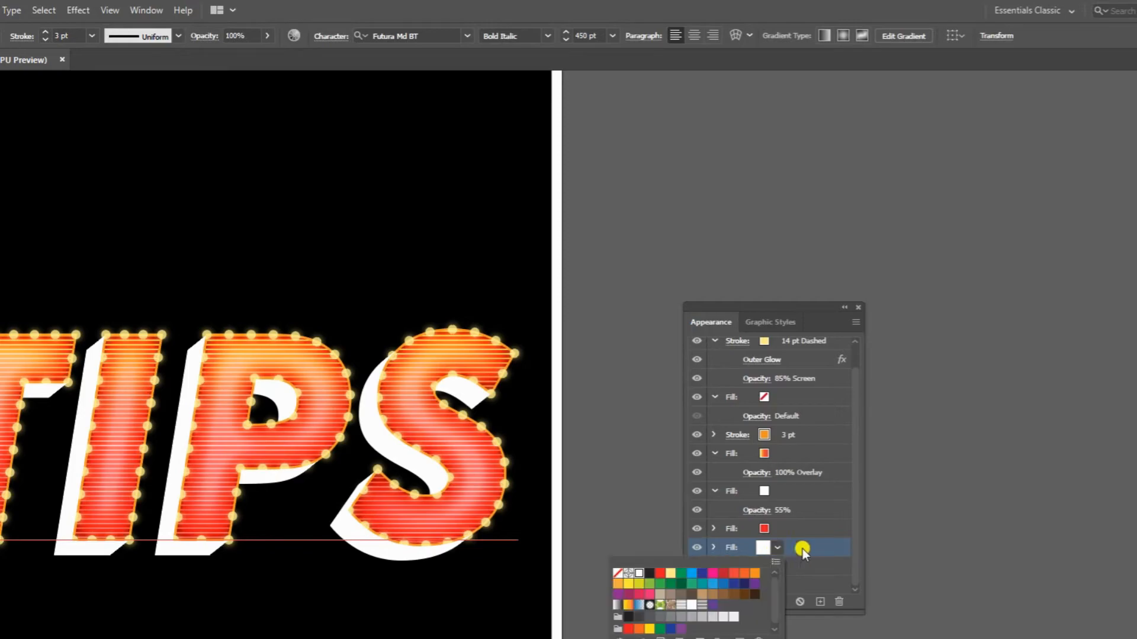
{"action": "left_click", "coordinate": [713, 606]}
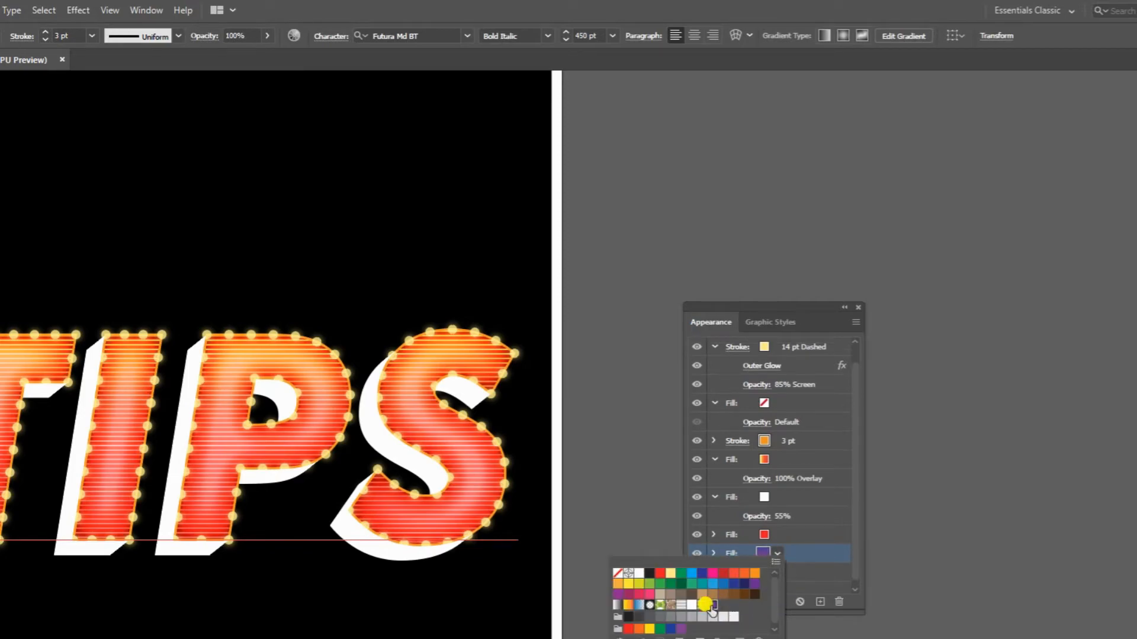
{"action": "left_click", "coordinate": [409, 427]}
{"action": "left_click_drag", "start_coordinate": [369, 418], "coordinate": [443, 419]}
{"action": "left_click_drag", "start_coordinate": [379, 254], "coordinate": [320, 269]}
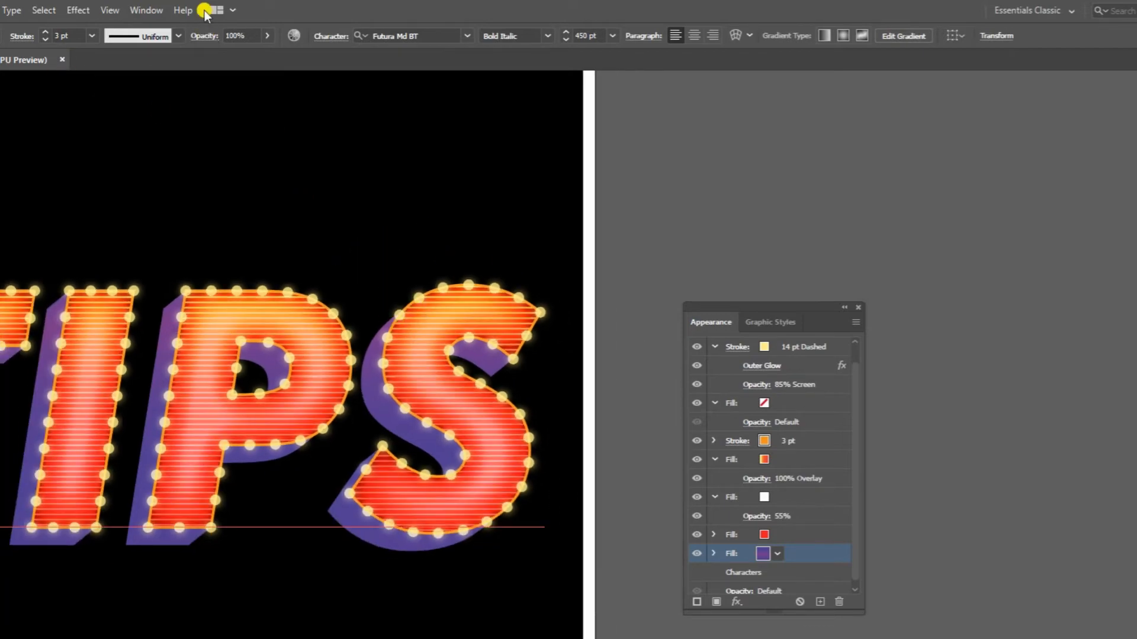
Set the angle of the back fill's purple gradient to -90°
{"action": "left_click", "coordinate": [145, 10]}
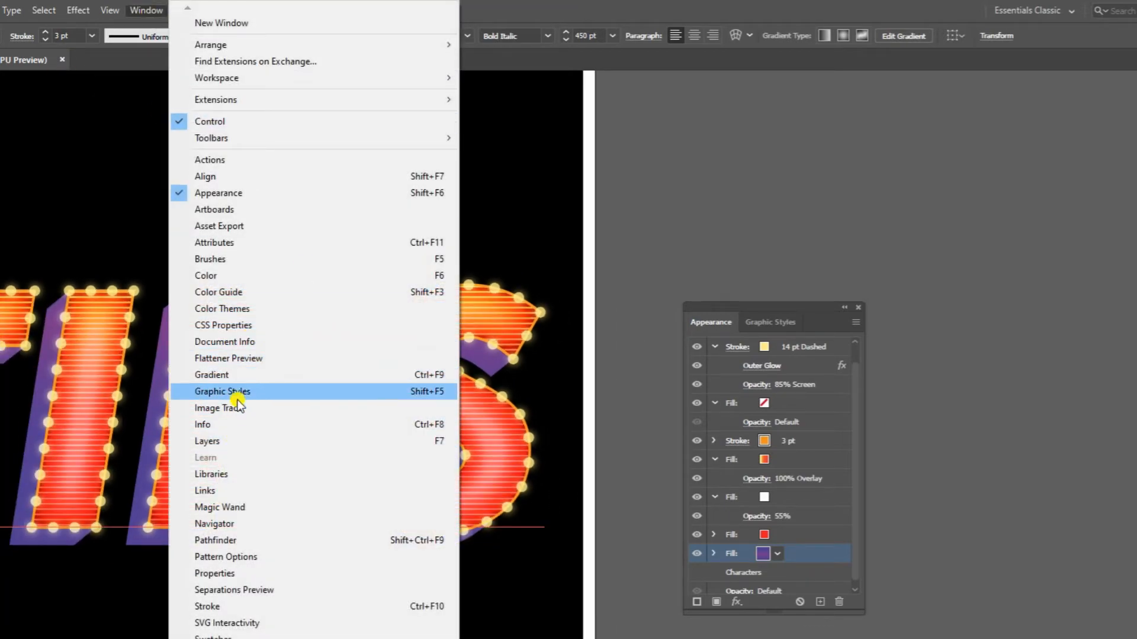
{"action": "left_click", "coordinate": [229, 375]}
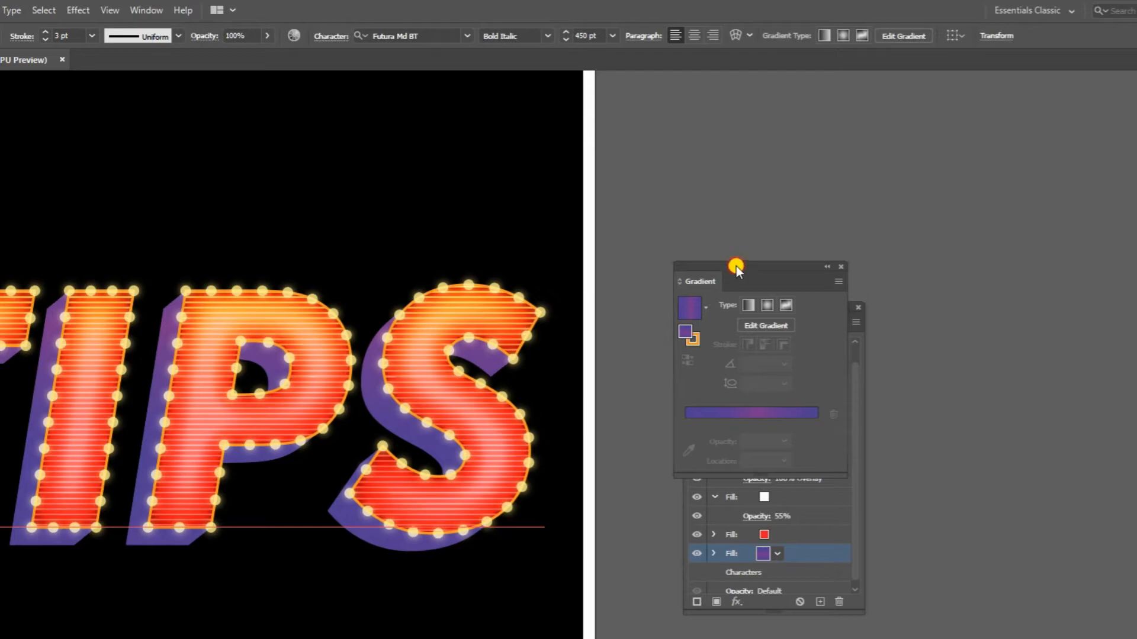
{"action": "left_click_drag", "start_coordinate": [736, 266], "coordinate": [616, 356]}
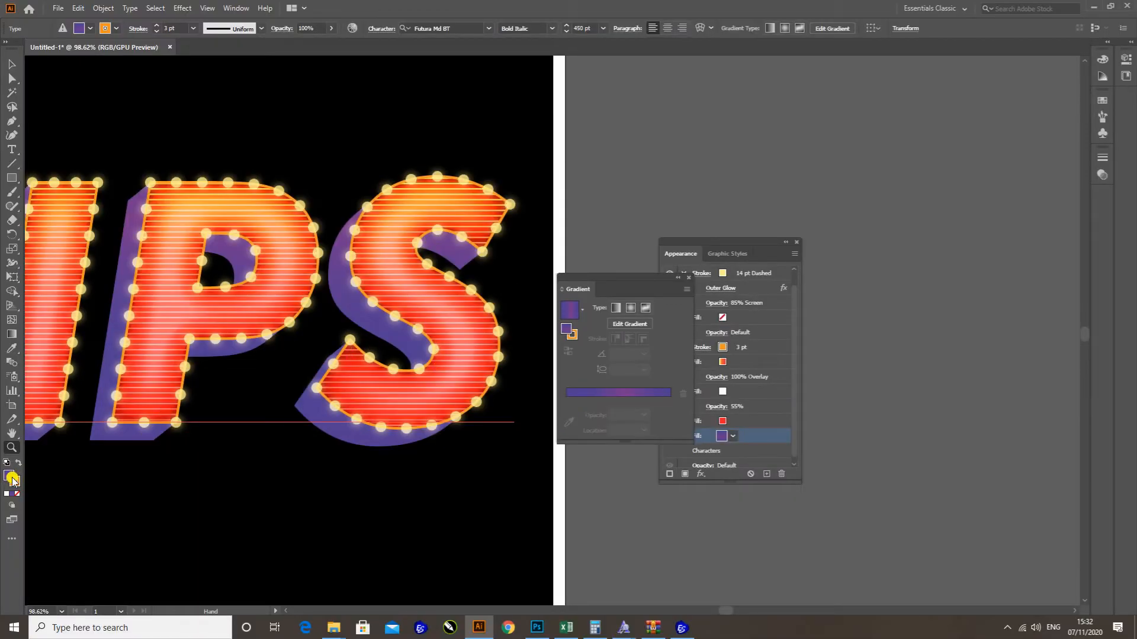
{"action": "left_click", "coordinate": [11, 477]}
{"action": "left_click", "coordinate": [630, 357]}
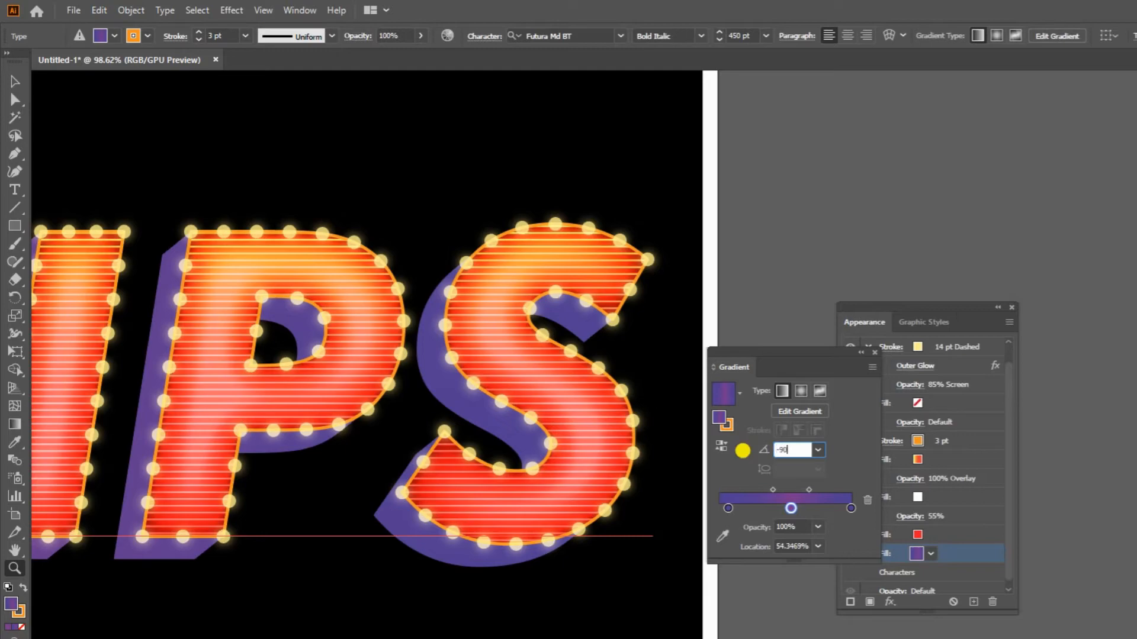
{"action": "key", "text": "Tab"}
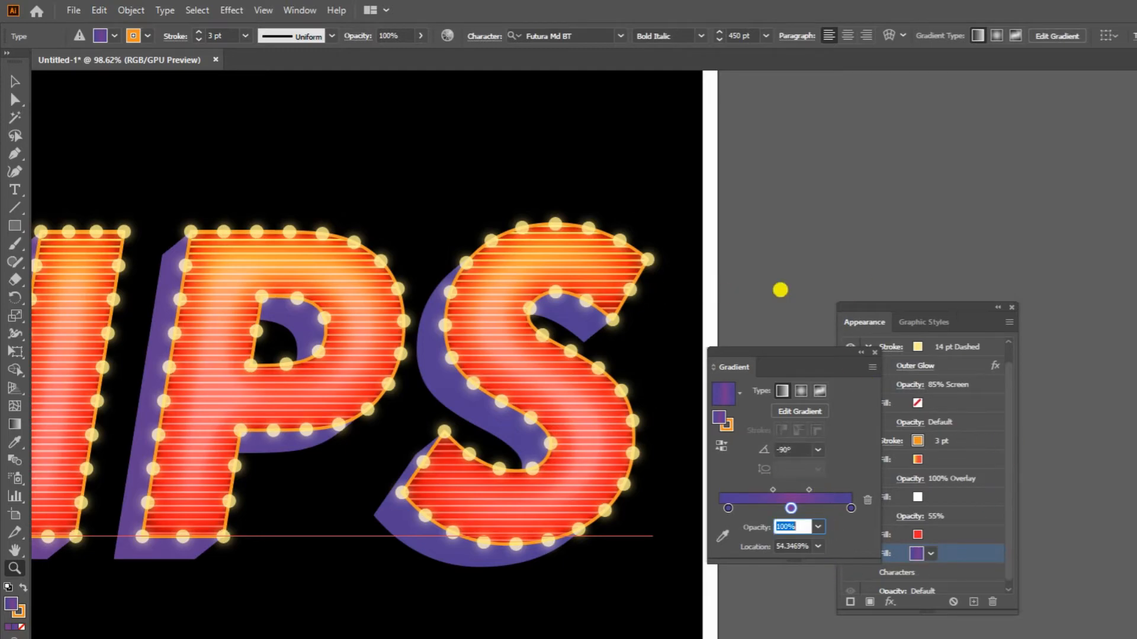
Move the outer stops of the purple gradient inward, to about 18.4% and 91.6%
{"action": "left_click", "coordinate": [484, 377]}
{"action": "left_click", "coordinate": [773, 490]}
{"action": "left_click", "coordinate": [12, 81]}
{"action": "left_click", "coordinate": [664, 174]}
{"action": "key", "text": "z"}
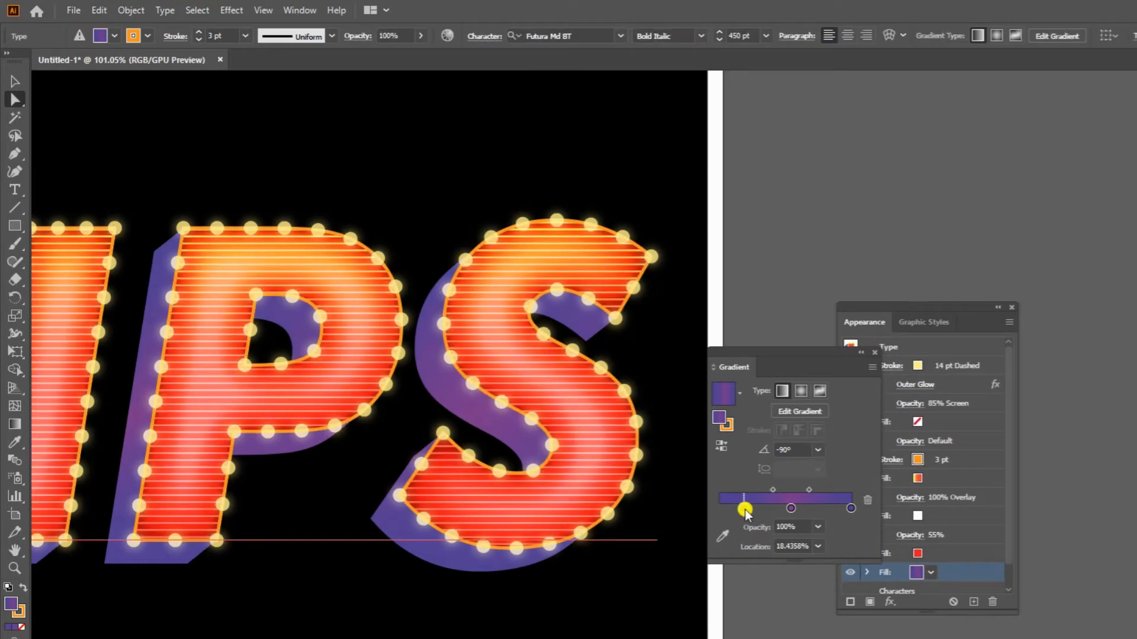
{"action": "left_click_drag", "start_coordinate": [850, 509], "coordinate": [840, 509]}
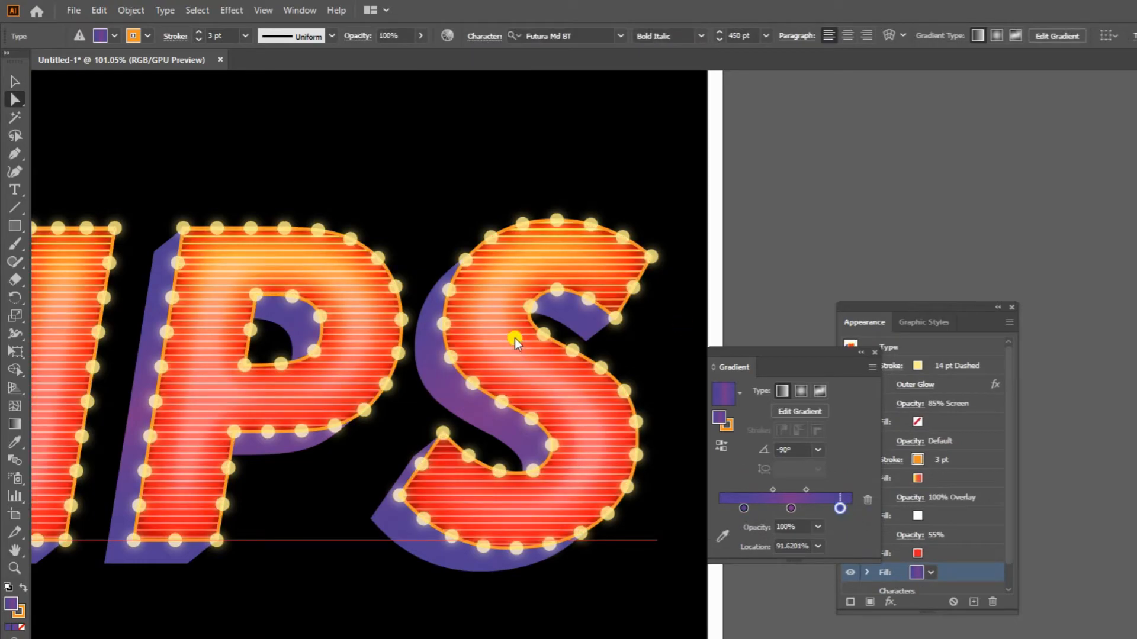
{"action": "key", "text": "z"}
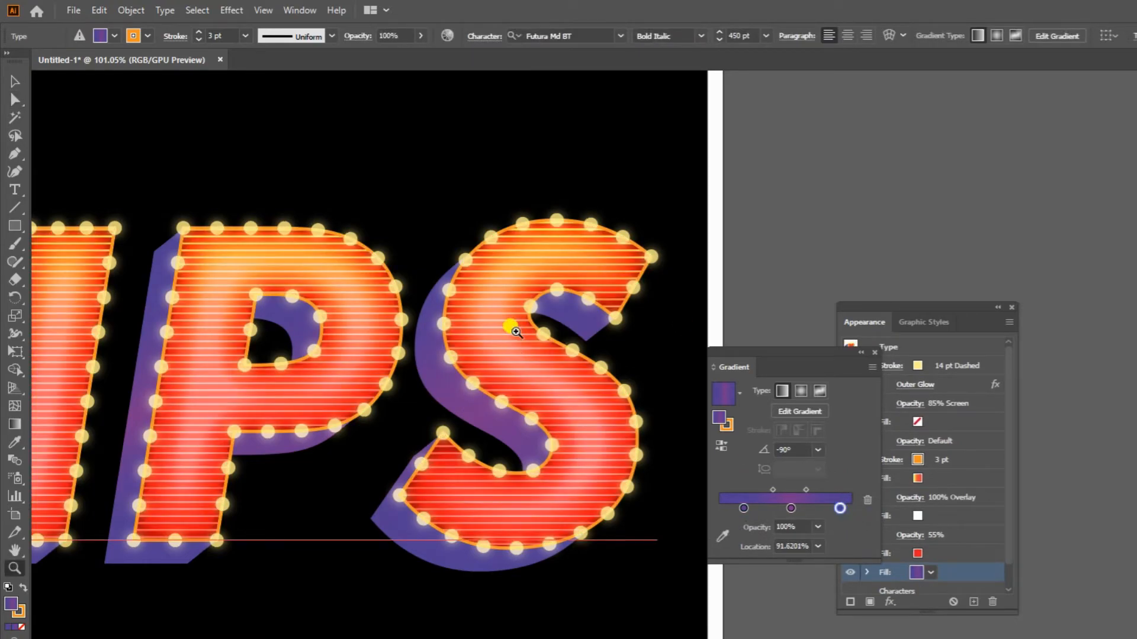
{"action": "left_click", "coordinate": [874, 350]}
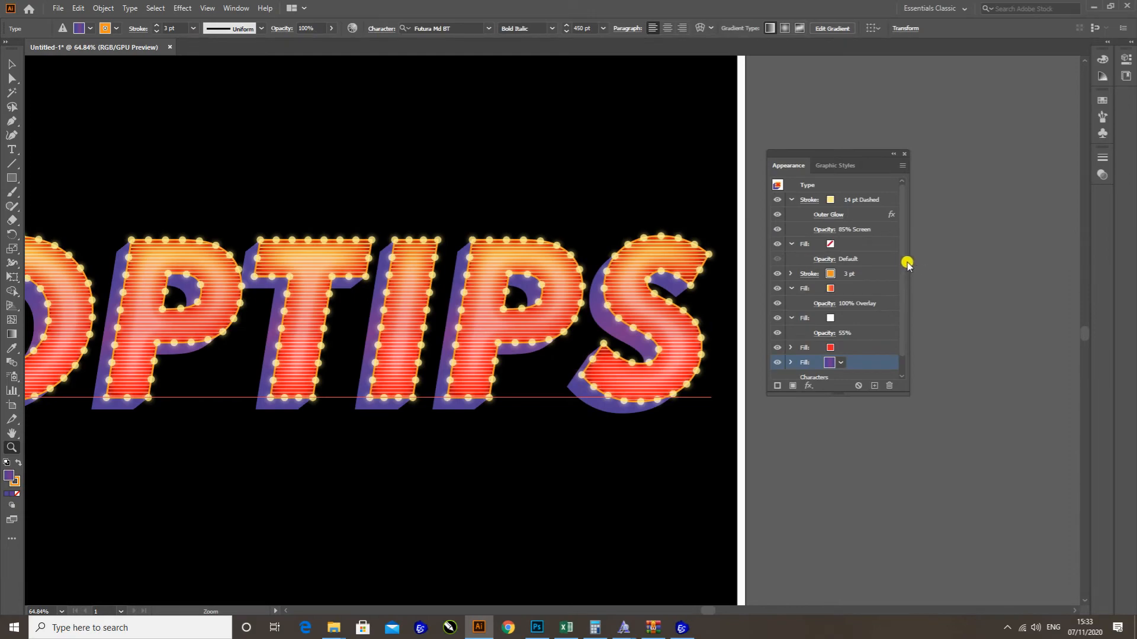
Add a new stroke to the text's appearance below the purple gradient fill
{"action": "scroll", "coordinate": [907, 265], "scroll_direction": "down", "scroll_amount": 1}
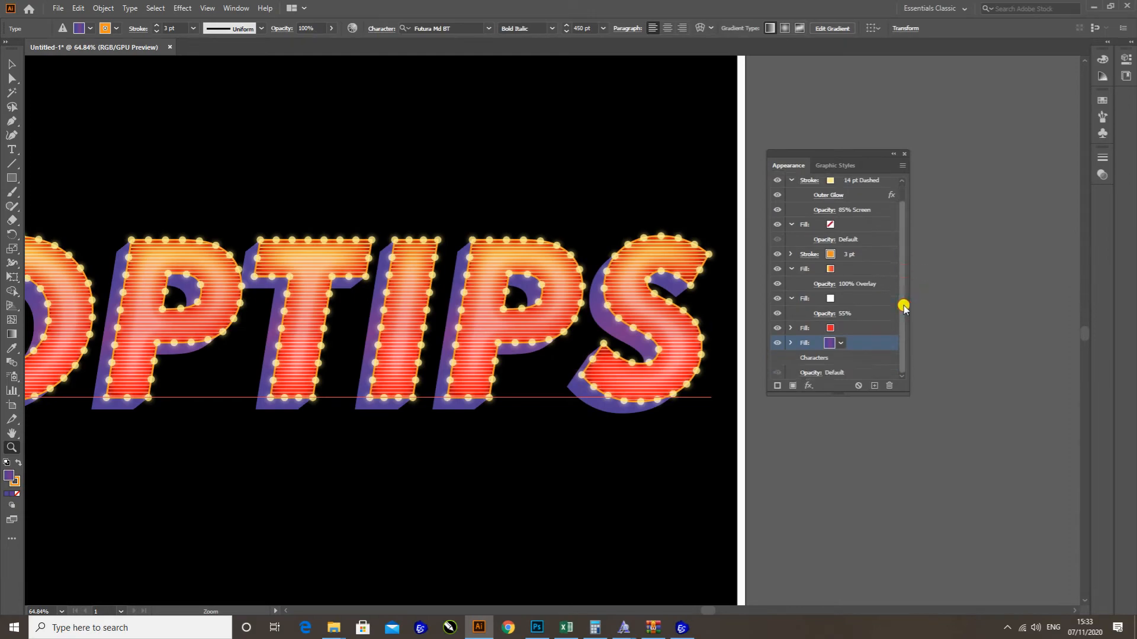
{"action": "left_click", "coordinate": [866, 357]}
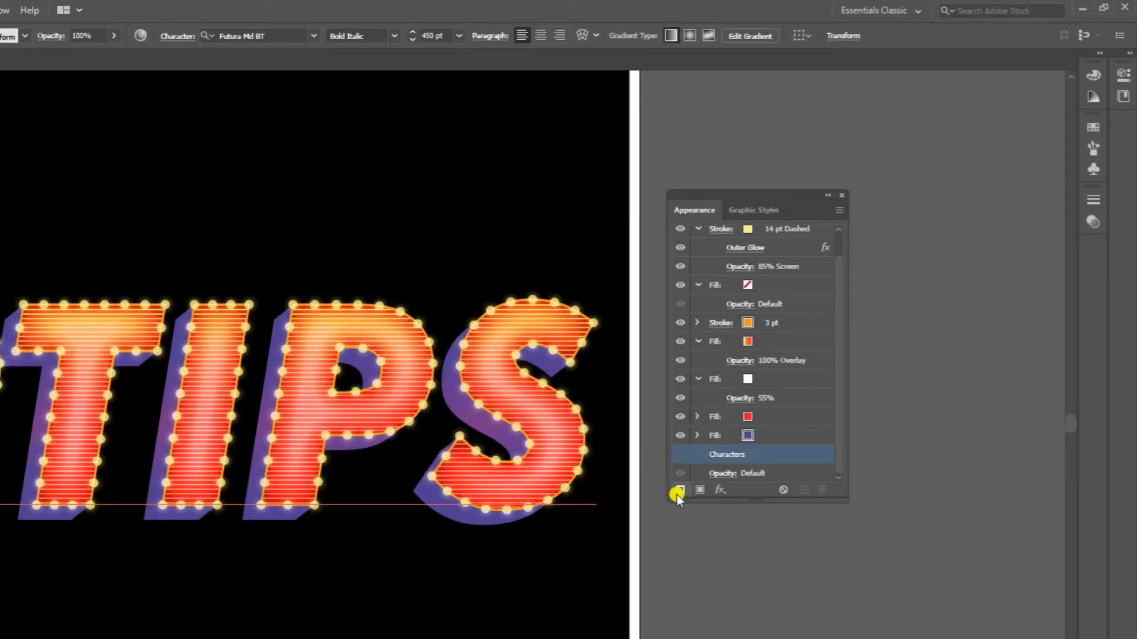
{"action": "left_click", "coordinate": [702, 489]}
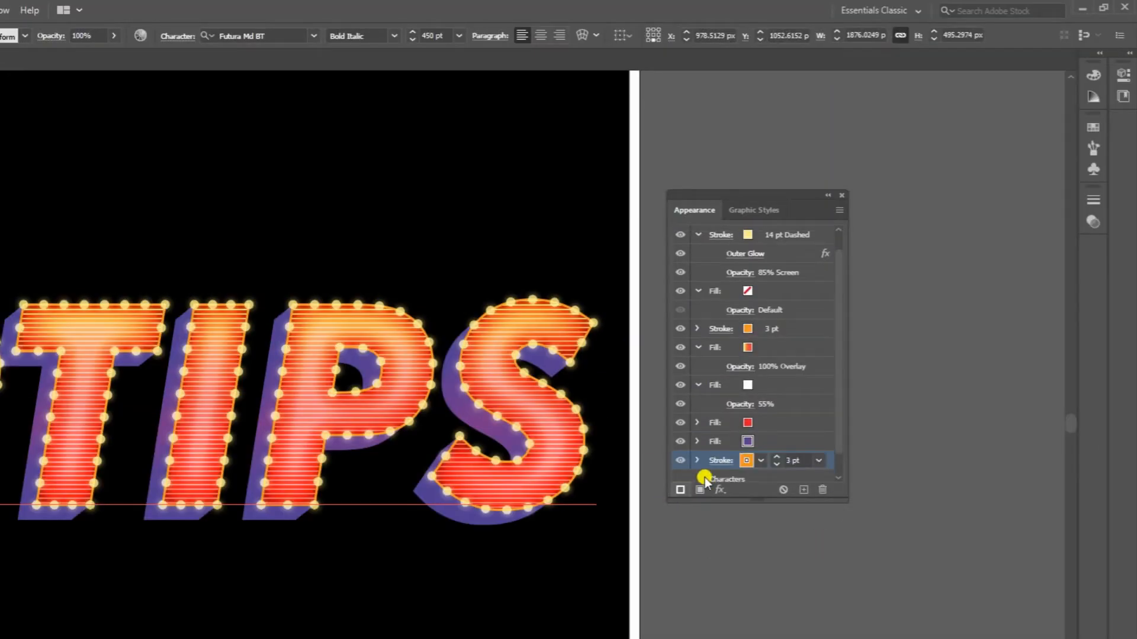
Color the new stroke with the CMYK Cyan swatch, editing the swatch to RGB 0, 255, 255
{"action": "left_click", "coordinate": [760, 460]}
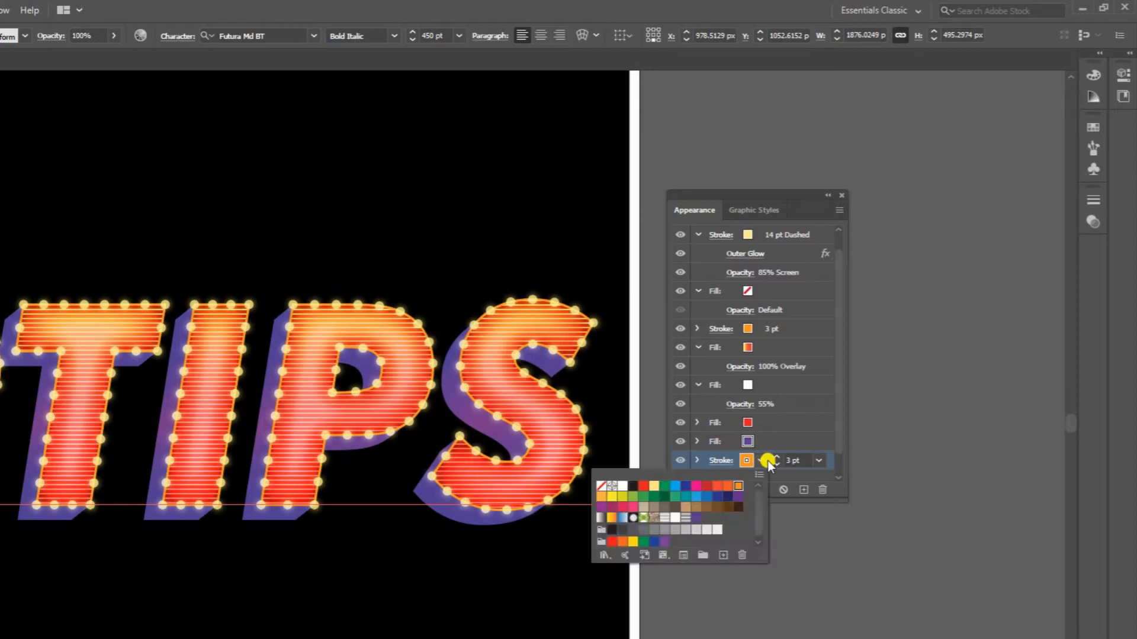
{"action": "double_click", "coordinate": [675, 487]}
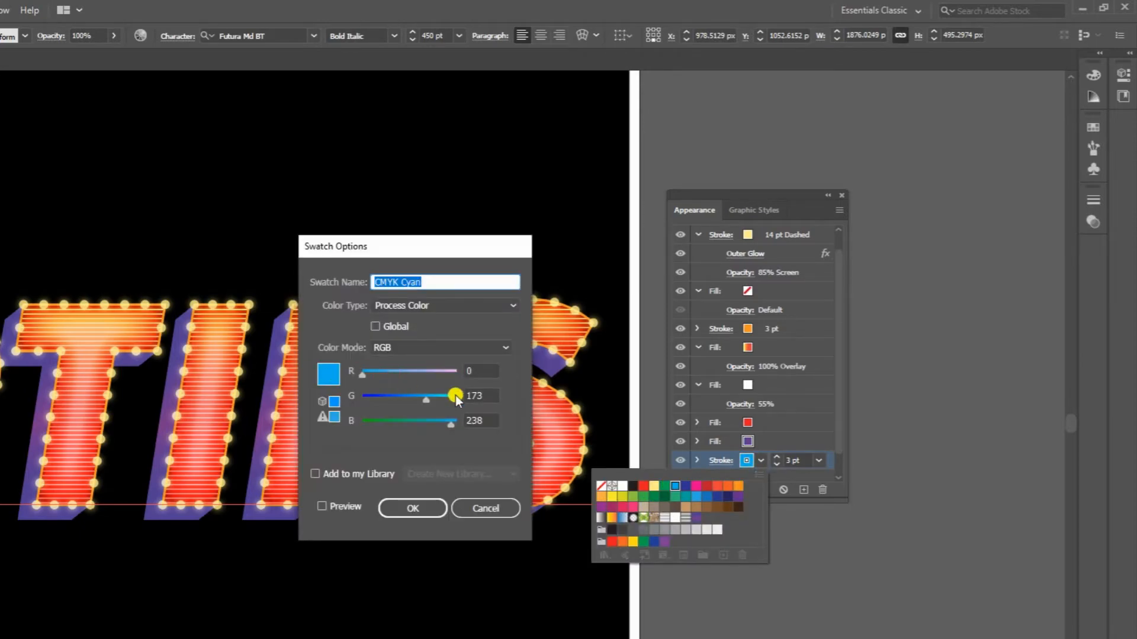
{"action": "left_click", "coordinate": [457, 397]}
{"action": "left_click_drag", "start_coordinate": [451, 424], "coordinate": [482, 421]}
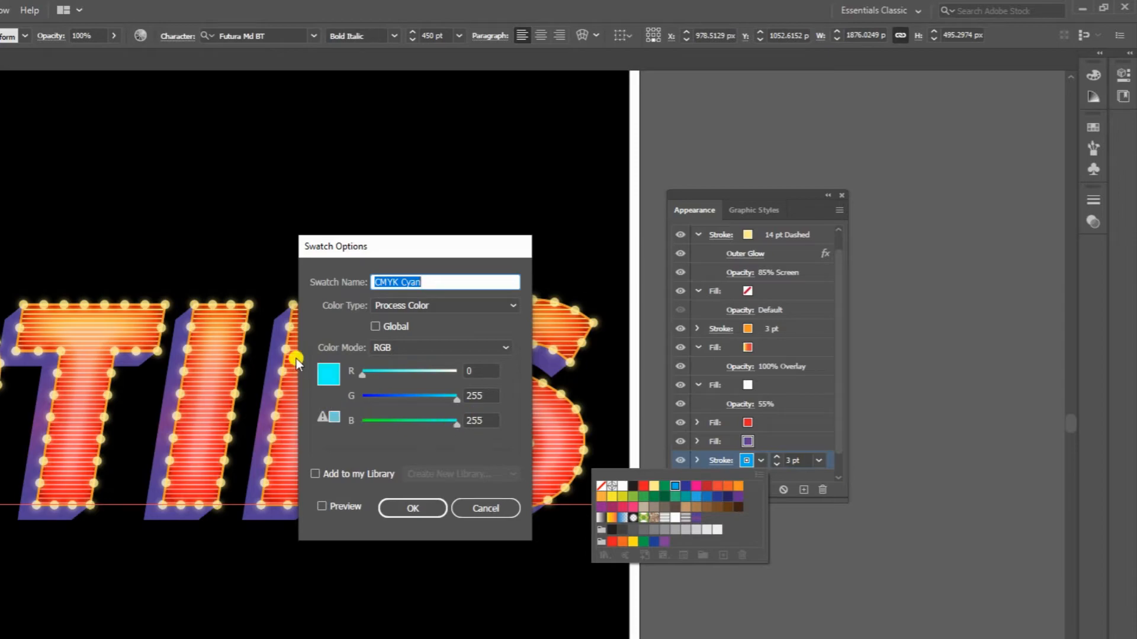
{"action": "left_click", "coordinate": [417, 507]}
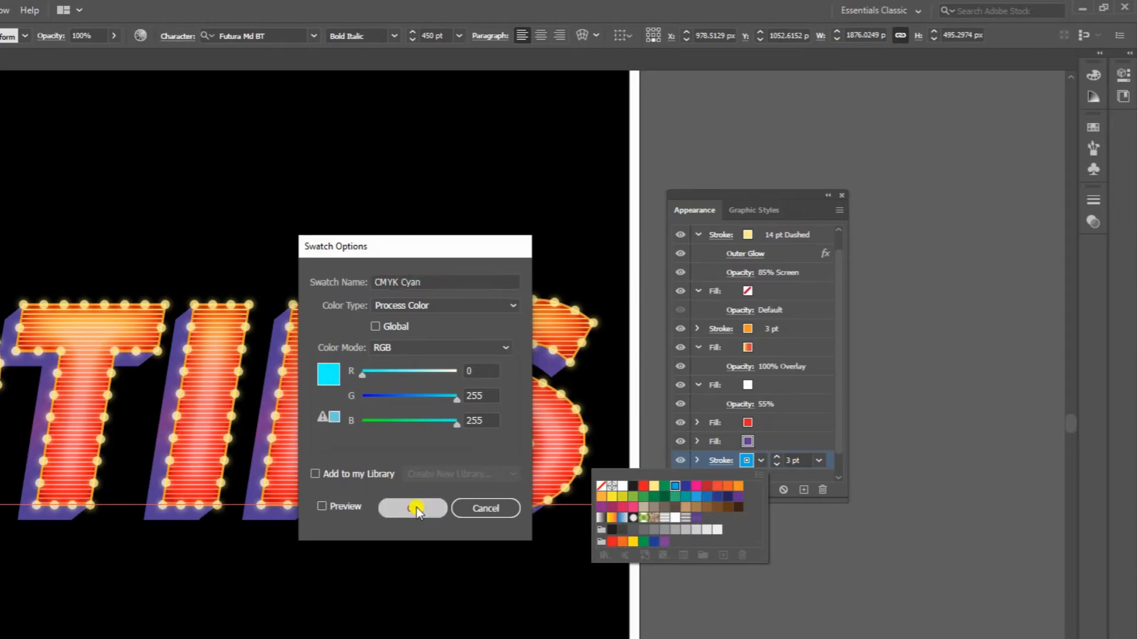
Apply a Transform effect to the cyan stroke, moving it -60 px horizontally and 42 px vertically
{"action": "scroll", "coordinate": [823, 467], "scroll_direction": "down", "scroll_amount": 1}
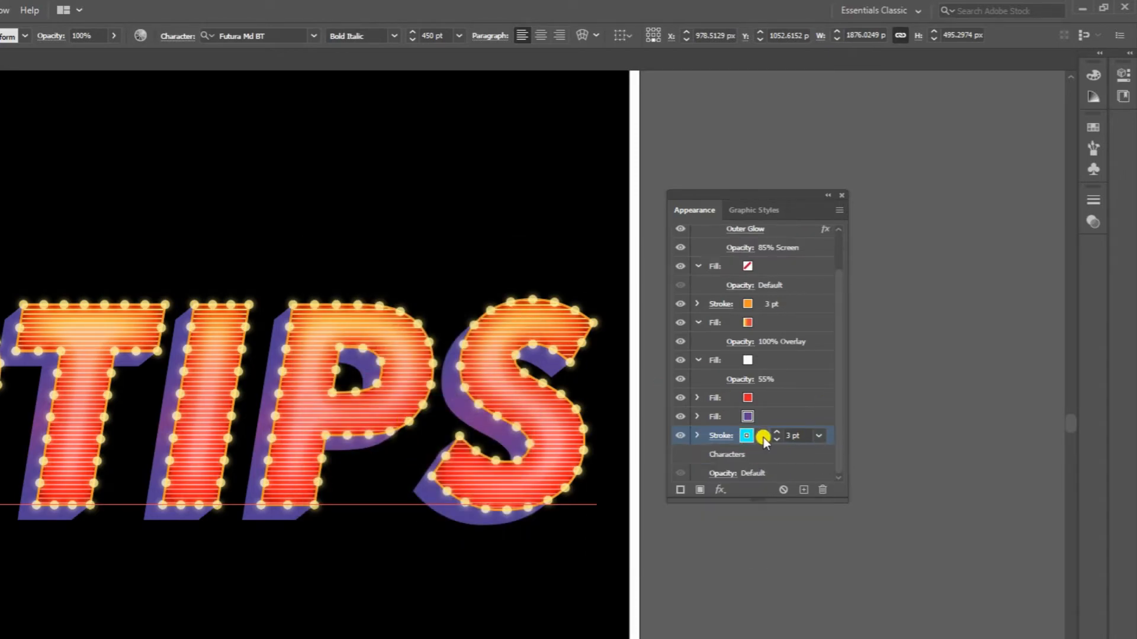
{"action": "left_click", "coordinate": [721, 489]}
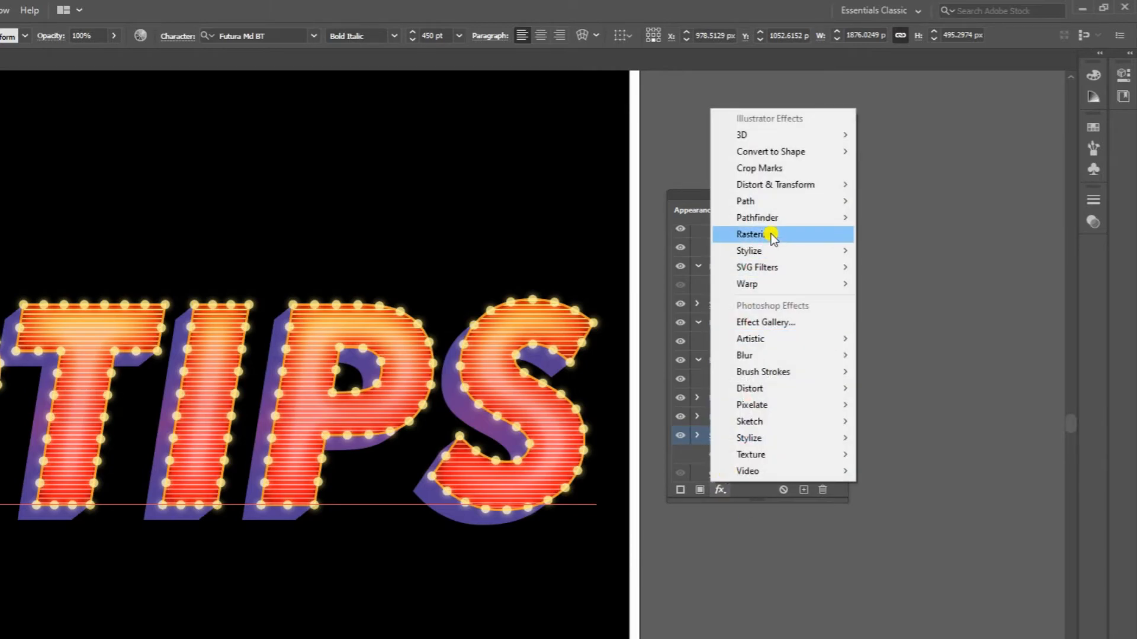
{"action": "mouse_move", "coordinate": [764, 185]}
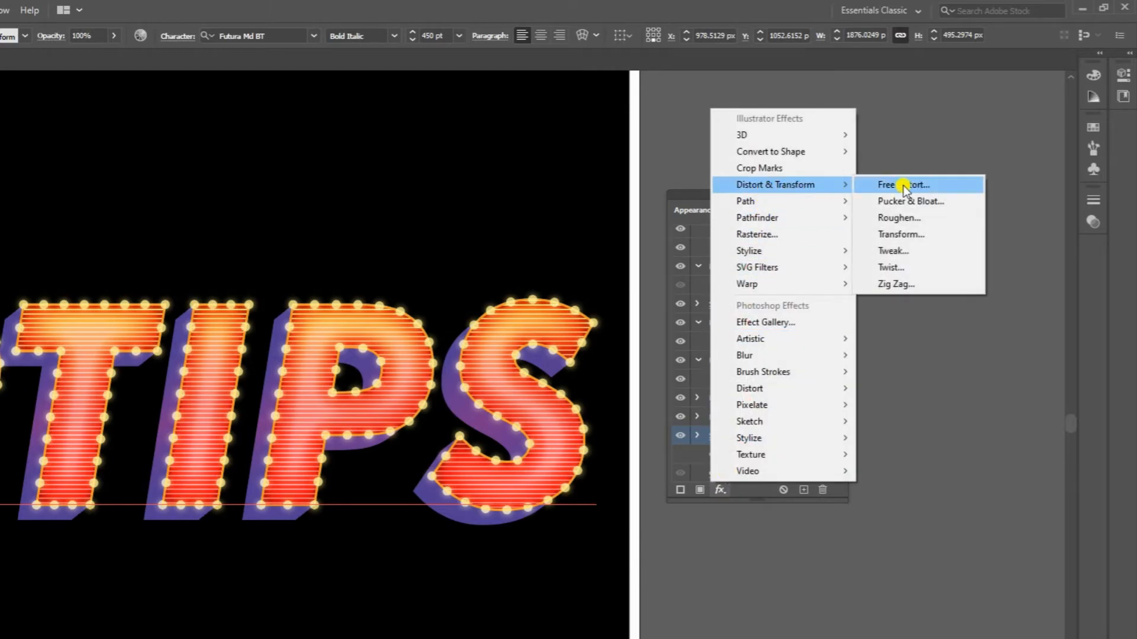
{"action": "left_click", "coordinate": [906, 236]}
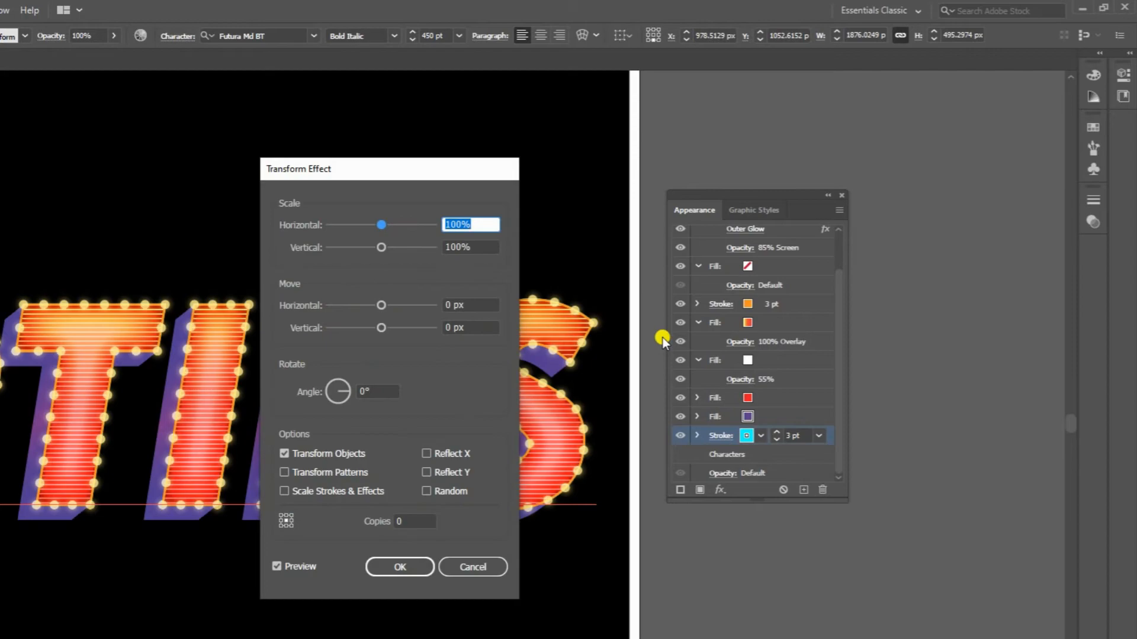
{"action": "left_click", "coordinate": [479, 303]}
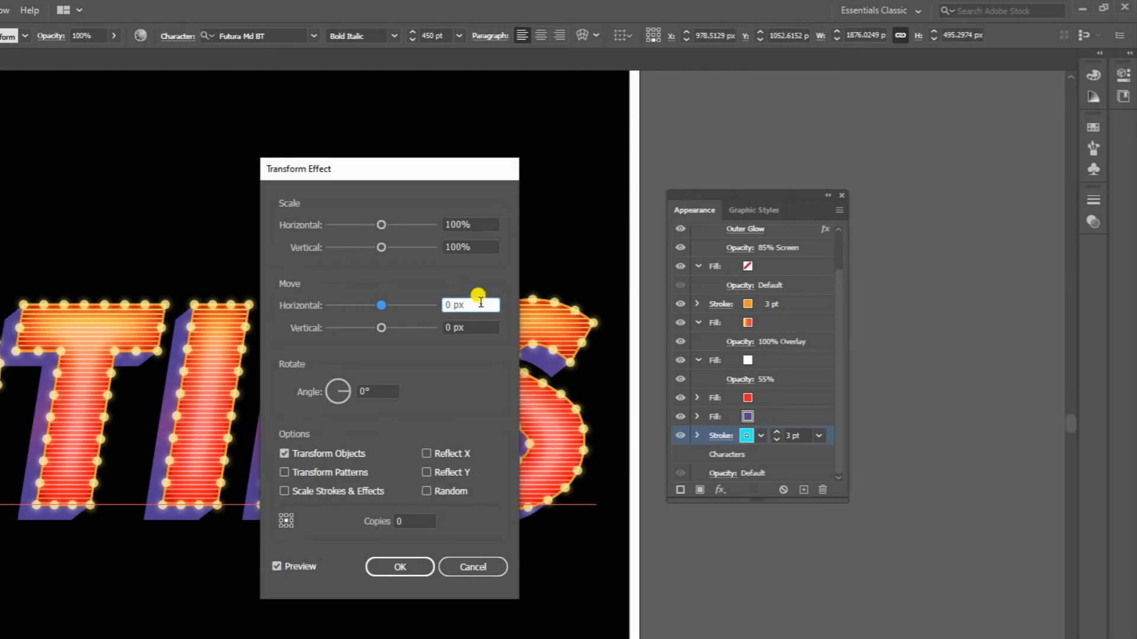
{"action": "double_click", "coordinate": [479, 303]}
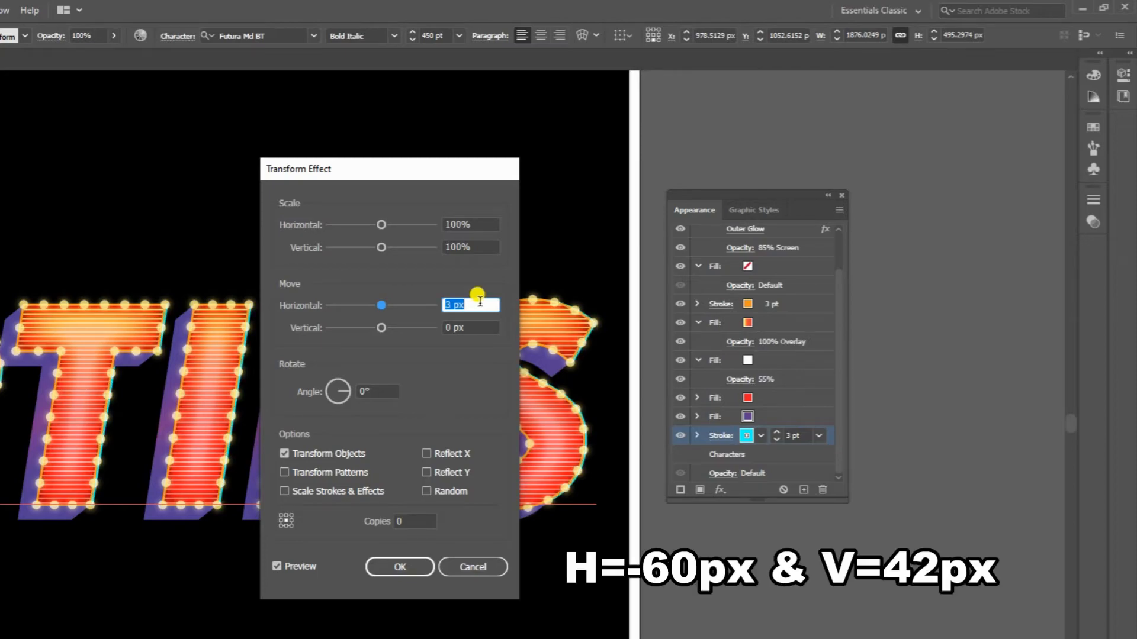
{"action": "type", "text": "-60"}
{"action": "key", "text": "Tab"}
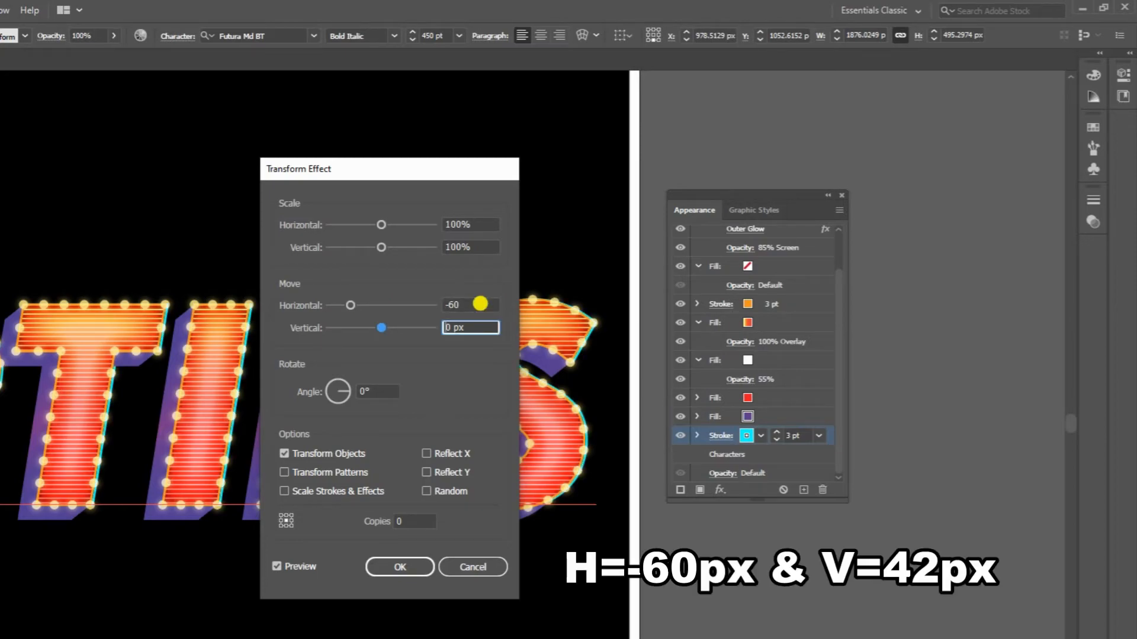
{"action": "type", "text": "42"}
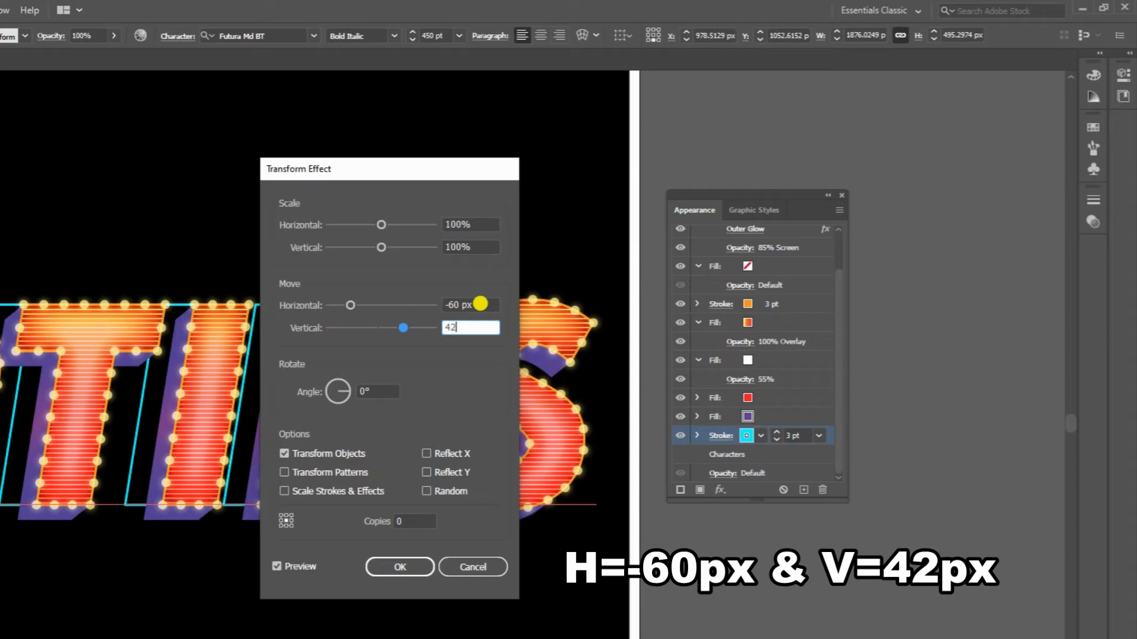
{"action": "key", "text": "Tab"}
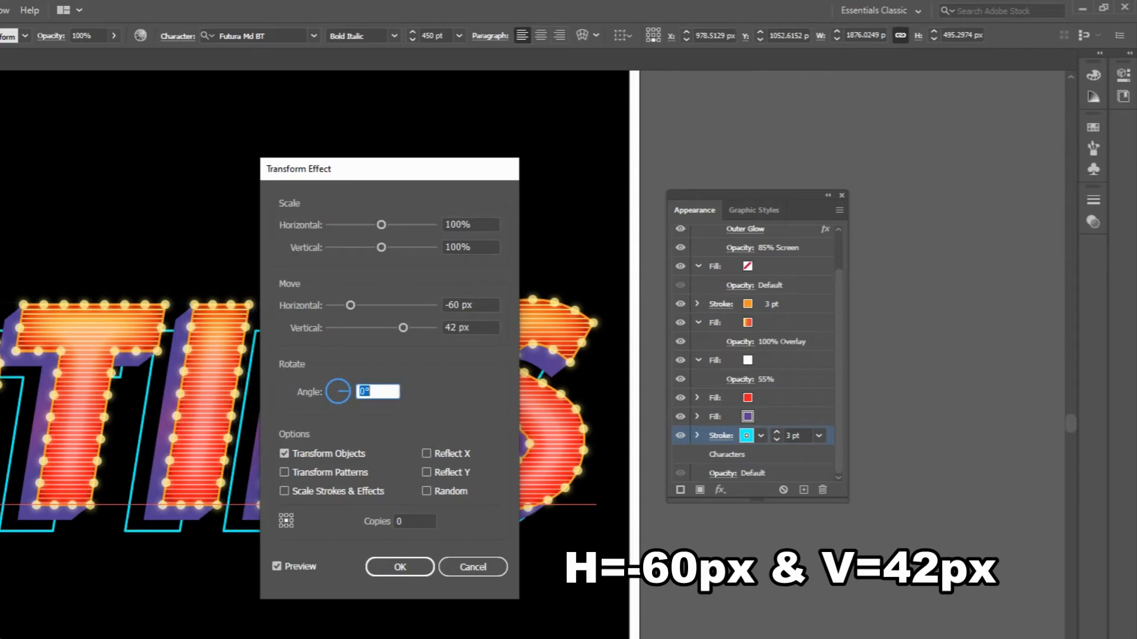
{"action": "left_click", "coordinate": [414, 566]}
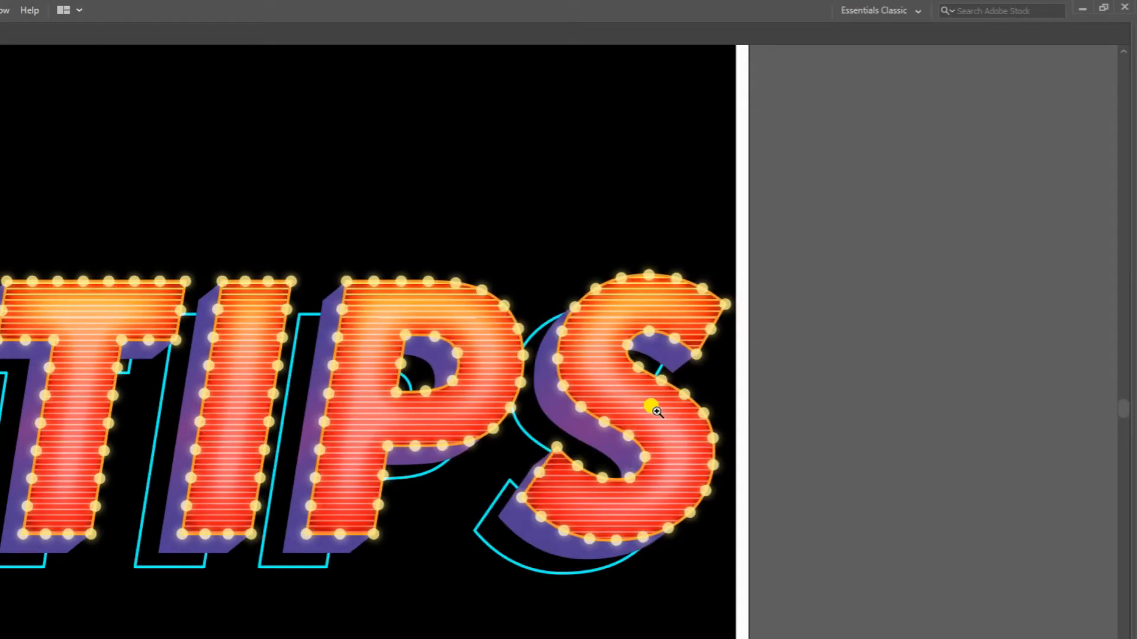
Add an Outer Glow effect to the offset cyan stroke, using cyan 00FFFF as the glow color
{"action": "key", "text": "Tab"}
{"action": "left_click_drag", "start_coordinate": [531, 435], "coordinate": [399, 571]}
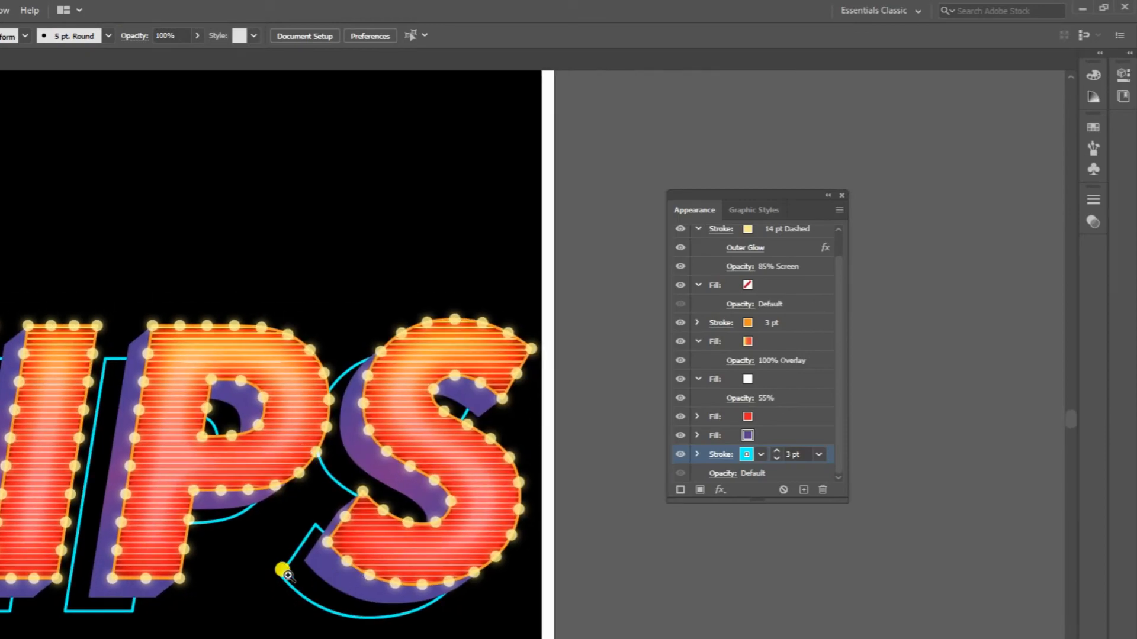
{"action": "left_click_drag", "start_coordinate": [65, 472], "coordinate": [367, 445]}
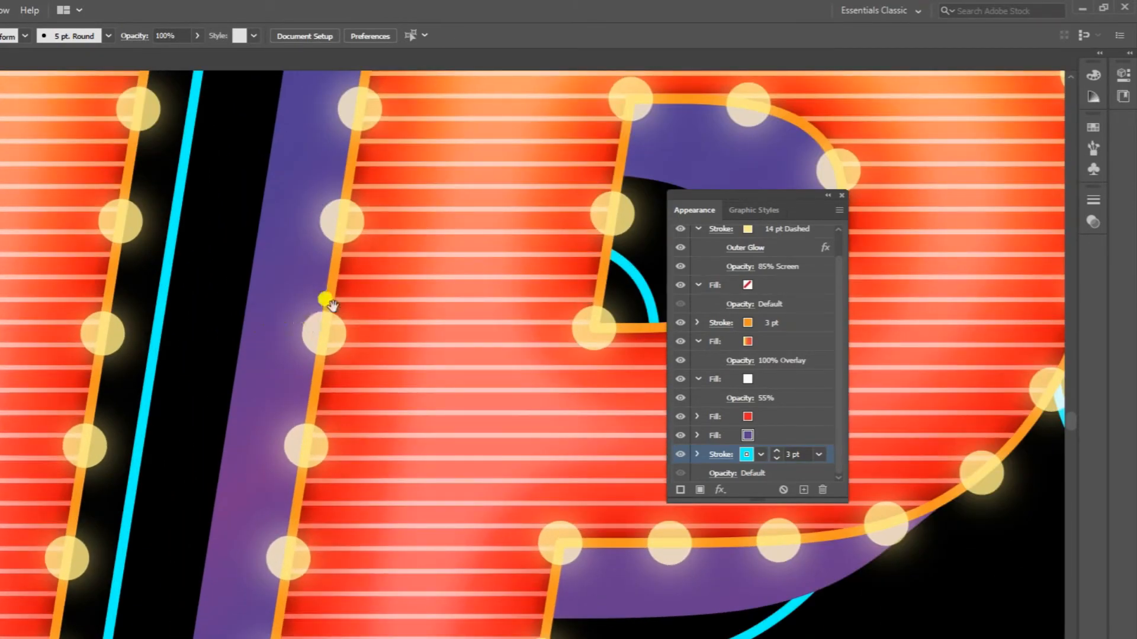
{"action": "left_click_drag", "start_coordinate": [333, 280], "coordinate": [185, 623]}
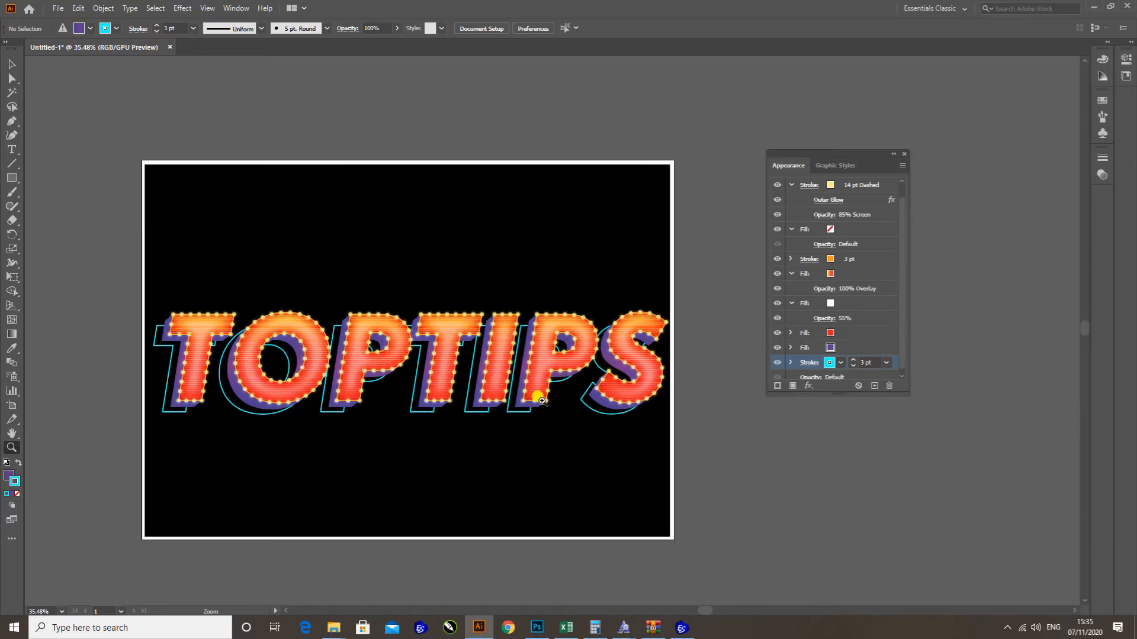
{"action": "left_click_drag", "start_coordinate": [550, 432], "coordinate": [585, 311]}
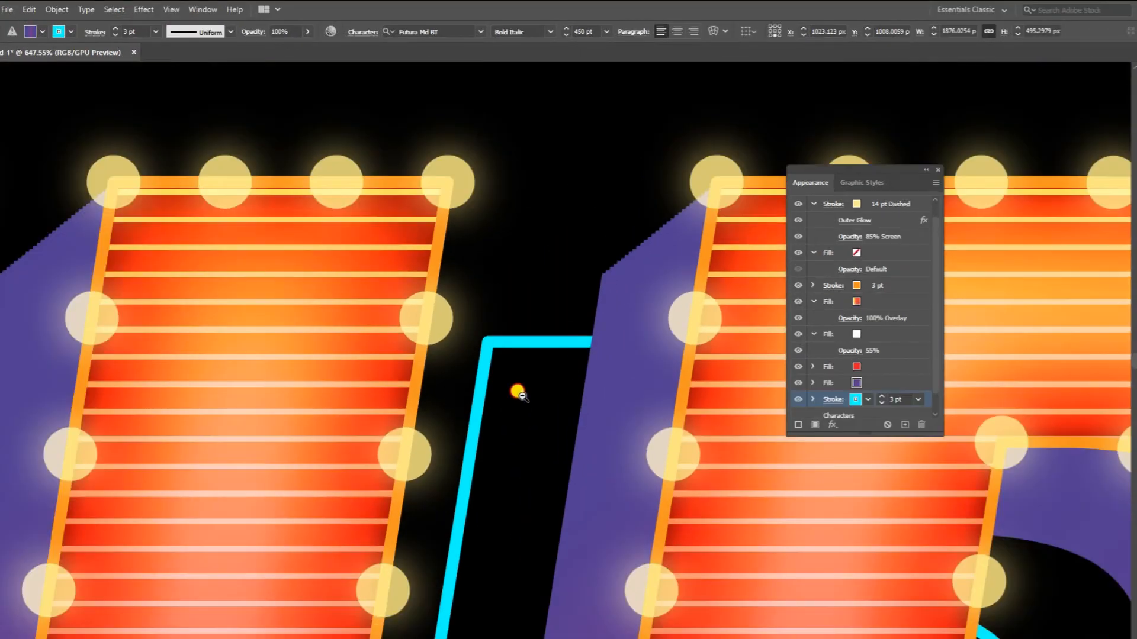
{"action": "left_click_drag", "start_coordinate": [519, 391], "coordinate": [538, 418]}
{"action": "left_click_drag", "start_coordinate": [552, 360], "coordinate": [601, 355]}
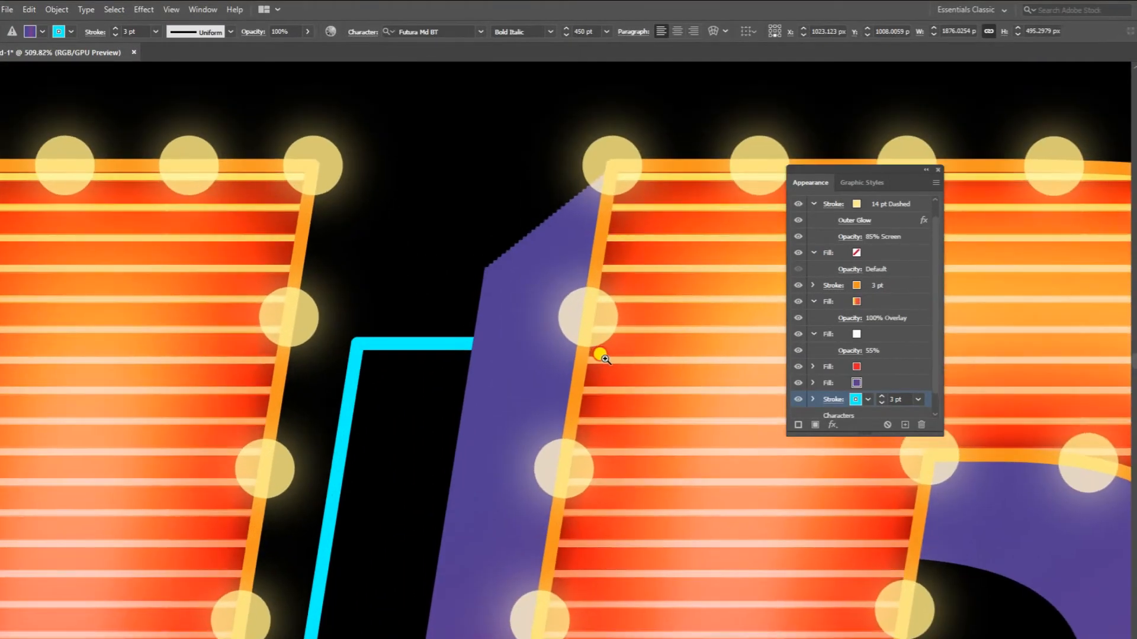
{"action": "left_click", "coordinate": [830, 424]}
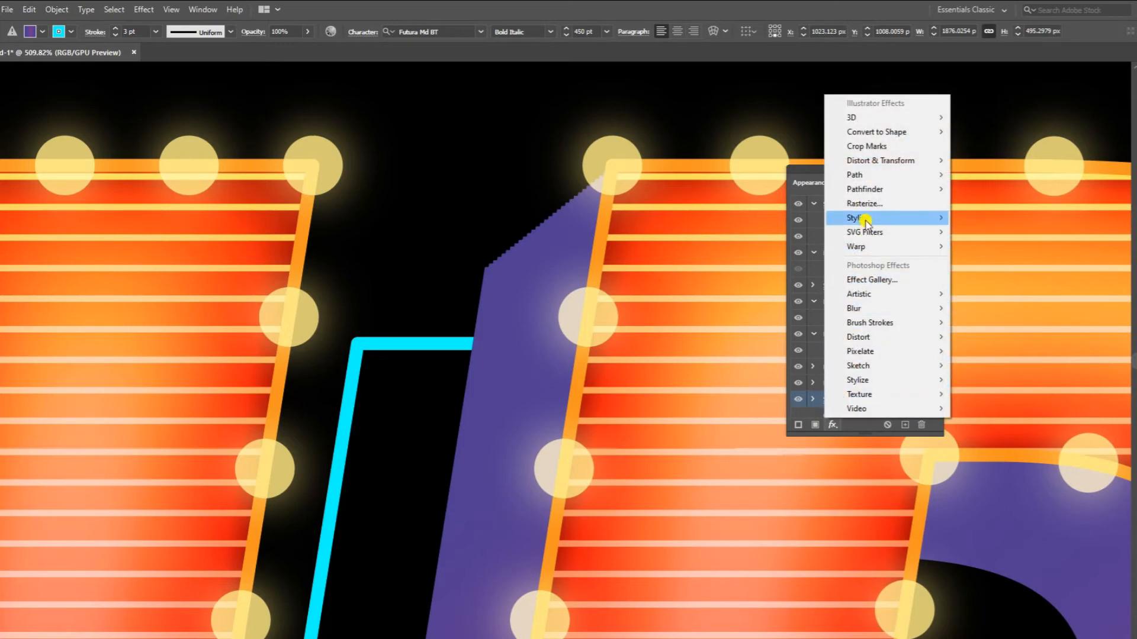
{"action": "mouse_move", "coordinate": [858, 219]}
{"action": "left_click", "coordinate": [1001, 261]}
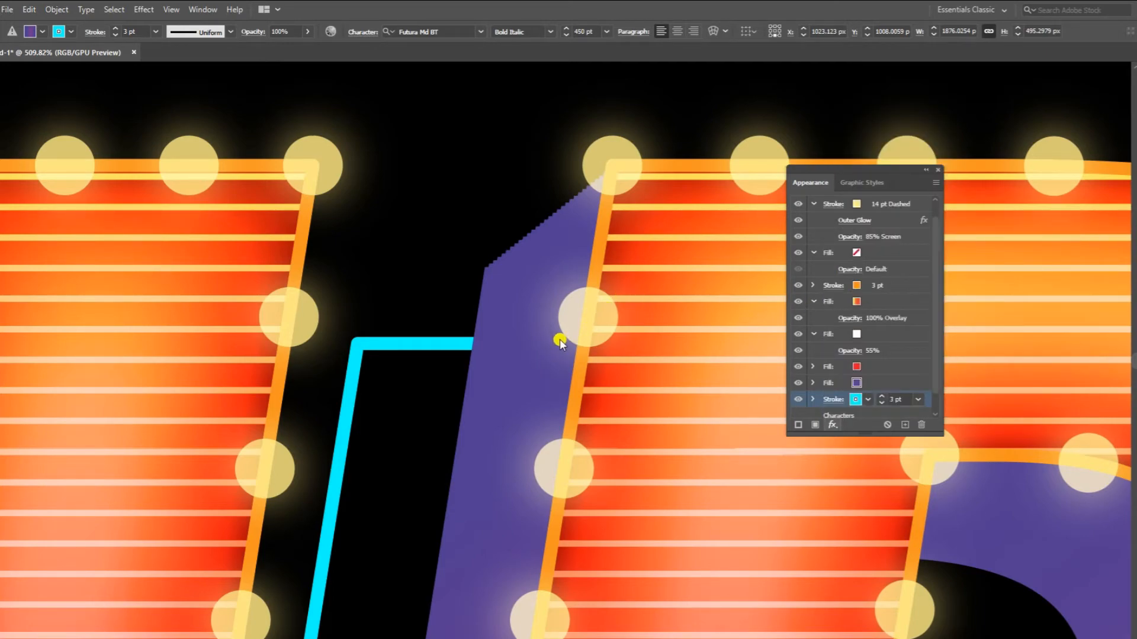
{"action": "left_click", "coordinate": [592, 308]}
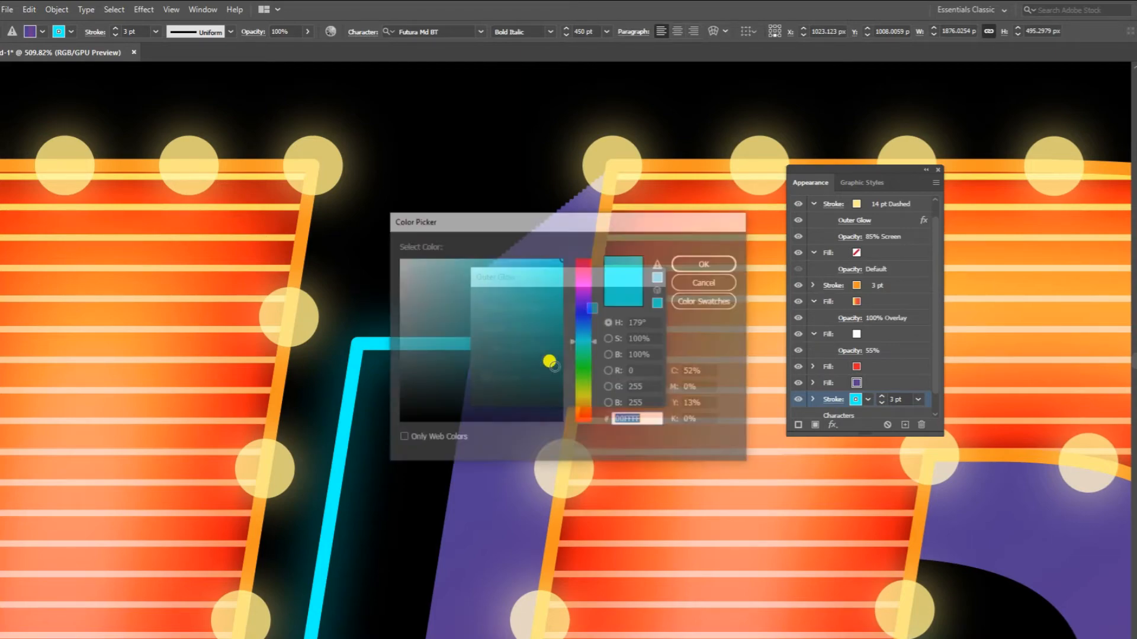
{"action": "left_click", "coordinate": [713, 261]}
Set the cyan stroke's outer glow blur to 6 px and apply the effect
{"action": "left_click_drag", "start_coordinate": [550, 344], "coordinate": [519, 347]}
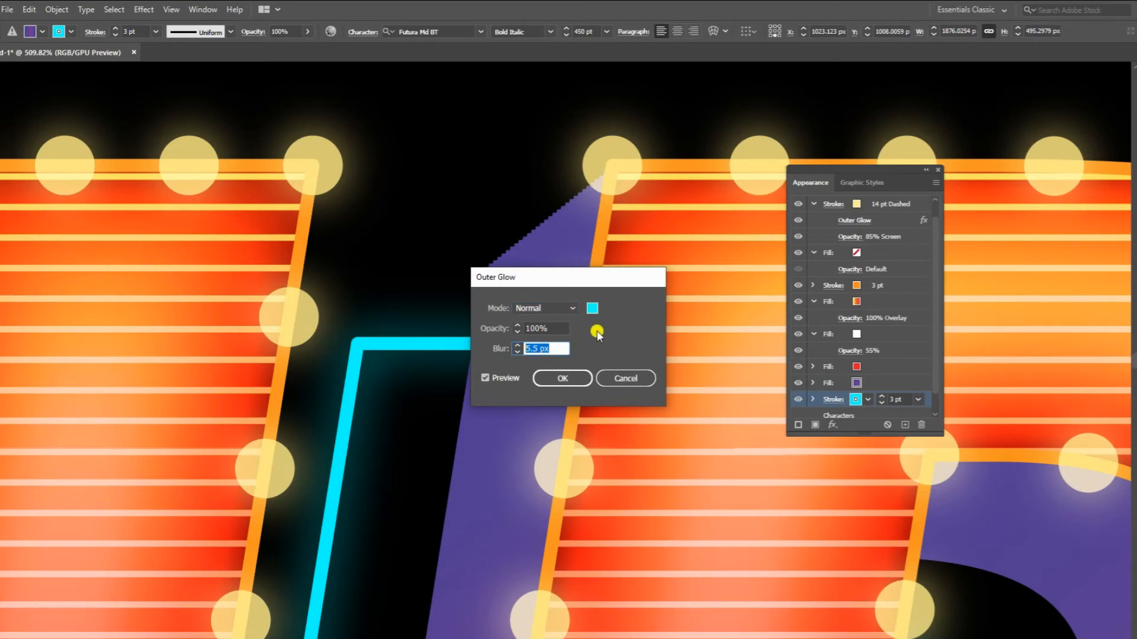
{"action": "type", "text": "6"}
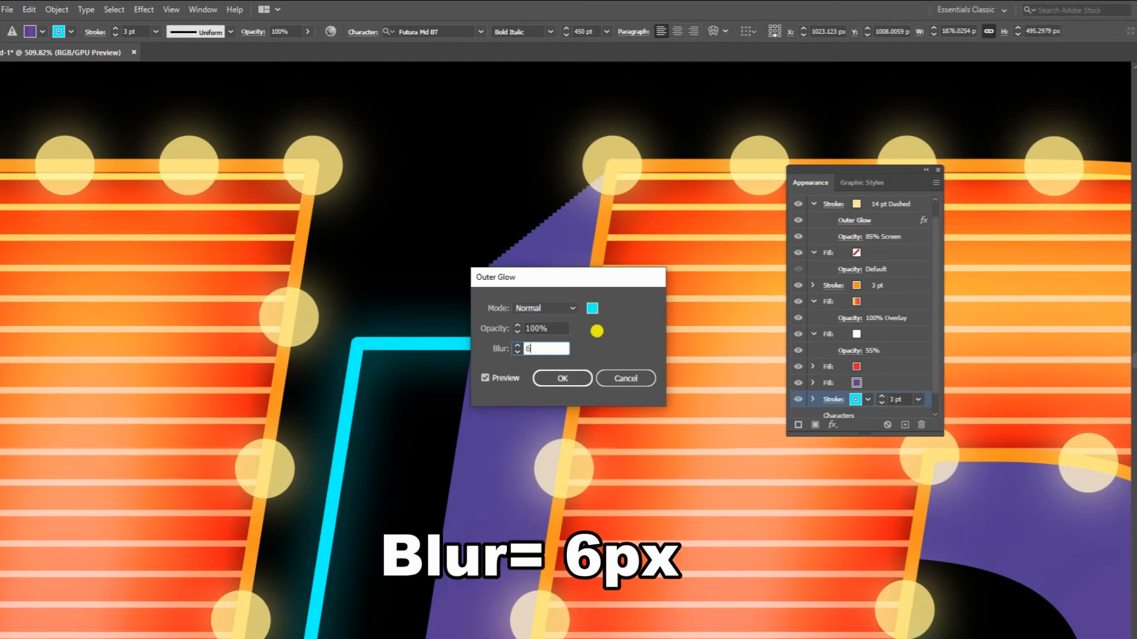
{"action": "left_click", "coordinate": [566, 380]}
{"action": "left_click", "coordinate": [564, 378]}
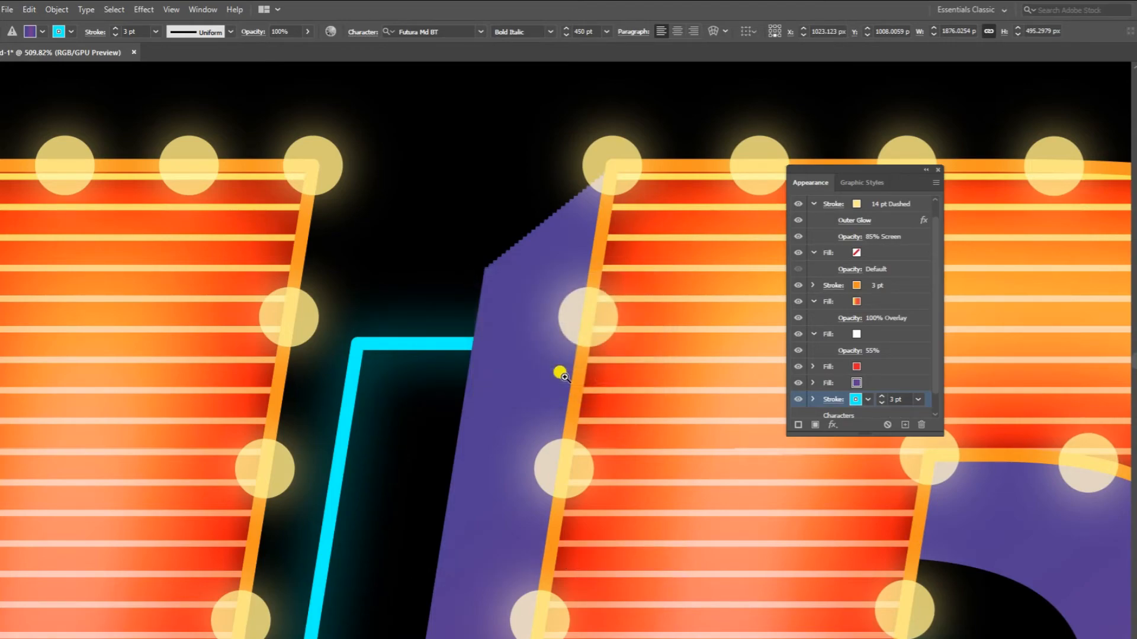
Add a new fill to the text's appearance below the cyan stroke
{"action": "left_click_drag", "start_coordinate": [516, 333], "coordinate": [224, 488]}
{"action": "left_click_drag", "start_coordinate": [471, 551], "coordinate": [716, 444]}
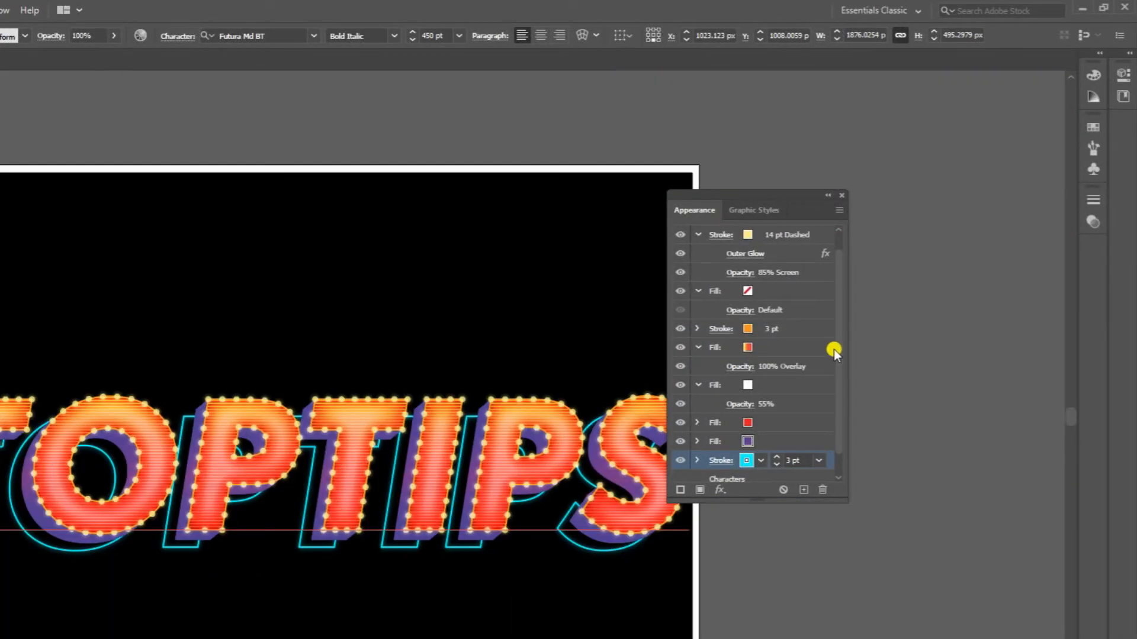
{"action": "left_click_drag", "start_coordinate": [837, 352], "coordinate": [837, 391]}
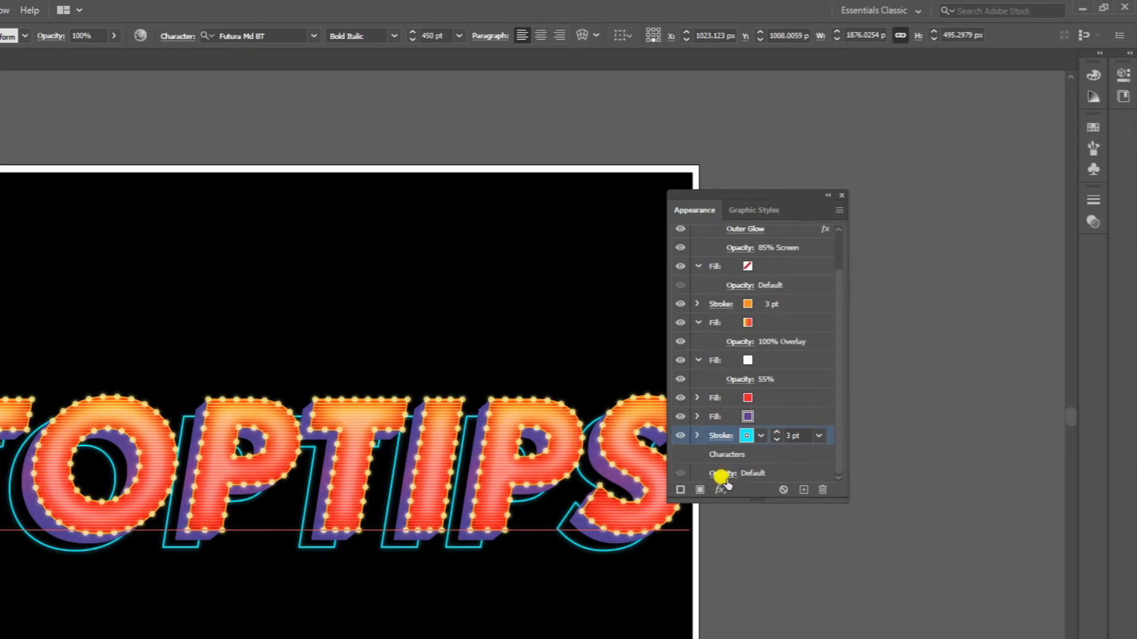
{"action": "left_click", "coordinate": [760, 457]}
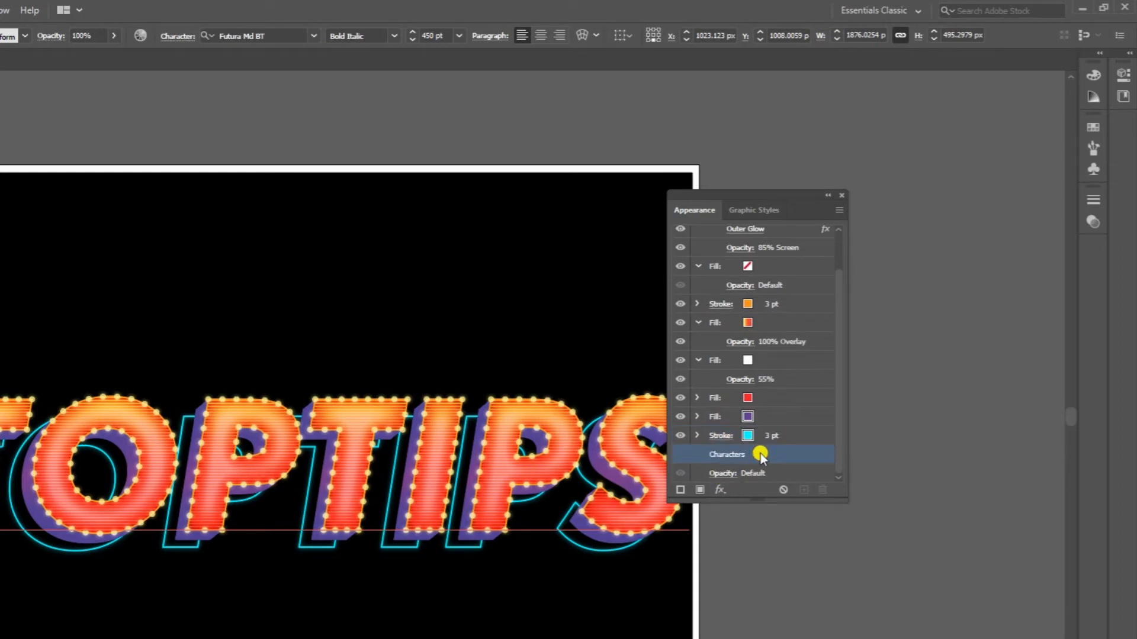
{"action": "left_click", "coordinate": [702, 491]}
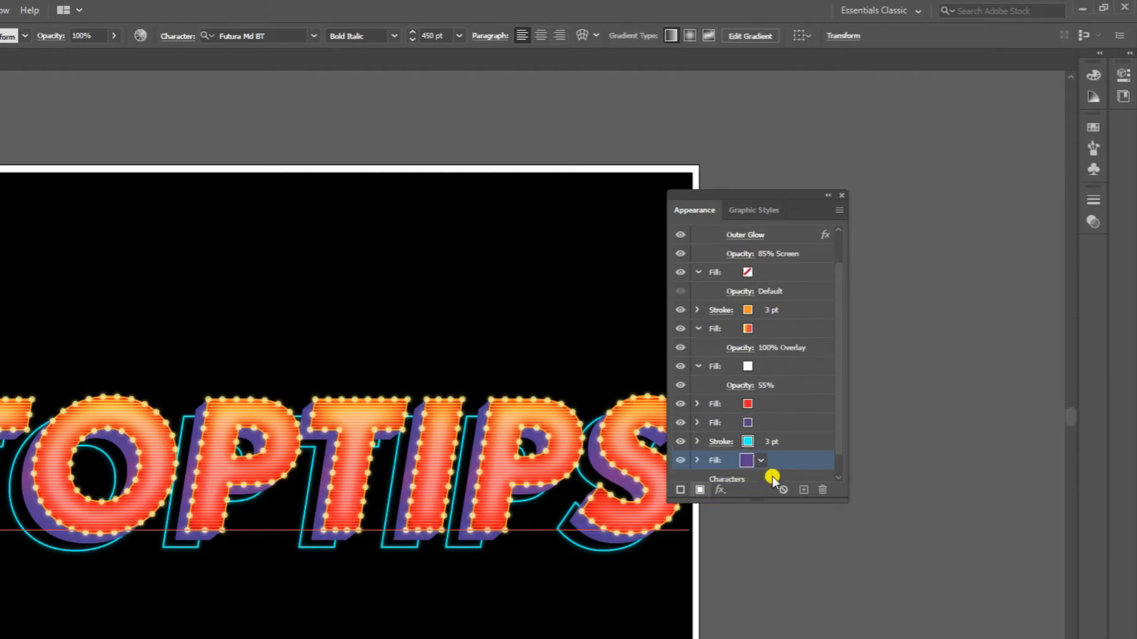
Color the new fill with the CMYK Magenta swatch, raising the swatch's green and blue values to make it light pink
{"action": "left_click", "coordinate": [760, 461]}
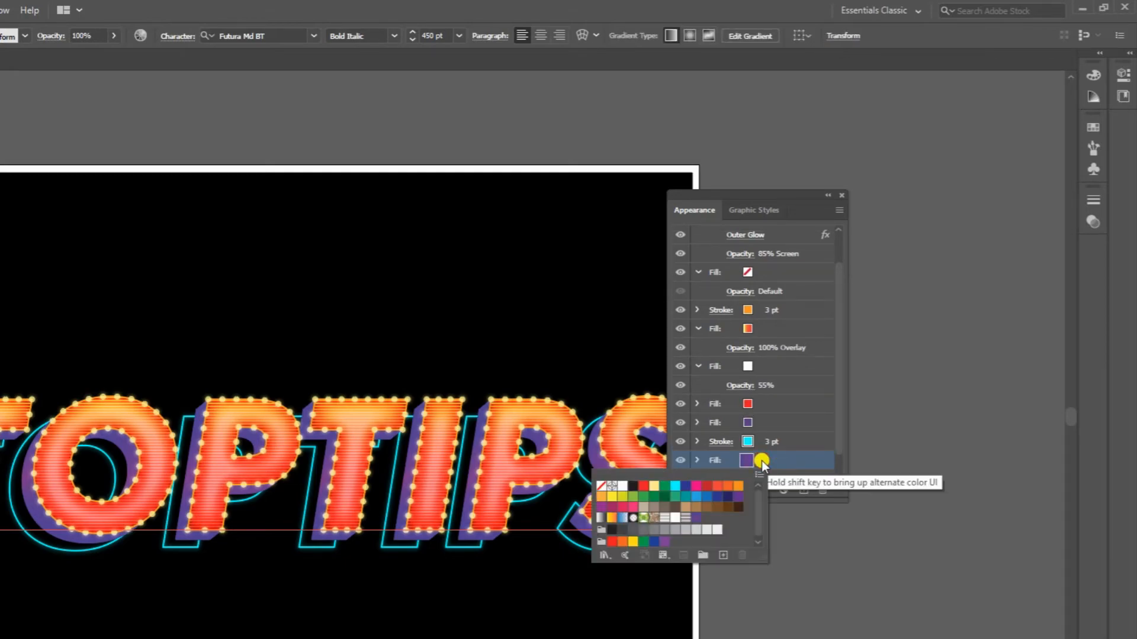
{"action": "left_click", "coordinate": [697, 486]}
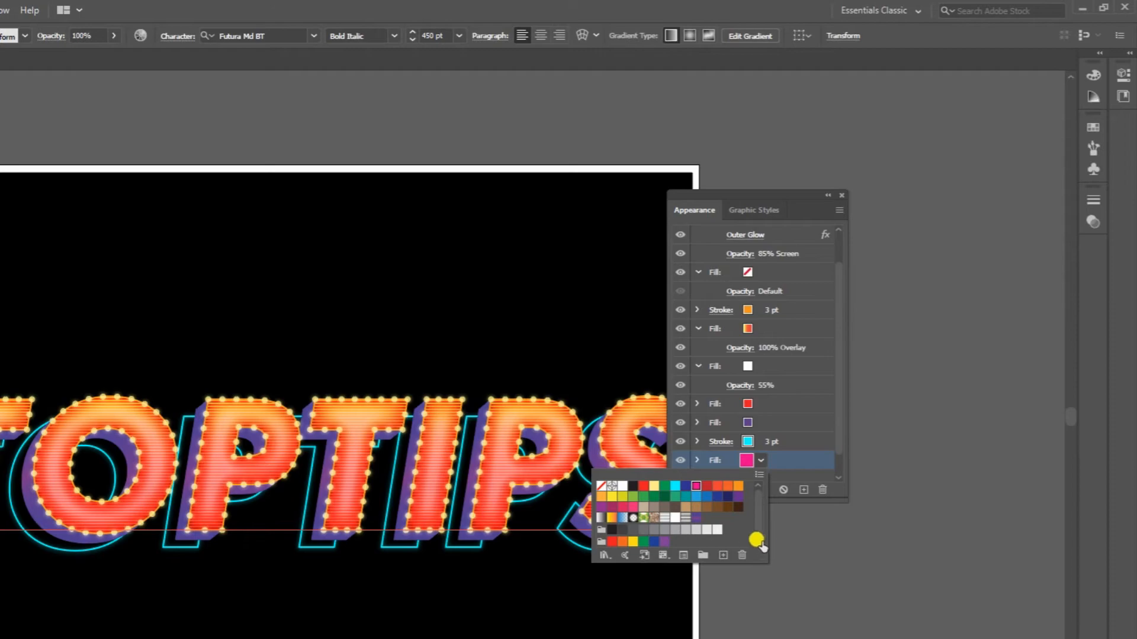
{"action": "double_click", "coordinate": [697, 487]}
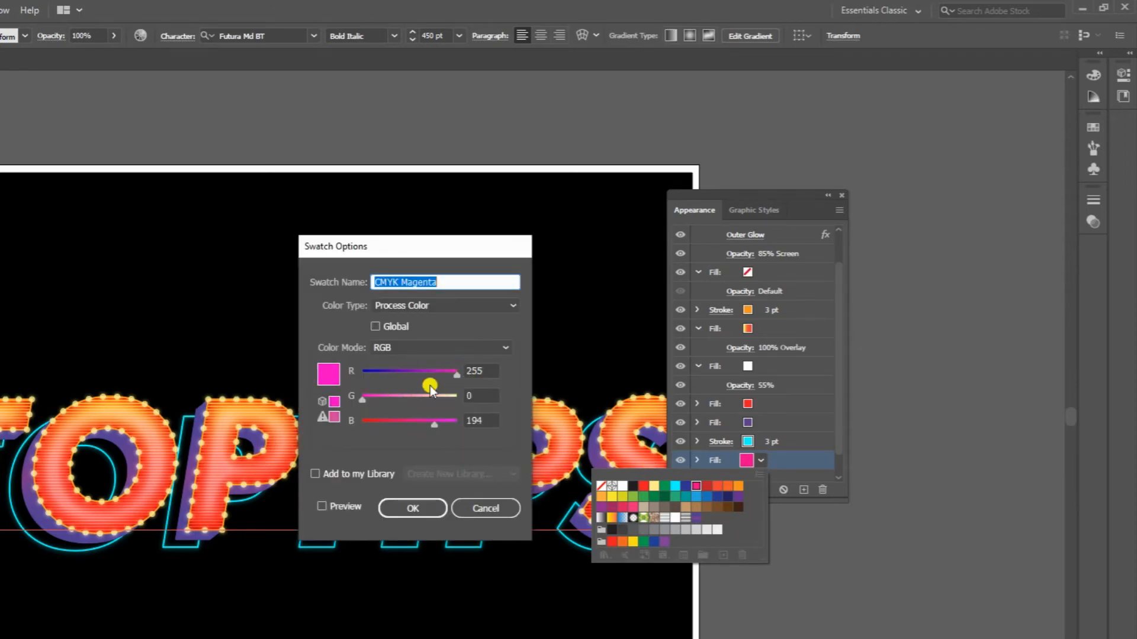
{"action": "left_click_drag", "start_coordinate": [362, 400], "coordinate": [397, 400]}
{"action": "left_click_drag", "start_coordinate": [434, 424], "coordinate": [468, 424]}
{"action": "left_click_drag", "start_coordinate": [397, 400], "coordinate": [414, 399]}
{"action": "left_click", "coordinate": [410, 505]}
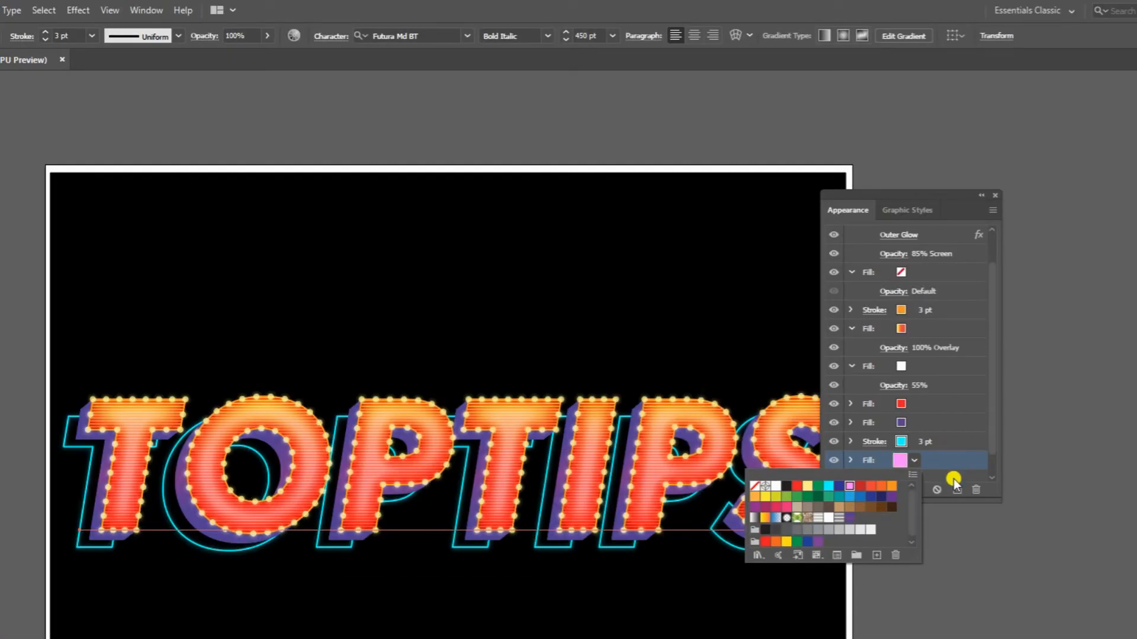
Apply a Transform effect to the pink fill, moving it -30 px horizontally and 21 px vertically
{"action": "left_click", "coordinate": [992, 399]}
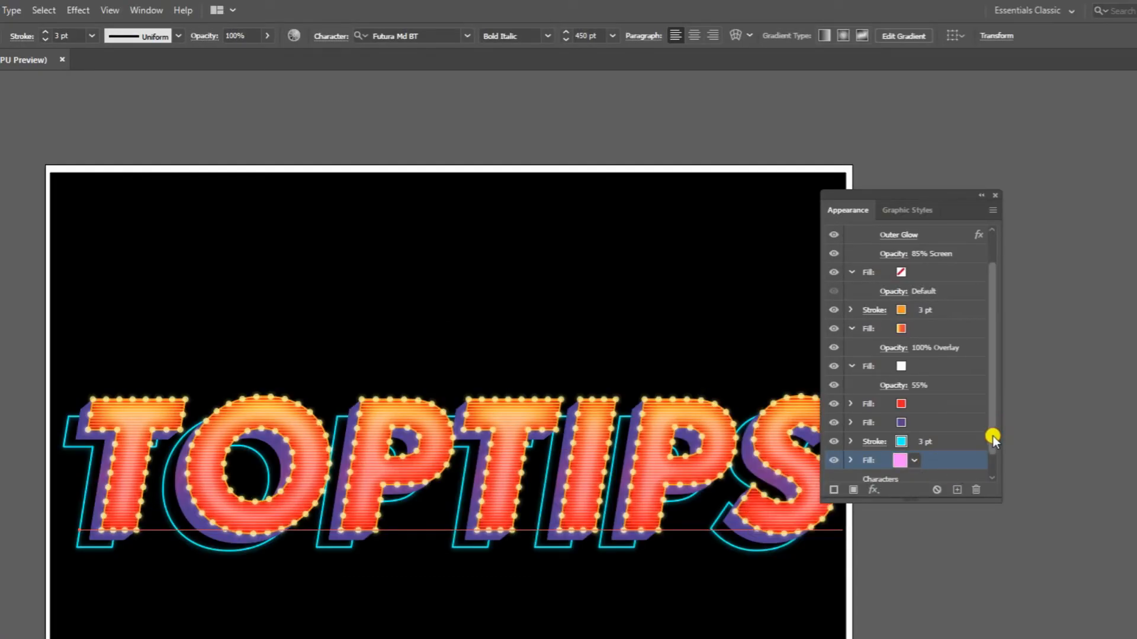
{"action": "left_click", "coordinate": [874, 489]}
{"action": "mouse_move", "coordinate": [929, 188]}
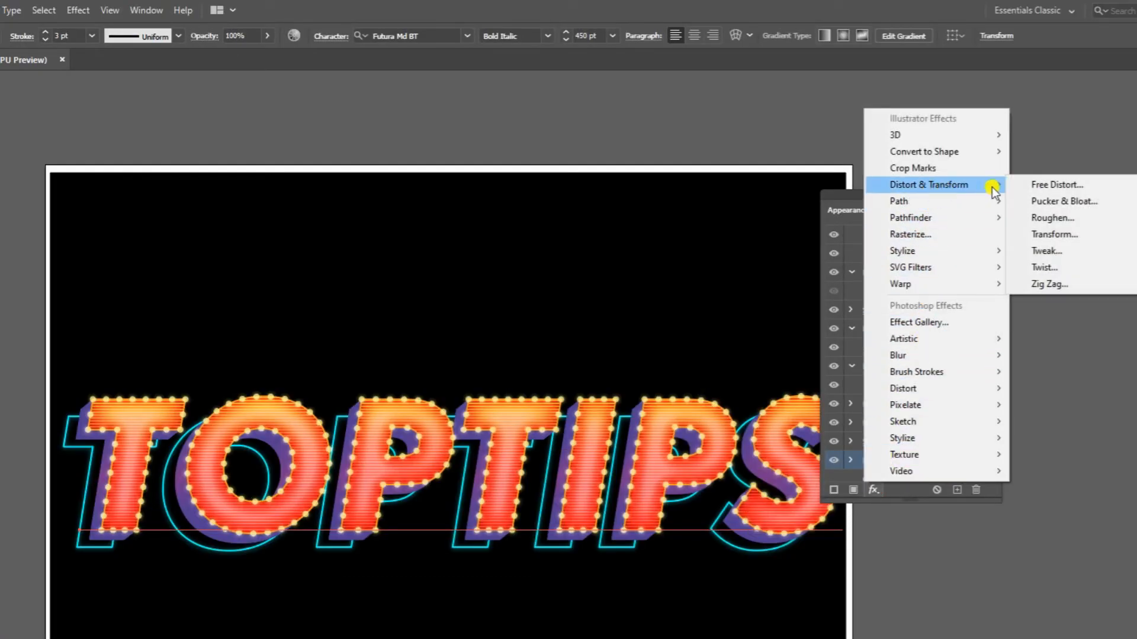
{"action": "left_click", "coordinate": [1056, 235]}
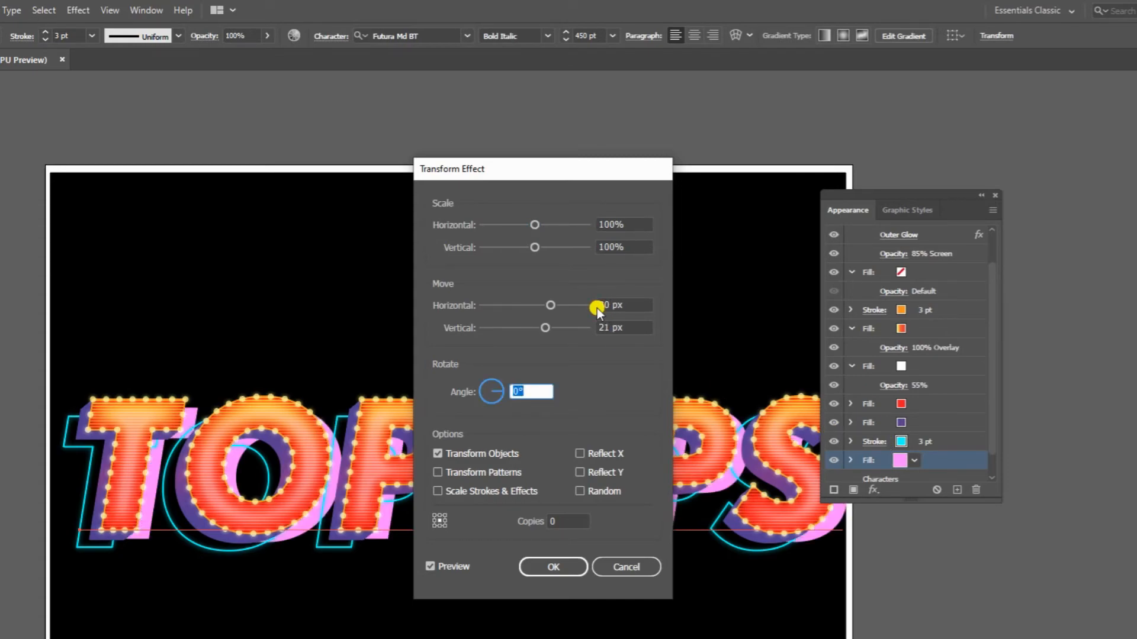
{"action": "left_click", "coordinate": [599, 304]}
{"action": "type", "text": "-"}
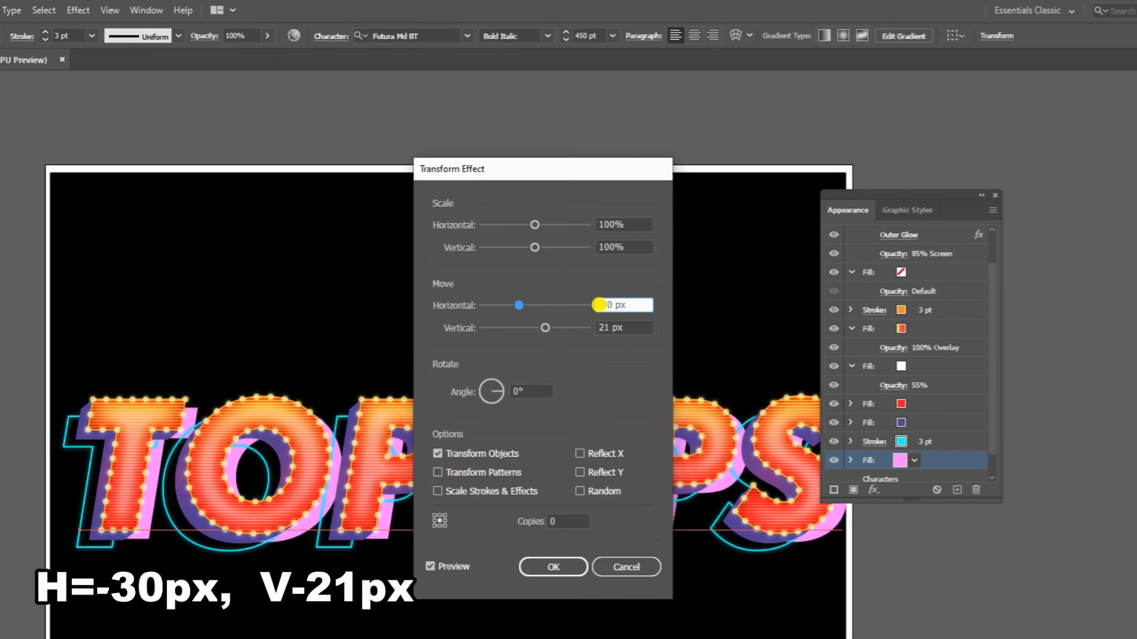
{"action": "key", "text": "Tab"}
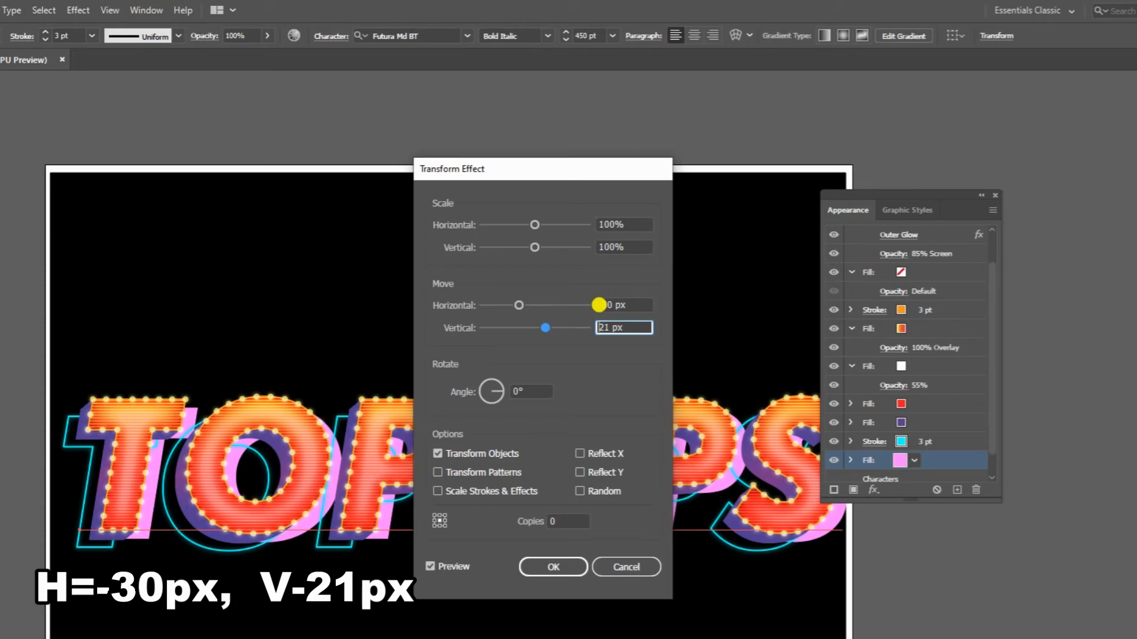
{"action": "left_click", "coordinate": [552, 565]}
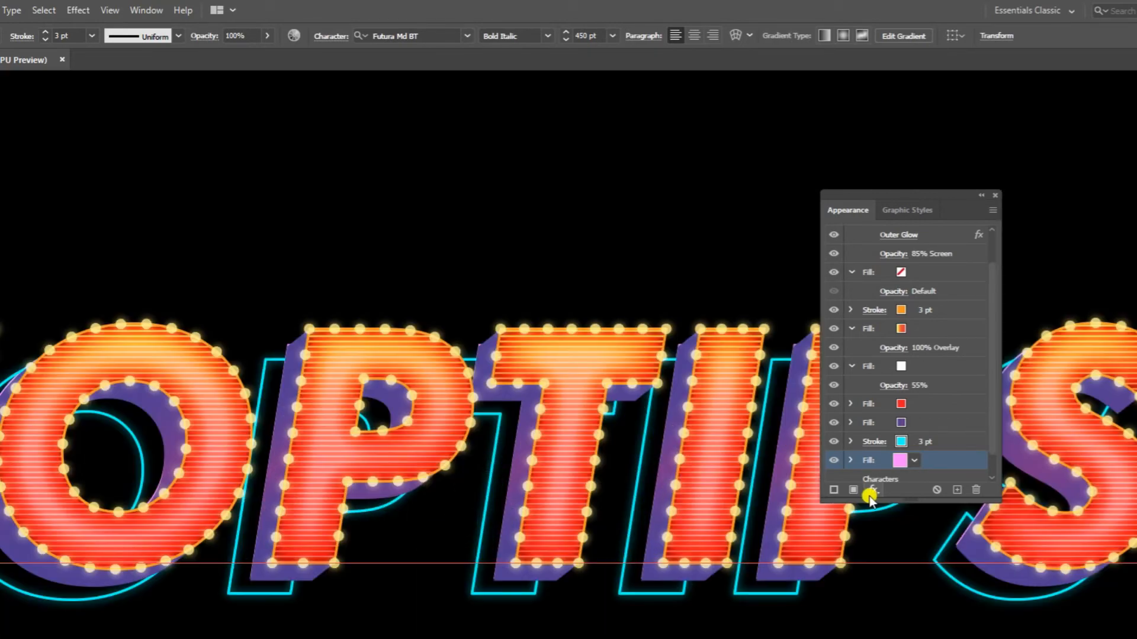
Apply a Gaussian Blur effect with a radius of 250 pixels to the pink fill
{"action": "left_click", "coordinate": [873, 491]}
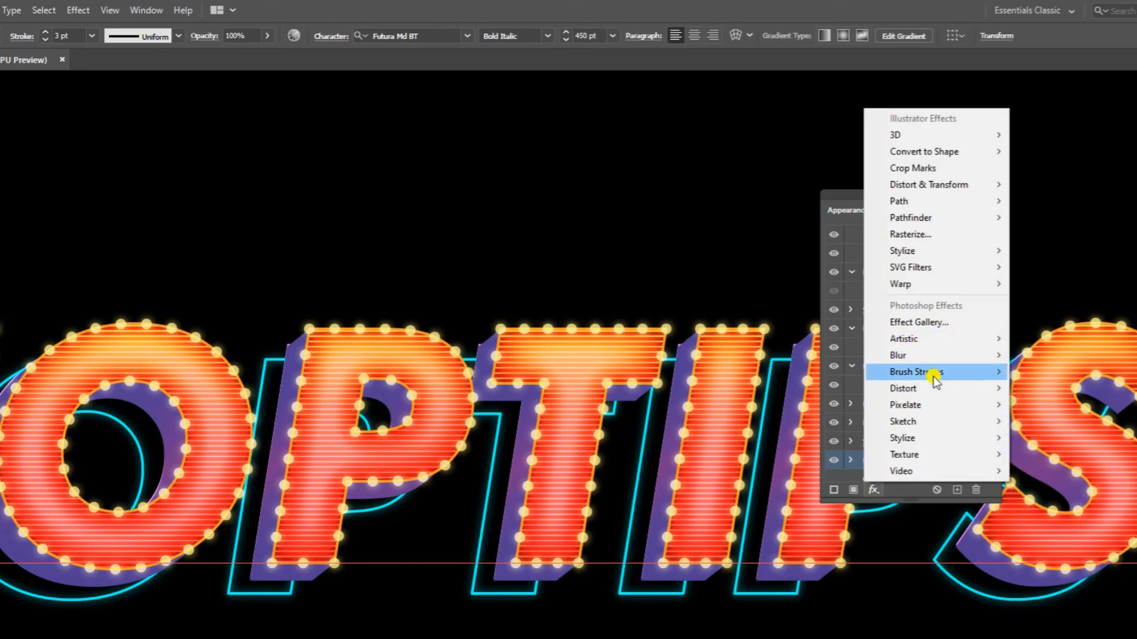
{"action": "mouse_move", "coordinate": [912, 357]}
{"action": "left_click", "coordinate": [1058, 356]}
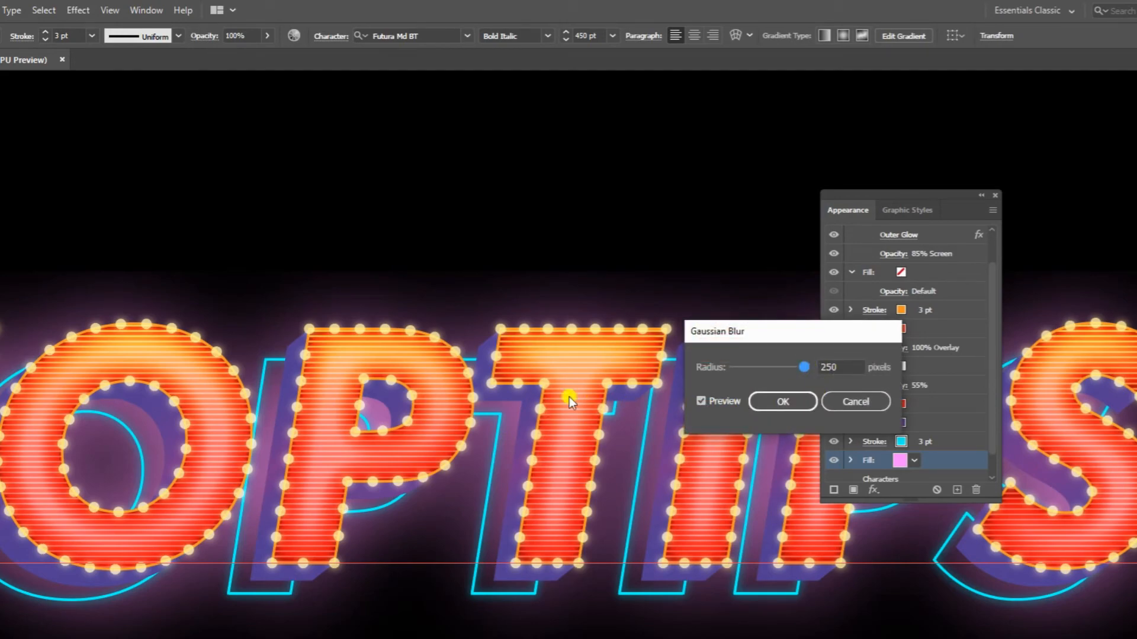
{"action": "left_click", "coordinate": [789, 400]}
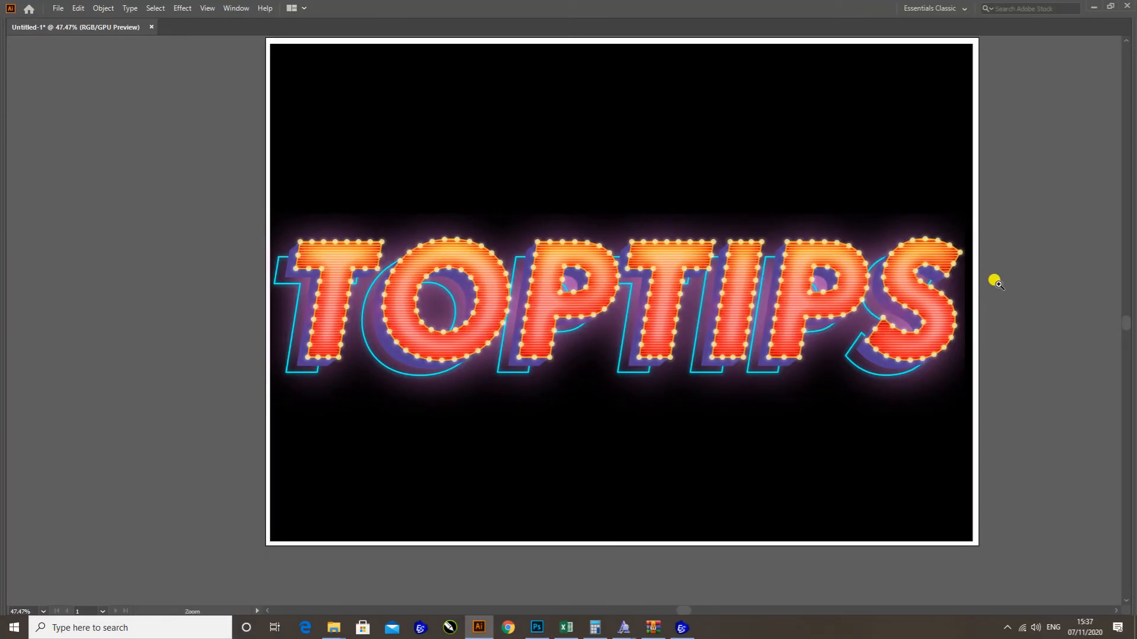
Configure the document raster effects settings to Screen (72 ppi) resolution with 300 px added around objects
{"action": "left_click_drag", "start_coordinate": [1016, 273], "coordinate": [752, 270]}
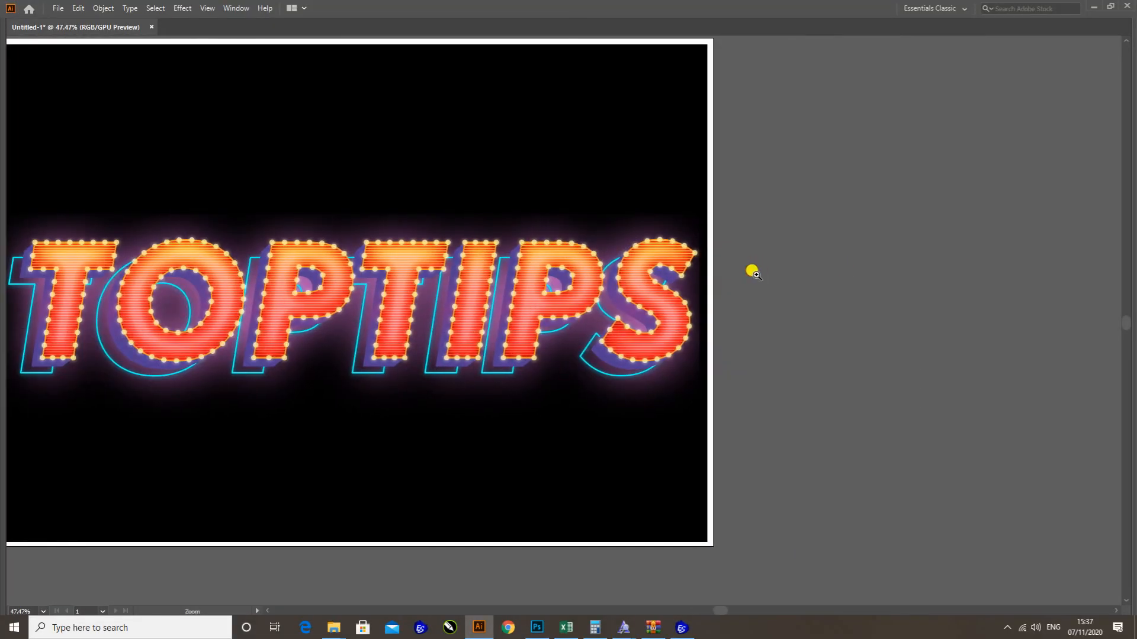
{"action": "left_click_drag", "start_coordinate": [506, 252], "coordinate": [714, 266]}
{"action": "left_click_drag", "start_coordinate": [863, 298], "coordinate": [563, 242]}
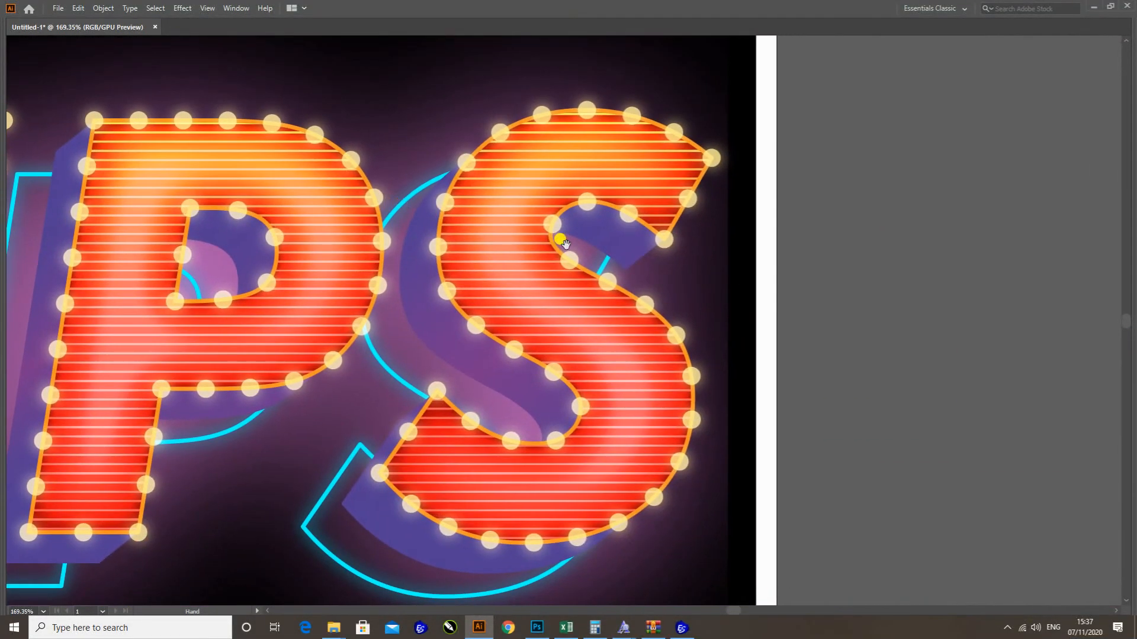
{"action": "left_click_drag", "start_coordinate": [731, 260], "coordinate": [651, 258]}
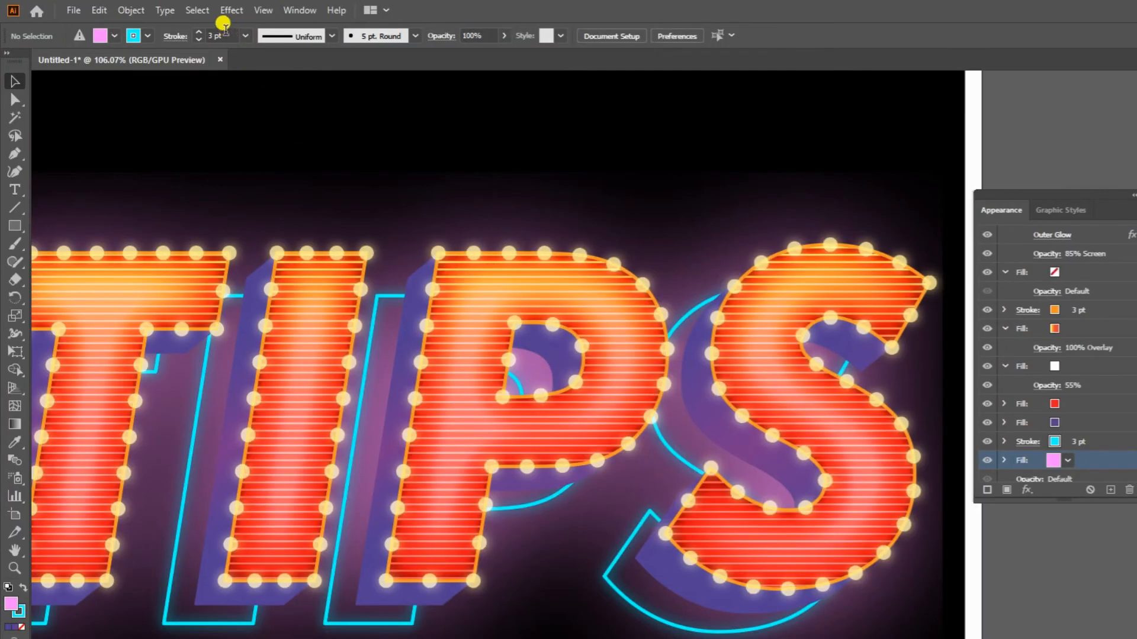
{"action": "left_click", "coordinate": [231, 11]}
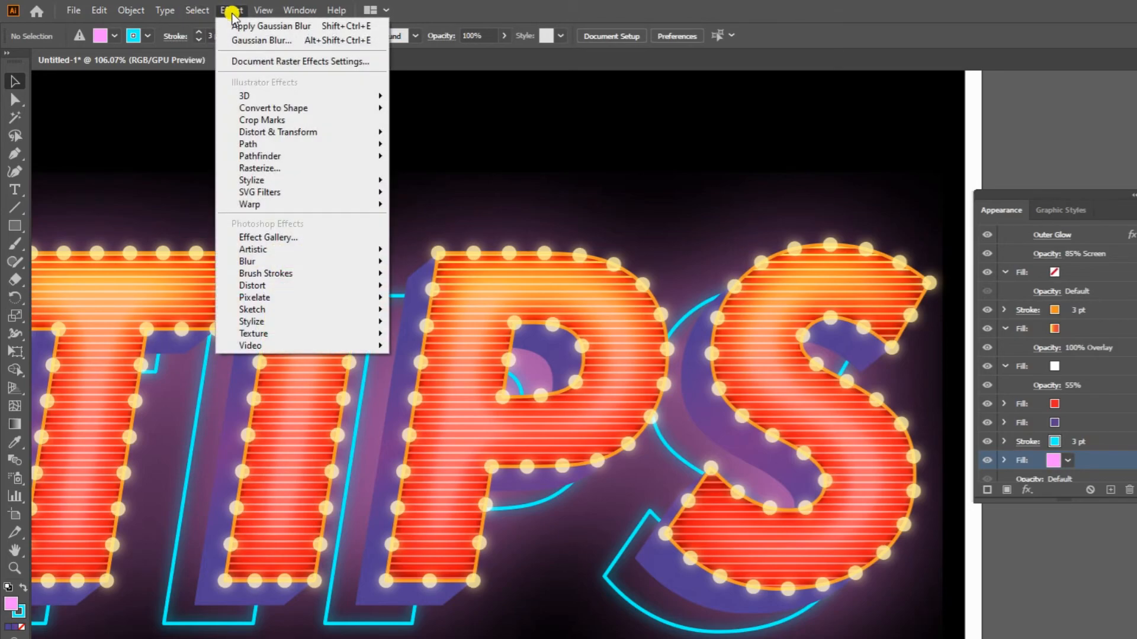
{"action": "left_click", "coordinate": [264, 61]}
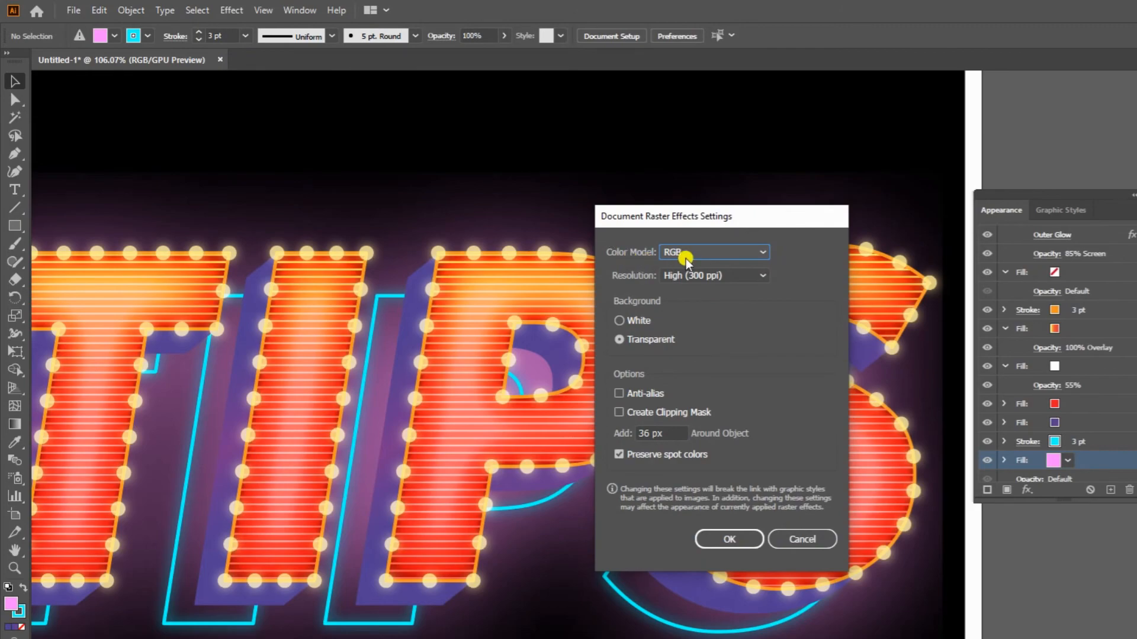
{"action": "left_click", "coordinate": [741, 277]}
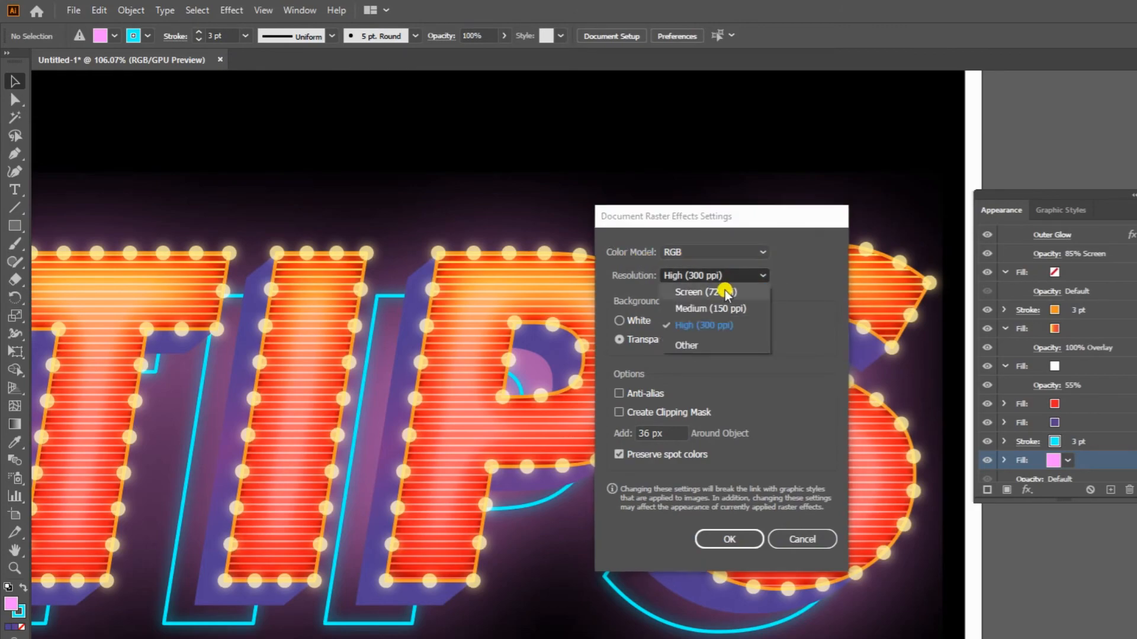
{"action": "left_click", "coordinate": [722, 294]}
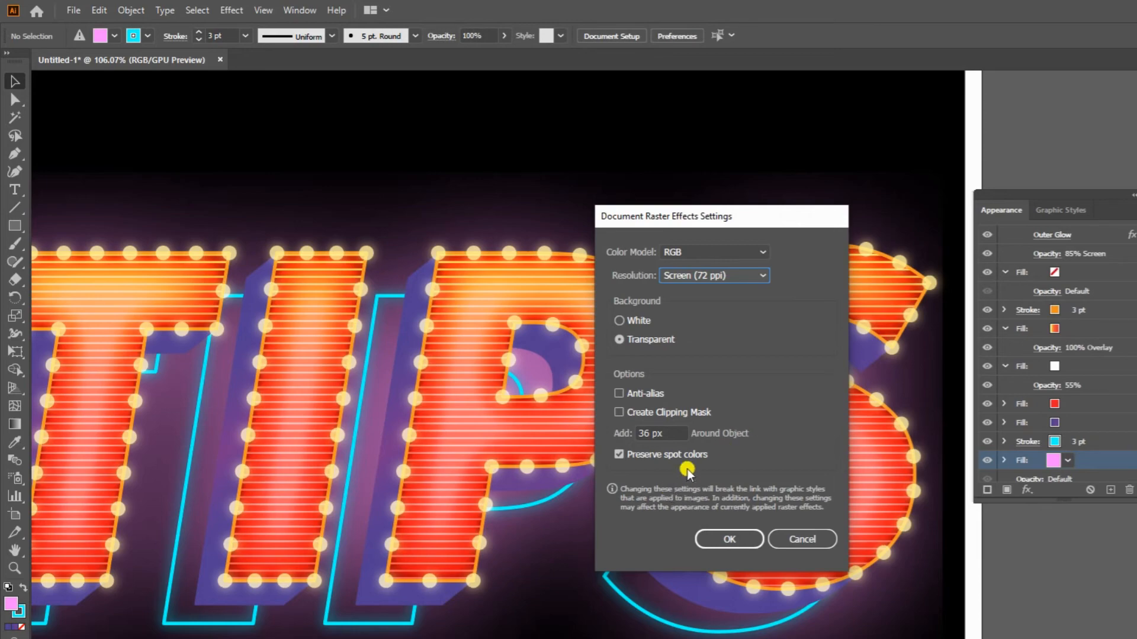
{"action": "left_click_drag", "start_coordinate": [681, 434], "coordinate": [592, 438]}
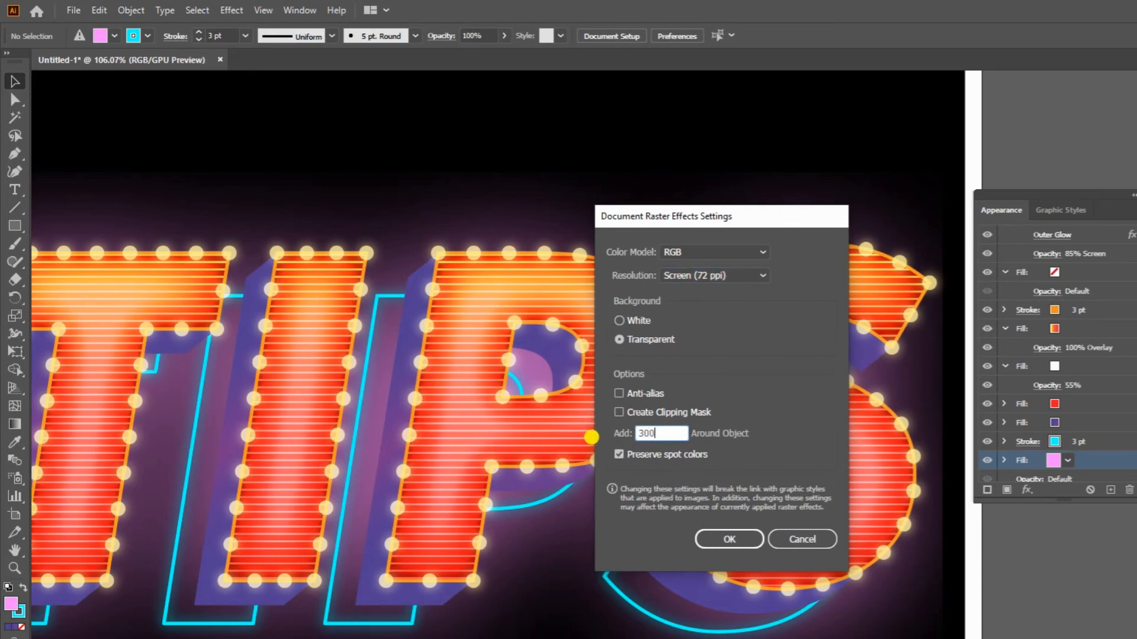
{"action": "type", "text": "300"}
{"action": "left_click", "coordinate": [725, 536]}
Examine the pink glow around the TOPTIPS lettering and at the artboard edges, with the text selected and deselected
{"action": "left_click", "coordinate": [918, 450]}
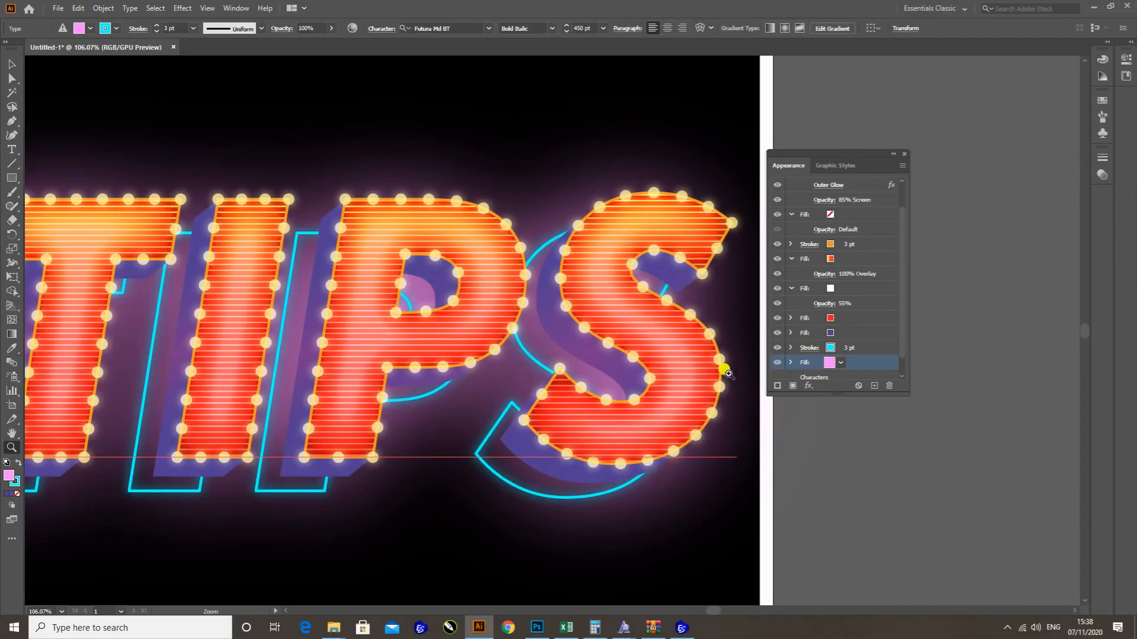
{"action": "key", "text": "z"}
{"action": "left_click_drag", "start_coordinate": [912, 463], "coordinate": [597, 451]}
{"action": "left_click_drag", "start_coordinate": [532, 327], "coordinate": [240, 450]}
{"action": "left_click_drag", "start_coordinate": [395, 346], "coordinate": [590, 383]}
{"action": "left_click_drag", "start_coordinate": [643, 348], "coordinate": [513, 370]}
{"action": "left_click_drag", "start_coordinate": [443, 324], "coordinate": [505, 328]}
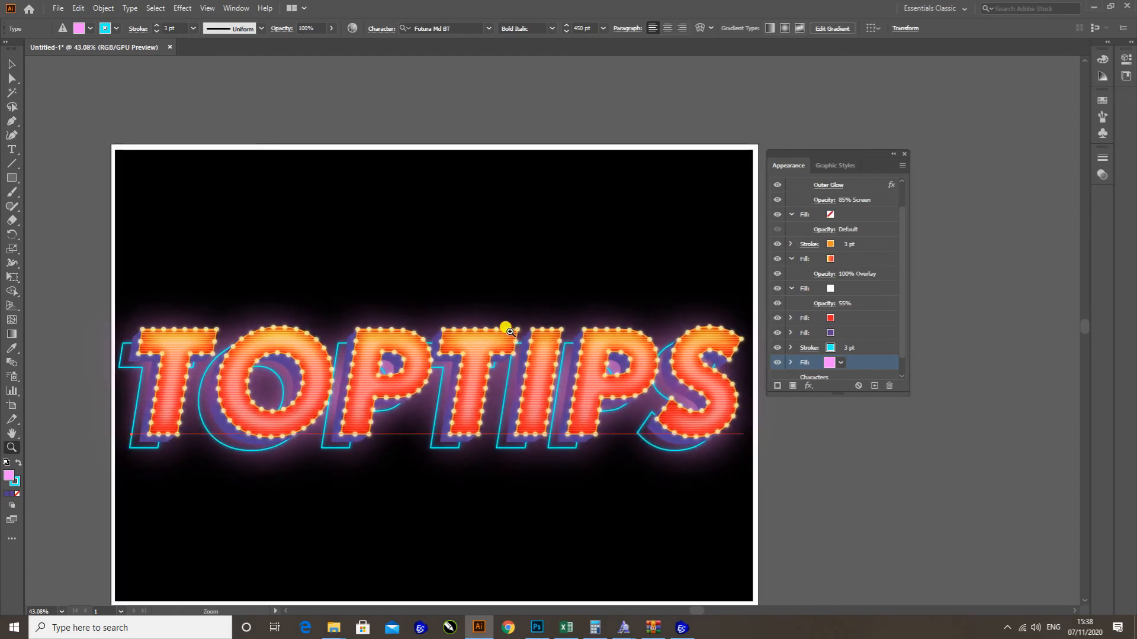
{"action": "key", "text": "v"}
{"action": "left_click", "coordinate": [467, 280]}
{"action": "left_click", "coordinate": [487, 340]}
{"action": "left_click", "coordinate": [514, 277]}
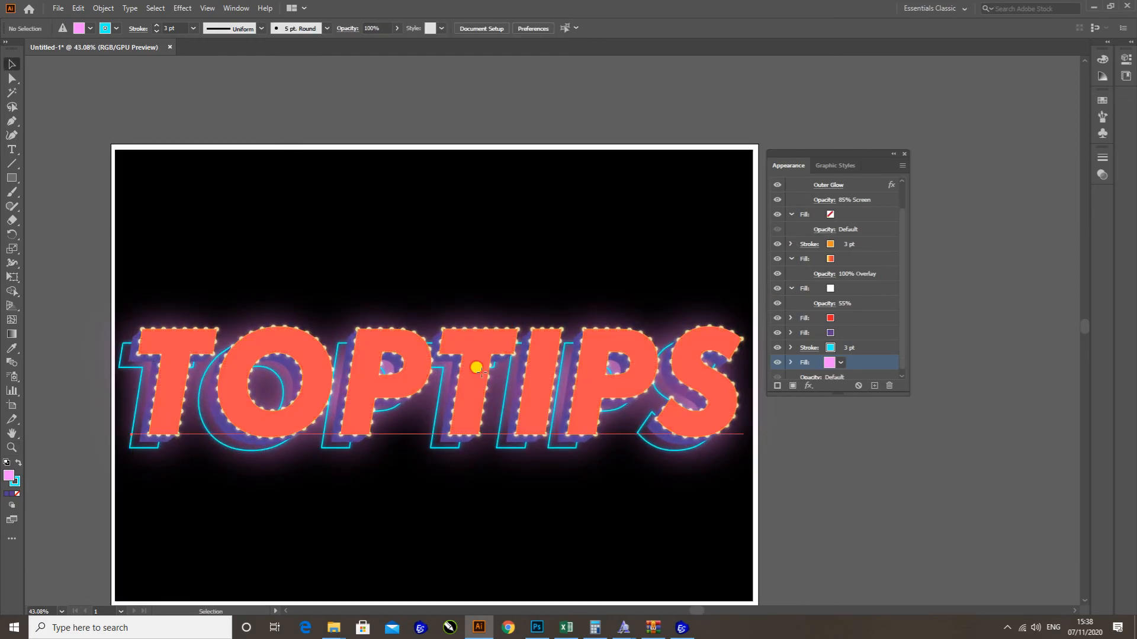
{"action": "left_click", "coordinate": [477, 367]}
{"action": "left_click", "coordinate": [581, 297]}
{"action": "key", "text": "z"}
{"action": "left_click_drag", "start_coordinate": [586, 294], "coordinate": [570, 293]}
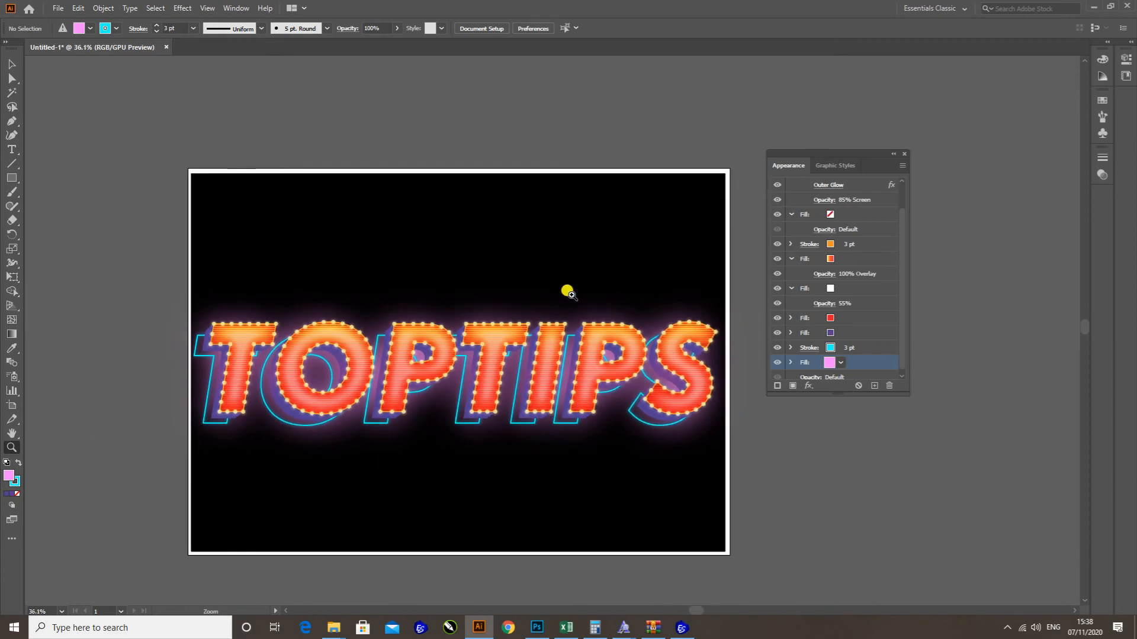
Replace the TOPTIPS wording with GRAPHICS, keeping the marquee-light appearance on the text
{"action": "key", "text": "v"}
{"action": "left_click", "coordinate": [510, 320]}
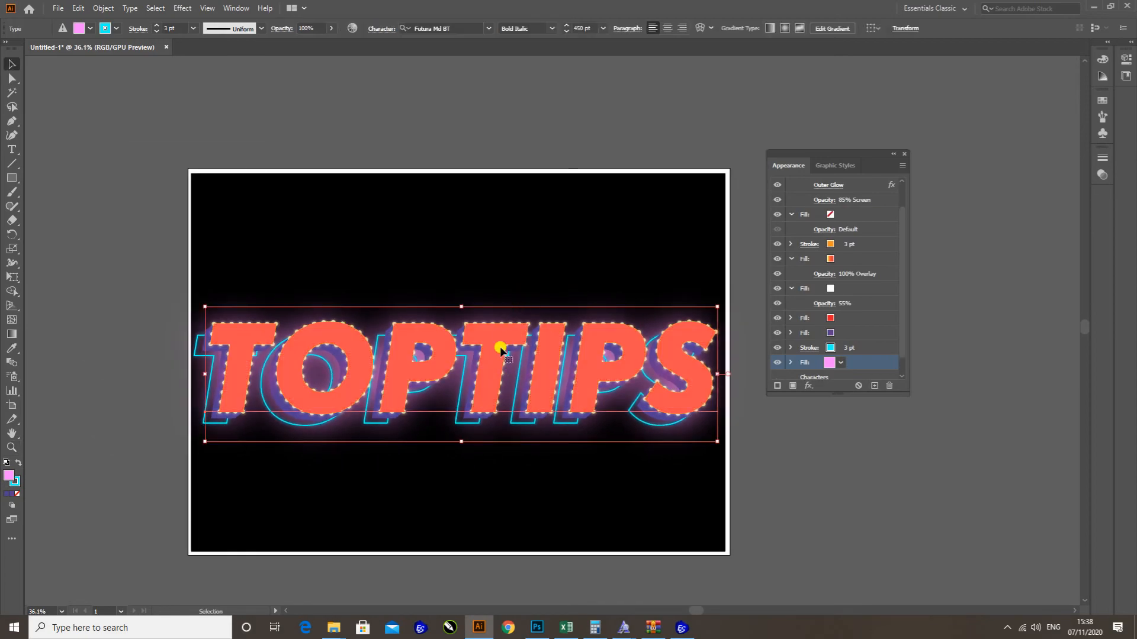
{"action": "key", "text": "t"}
{"action": "left_click_drag", "start_coordinate": [467, 349], "coordinate": [712, 350]}
{"action": "key", "text": "ctrl+a"}
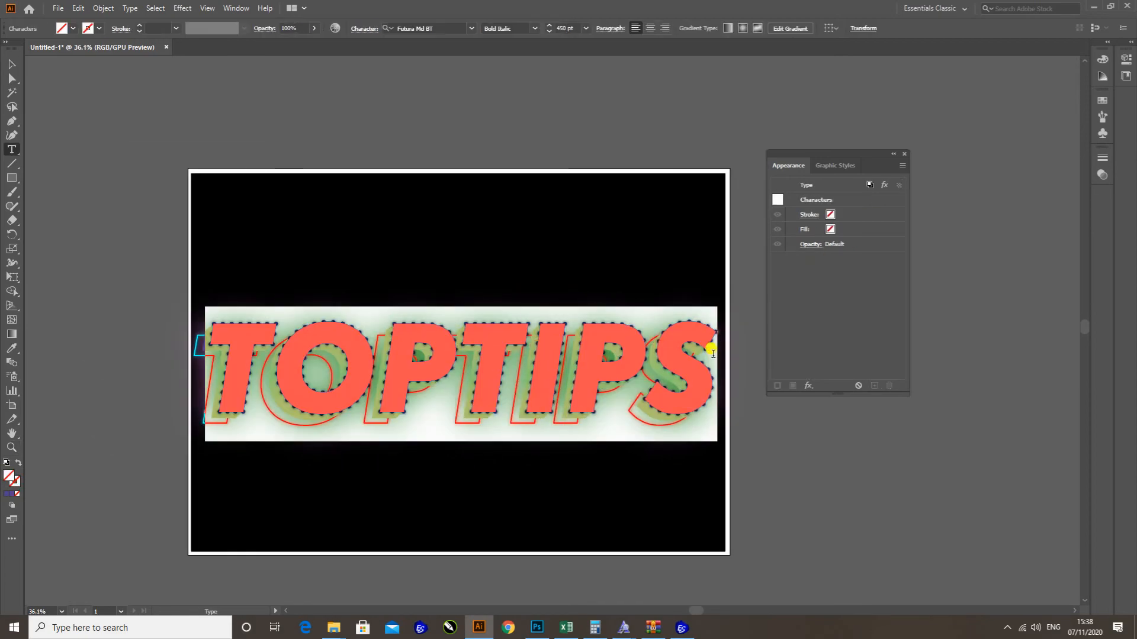
{"action": "key", "text": "BackSpace"}
{"action": "type", "text": "GRA"}
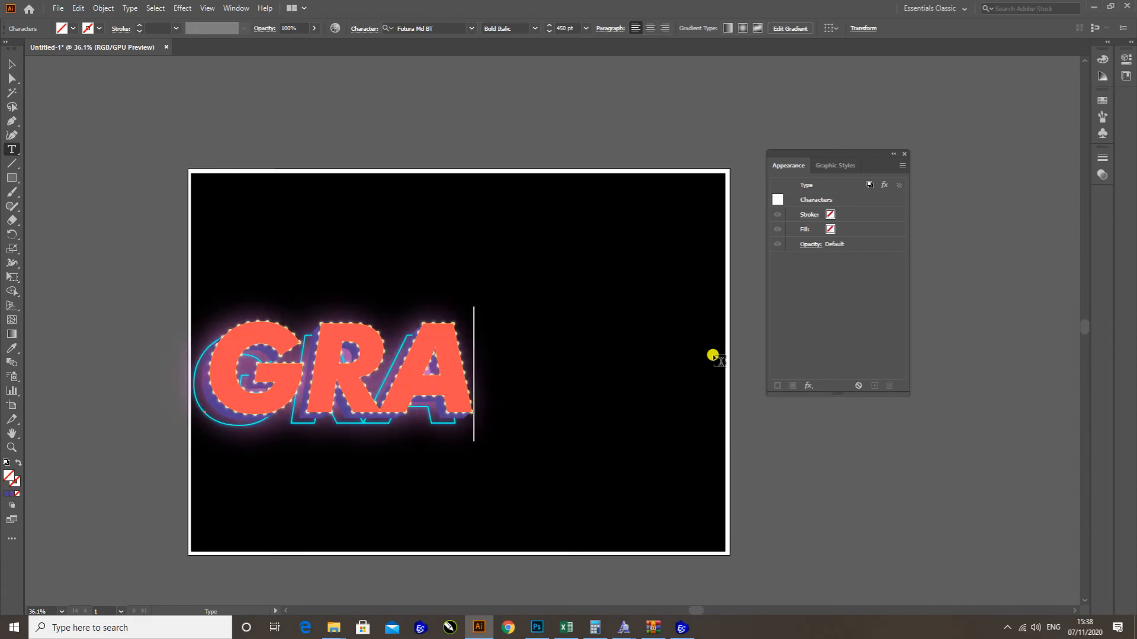
{"action": "type", "text": "PHICS"}
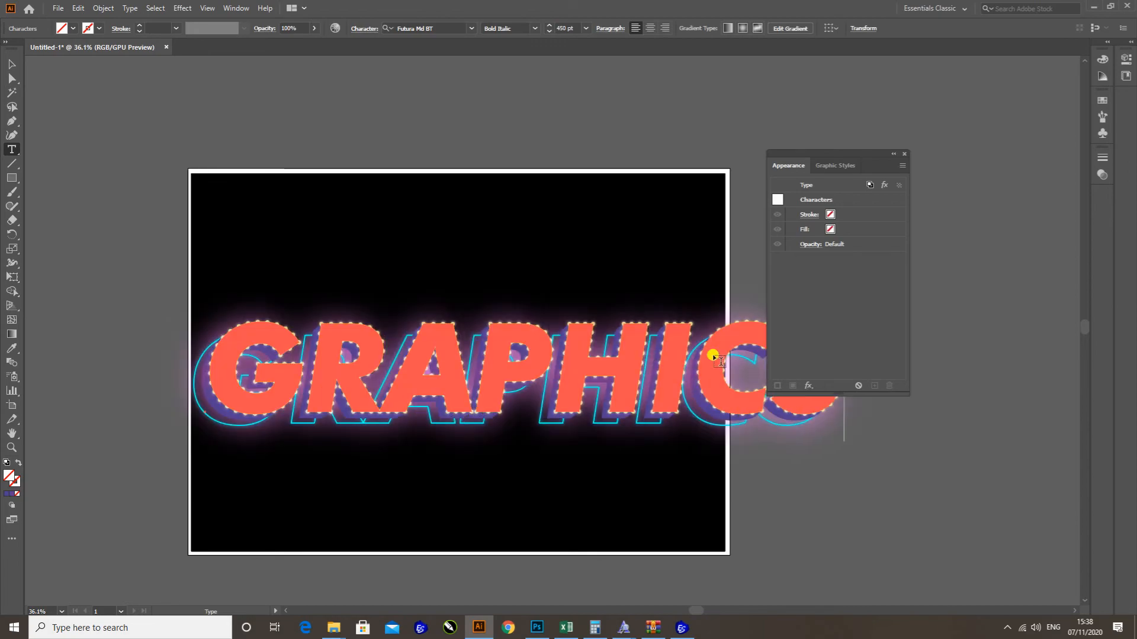
{"action": "key", "text": "Escape"}
{"action": "left_click", "coordinate": [609, 227]}
{"action": "key", "text": "Tab"}
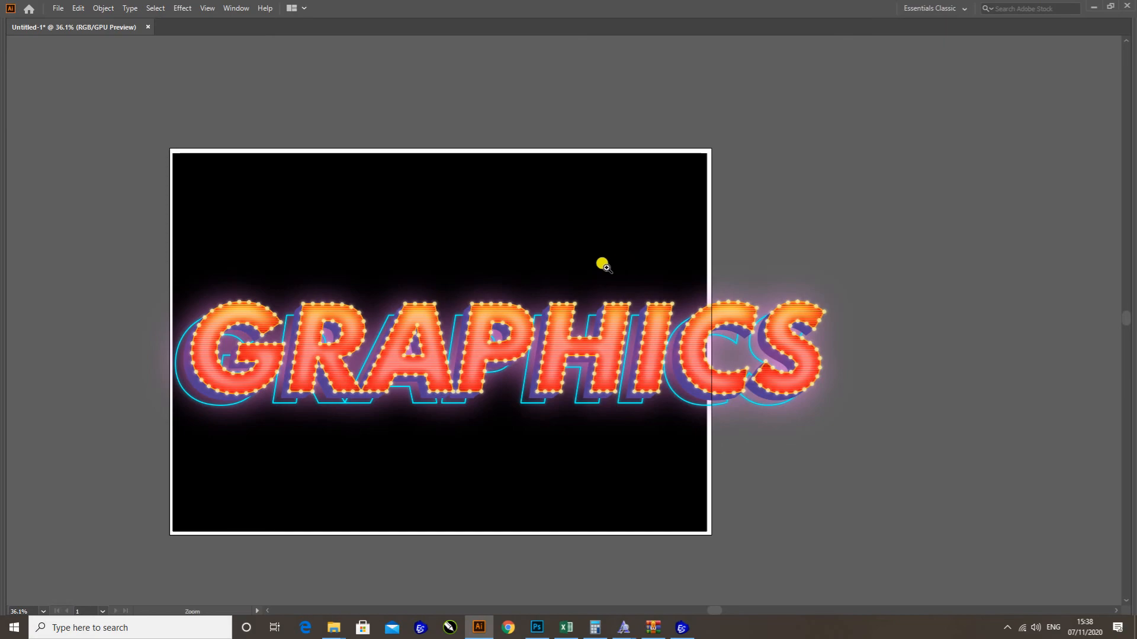
Shift the GRAPHICS text so that it straddles the artboard evenly on both sides
{"action": "key", "text": "z"}
{"action": "left_click", "coordinate": [605, 265]}
{"action": "key", "text": "v"}
{"action": "left_click_drag", "start_coordinate": [658, 274], "coordinate": [495, 318]}
{"action": "left_click", "coordinate": [550, 248]}
Try neighbouring typefaces on the GRAPHICS text in place of Futura Md BT
{"action": "key", "text": "z"}
{"action": "key", "text": "v"}
{"action": "left_click", "coordinate": [494, 321]}
{"action": "key", "text": "Tab"}
{"action": "left_click", "coordinate": [437, 29]}
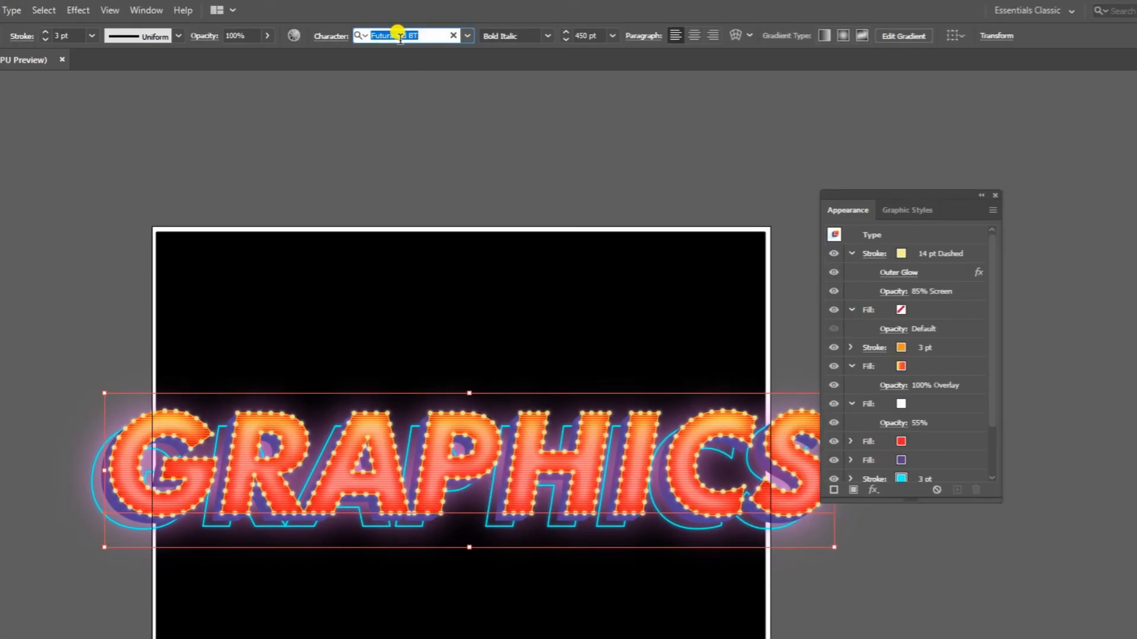
{"action": "key", "text": "Down"}
{"action": "key", "text": "Up"}
{"action": "key", "text": "Down"}
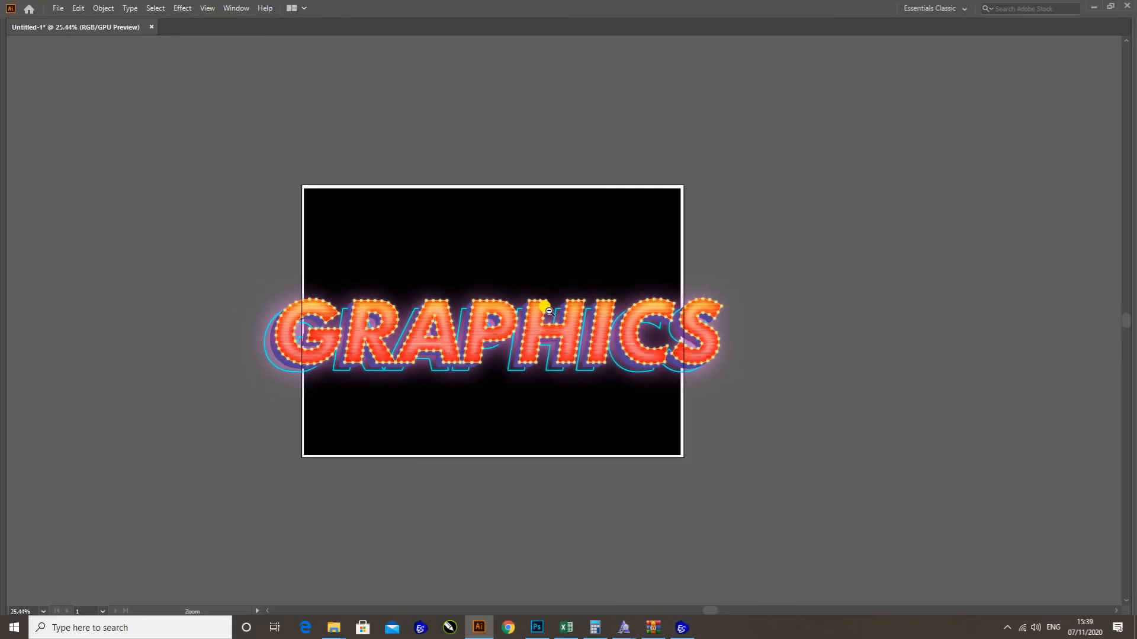
Change the wording of the text from GRAPHICS back to TOPTIPS
{"action": "key", "text": "t"}
{"action": "left_click", "coordinate": [428, 322]}
{"action": "key", "text": "ctrl+a"}
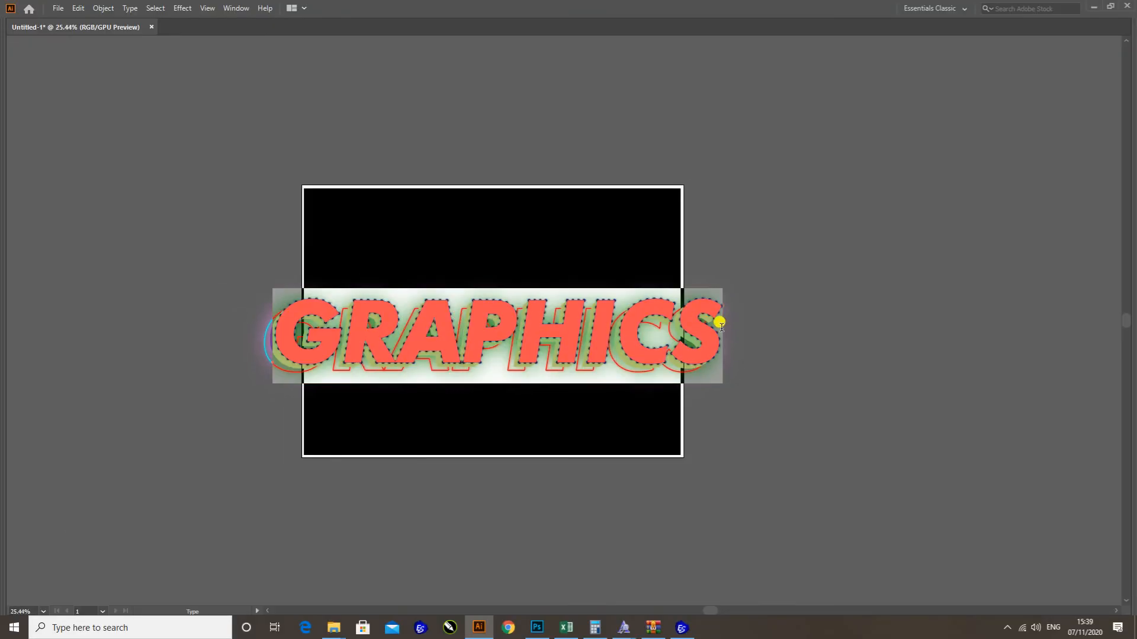
{"action": "key", "text": "BackSpace"}
{"action": "type", "text": "TOPTIPS"}
{"action": "key", "text": "Escape"}
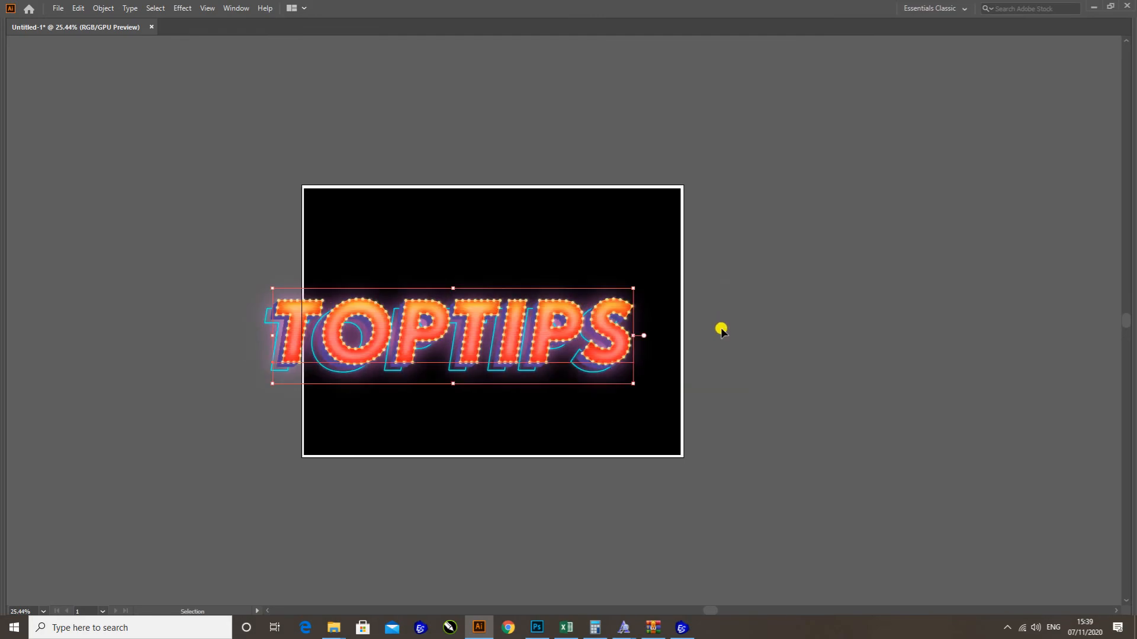
Center the TOPTIPS text on the black artboard background and deselect it
{"action": "key", "text": "z"}
{"action": "left_click", "coordinate": [610, 296]}
{"action": "left_click_drag", "start_coordinate": [613, 299], "coordinate": [636, 305]}
{"action": "key", "text": "v"}
{"action": "left_click_drag", "start_coordinate": [648, 374], "coordinate": [757, 358]}
{"action": "key", "text": "z"}
{"action": "left_click_drag", "start_coordinate": [737, 356], "coordinate": [688, 352]}
{"action": "key", "text": "v"}
{"action": "left_click_drag", "start_coordinate": [729, 406], "coordinate": [736, 407]}
{"action": "left_click", "coordinate": [868, 344]}
Close the appearance settings and display the document's graphic styles
{"action": "key", "text": "z"}
{"action": "left_click_drag", "start_coordinate": [754, 336], "coordinate": [648, 235]}
{"action": "key", "text": "Tab"}
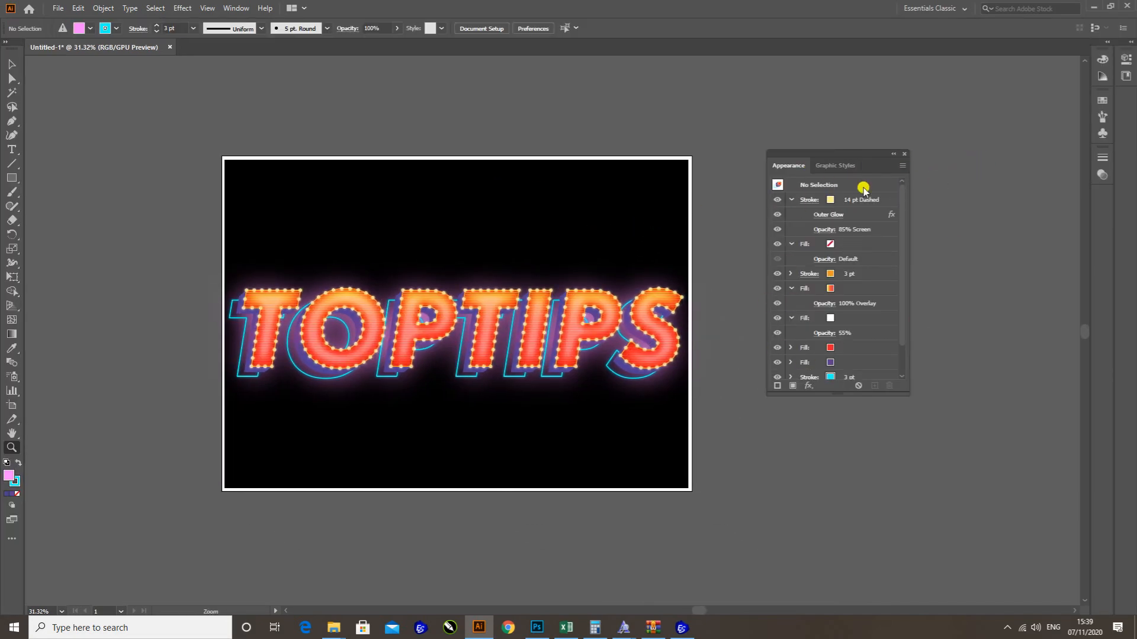
{"action": "mouse_move", "coordinate": [901, 227]}
{"action": "left_mouse_down"}
{"action": "mouse_move", "coordinate": [910, 240]}
{"action": "mouse_move", "coordinate": [907, 216]}
{"action": "left_mouse_up"}
{"action": "left_click", "coordinate": [904, 154]}
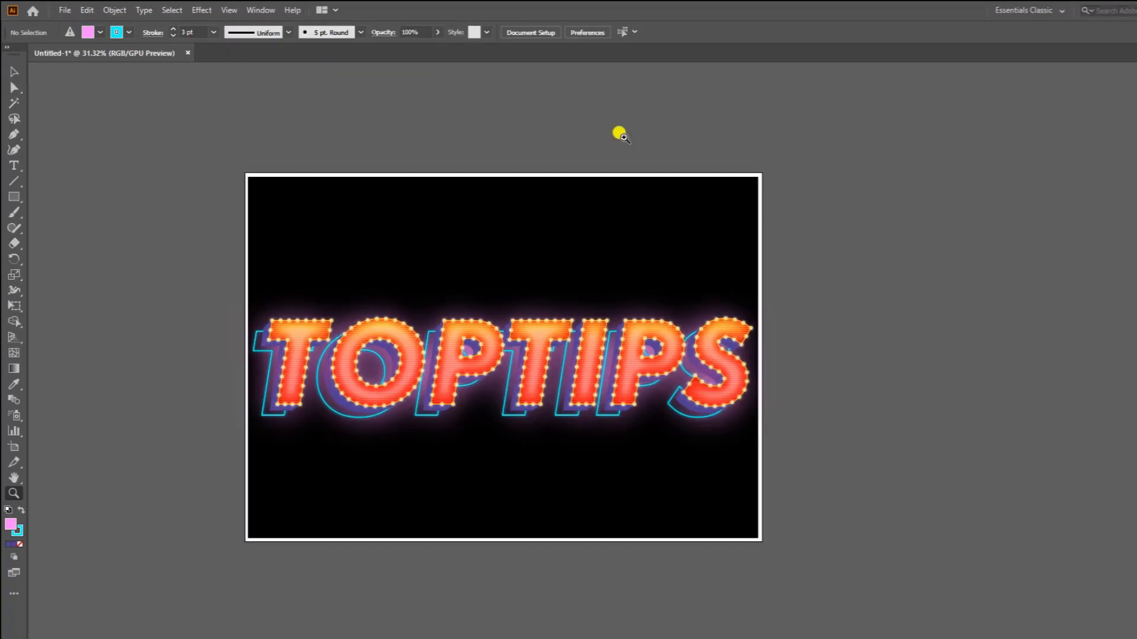
{"action": "left_click", "coordinate": [276, 12]}
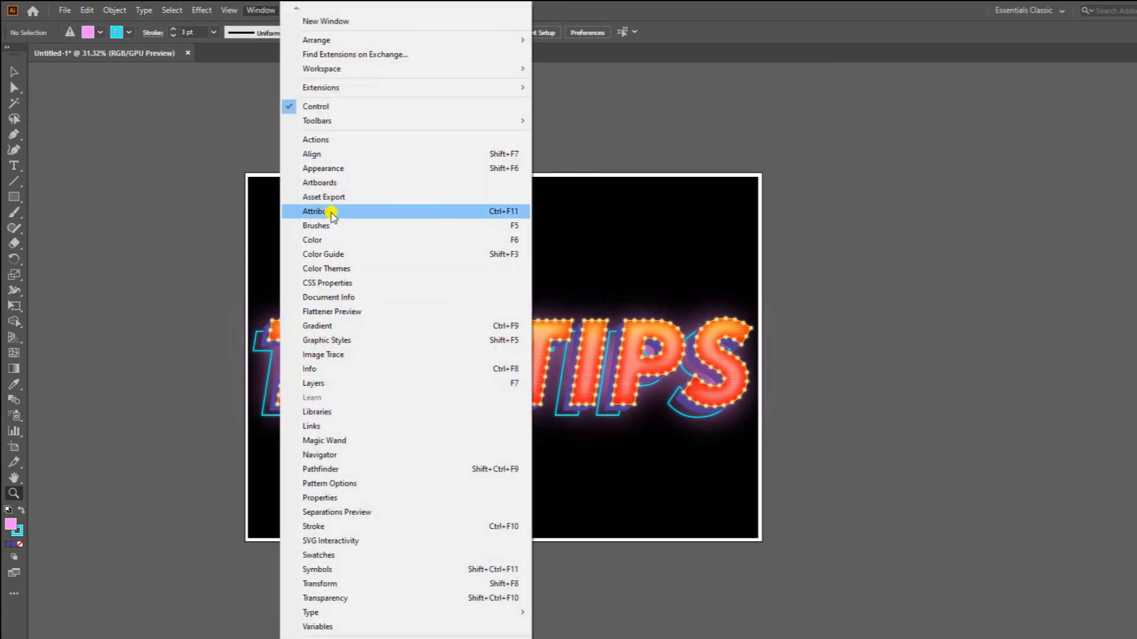
{"action": "left_click", "coordinate": [348, 340]}
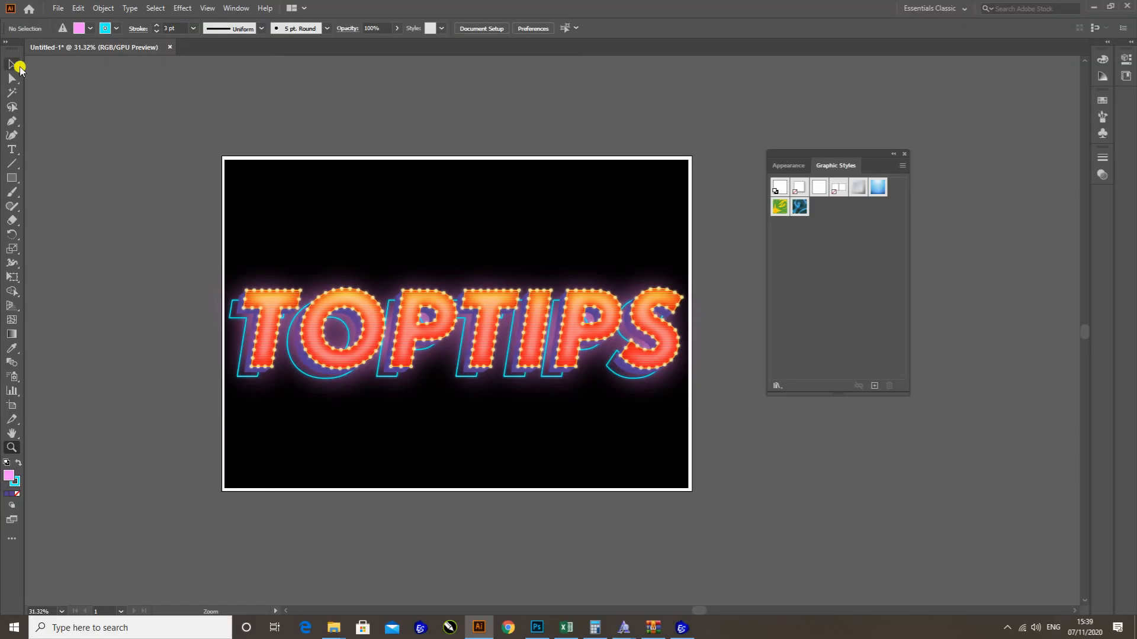
Save the TOPTIPS text's appearance as a new graphic style named Glossy
{"action": "left_click", "coordinate": [13, 71]}
{"action": "left_click", "coordinate": [504, 379]}
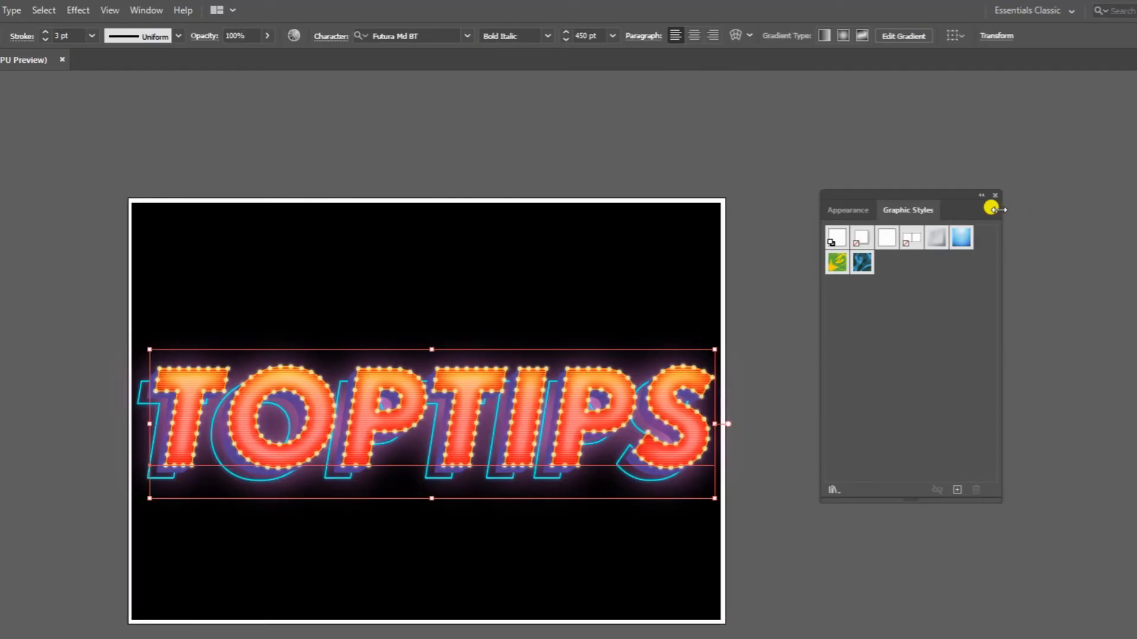
{"action": "left_click", "coordinate": [992, 210]}
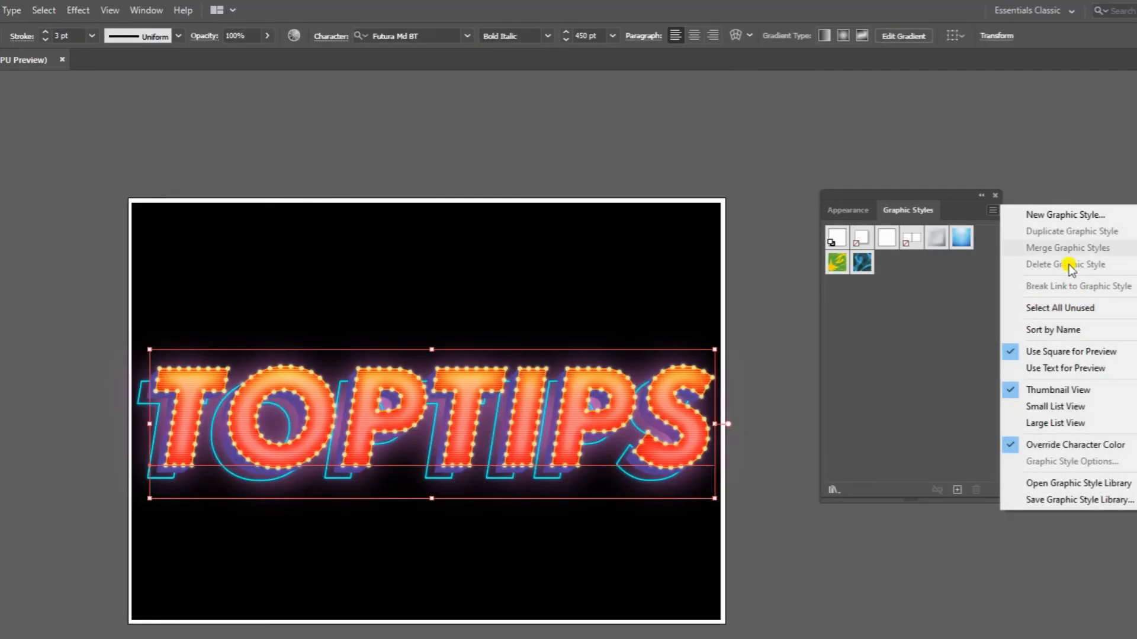
{"action": "left_click", "coordinate": [1059, 217]}
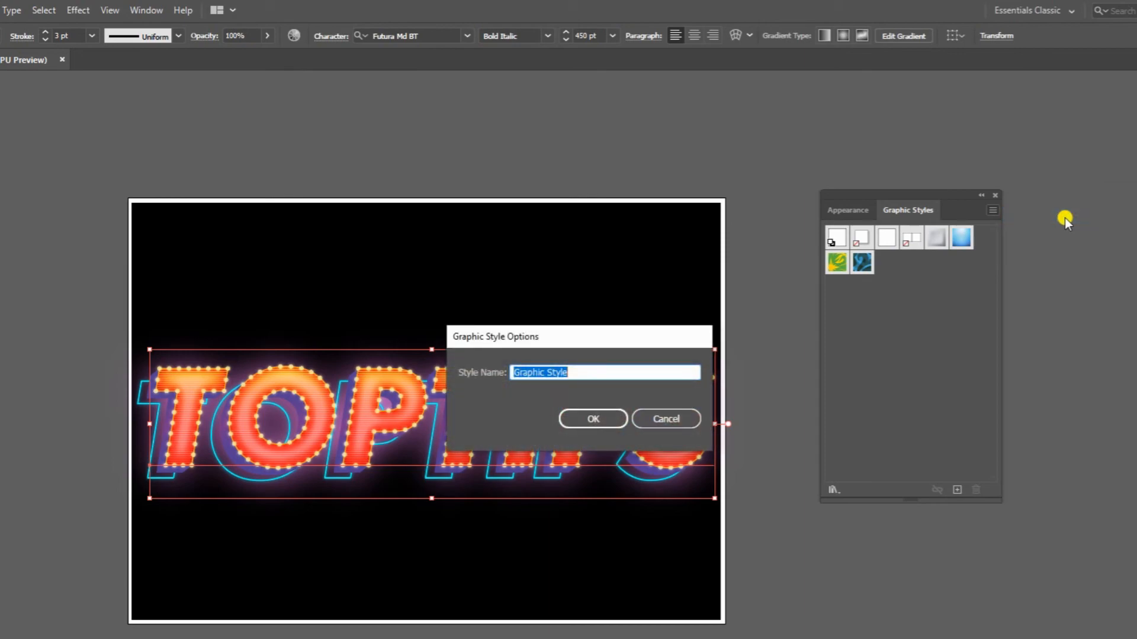
{"action": "type", "text": "G"}
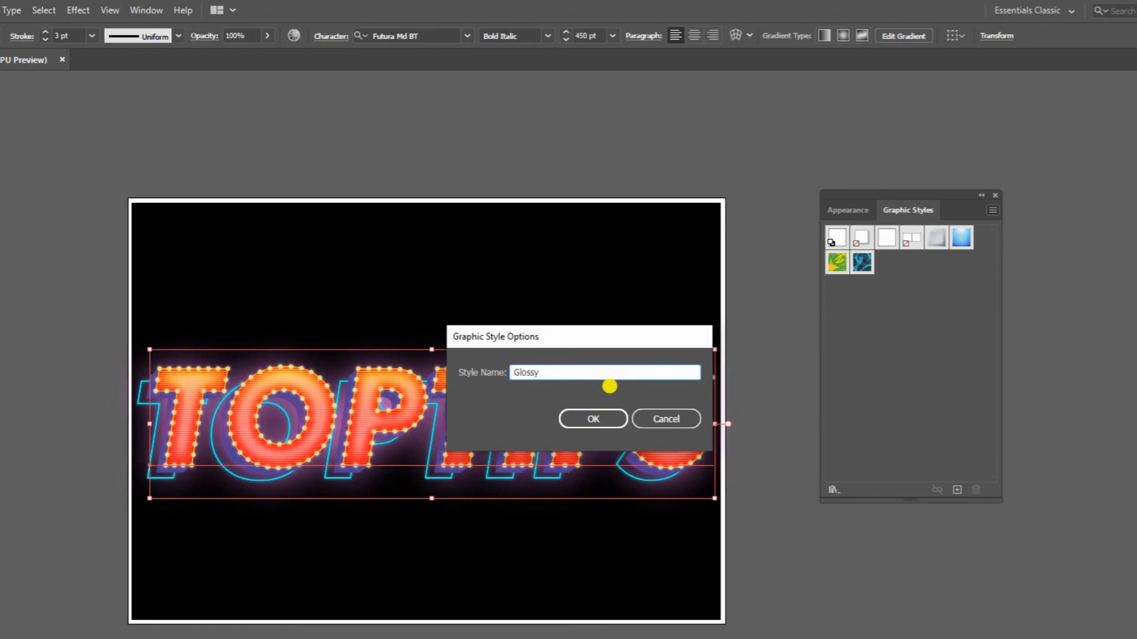
{"action": "type", "text": "lossy"}
{"action": "left_click", "coordinate": [593, 418]}
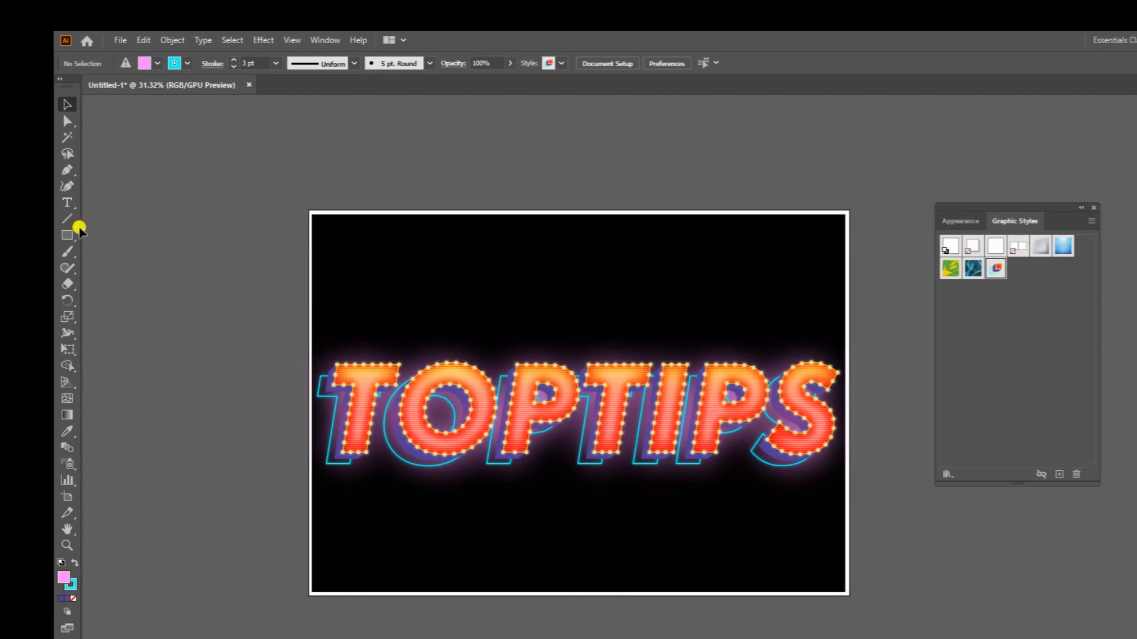
Draw a five-pointed star about 545 × 518 px above the TOPTIPS text and apply the Glossy graphic style to it
{"action": "left_click", "coordinate": [66, 238]}
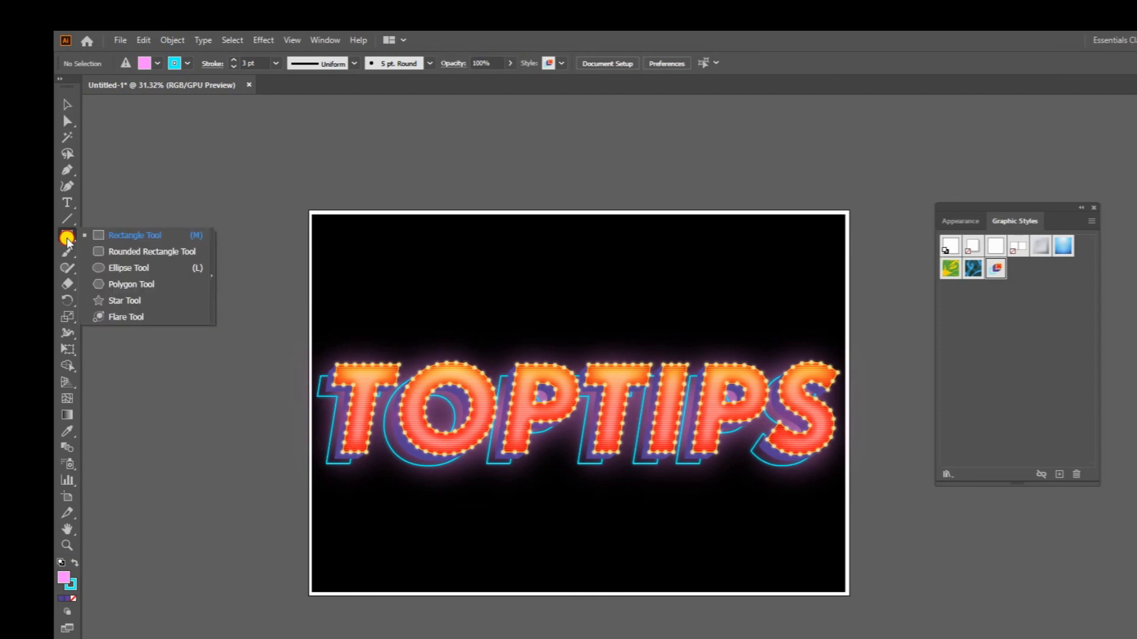
{"action": "left_click", "coordinate": [97, 300]}
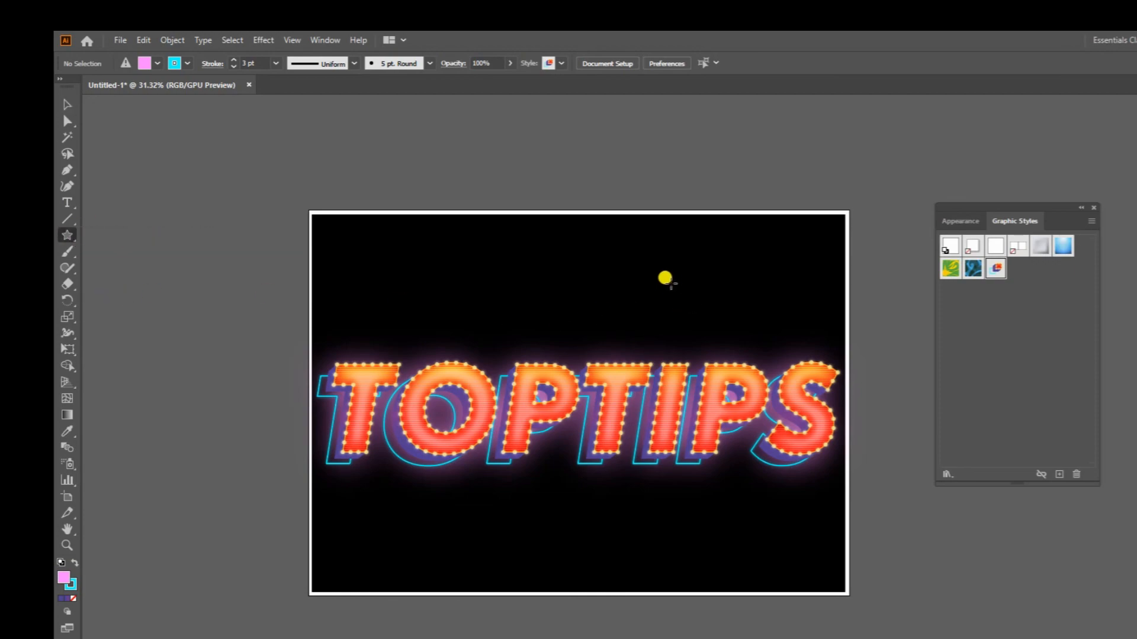
{"action": "left_click_drag", "start_coordinate": [649, 283], "coordinate": [707, 333]}
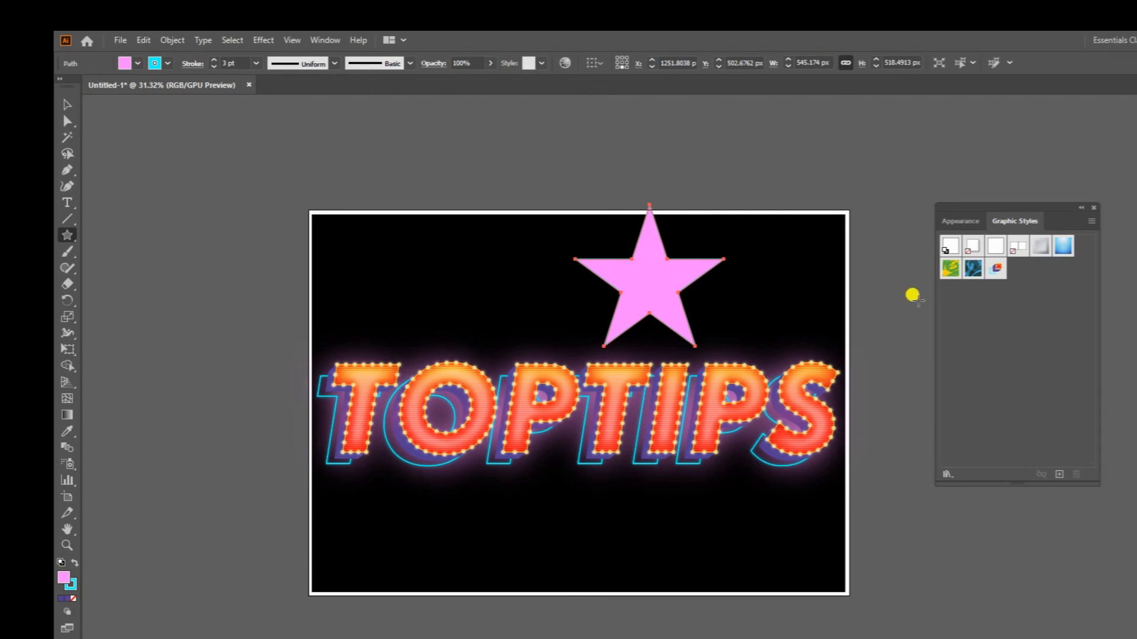
{"action": "left_click", "coordinate": [993, 274]}
{"action": "key", "text": "z"}
{"action": "left_click_drag", "start_coordinate": [671, 256], "coordinate": [865, 254]}
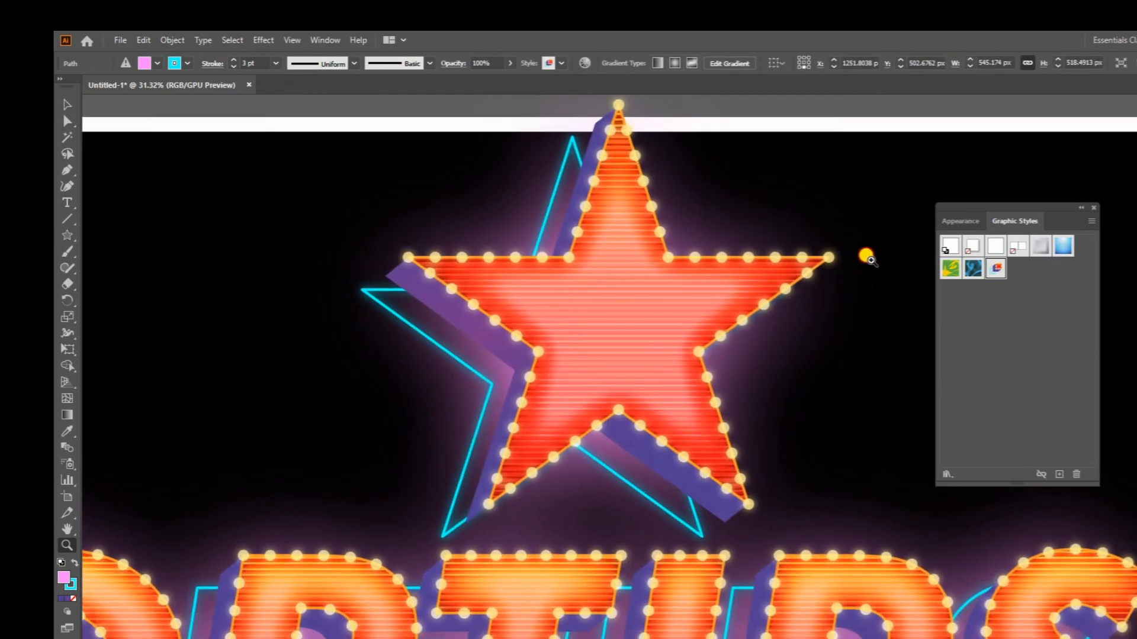
Remove the stroke color and set the fill color to white
{"action": "left_click_drag", "start_coordinate": [618, 217], "coordinate": [431, 291]}
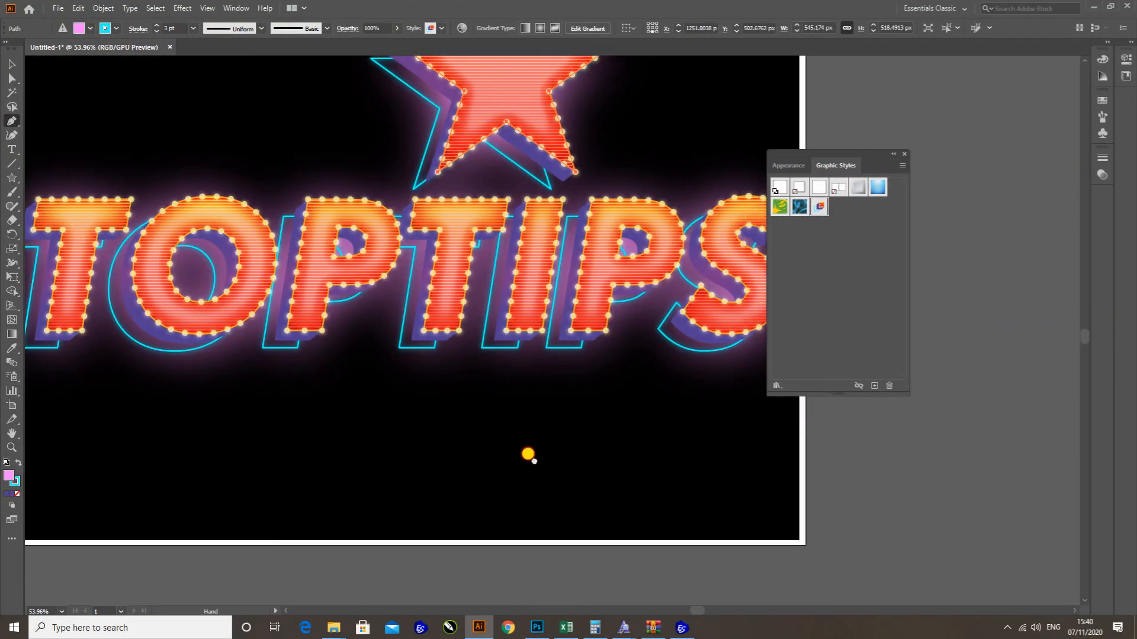
{"action": "key", "text": "x"}
{"action": "key", "text": "slash"}
{"action": "double_click", "coordinate": [12, 477]}
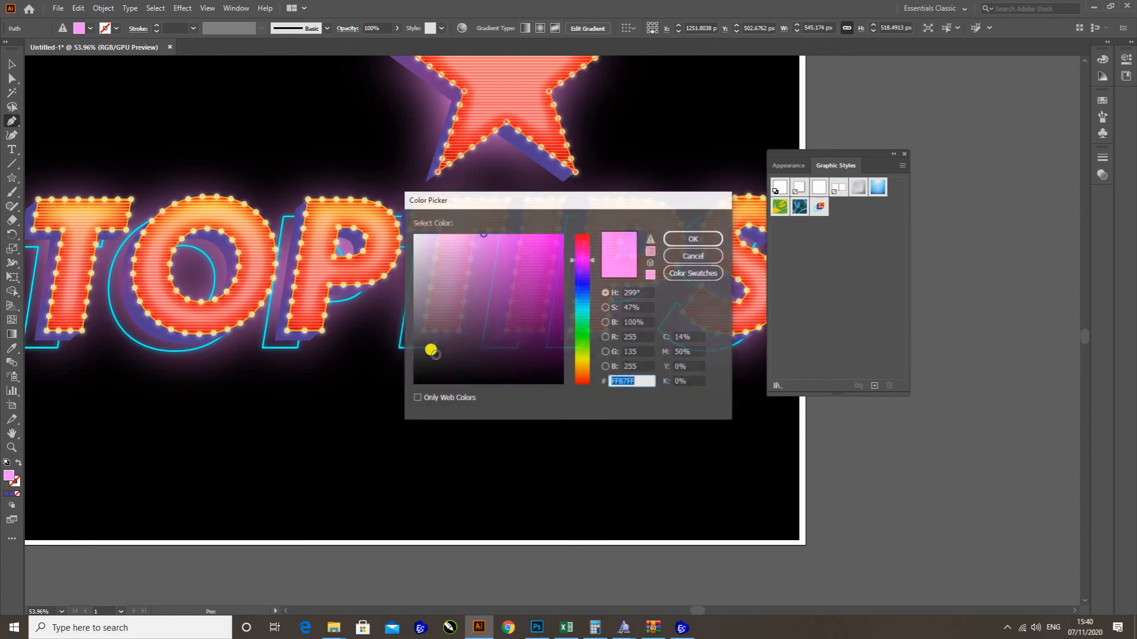
{"action": "left_click", "coordinate": [417, 229]}
{"action": "left_click", "coordinate": [694, 236]}
Draw a closed heart shape about 476 × 359 px below the TOPTIPS text with the Pen tool
{"action": "left_click", "coordinate": [537, 402]}
{"action": "left_click_drag", "start_coordinate": [626, 392], "coordinate": [669, 439]}
{"action": "left_click", "coordinate": [536, 519]}
{"action": "left_click_drag", "start_coordinate": [441, 425], "coordinate": [452, 375]}
{"action": "left_click_drag", "start_coordinate": [536, 402], "coordinate": [559, 434]}
{"action": "left_click", "coordinate": [11, 64]}
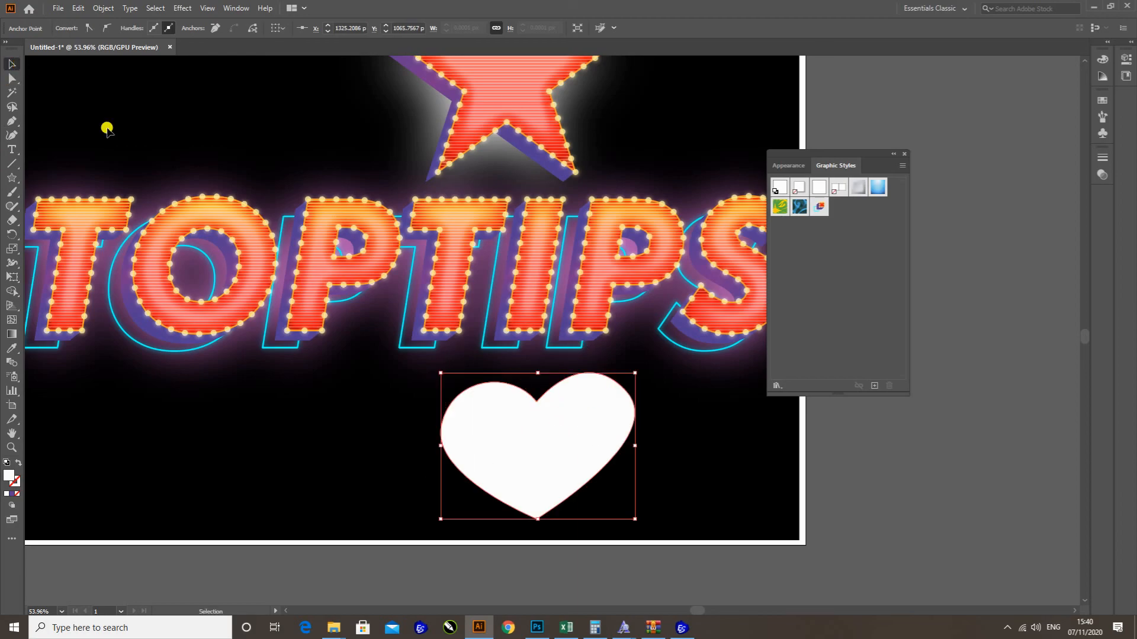
Apply the Glossy graphic style to the heart
{"action": "left_click", "coordinate": [332, 414]}
{"action": "left_click", "coordinate": [454, 421]}
{"action": "left_click", "coordinate": [820, 206]}
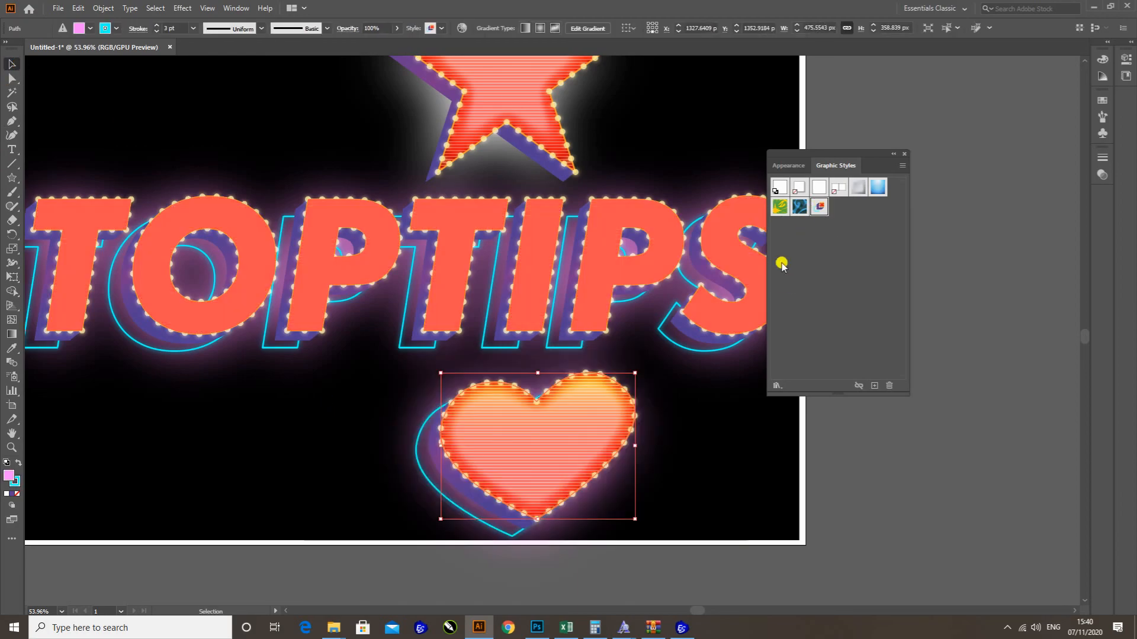
{"action": "key", "text": "z"}
{"action": "left_click", "coordinate": [610, 393]}
{"action": "left_click", "coordinate": [531, 442], "text": "alt"}
{"action": "left_click", "coordinate": [531, 442], "text": "alt"}
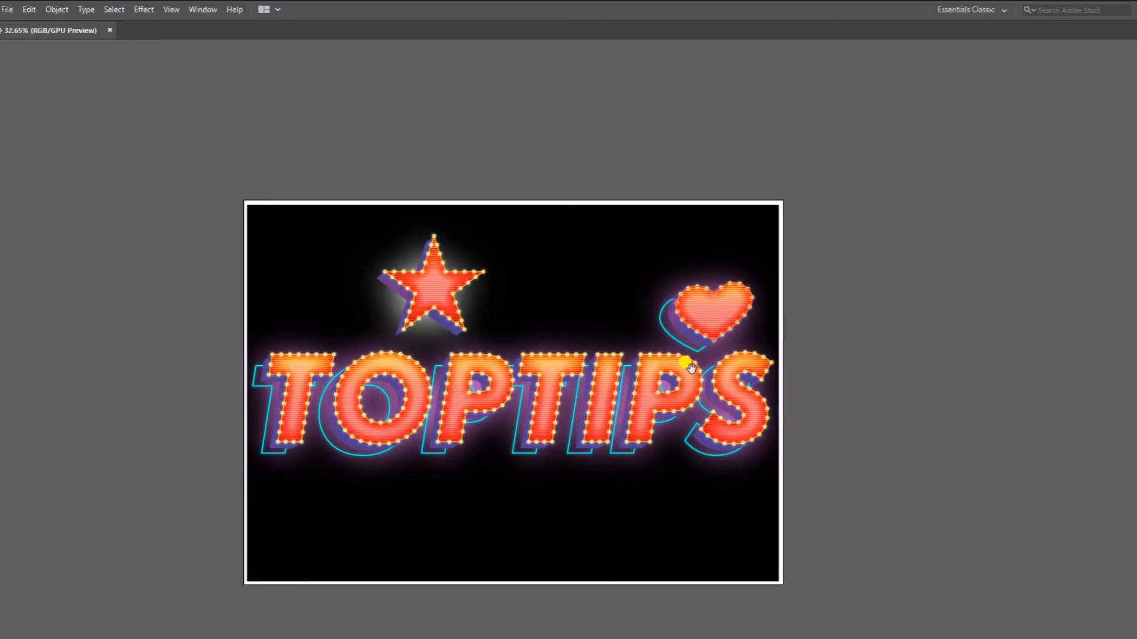
Separate the graphic styles from the appearance settings so both are displayed side by side next to the artwork
{"action": "left_click", "coordinate": [662, 331]}
{"action": "left_click_drag", "start_coordinate": [661, 331], "coordinate": [705, 274]}
{"action": "key", "text": "Tab"}
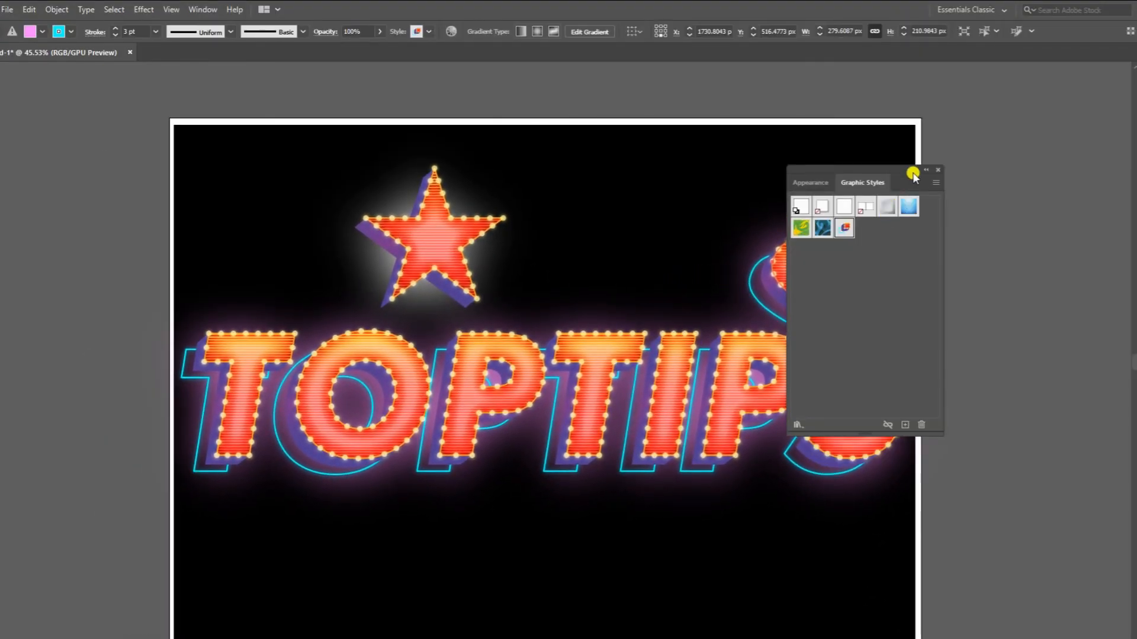
{"action": "left_click_drag", "start_coordinate": [881, 177], "coordinate": [1012, 167]}
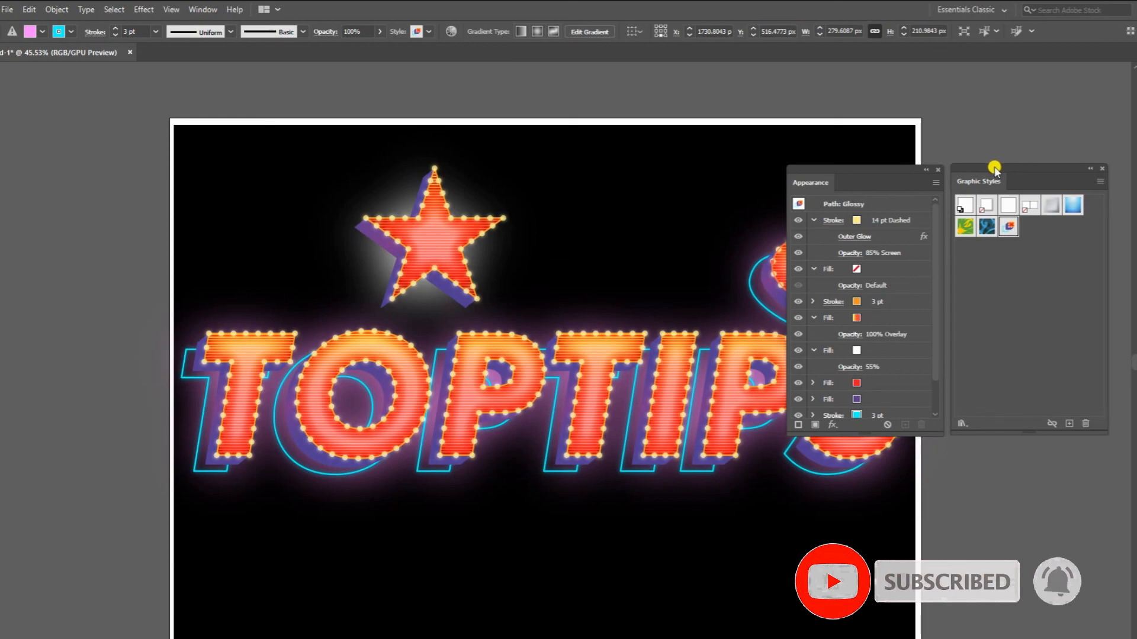
{"action": "left_click_drag", "start_coordinate": [685, 297], "coordinate": [568, 279]}
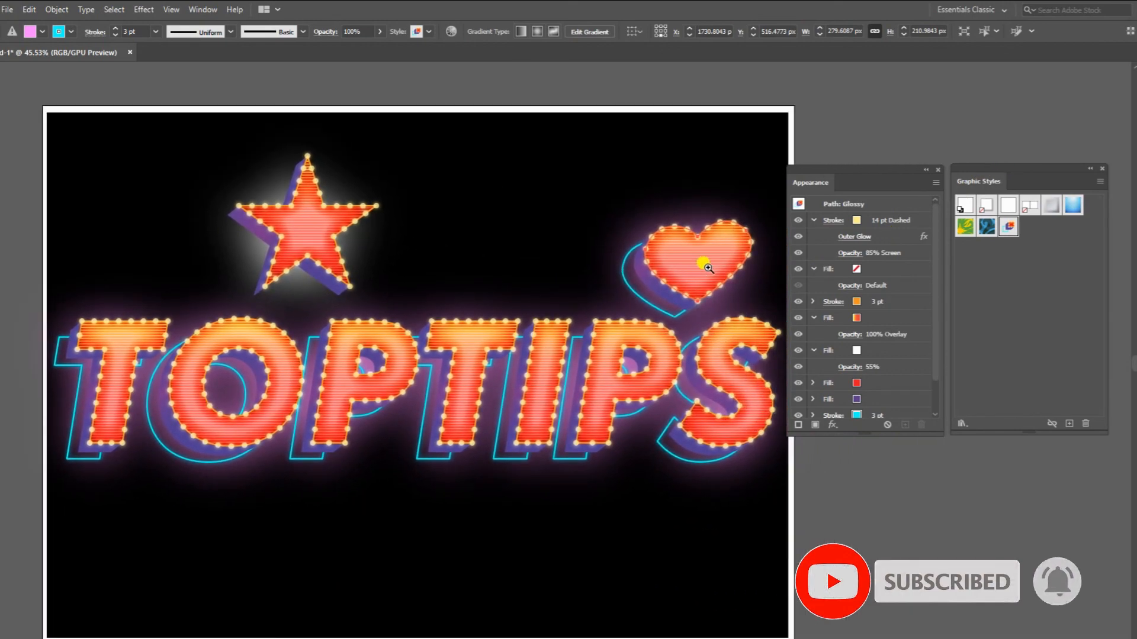